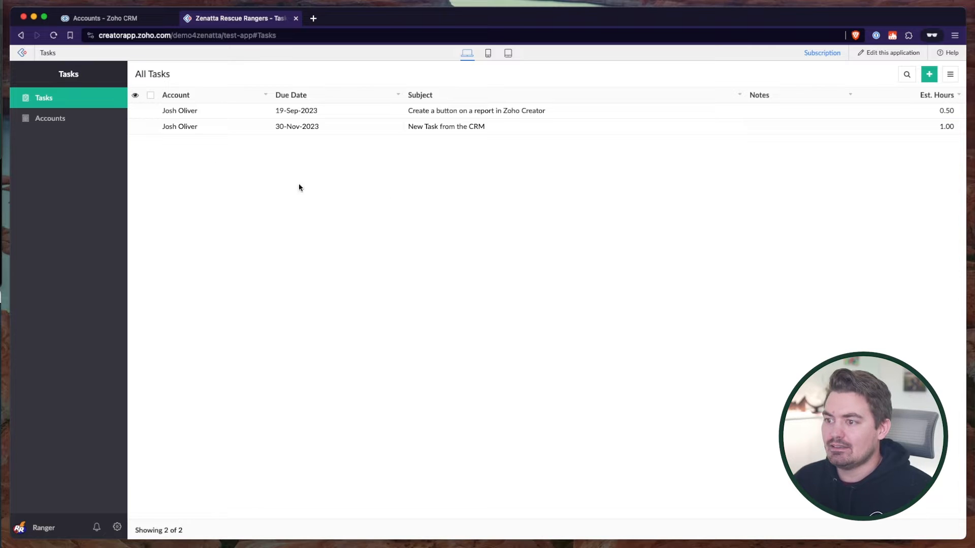
Review the Accounts report and return to the Tasks report in the Creator app
click(57, 120)
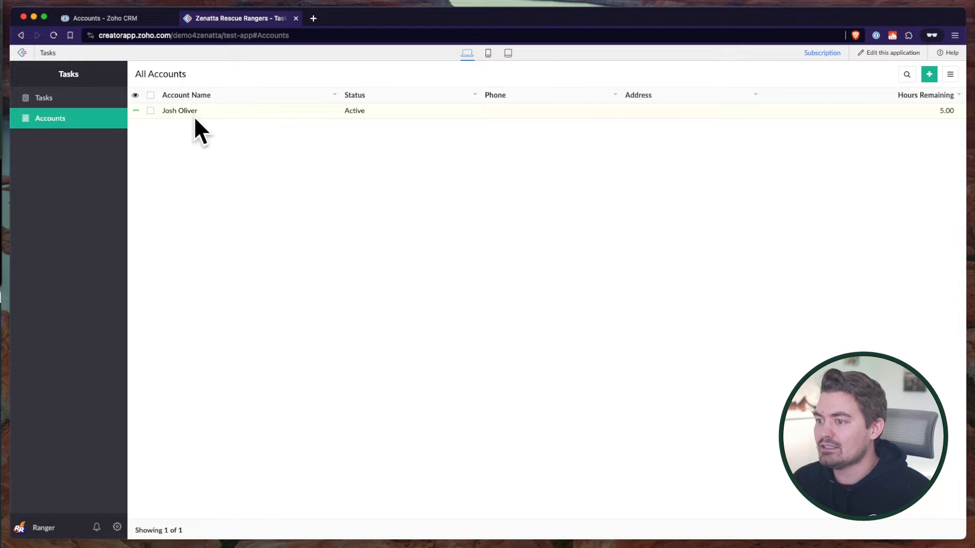
click(81, 100)
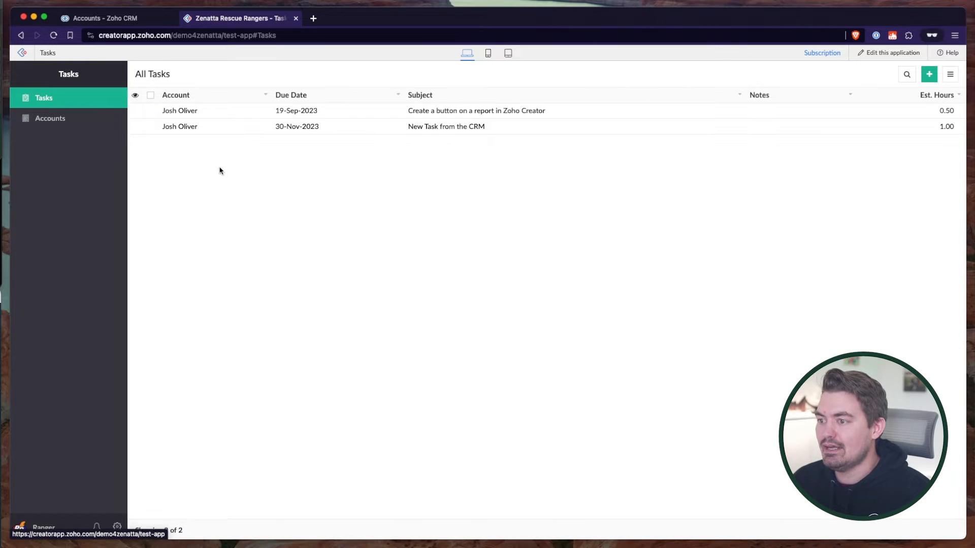
Switch to Zoho CRM and open the Workflow Rules page in its setup
click(101, 18)
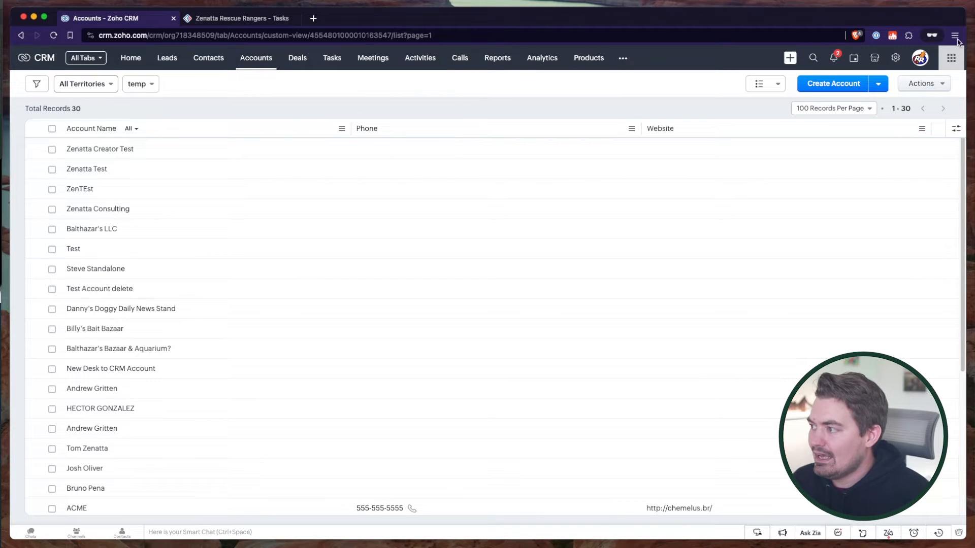
click(895, 57)
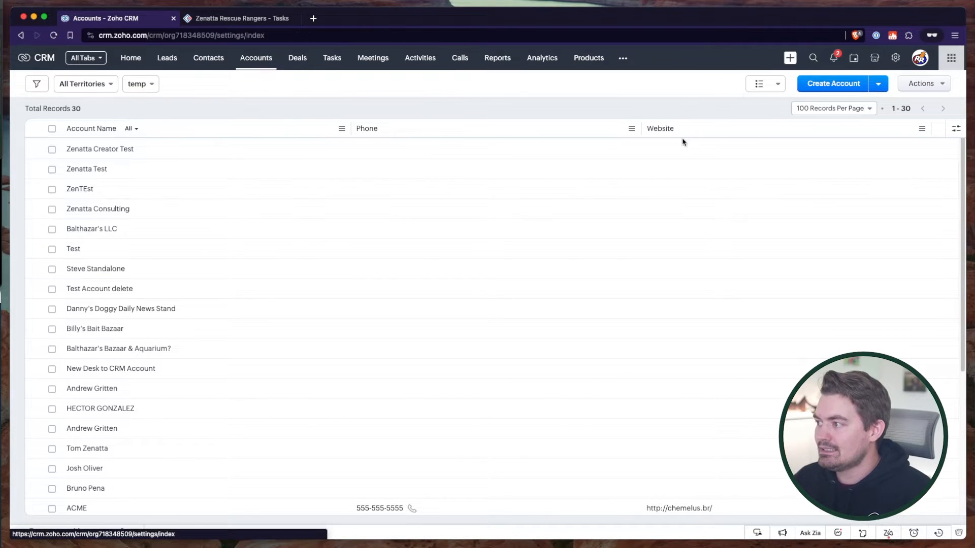
click(737, 148)
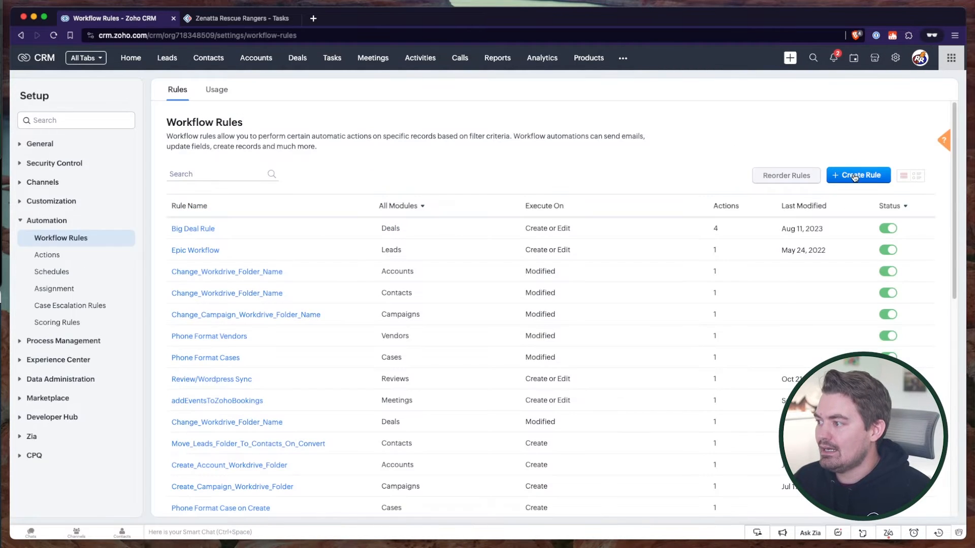
Create a workflow rule named "Sync to Creator" for the Accounts module
click(854, 175)
click(488, 98)
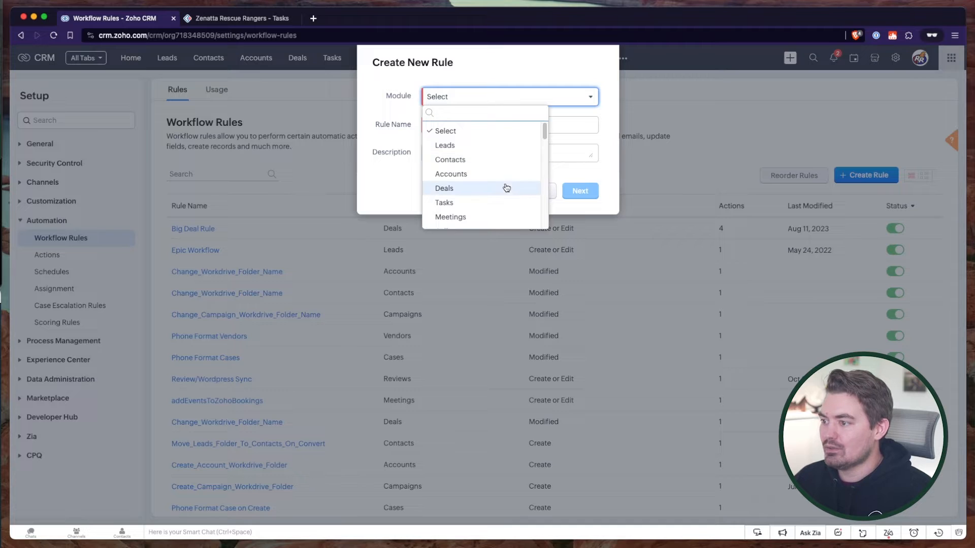
click(489, 173)
click(477, 124)
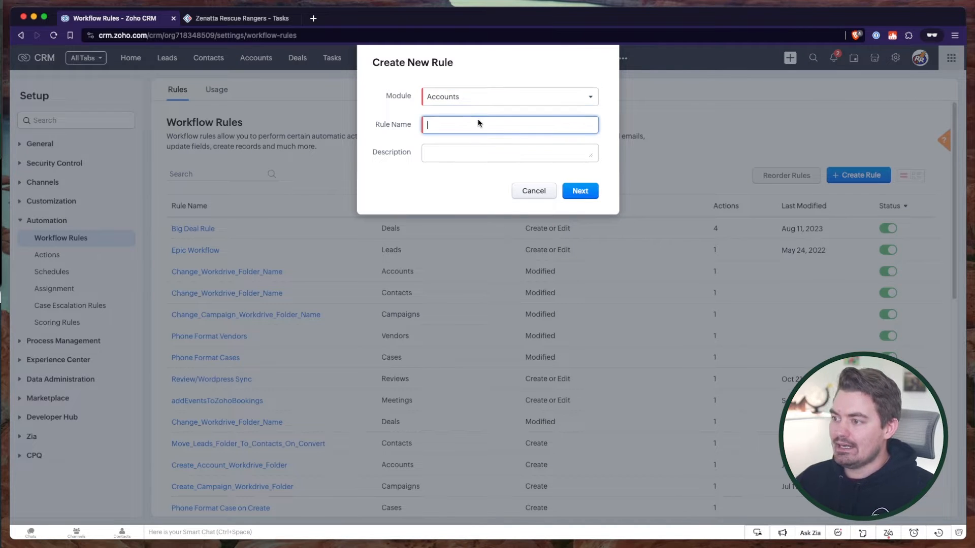
text(Sync to Creator)
key(super+a)
click(565, 190)
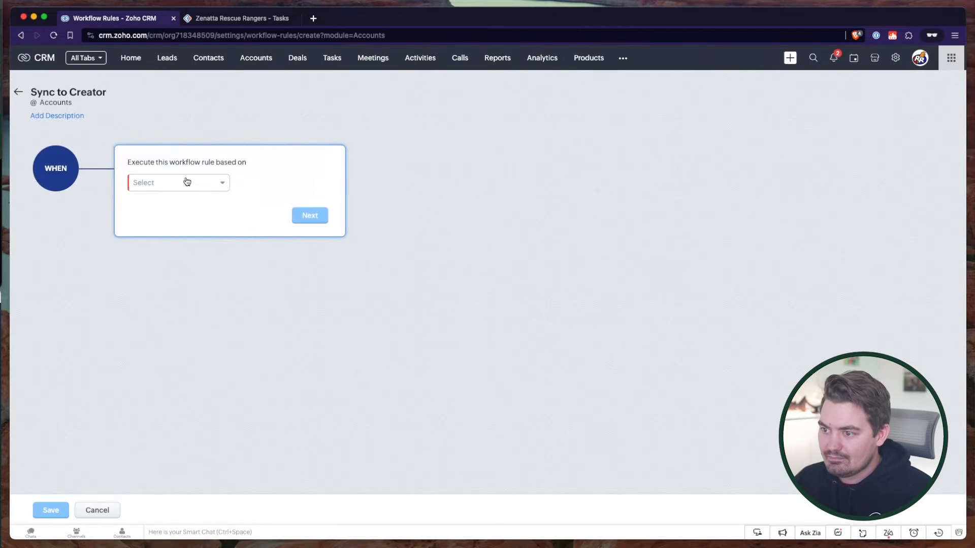
Set the rule to execute on the record action Create or Edit, without repeating on every edit
click(186, 181)
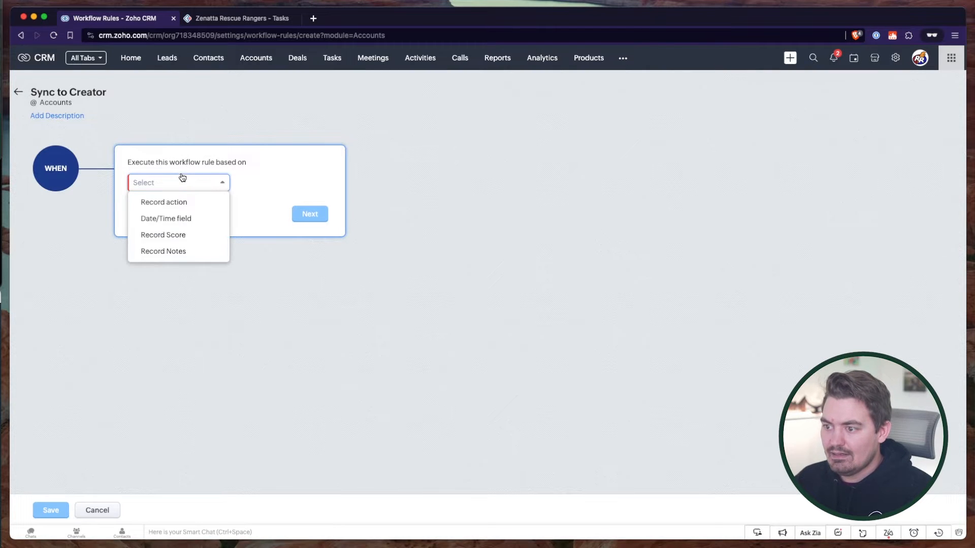
click(205, 202)
click(191, 208)
click(181, 243)
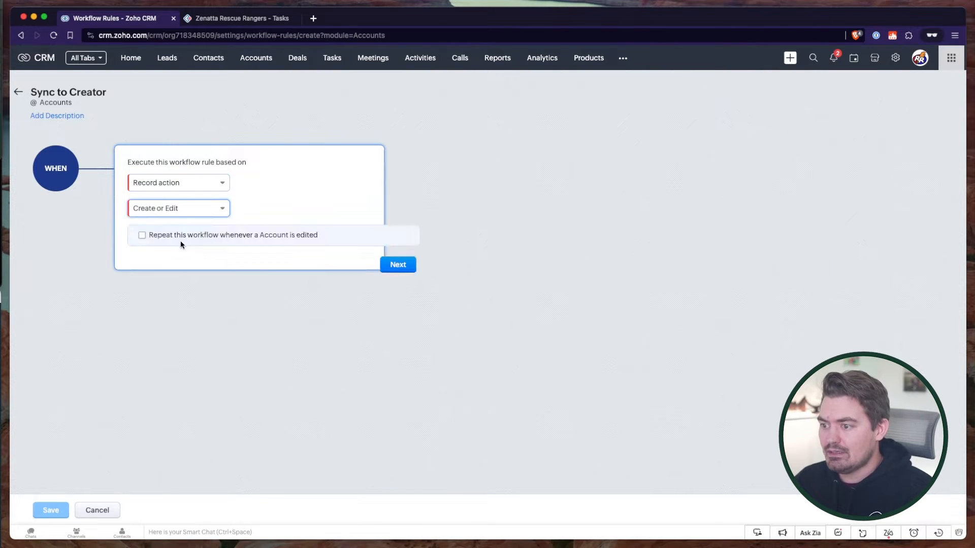
click(394, 266)
Set the rule's first condition to apply to All Accounts
click(299, 261)
click(514, 279)
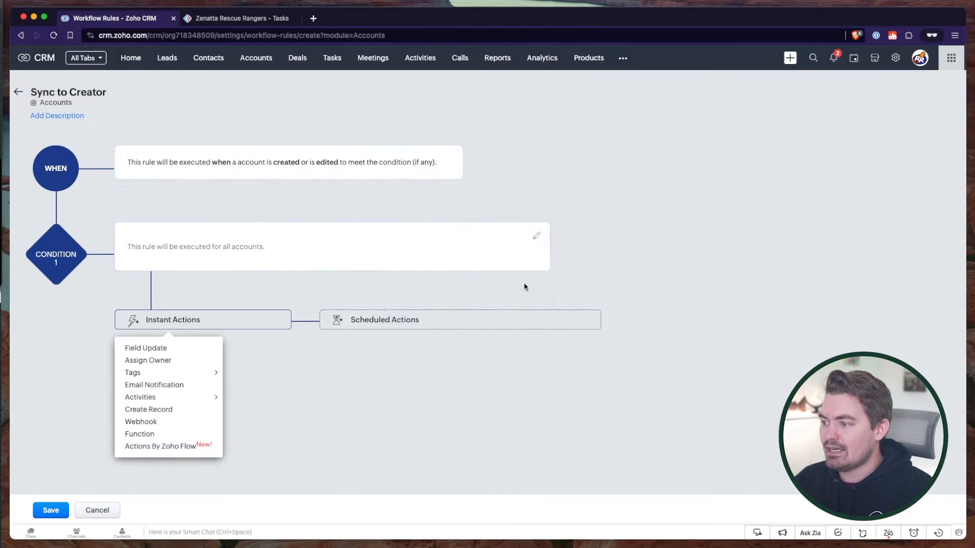
click(536, 236)
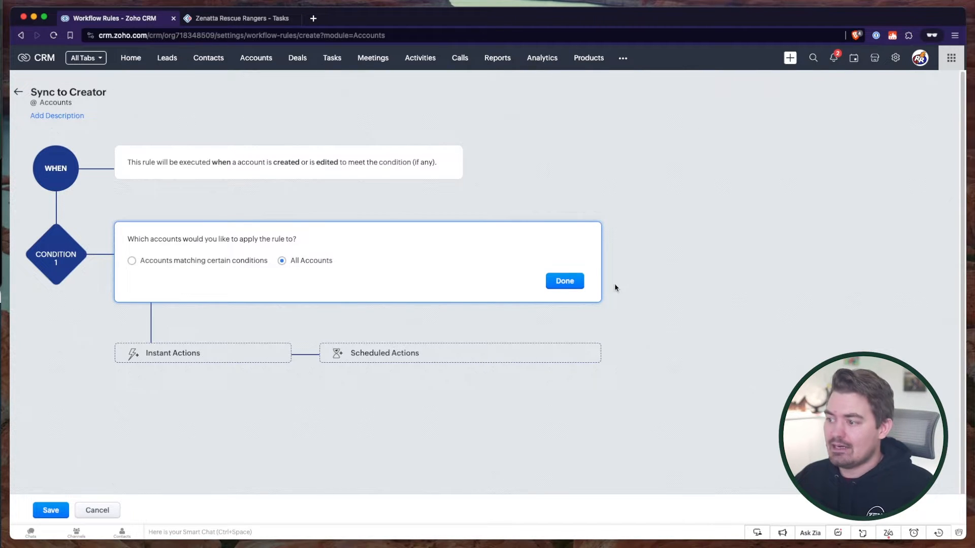
click(561, 287)
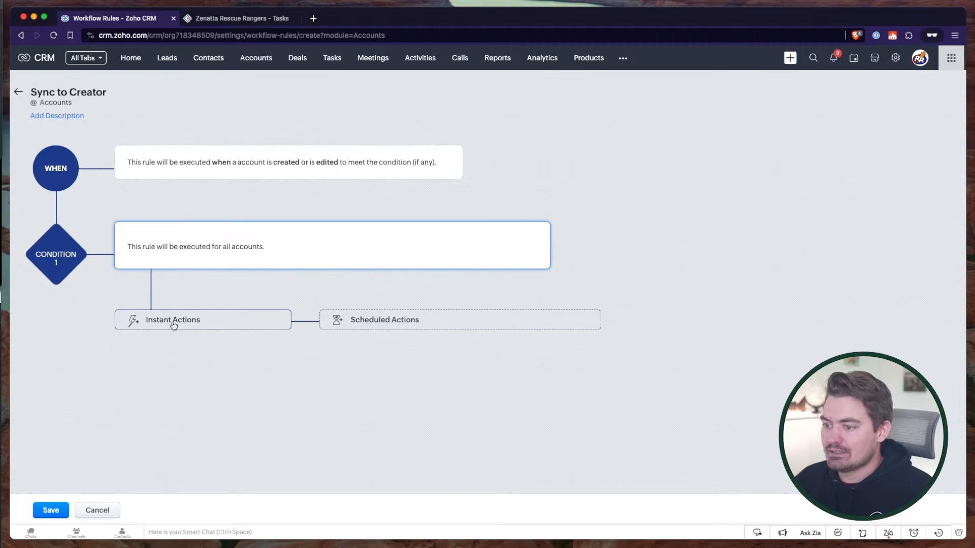
Add a function as an instant action of the rule, choosing to write a new one from scratch
click(174, 322)
mouse_move(187, 380)
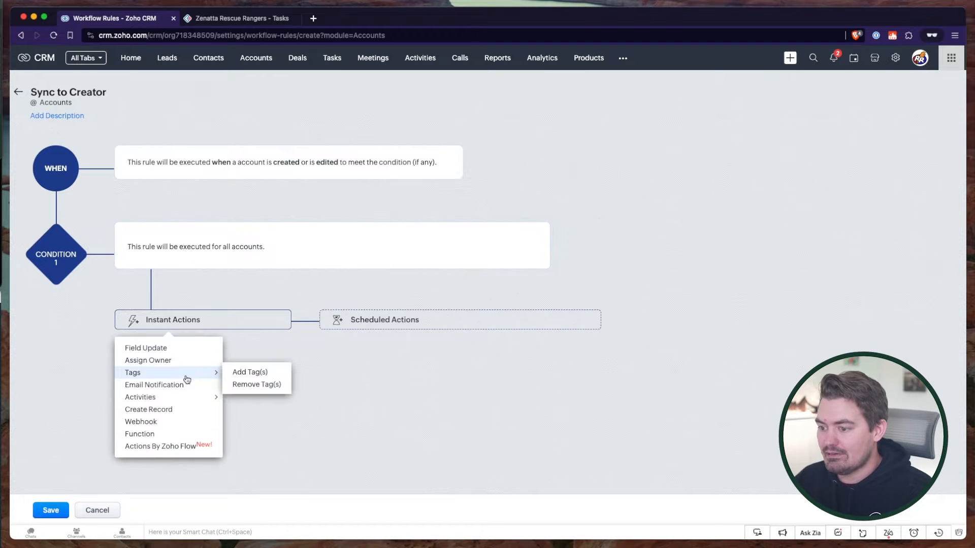
click(138, 435)
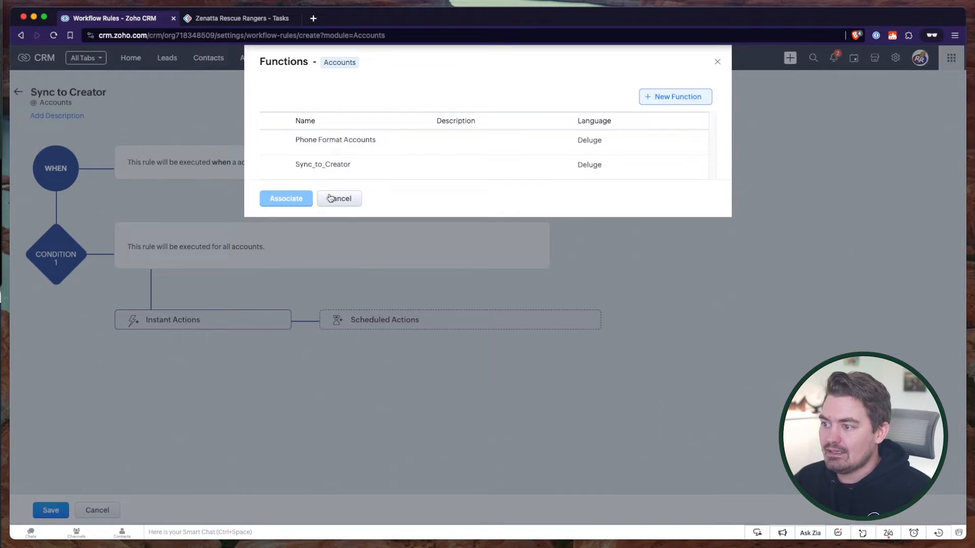
click(690, 97)
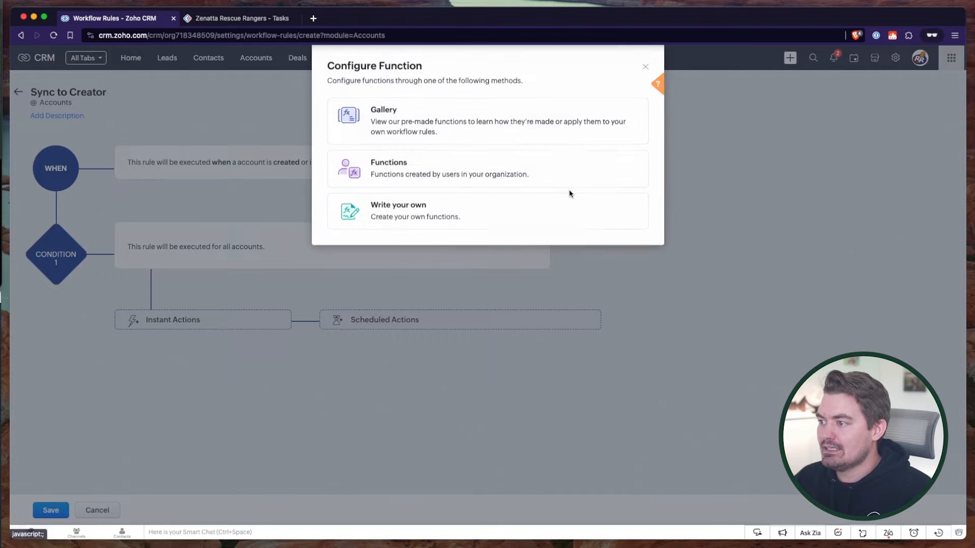
click(419, 215)
Create the Deluge function with Sync_to_Creator_v2 as both its function name and display name
click(462, 102)
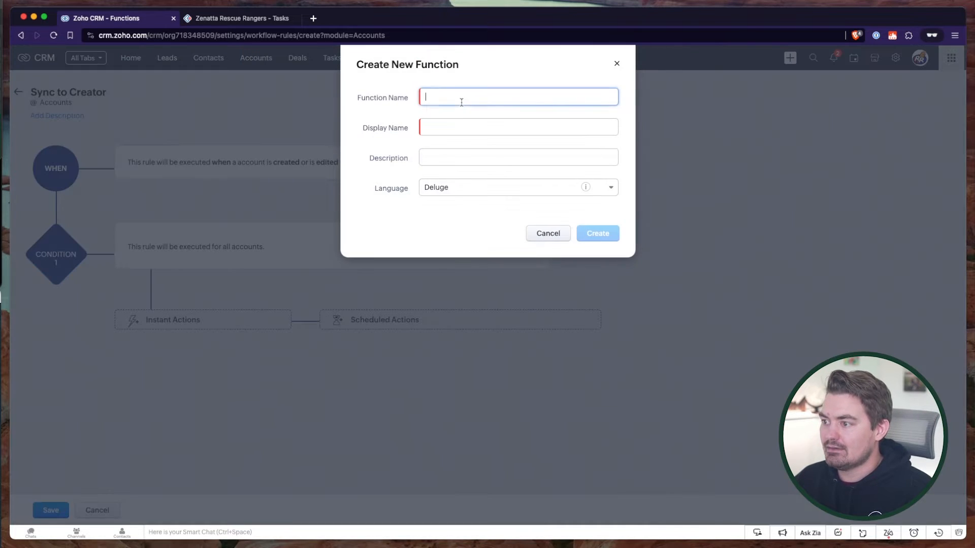
text(Sync_)
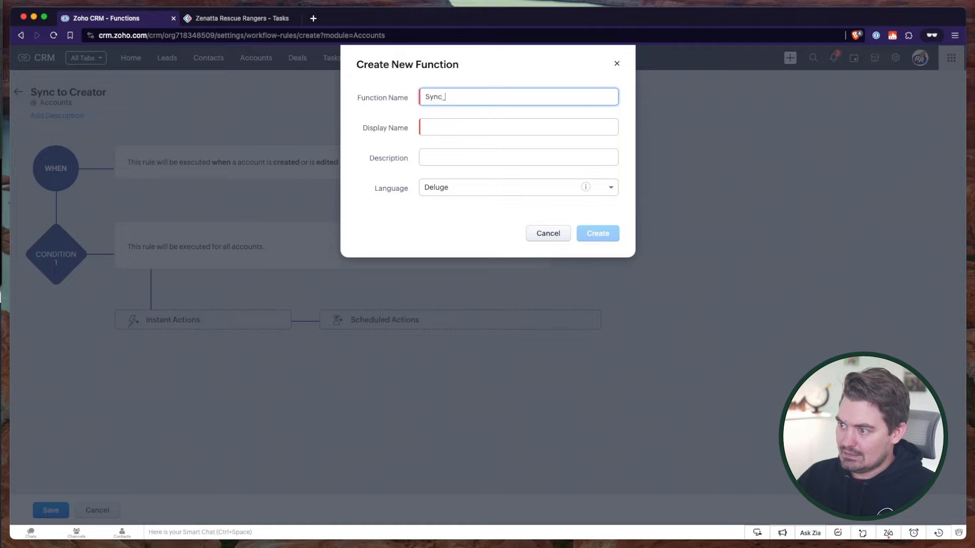
text(to_Crea)
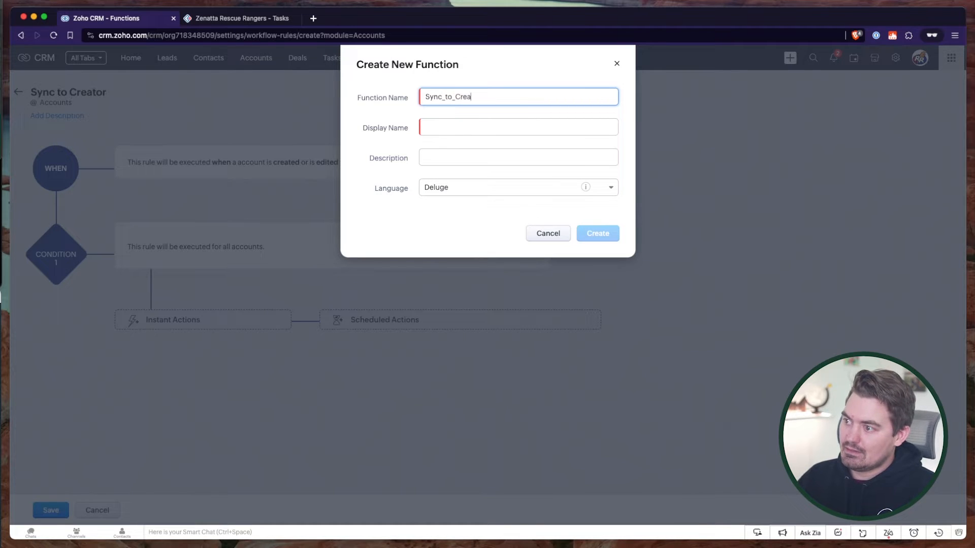
text(tor_v2)
key(super+a)
key(super+c)
click(467, 124)
key(super+v)
click(579, 232)
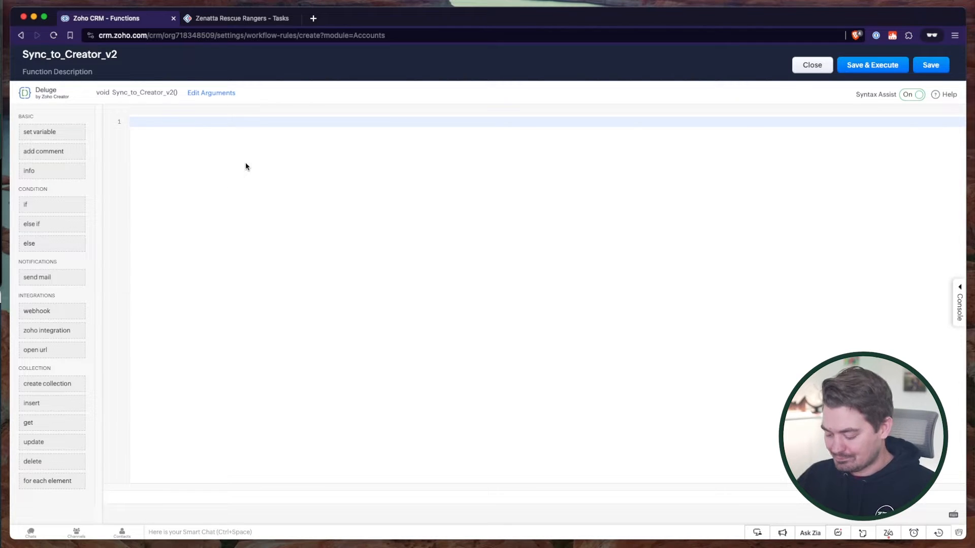
Begin the script by assigning a zoho.crm.getRecordById call to the variable account
text(acc)
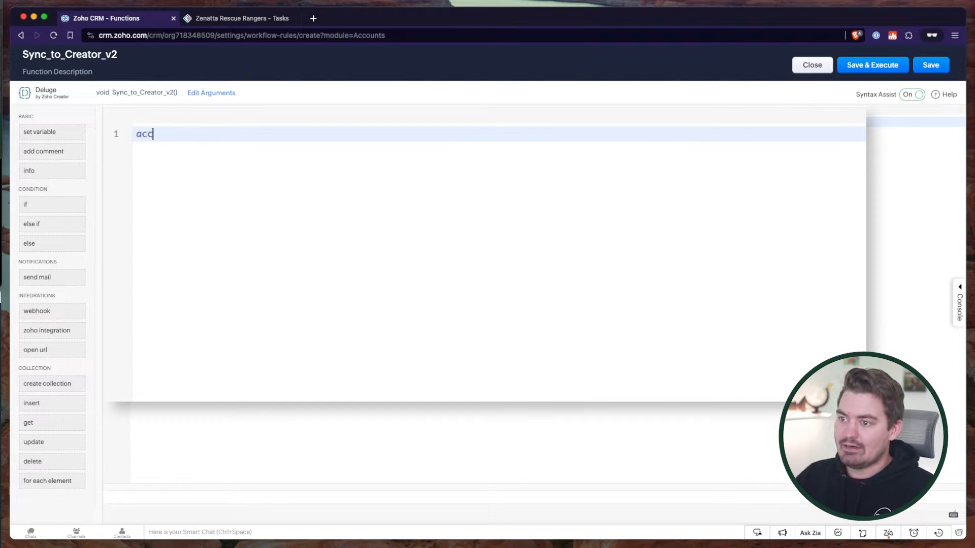
text(ount =.)
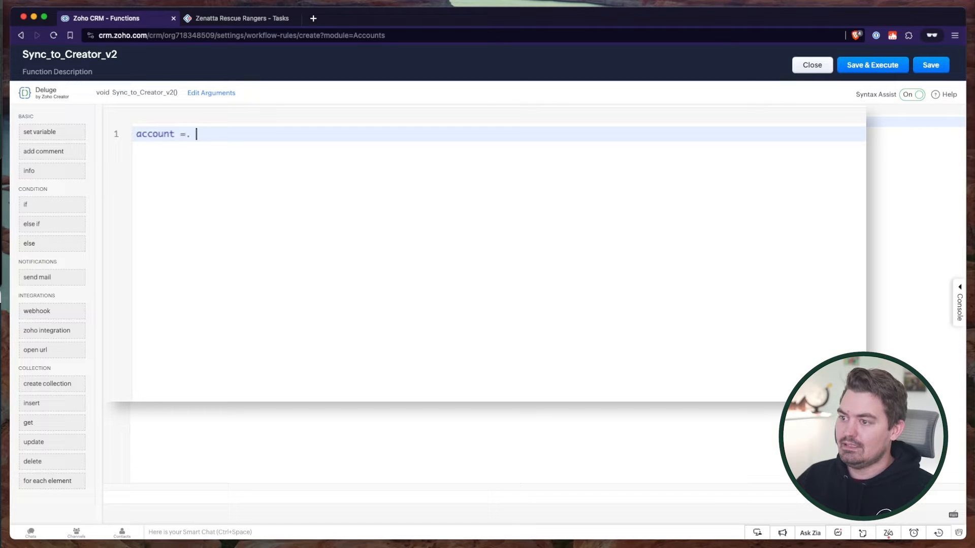
key(BackSpace)
key(BackSpace)
text(zoho.mcvr)
key(BackSpace)
key(BackSpace)
key(BackSpace)
key(BackSpace)
text(crm.get)
key(Down)
key(Down)
key(Down)
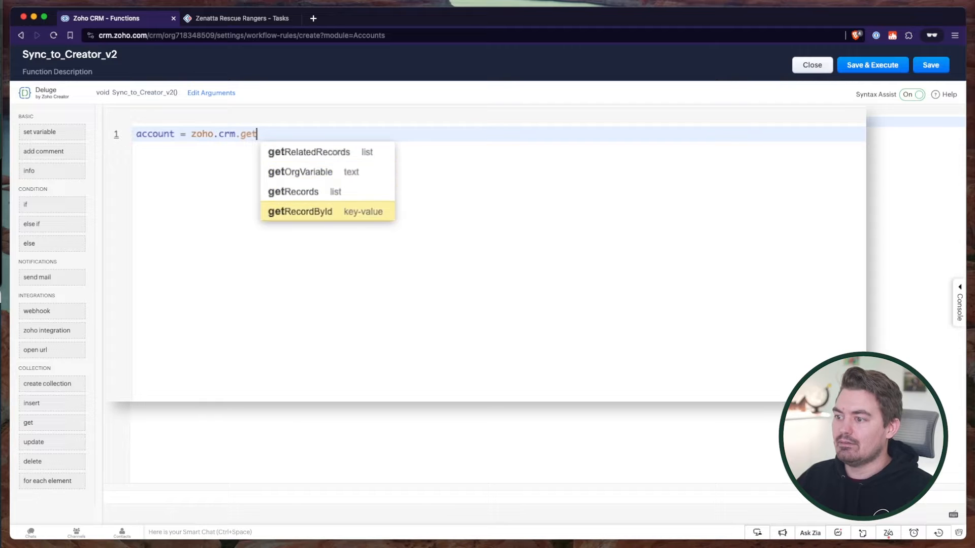
key(Return)
Pass "Accounts" and accountid as the parameters of the getRecordById call and end the statement with a semicolon
text("Accounts", <NUMBER>))
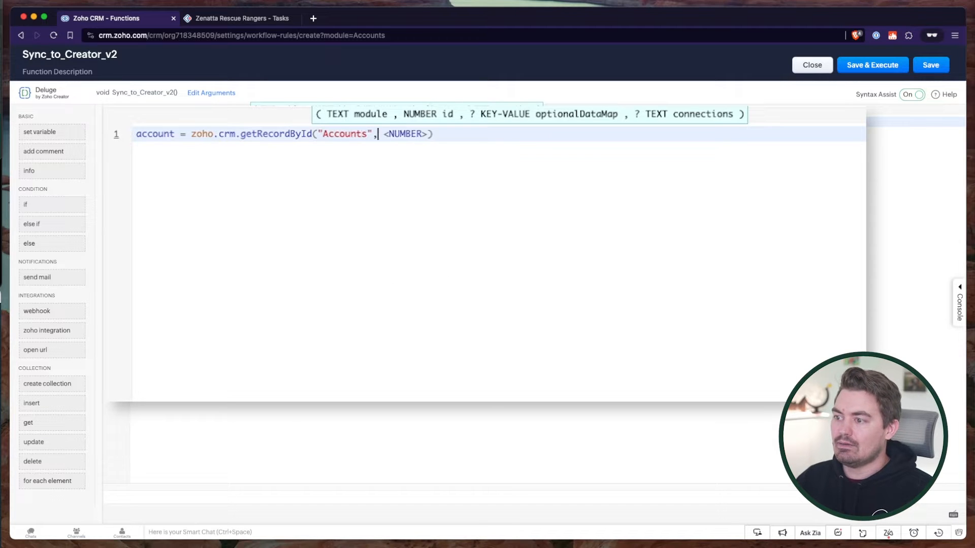
key(Tab)
text(")
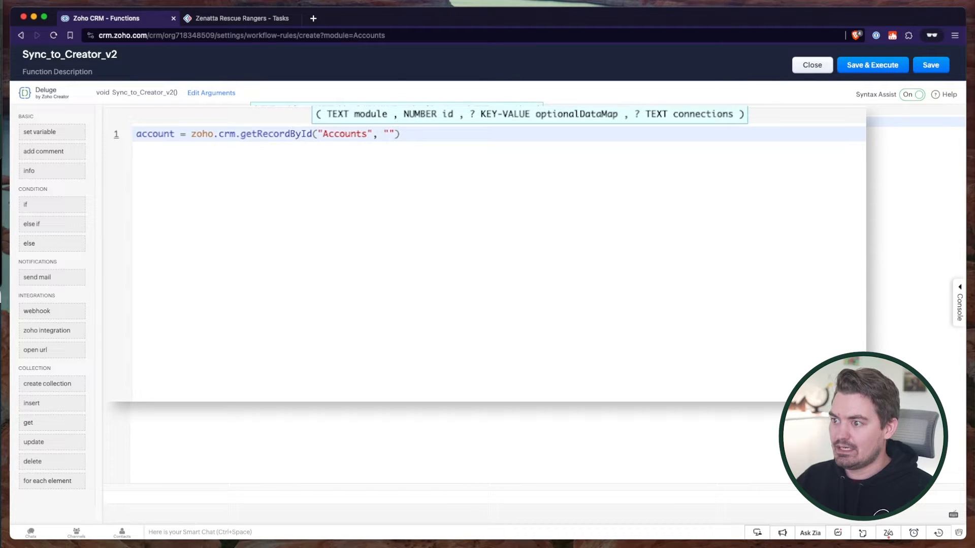
key(BackSpace)
text(accouint)
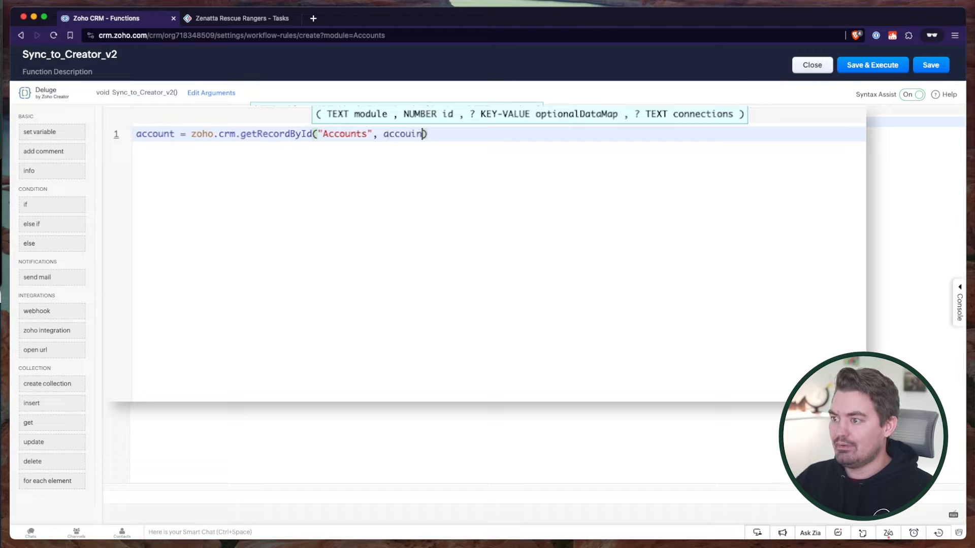
key(BackSpace)
key(BackSpace)
key(BackSpace)
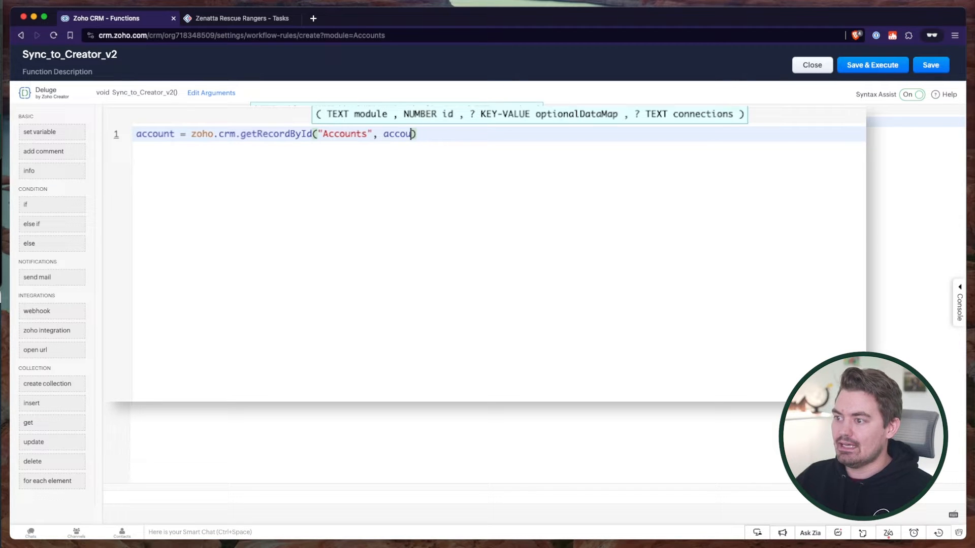
text(ntid);)
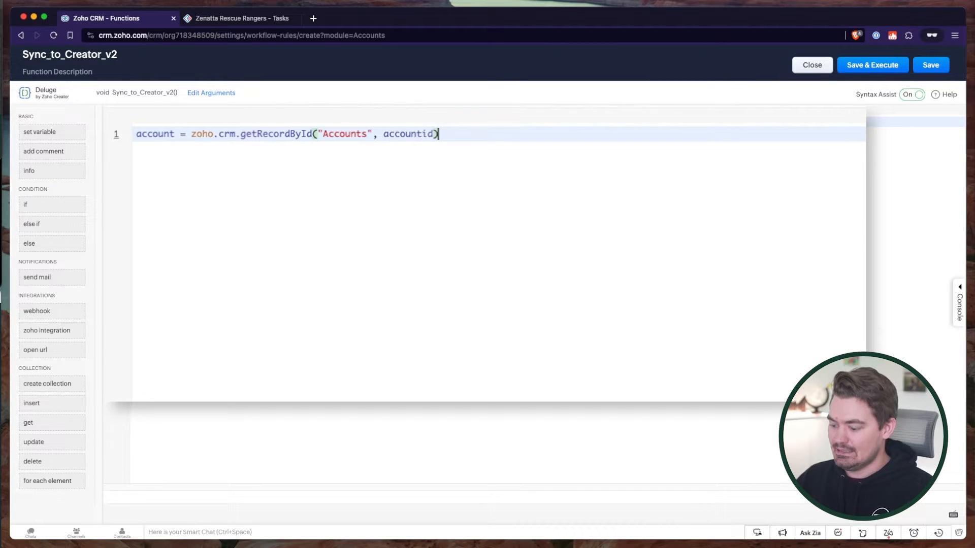
Add a function argument accountid mapped to the Account Id merge field of Accounts and save the arguments
double_click(408, 134)
click(209, 95)
click(345, 152)
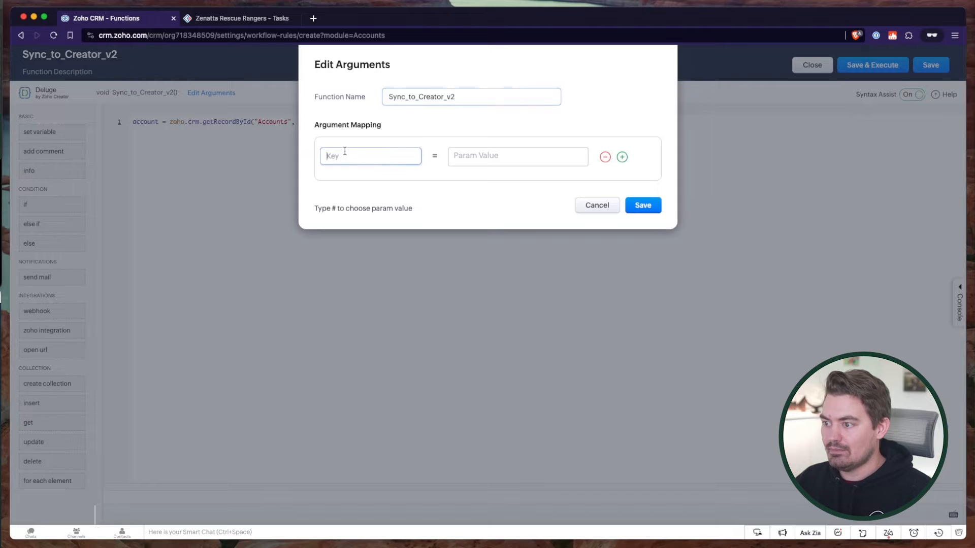
text(accountid)
click(481, 158)
text(#)
click(490, 208)
click(500, 249)
click(559, 207)
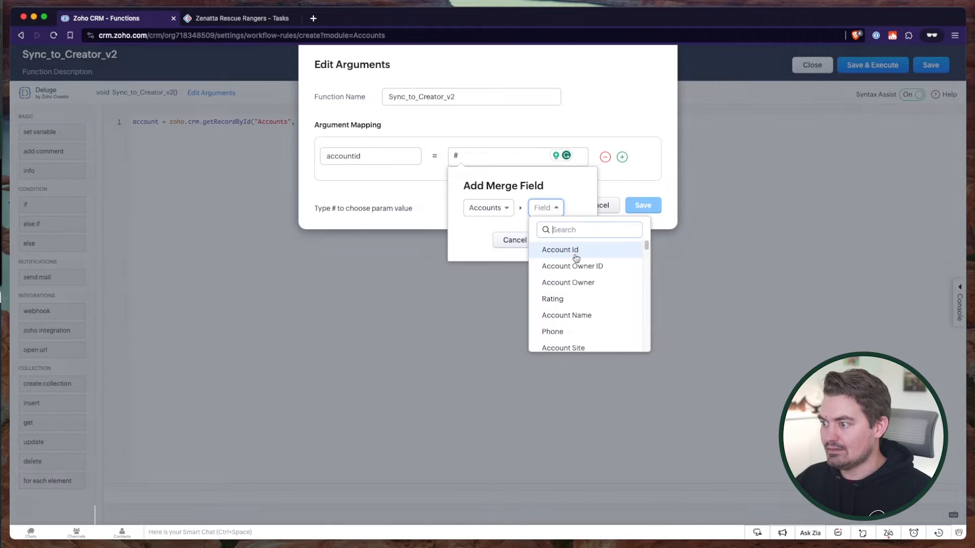
click(576, 251)
click(582, 239)
click(644, 205)
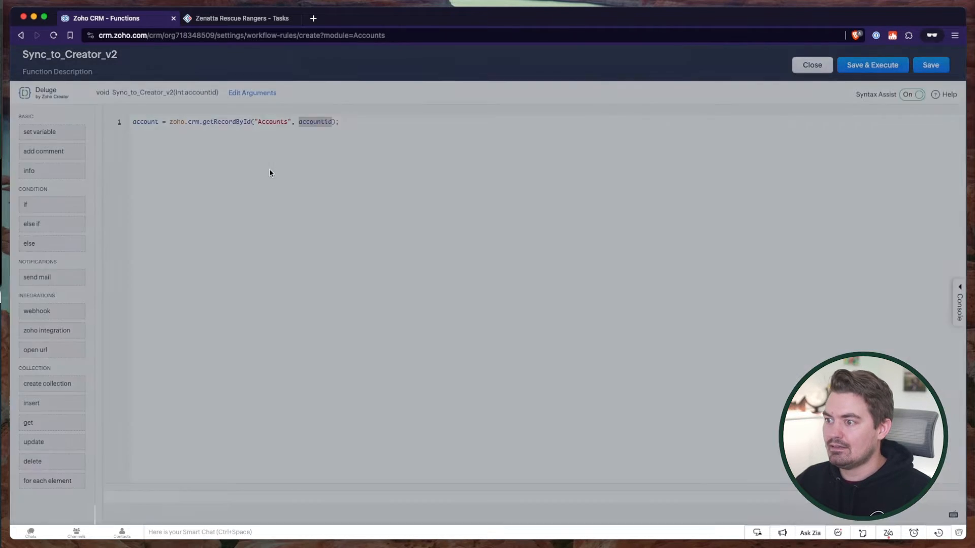
click(368, 121)
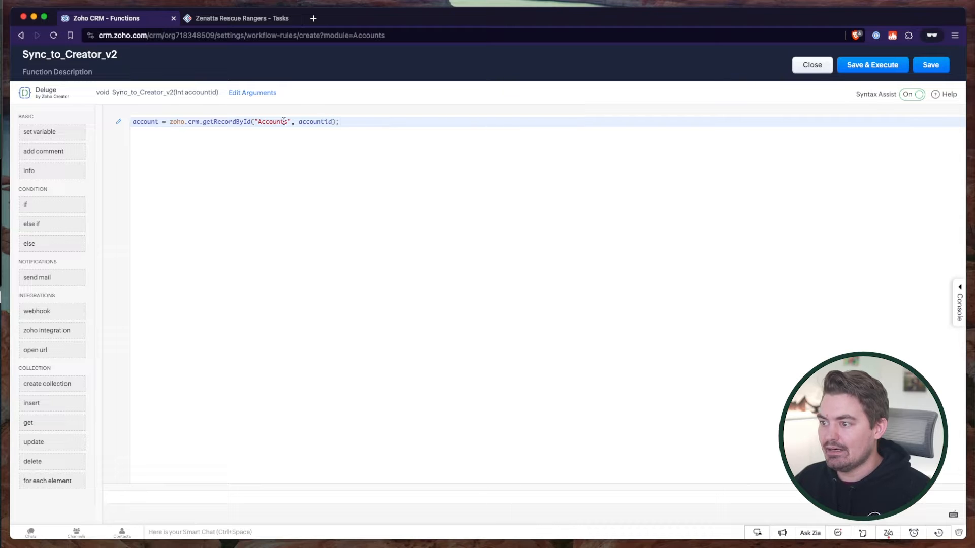
drag(349, 124, 146, 123)
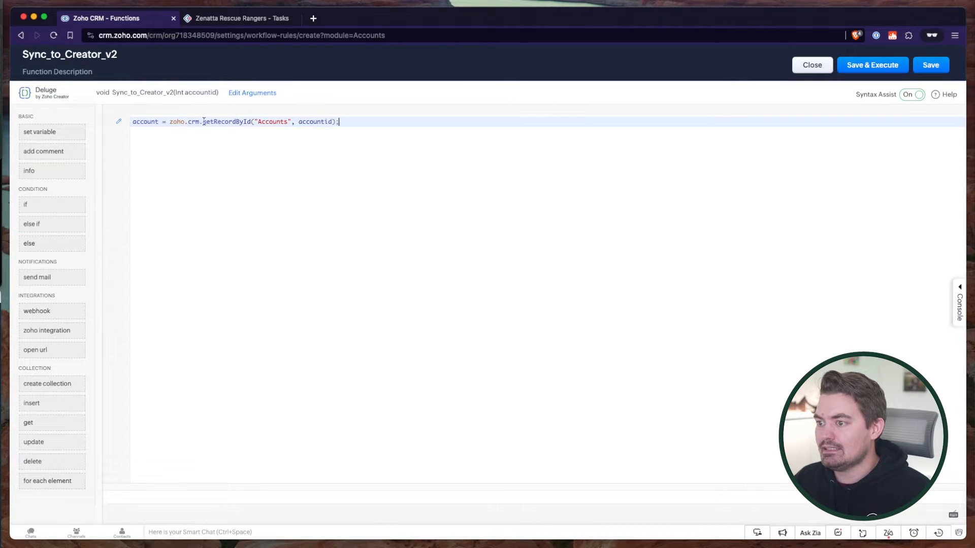
drag(254, 122, 337, 121)
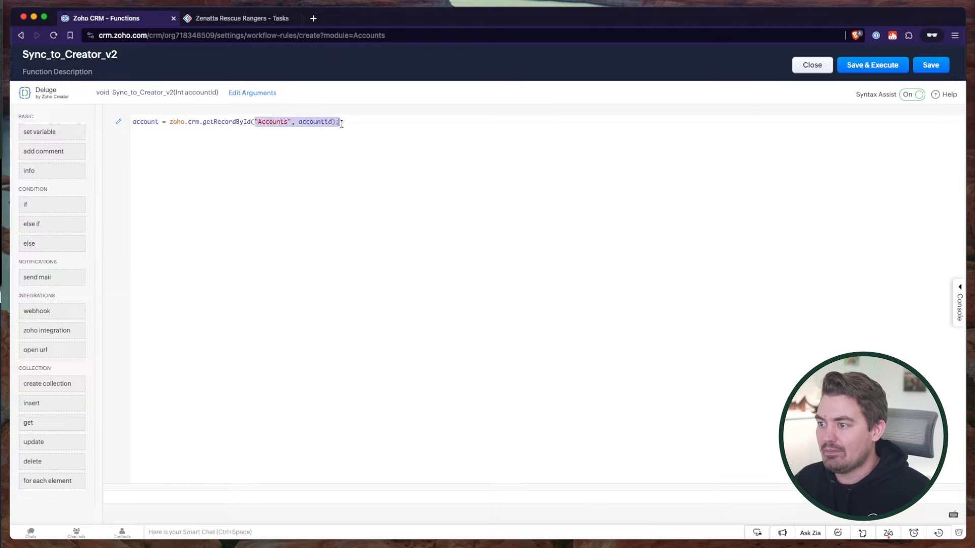
click(283, 144)
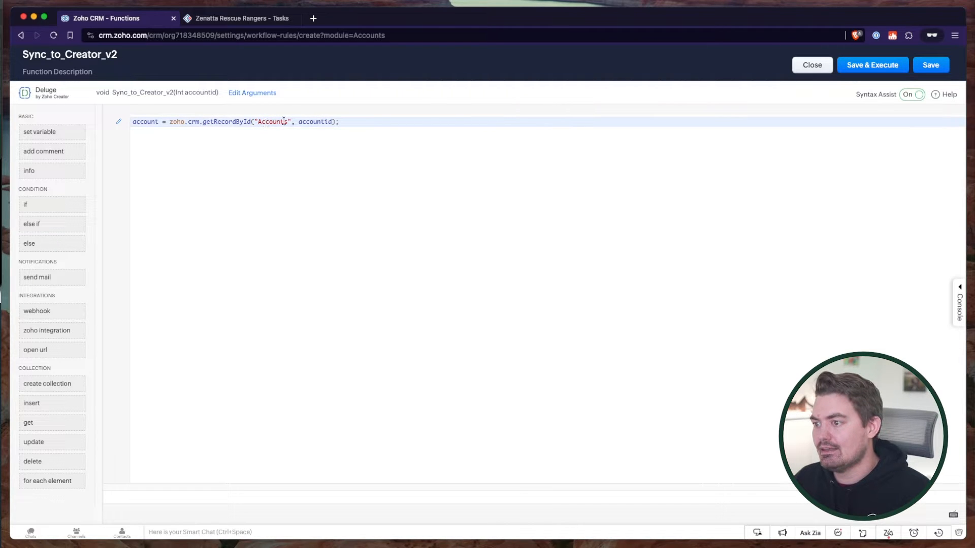
Start a new line below the getRecordById statement in the script
double_click(314, 122)
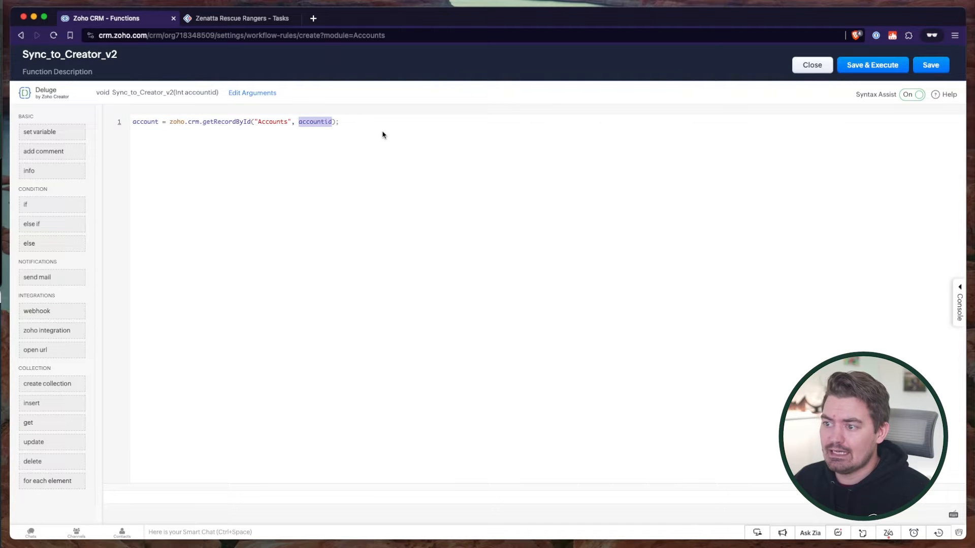
click(375, 122)
key(Return)
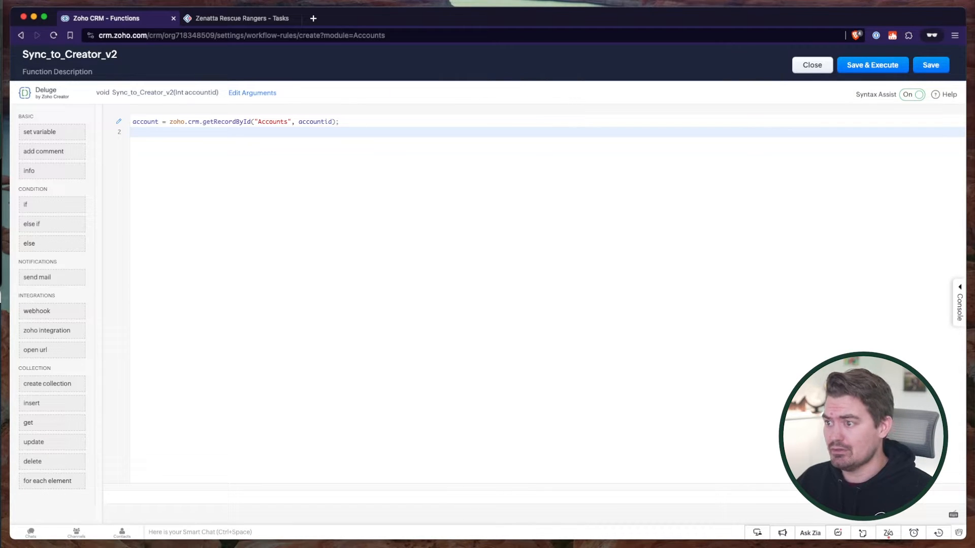
Open the CRM setup in a separate browser tab and bring up the API names list under APIs & SDKs
click(313, 19)
drag(341, 22, 216, 24)
click(224, 51)
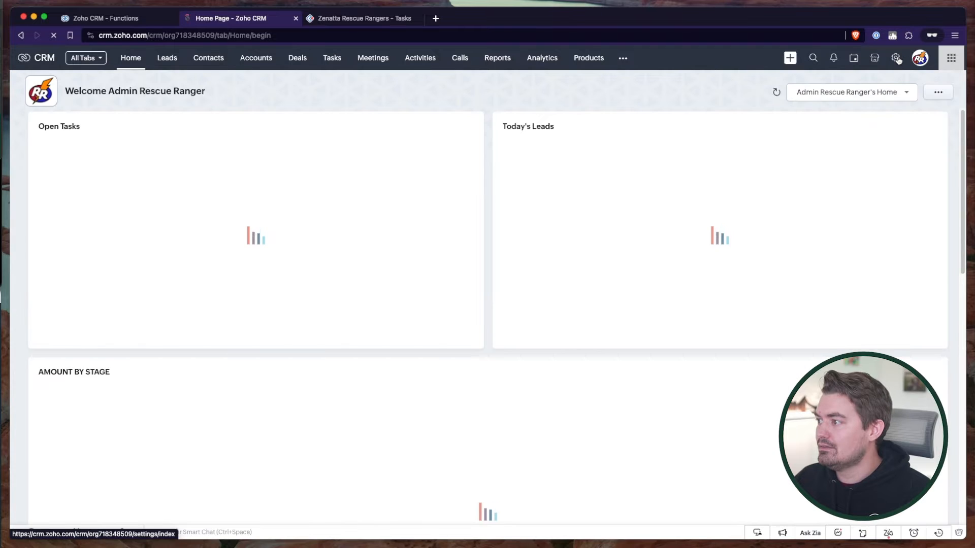
click(897, 59)
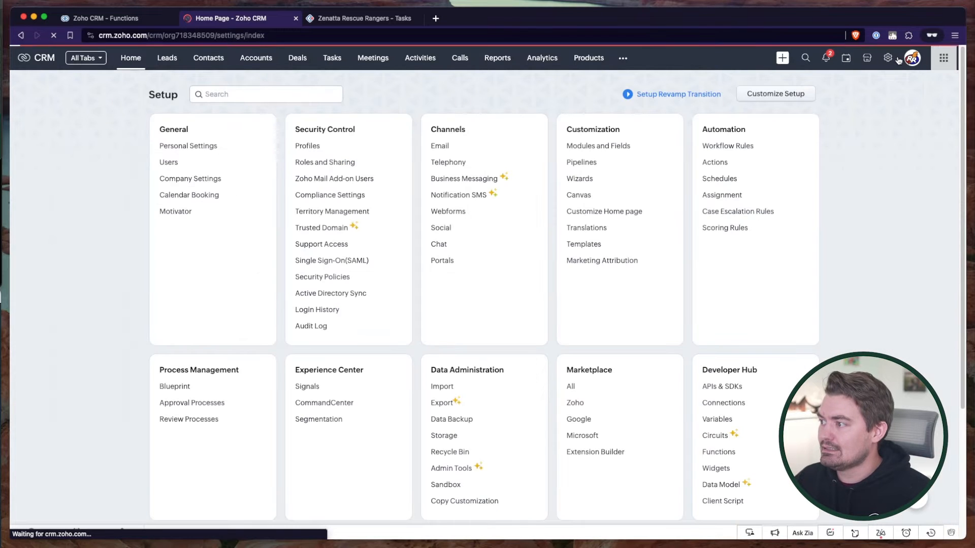
click(719, 388)
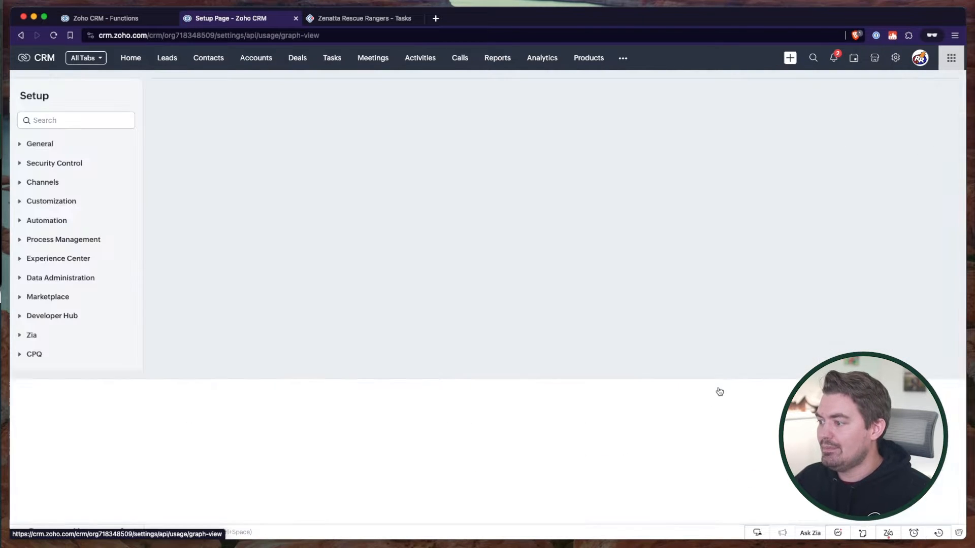
click(310, 129)
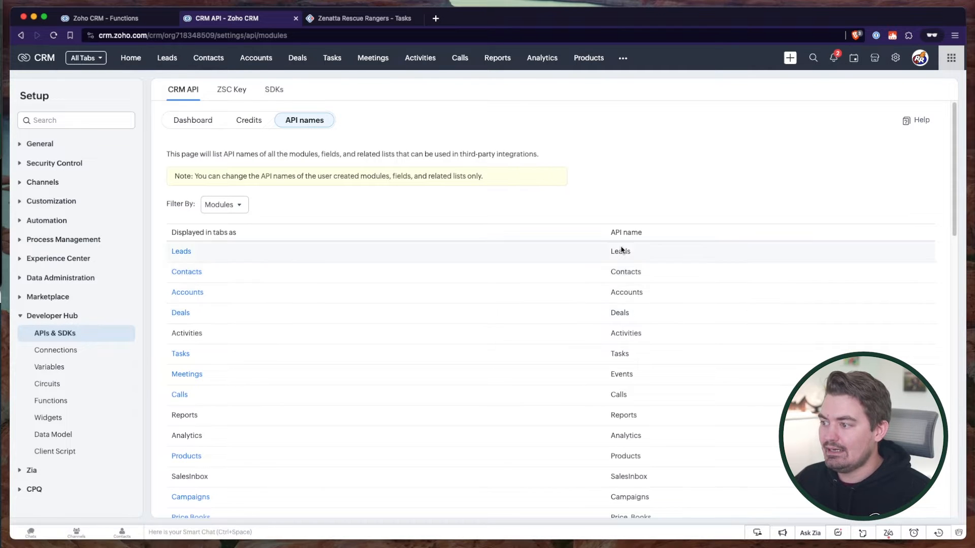
Examine the API names of the modules, comparing standard ones such as Accounts with Services and Appointments
scroll(624, 284, down, 3)
scroll(625, 310, down, 8)
scroll(626, 254, up, 10)
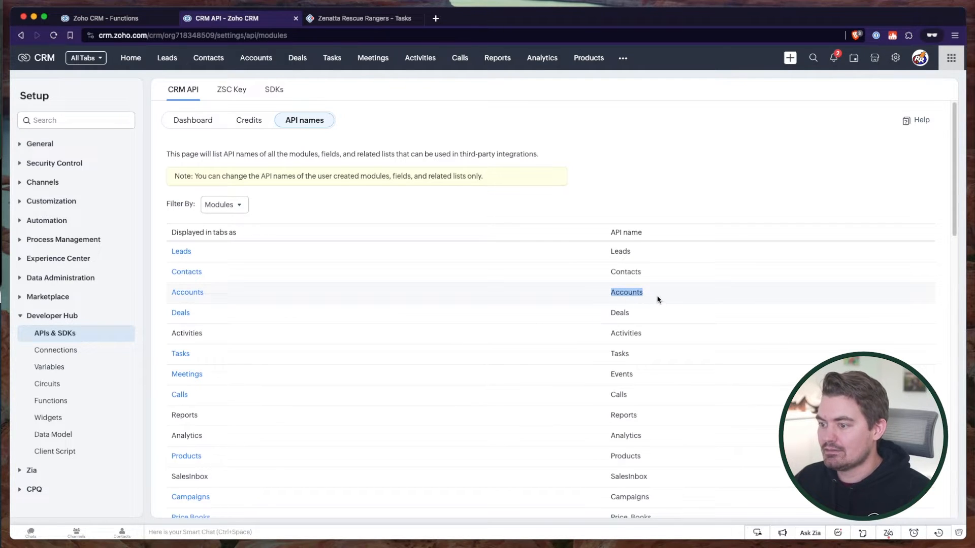
drag(610, 251, 649, 335)
scroll(660, 365, down, 6)
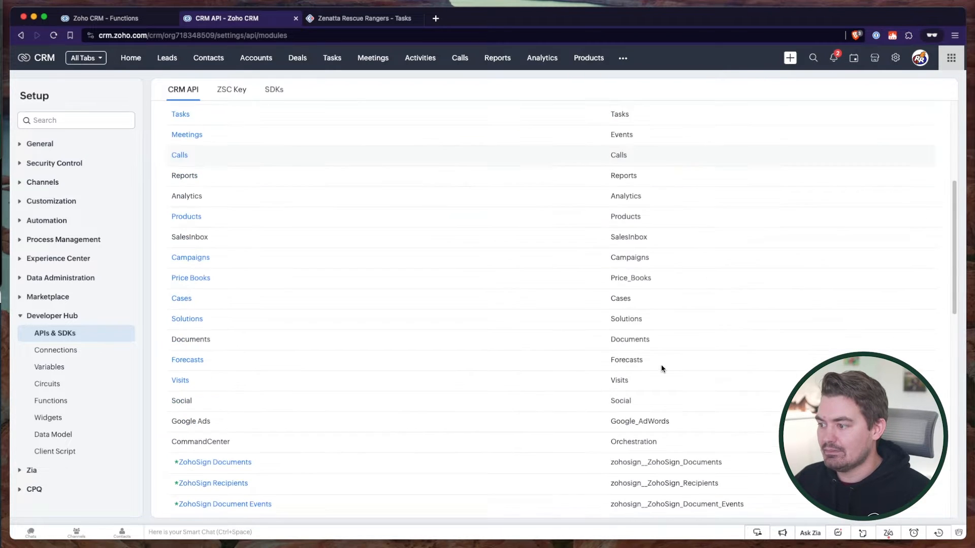
scroll(661, 364, down, 9)
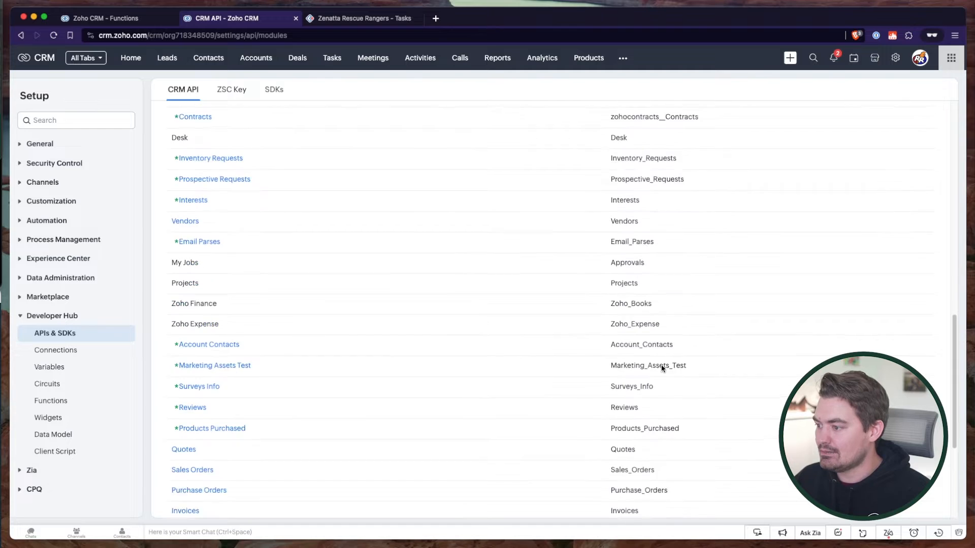
scroll(661, 365, down, 1)
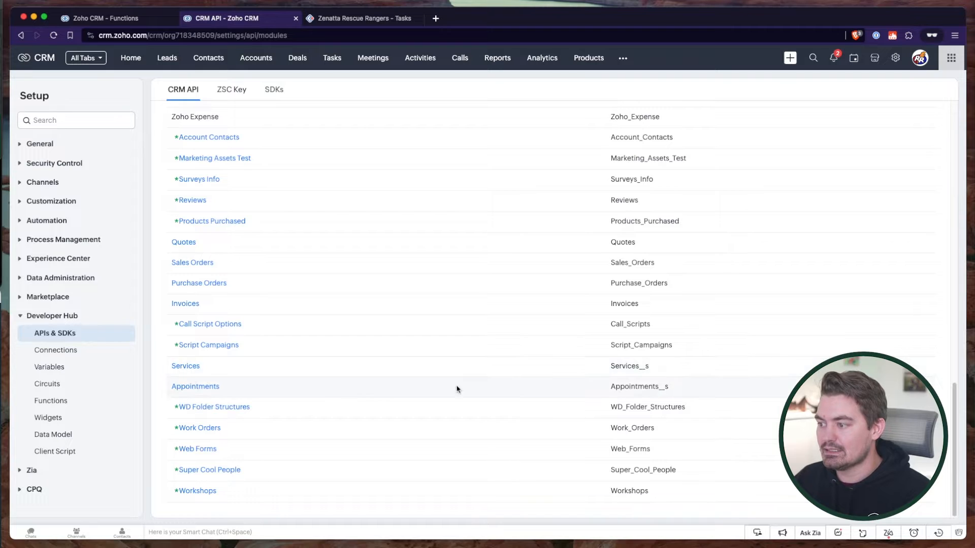
drag(650, 367, 609, 367)
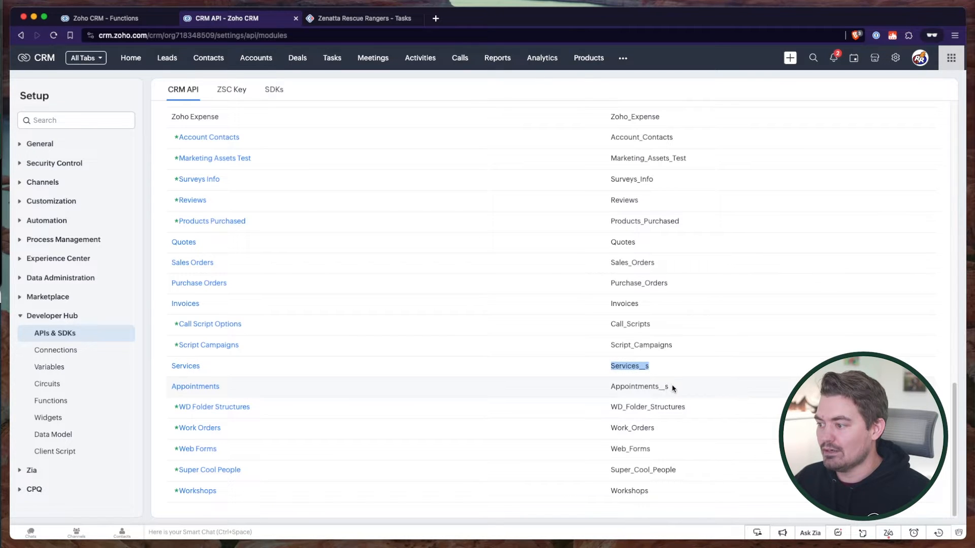
drag(670, 388, 609, 386)
click(656, 391)
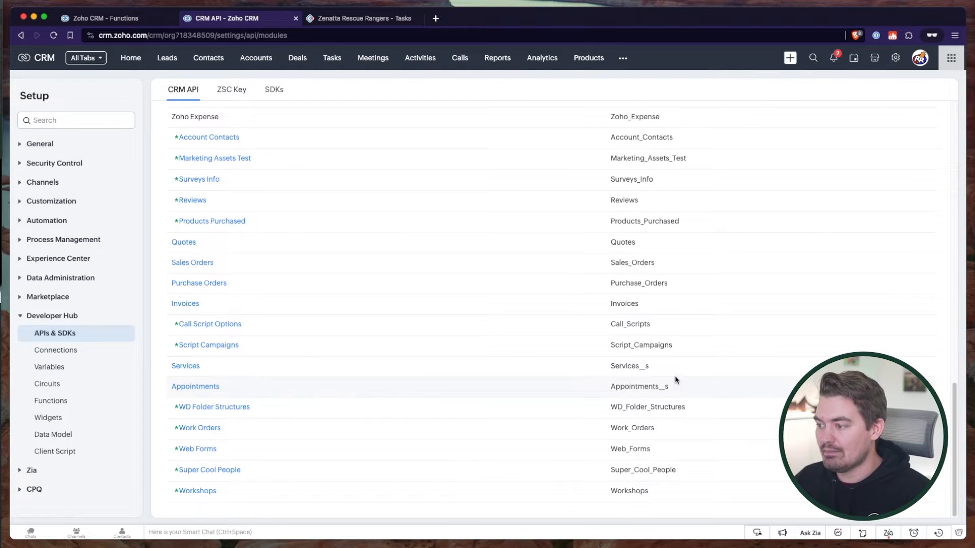
Bring up the field API names of the Accounts module
scroll(655, 388, up, 15)
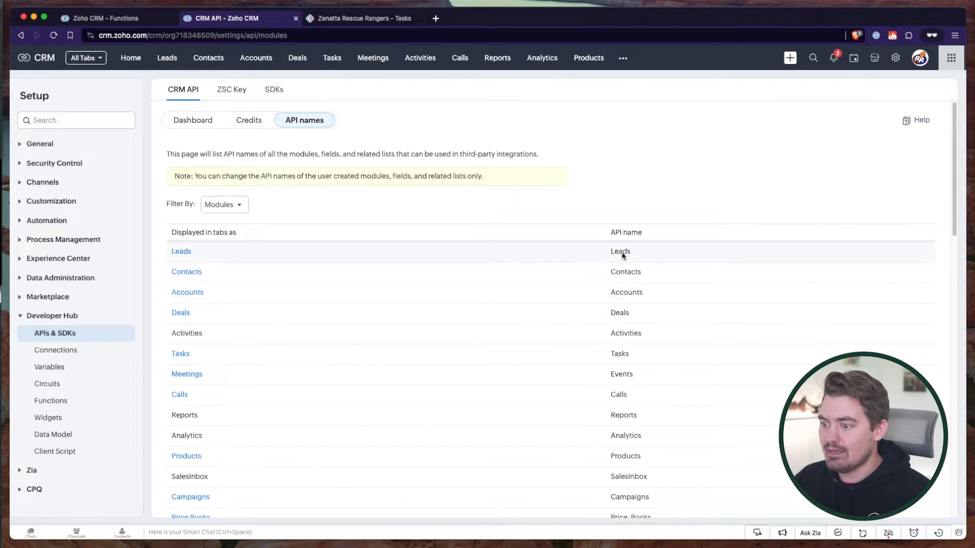
click(186, 293)
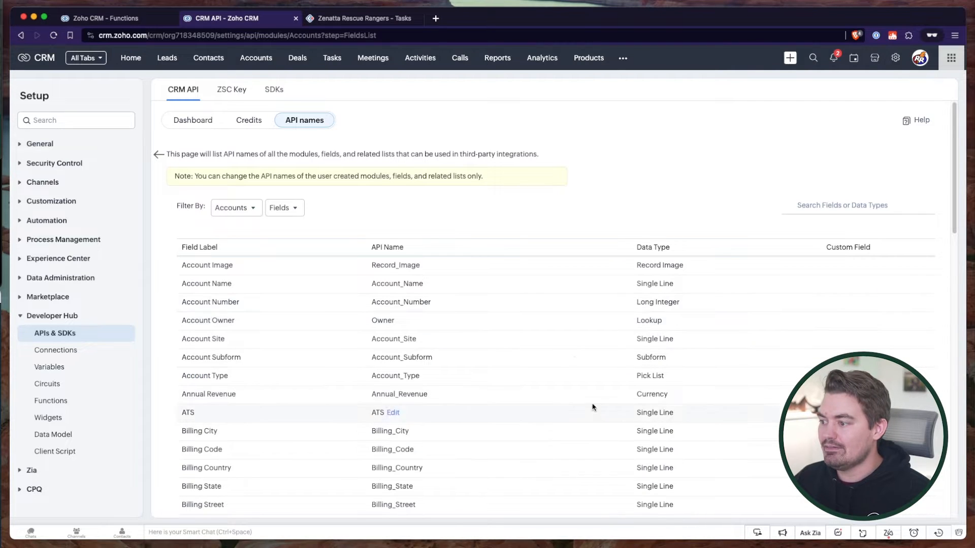
scroll(366, 341, down, 5)
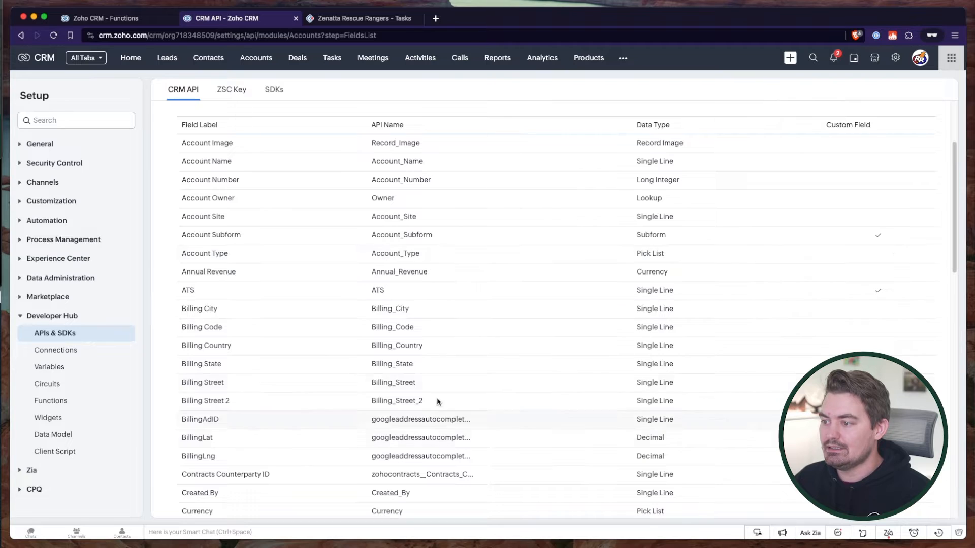
Back in the Deluge function, begin line 2 by assigning an account.get call to the variable accountname
click(101, 18)
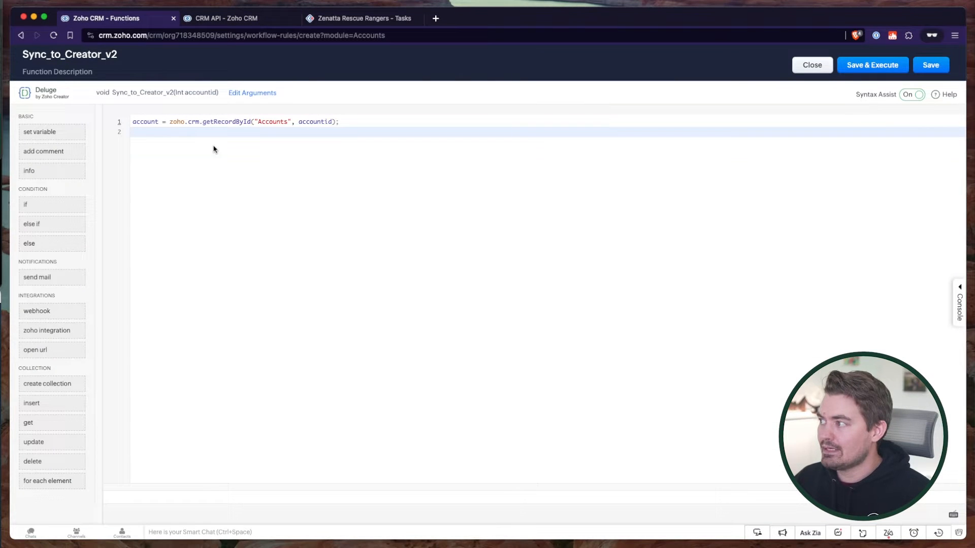
click(377, 124)
click(178, 140)
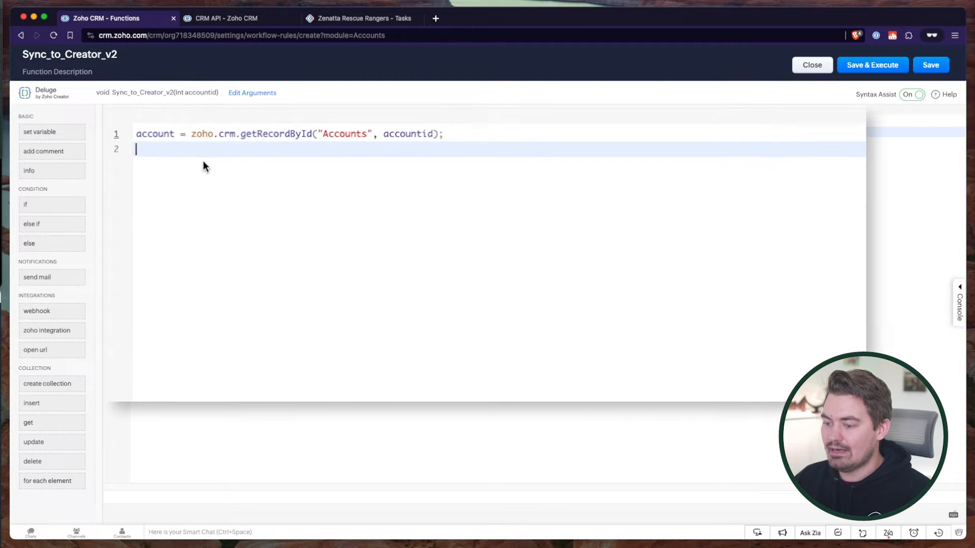
text(accountnam,e)
key(BackSpace)
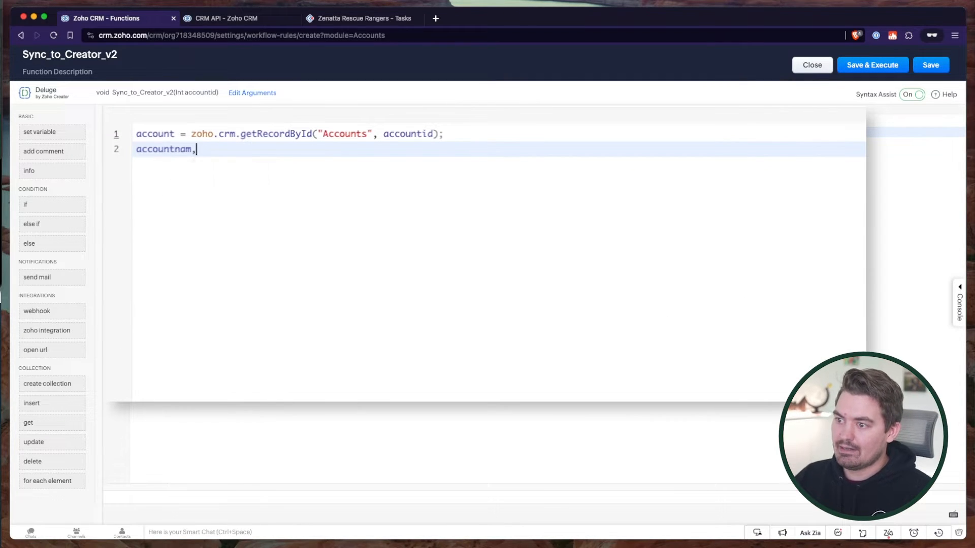
text(= a)
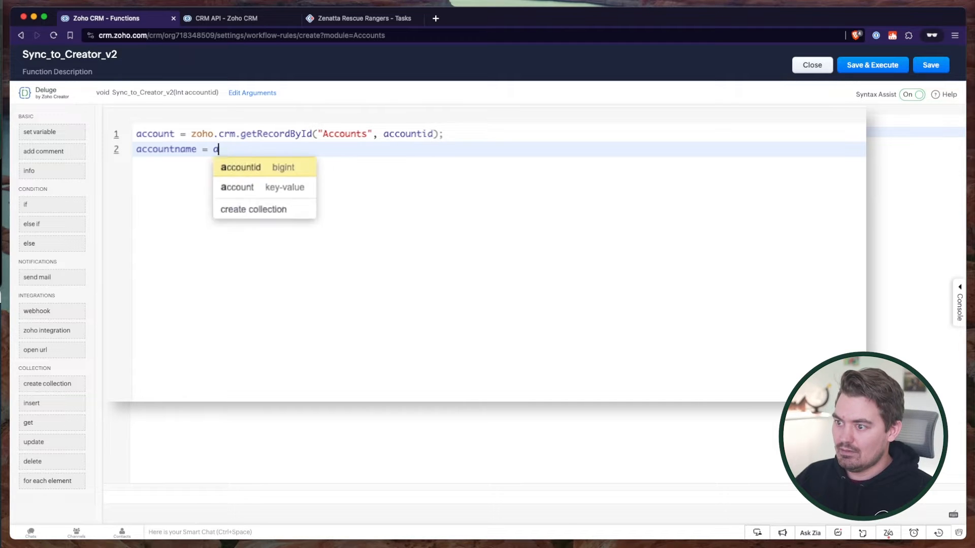
text(ccount.get)
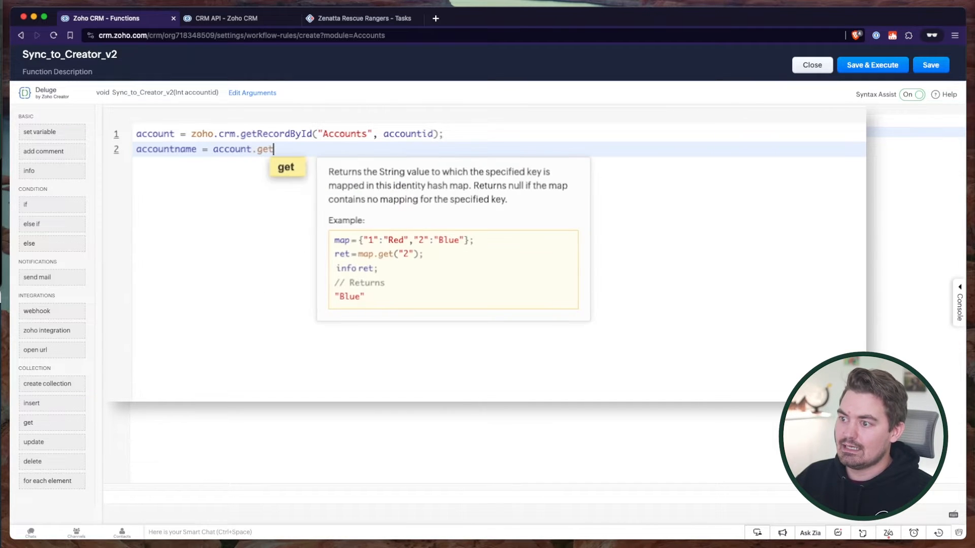
text((")
Copy the API name Account_Name from the Accounts field list into the get call and end the statement with a semicolon
click(223, 17)
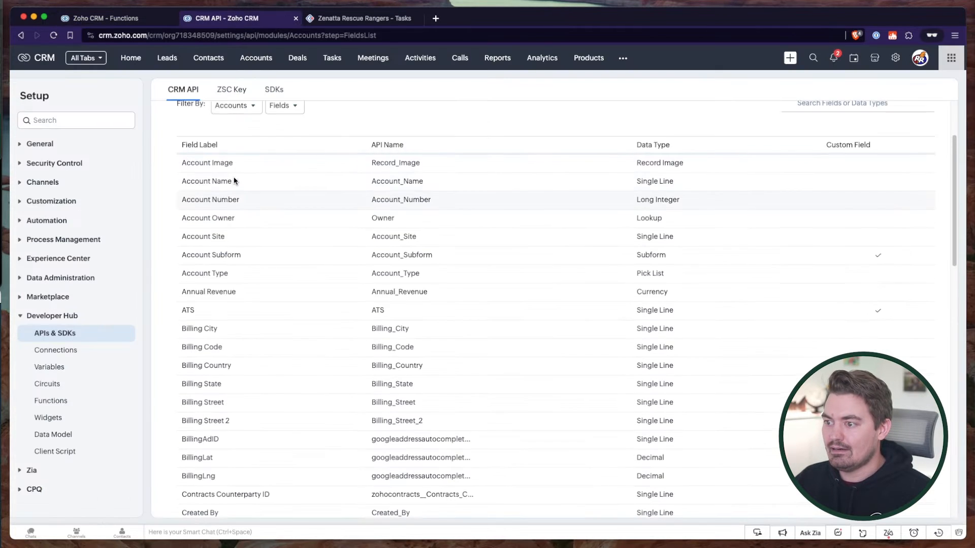
double_click(401, 181)
click(133, 19)
key(super+v)
key(End)
text(;)
key(Return)
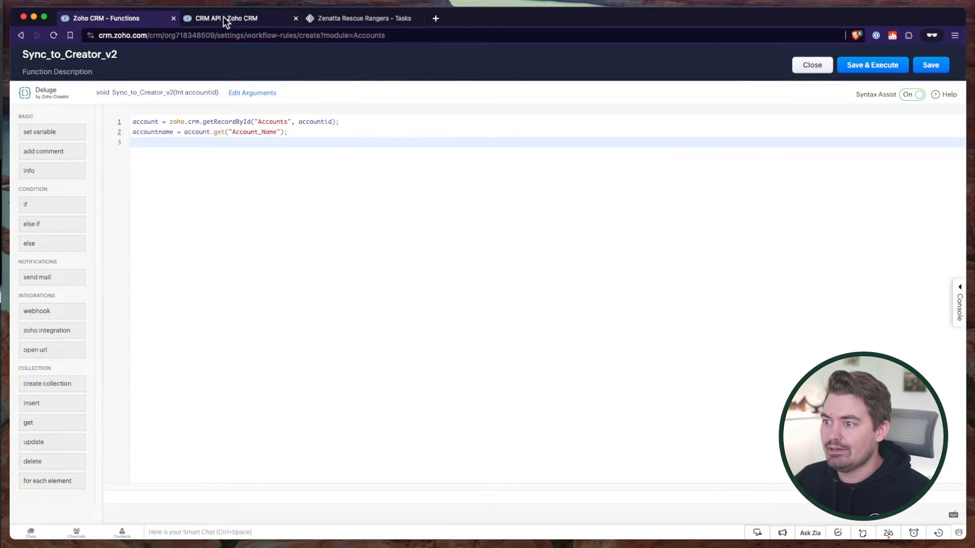
Switch to the Zoho Creator app and open a blank Account form to examine its fields
click(355, 19)
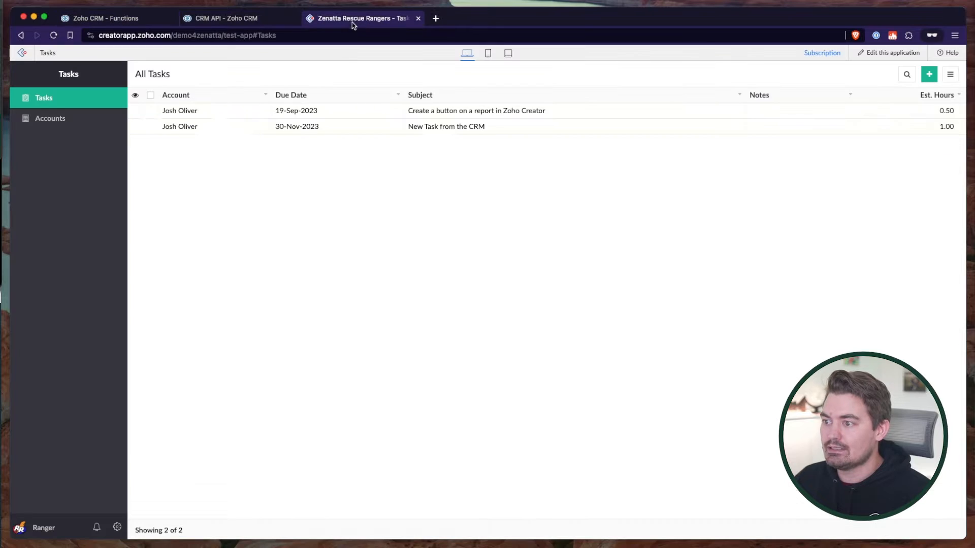
click(64, 125)
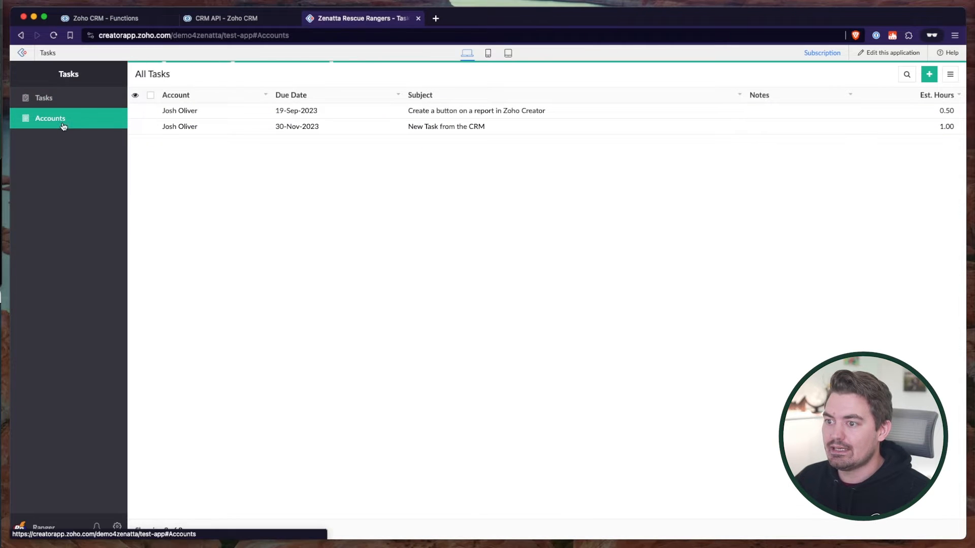
click(936, 75)
drag(147, 104, 210, 109)
click(172, 141)
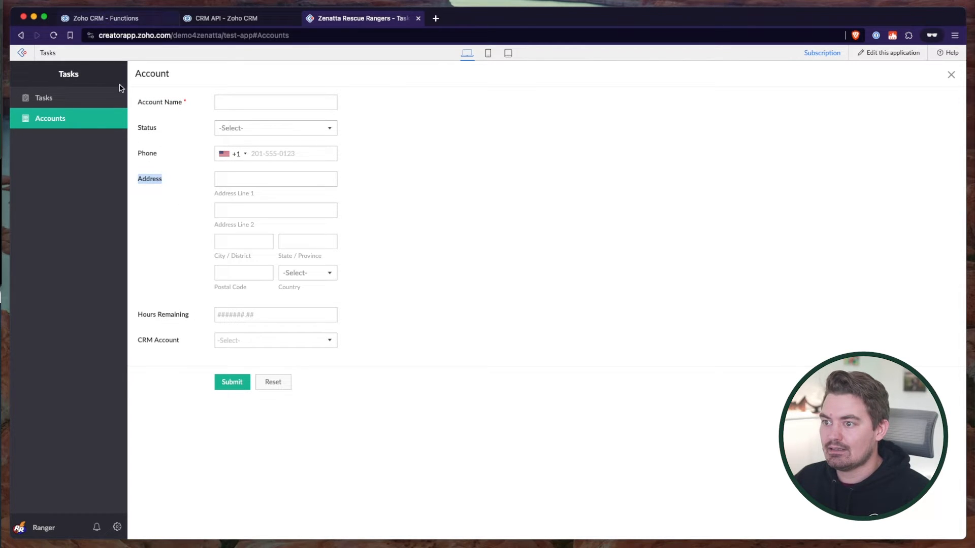
Examine the options of the CRM Account lookup field and close the form without submitting
drag(142, 352, 167, 343)
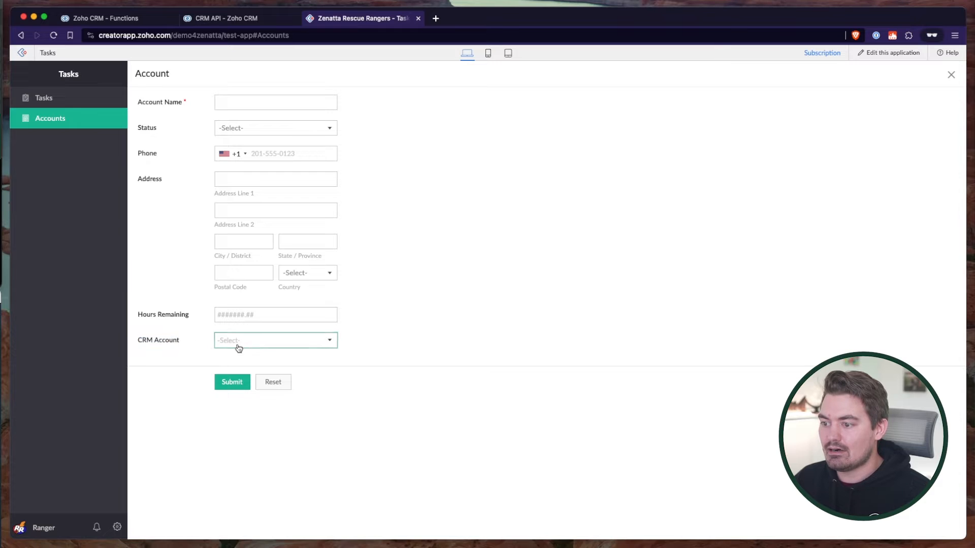
click(254, 342)
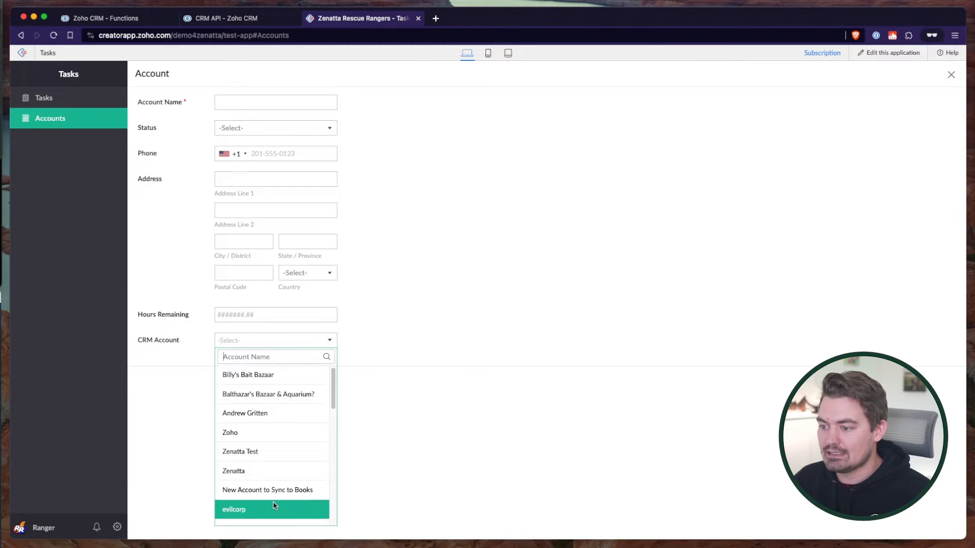
scroll(272, 497, down, 5)
scroll(262, 412, up, 5)
click(451, 365)
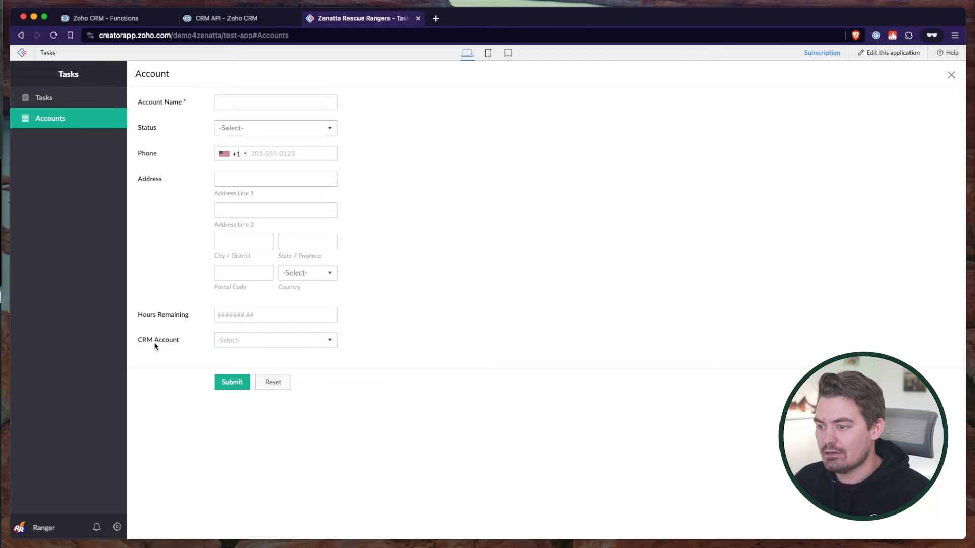
drag(137, 346, 281, 346)
click(446, 333)
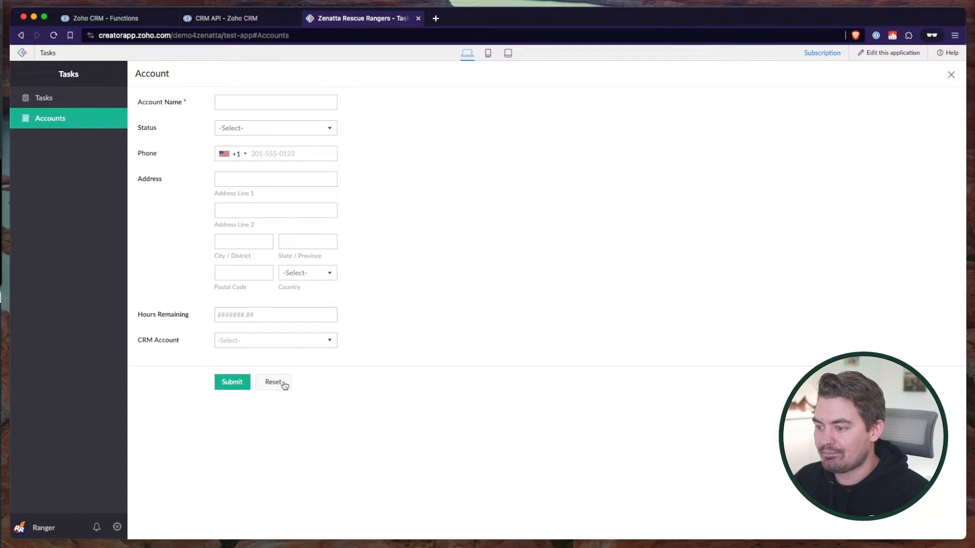
click(949, 76)
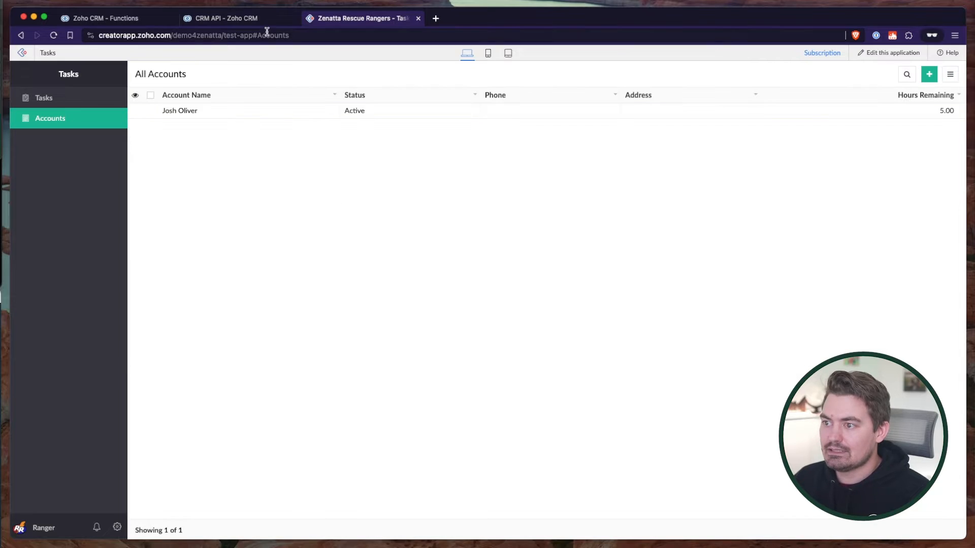
Switch back to the Deluge function in Zoho CRM and start assignment lines 3 to 5 for the variables status, phone and street
click(107, 20)
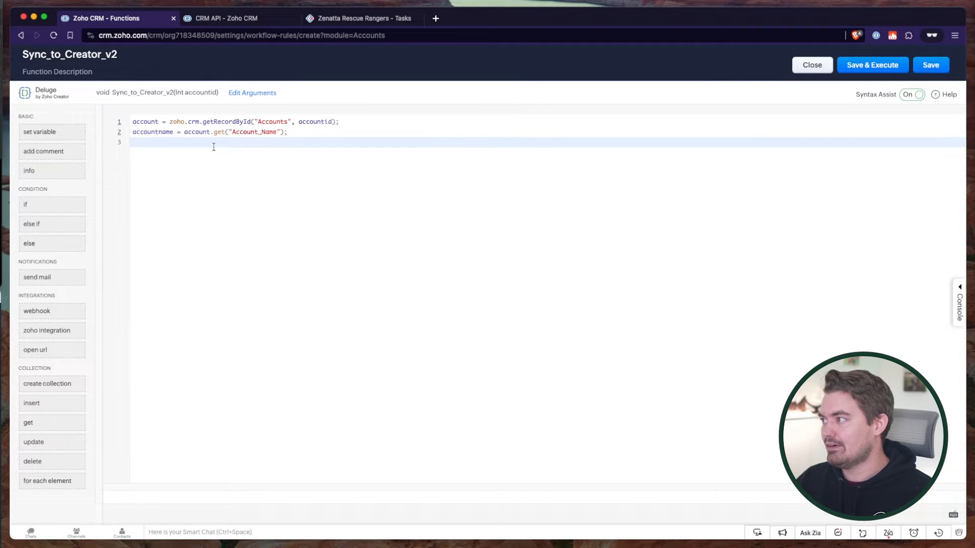
text(status =)
key(Return)
text(phone =)
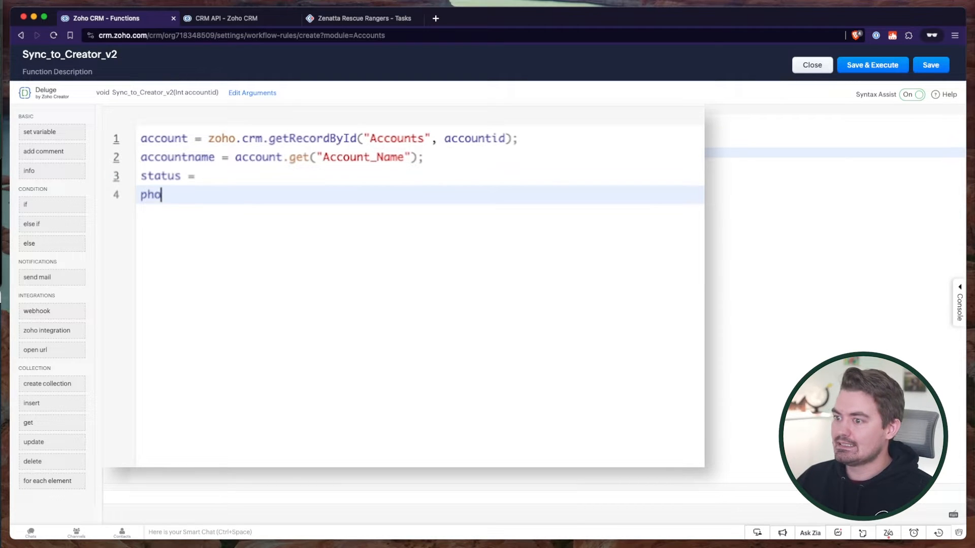
key(Return)
text(streee)
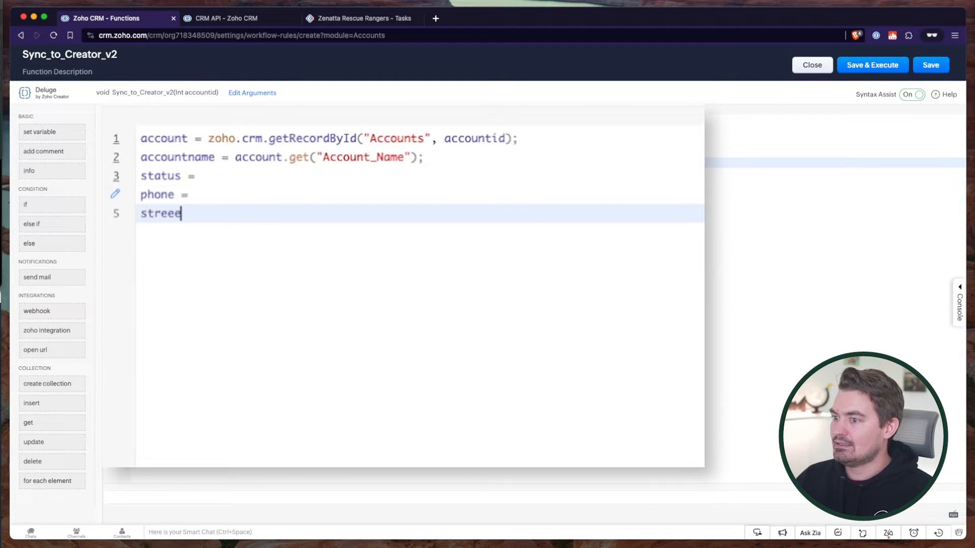
key(BackSpace)
text(t =)
key(Return)
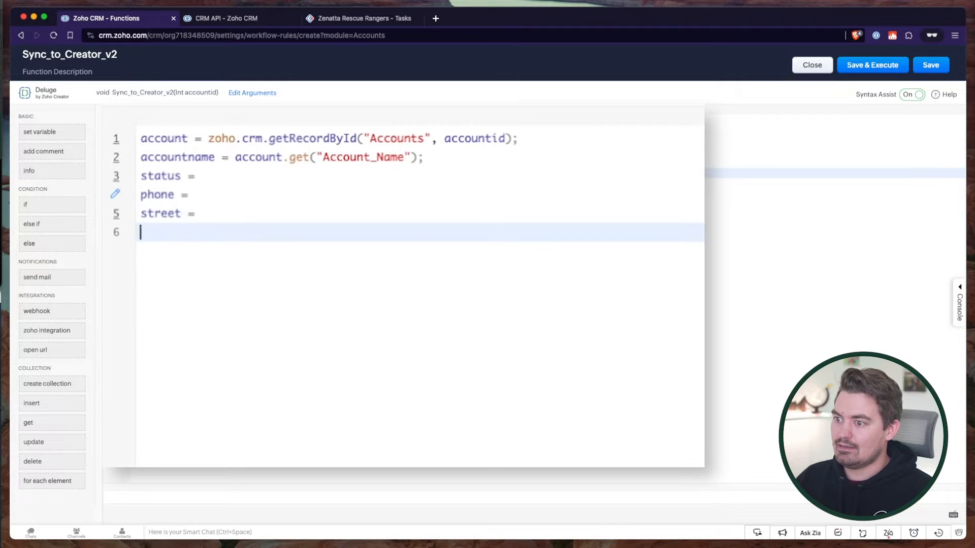
Start assignment lines 6 to 9 for the variables street2, city, state and zip
text(street2)
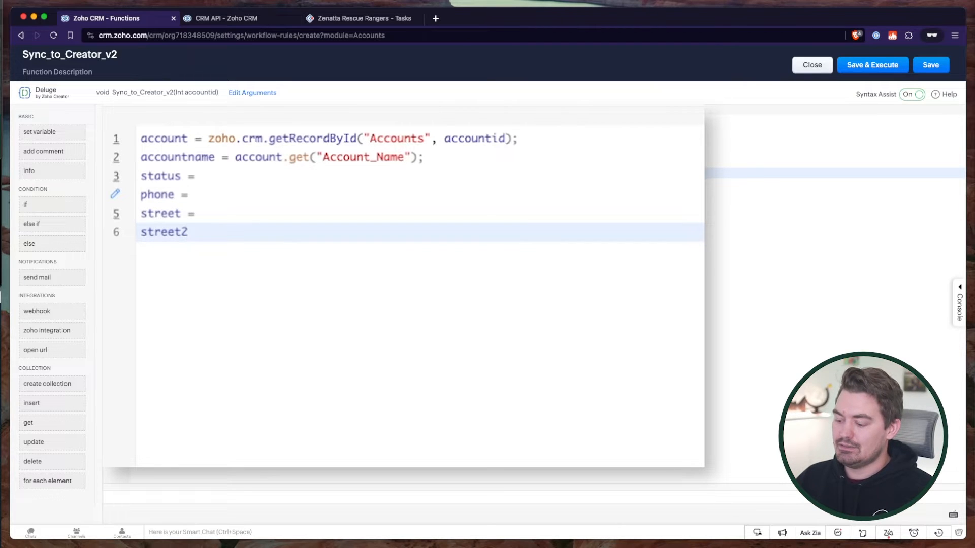
text( =)
key(Return)
text(city =)
key(Return)
text(state )
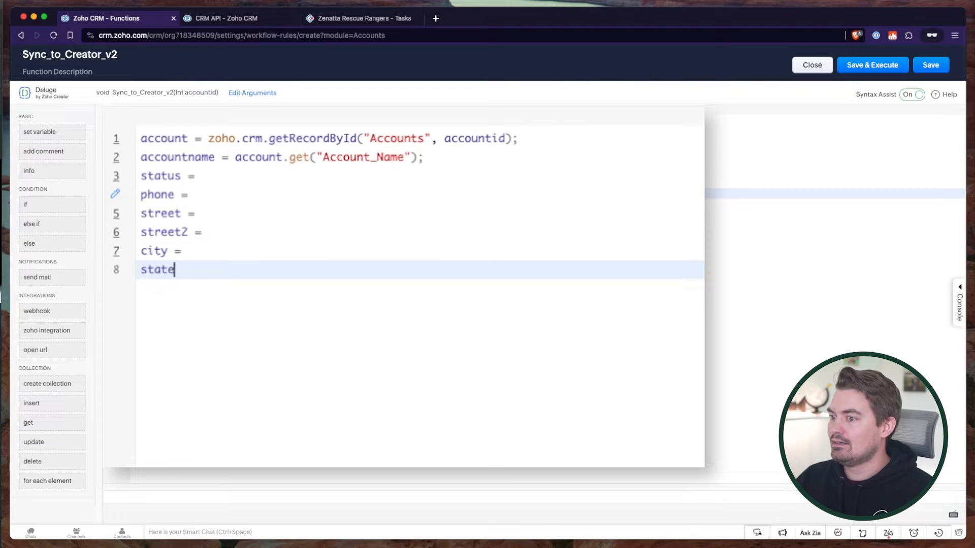
text(=)
key(Return)
text(zip)
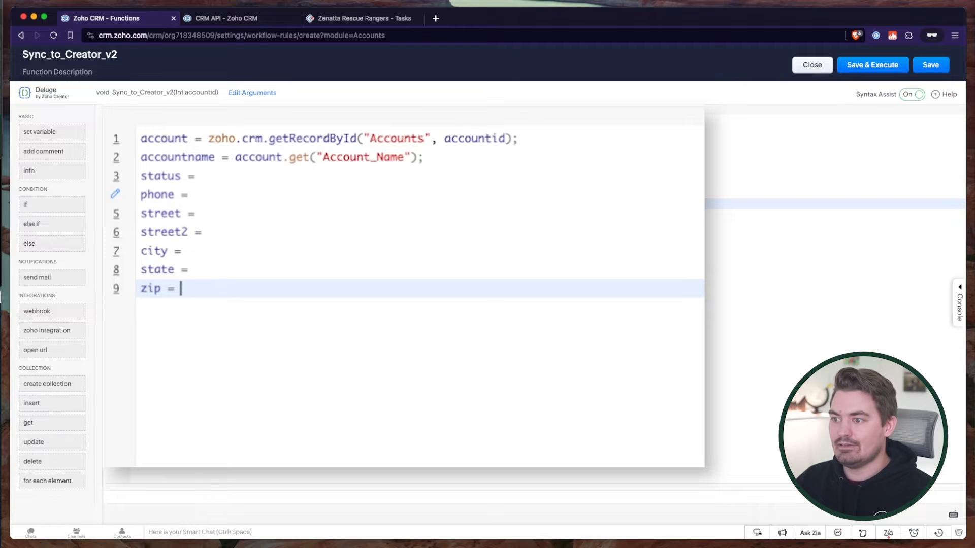
Copy the account.get("Account_Name"); call from the accountname line onto the status and phone lines
key(Up)
key(Up)
key(Up)
key(Up)
key(Up)
key(Up)
key(Up)
key(Down)
key(Up)
key(Down)
key(End)
drag(441, 163, 239, 158)
key(ctrl+c)
click(219, 187)
click(219, 180)
key(ctrl+v)
click(219, 194)
key(ctrl+v)
Paste the copied account.get call onto the street, street2, city, state and zip lines
click(252, 214)
key(ctrl+v)
click(259, 232)
key(ctrl+v)
key(ctrl+v)
click(239, 269)
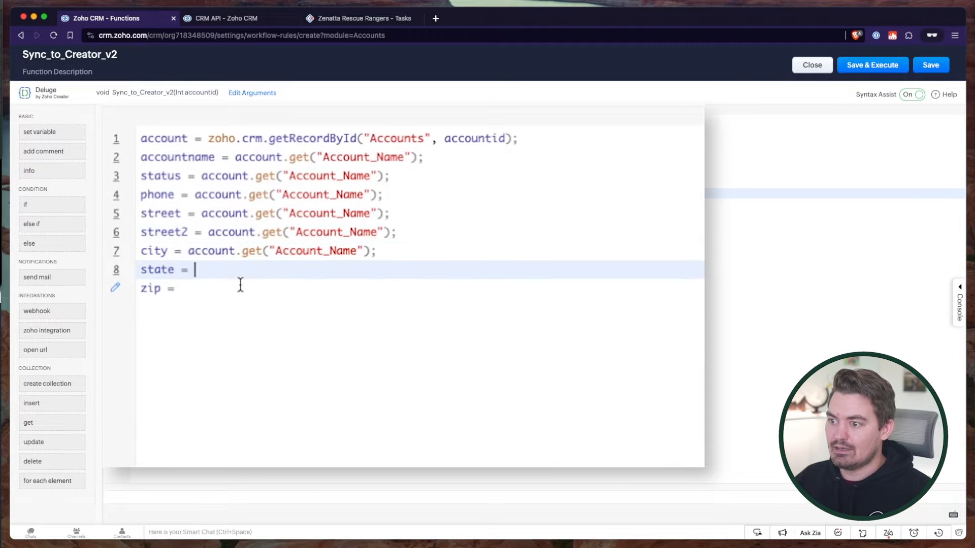
key(ctrl+v)
click(239, 288)
key(ctrl+v)
Delete Account_Name from the get calls on lines 3 to 9, leaving empty quotes in each
double_click(350, 176)
key(BackSpace)
double_click(325, 195)
key(BackSpace)
double_click(321, 213)
key(BackSpace)
double_click(312, 232)
key(BackSpace)
double_click(305, 251)
key(BackSpace)
double_click(304, 269)
key(BackSpace)
double_click(300, 288)
key(BackSpace)
Filter the Accounts field list on the CRM API names page by "status" to find the API name for line 3
click(285, 176)
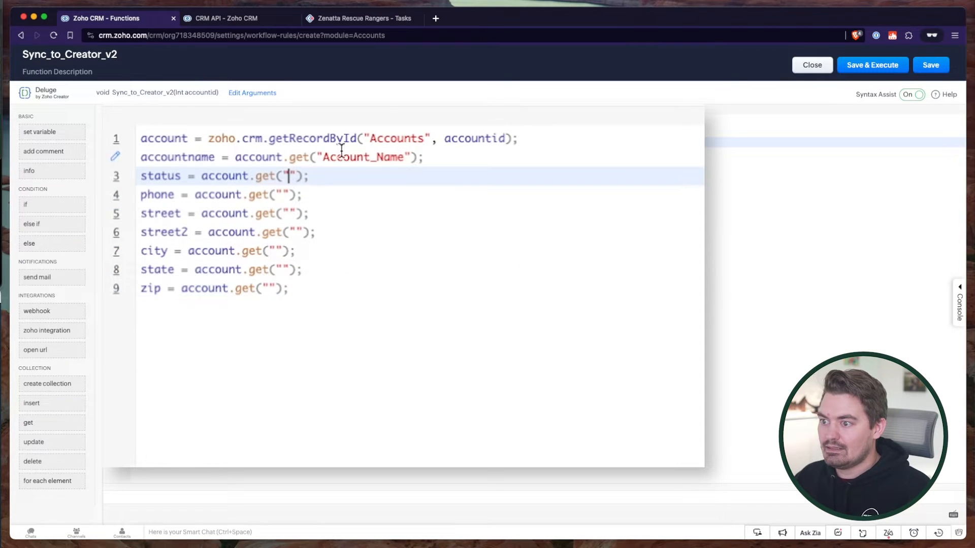
click(231, 15)
click(858, 105)
text(state)
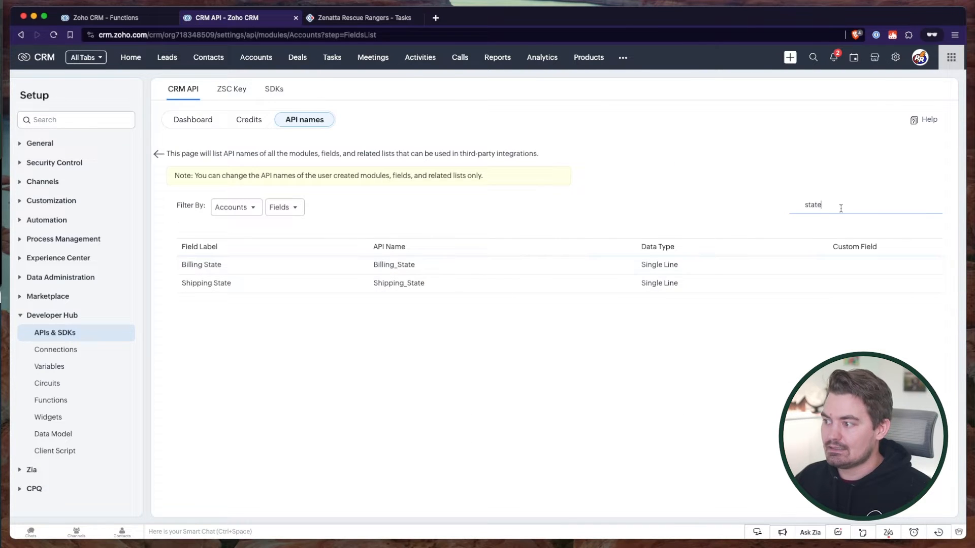
key(BackSpace)
text(ius)
key(BackSpace)
text(s)
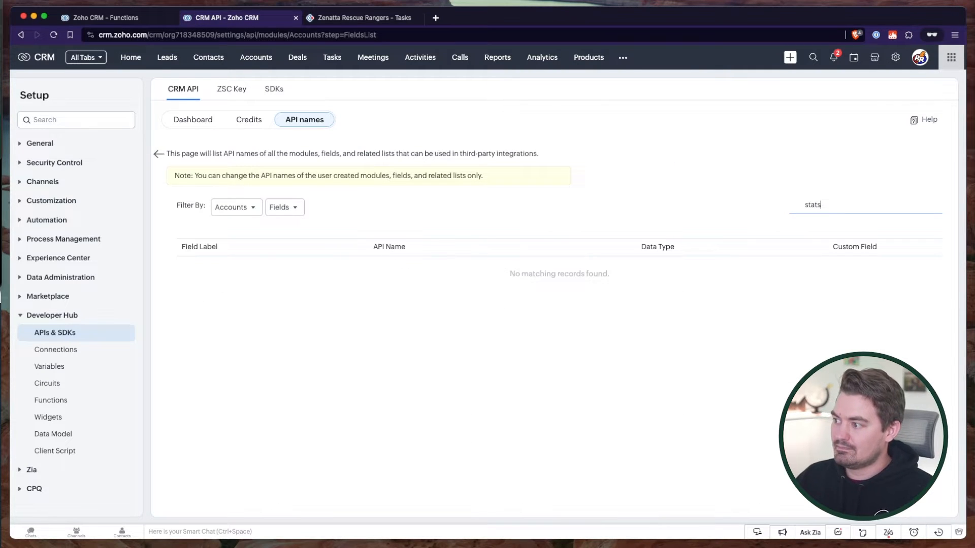
key(BackSpace)
text(us)
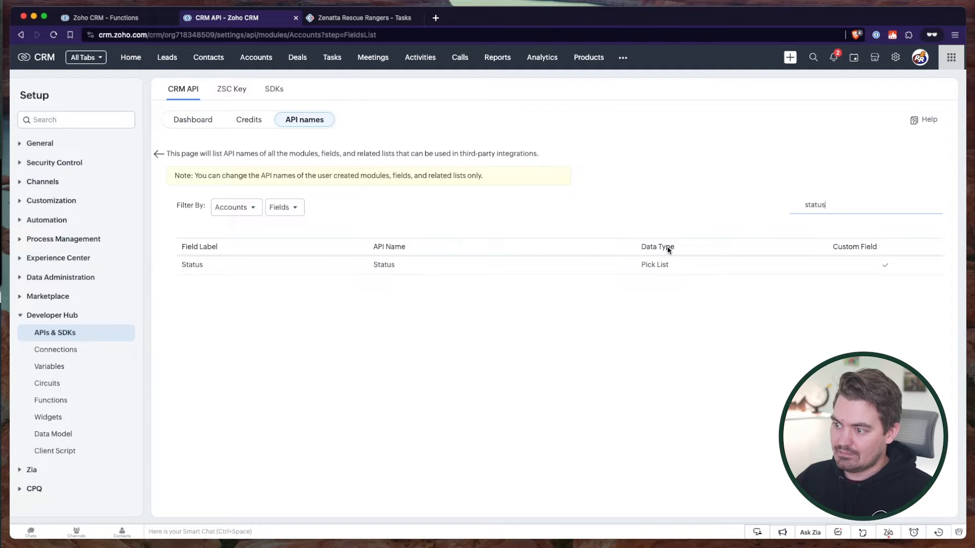
Copy the API name Status into the get call on the function's status line, without any trailing whitespace
triple_click(391, 264)
key(super+c)
click(106, 18)
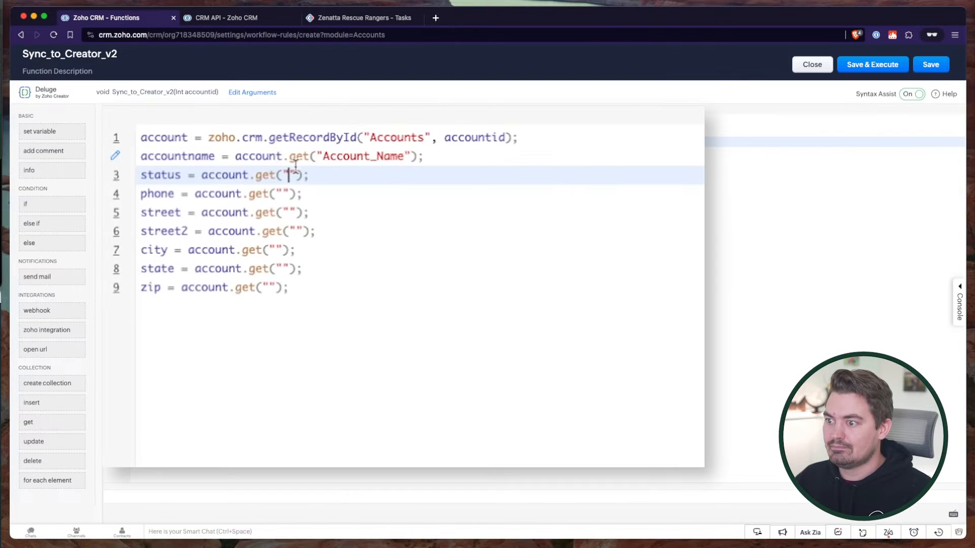
key(super+v)
key(BackSpace)
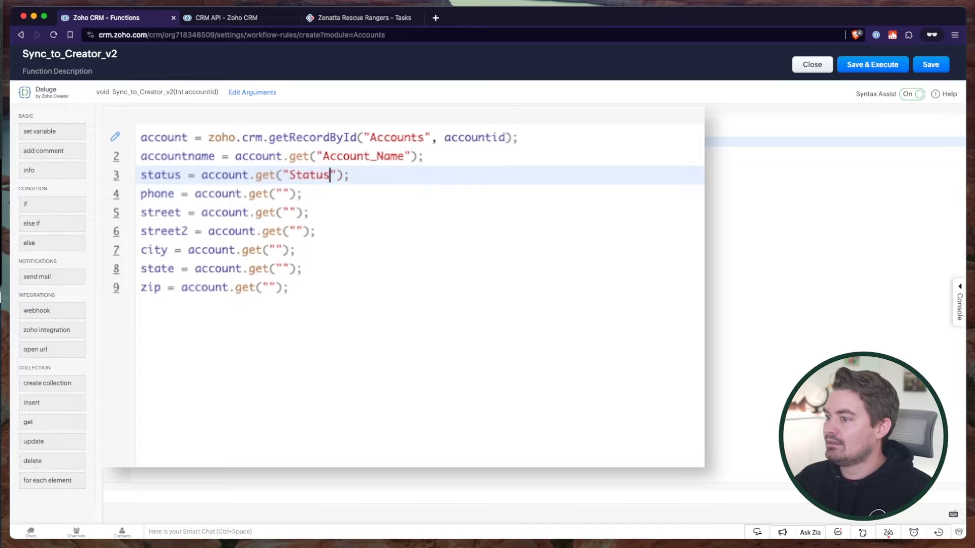
Enter Phone as the field name in the phone line's get call
click(278, 194)
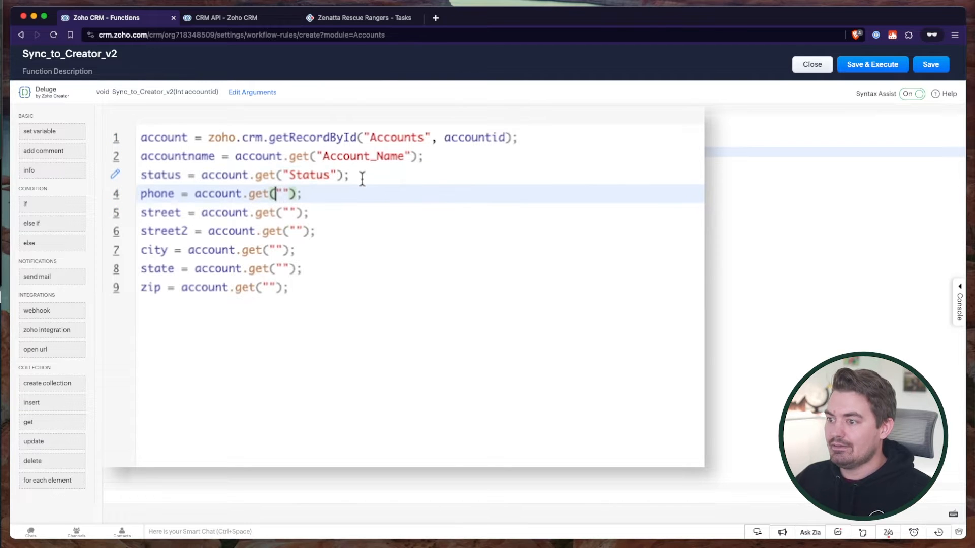
text(Ph)
key(BackSpace)
text(hone)
Enter Billing_Street as the field name in the street line's get call
key(Down)
key(Left)
key(Left)
key(Left)
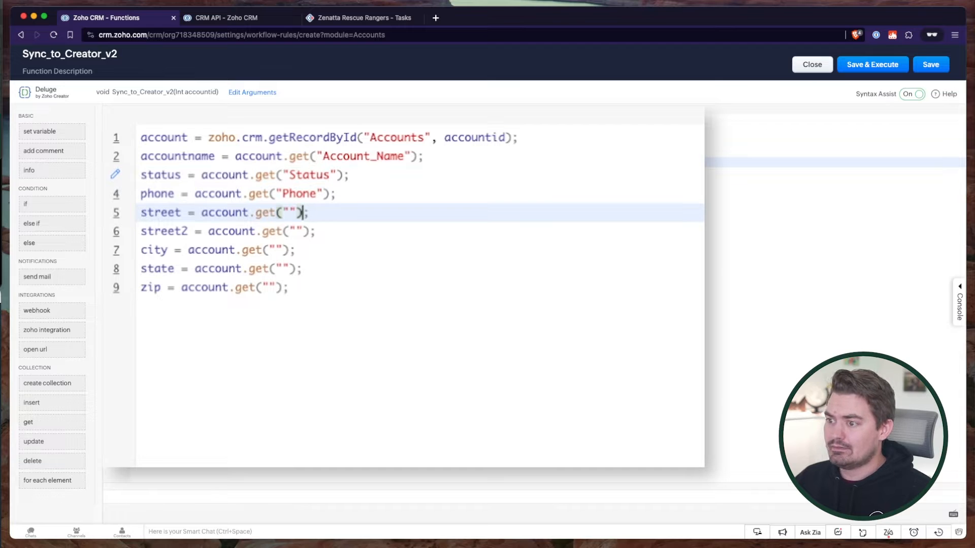
text(Billing S)
key(BackSpace)
key(BackSpace)
text(_Street)
Enter Billing_Street_2 as the field name in the street2 line's get call
key(Down)
key(Left)
key(Left)
key(Left)
text(Billing_Street_2)
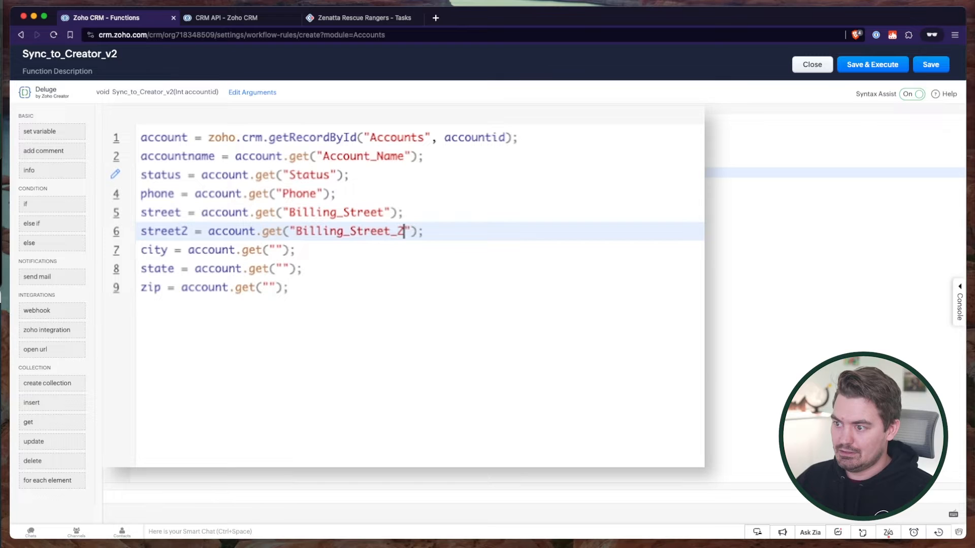
Enter Billing_City as the field name in the city line's get call
key(Down)
key(Left)
key(Left)
key(Left)
text(Billi)
key(BackSpace)
key(BackSpace)
key(BackSpace)
text(u)
key(BackSpace)
text(lling_)
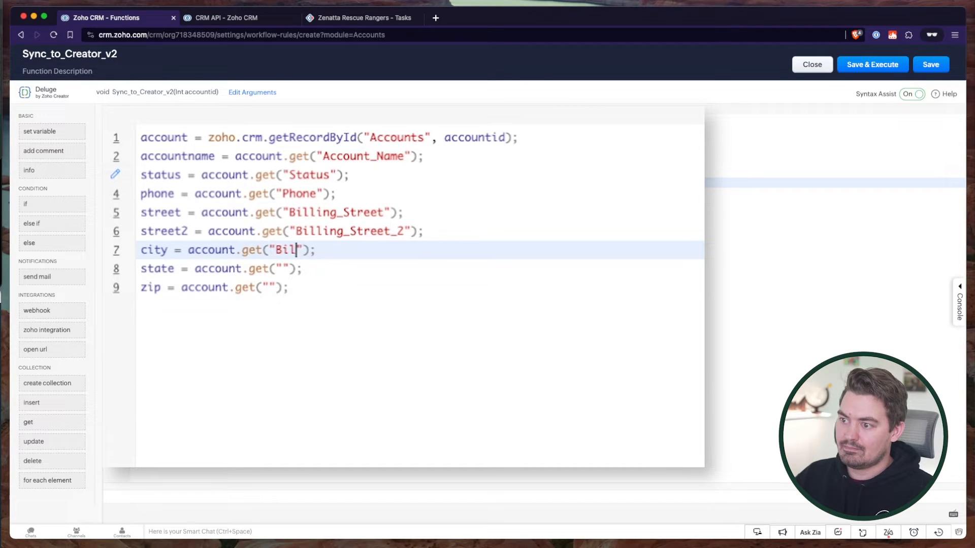
text(City)
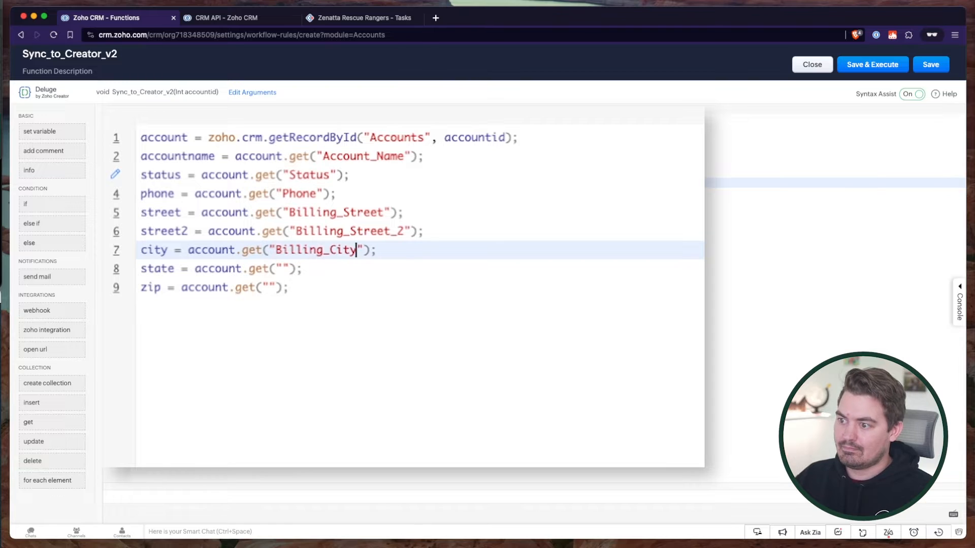
Enter Billing_State as the field name in the state line's get call
key(Down)
key(Left)
key(Left)
key(Left)
text(Billing_State)
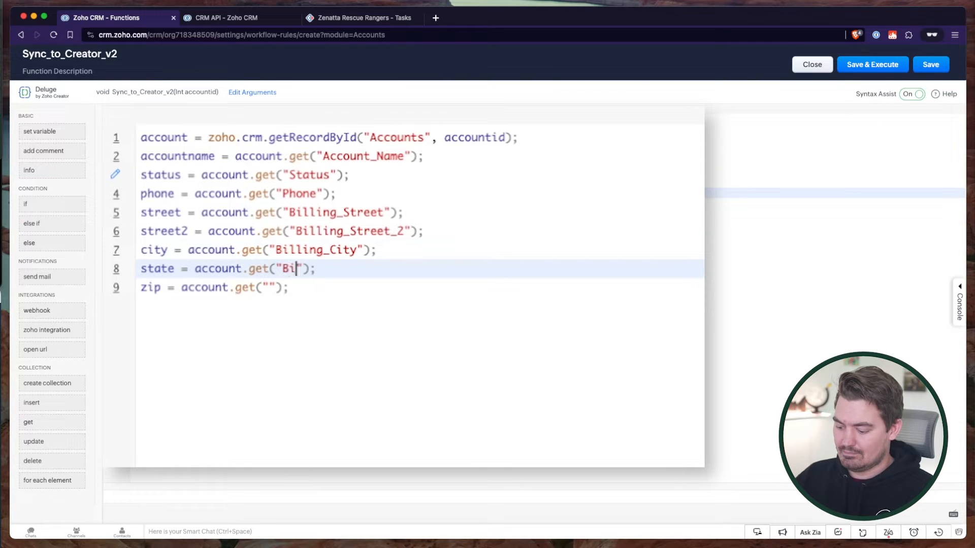
Enter Billing_Code as the field name in the zip line's get call
key(Down)
key(Left)
key(Left)
key(Left)
text(Billing_))
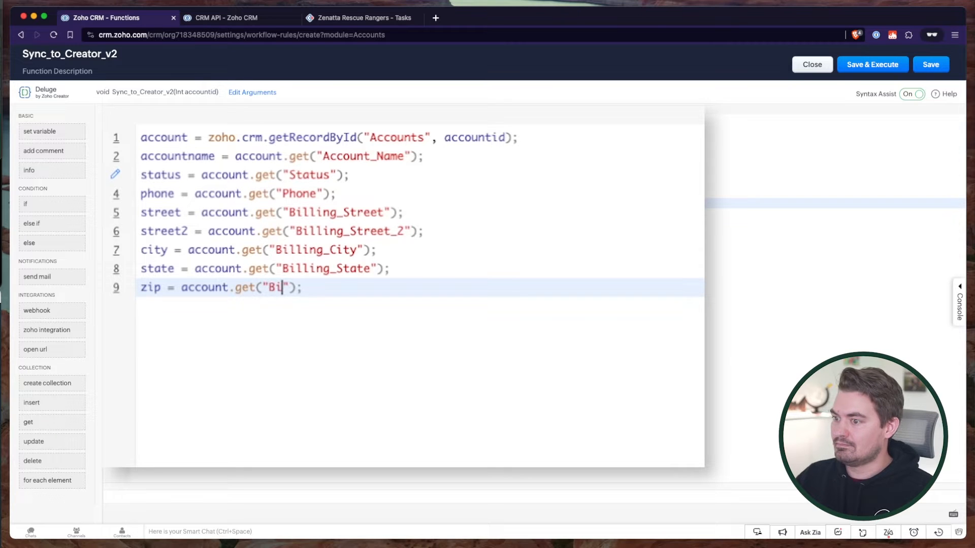
key(BackSpace)
text(Code")
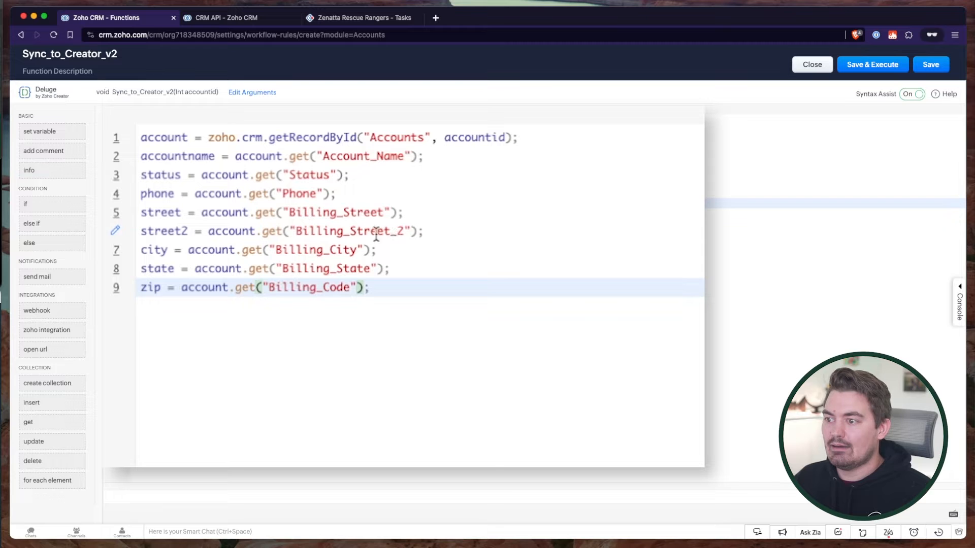
Check the billing address field names used in the code against the unfiltered Accounts API names list
double_click(355, 212)
click(231, 18)
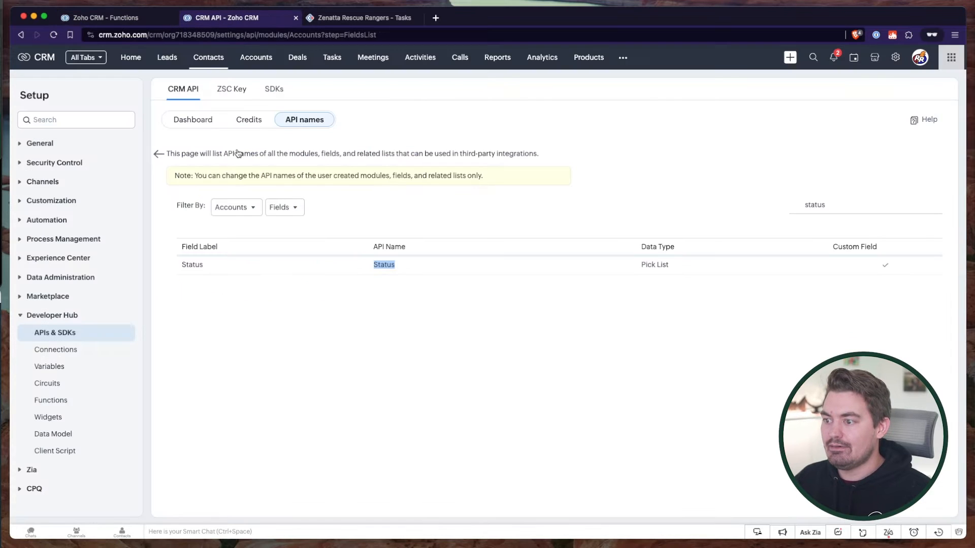
double_click(851, 206)
key(BackSpace)
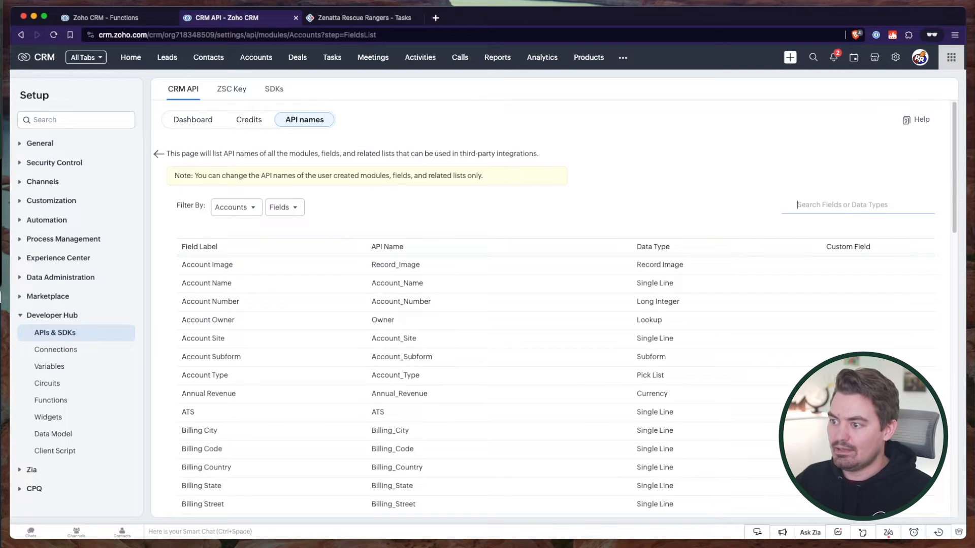
scroll(340, 342, down, 2)
scroll(340, 341, down, 5)
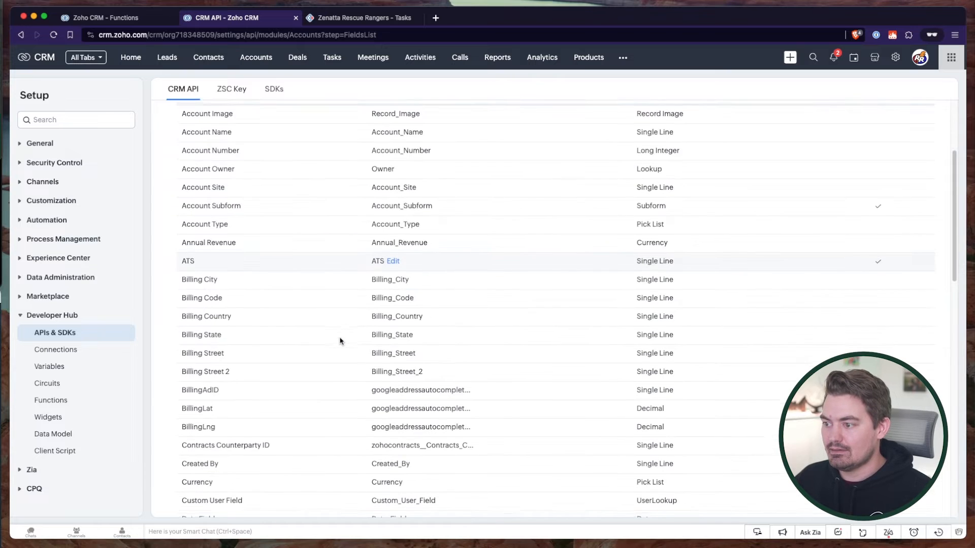
double_click(392, 222)
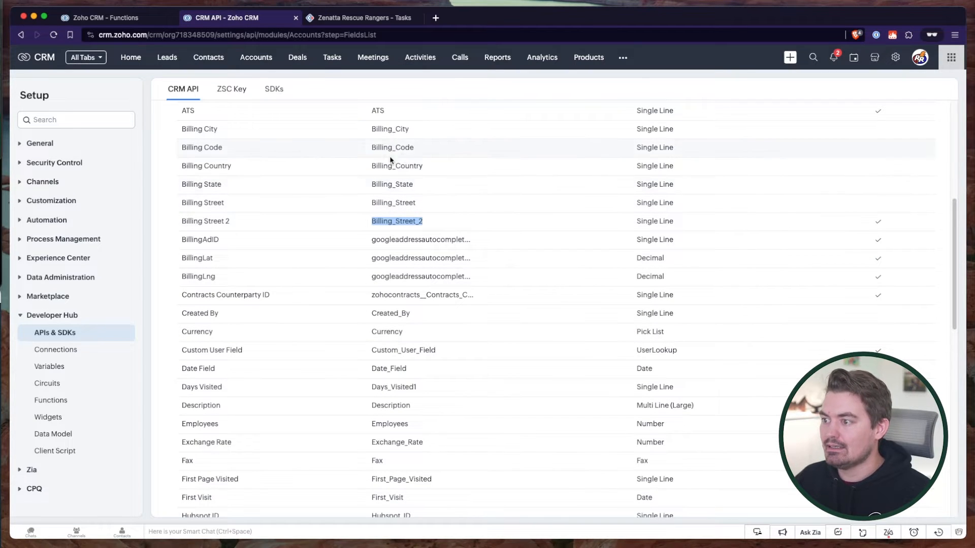
scroll(419, 204, up, 2)
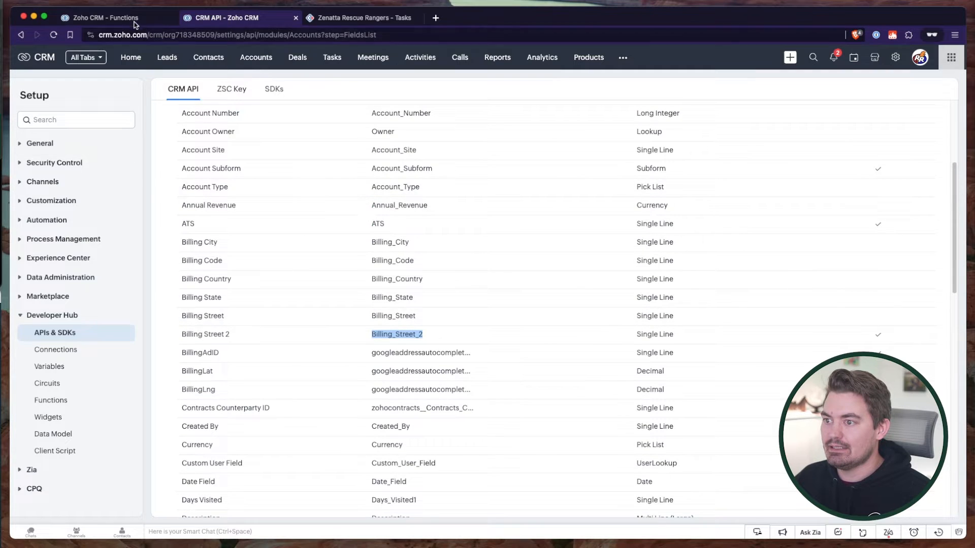
In the Deluge function, wrap the street line's account.get call in ifnull with an empty string as the fallback
click(107, 17)
click(232, 204)
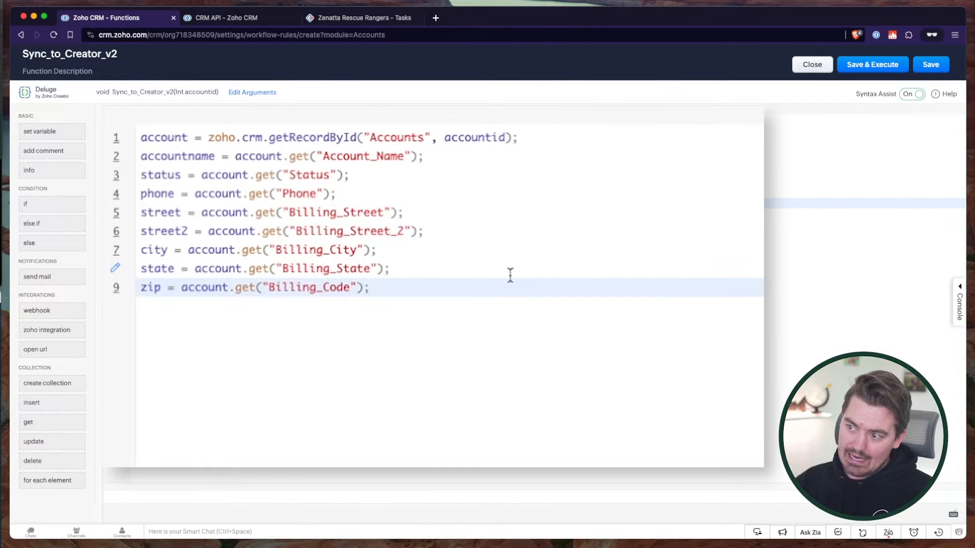
click(201, 213)
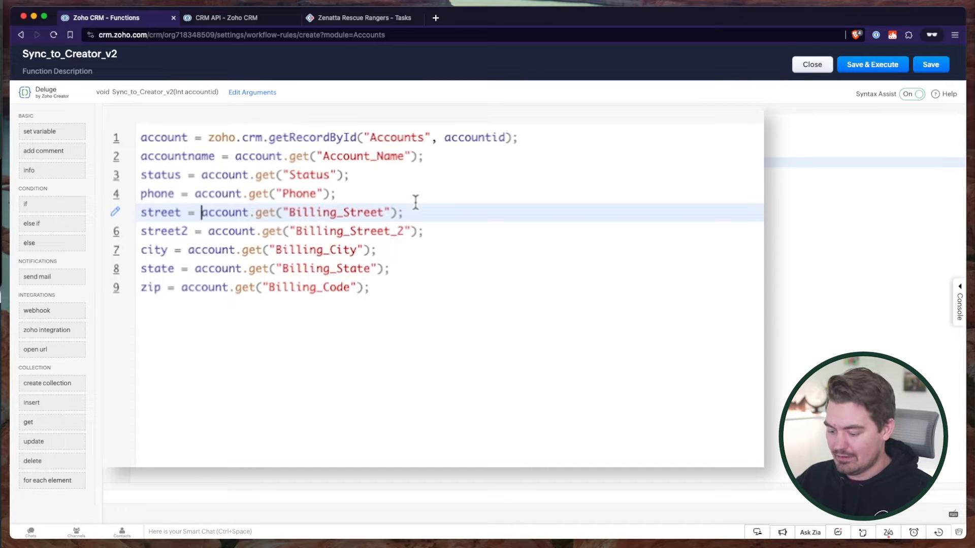
text(ifnull()
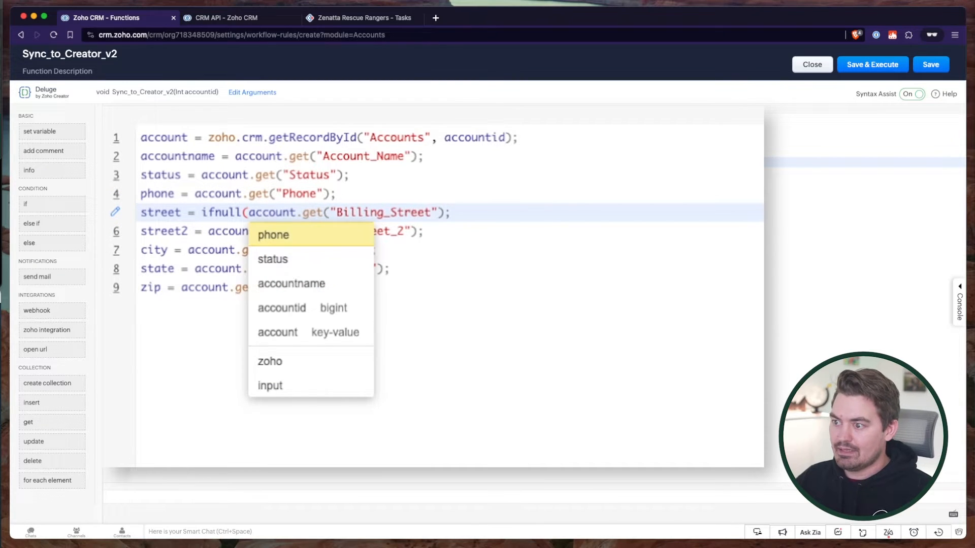
click(435, 196)
key(Down)
key(Left)
text(),"")
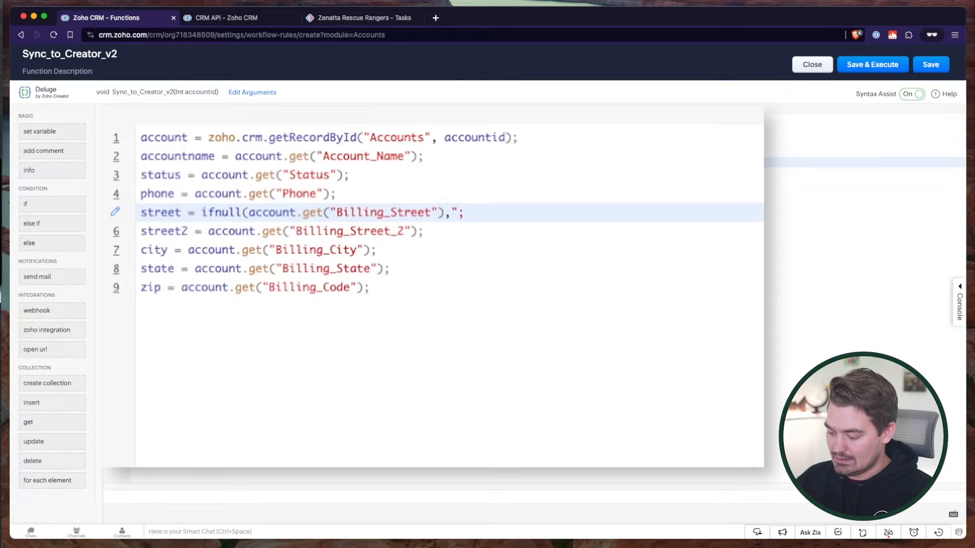
text())
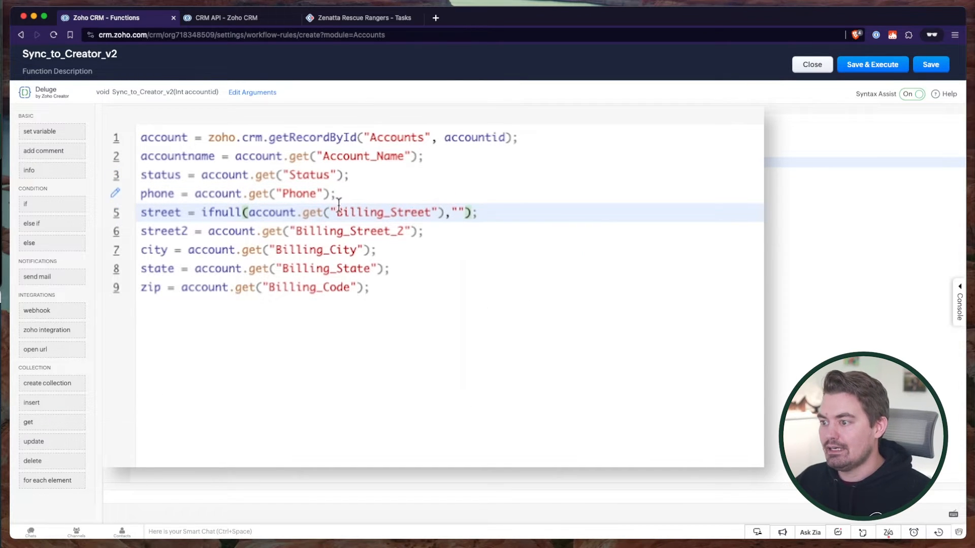
double_click(457, 212)
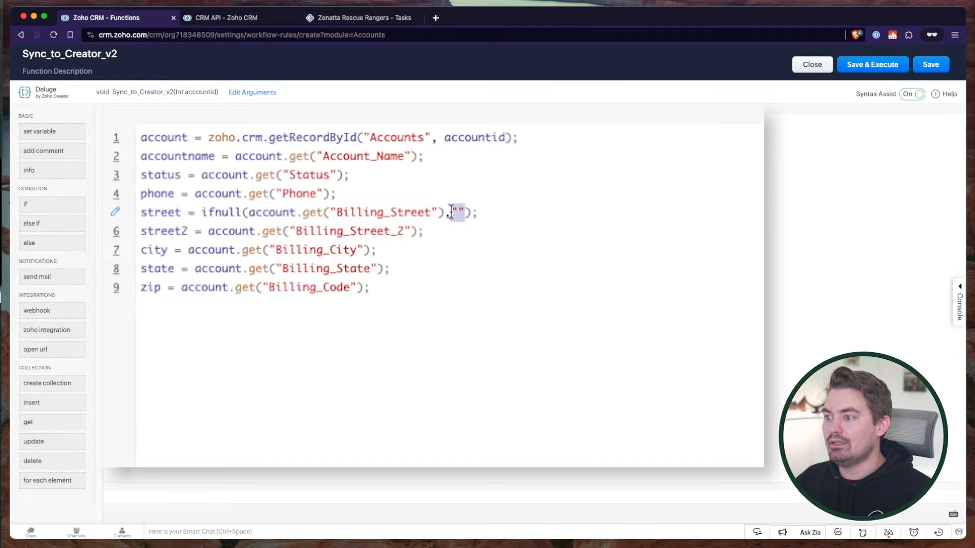
click(463, 212)
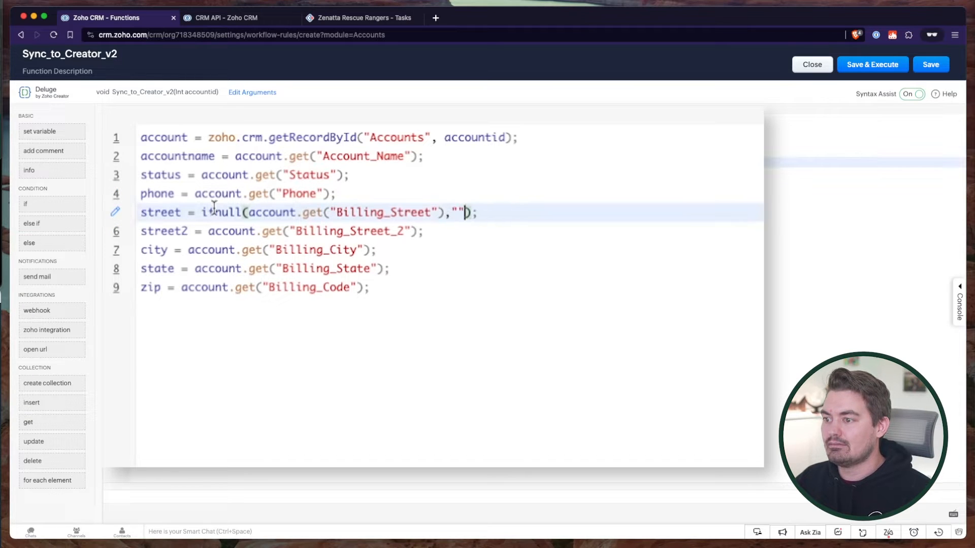
double_click(457, 213)
click(486, 219)
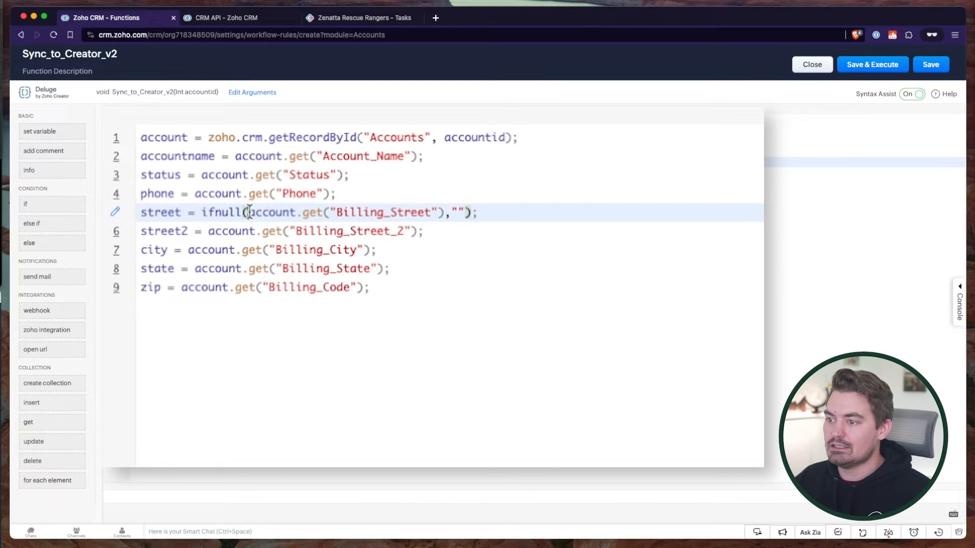
Insert the opening ifnull( before the account.get calls on the street2, city, state and zip lines
drag(249, 212, 202, 212)
key(ctrl+c)
click(207, 232)
key(ctrl+v)
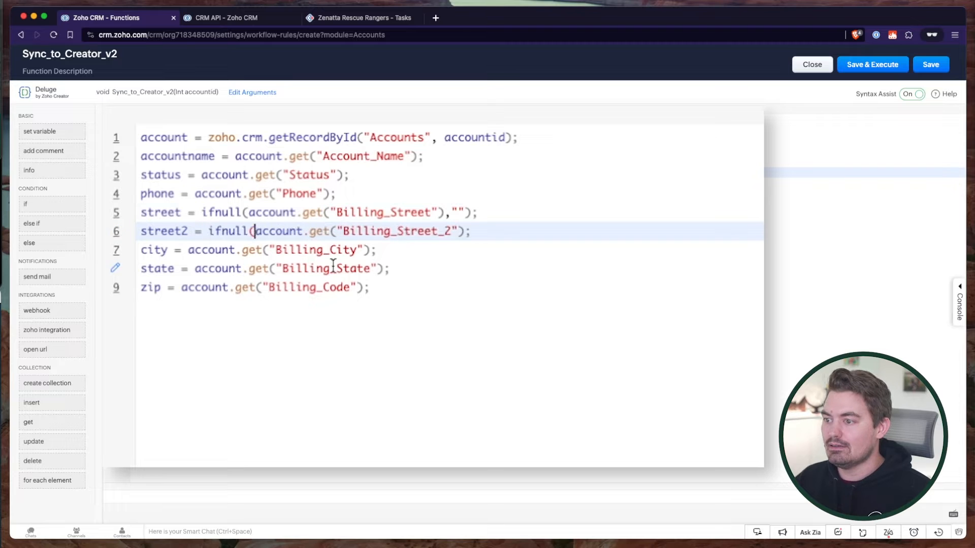
click(190, 250)
key(ctrl+v)
click(195, 269)
key(ctrl+v)
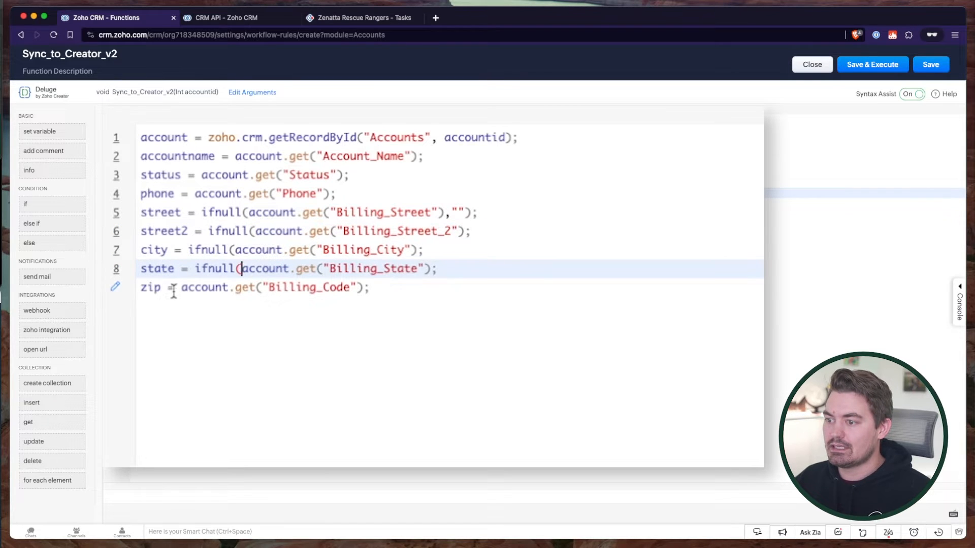
click(182, 287)
key(ctrl+v)
Close the ifnull calls on the street2, city, state and zip lines with an empty string as the fallback
drag(472, 213, 444, 215)
key(ctrl+c)
click(465, 232)
key(ctrl+v)
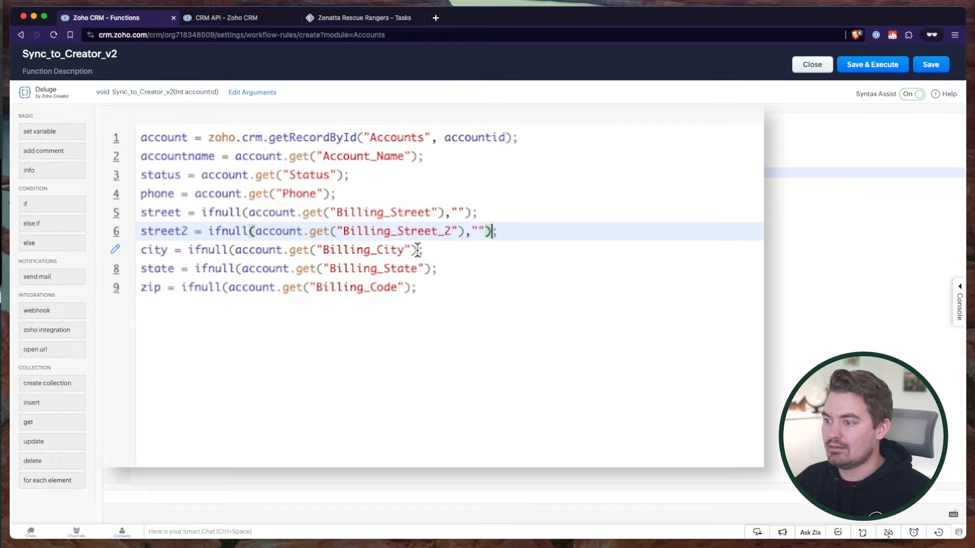
click(417, 250)
key(ctrl+v)
click(429, 269)
key(ctrl+v)
click(412, 288)
key(ctrl+v)
key(End)
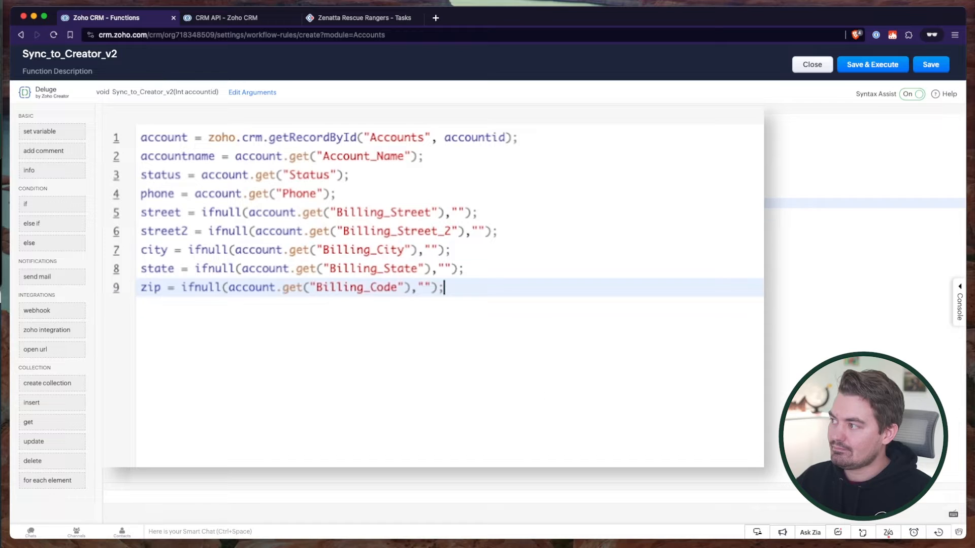
Add a new line below zip that assigns a zoho.creator.createRecord call to the variable creatoraccount
key(Return)
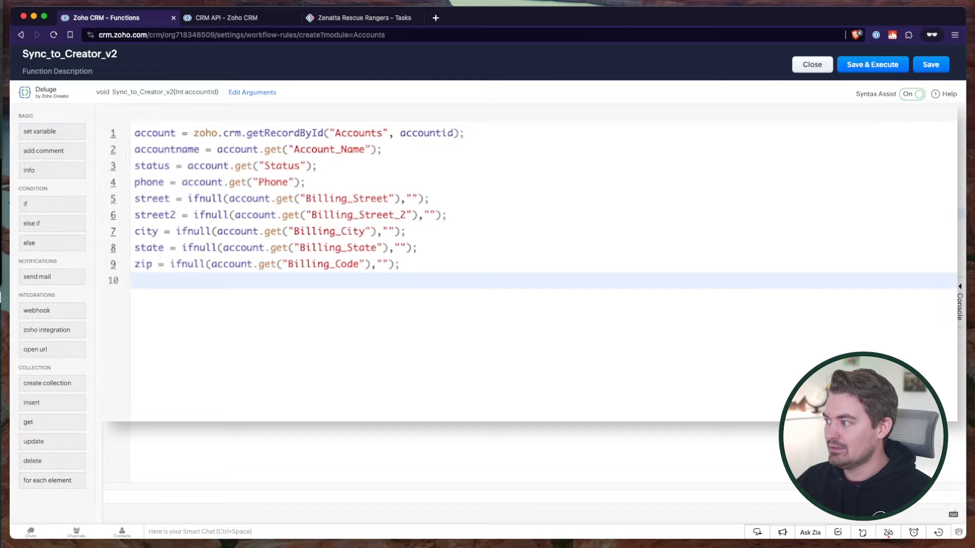
text(reator)
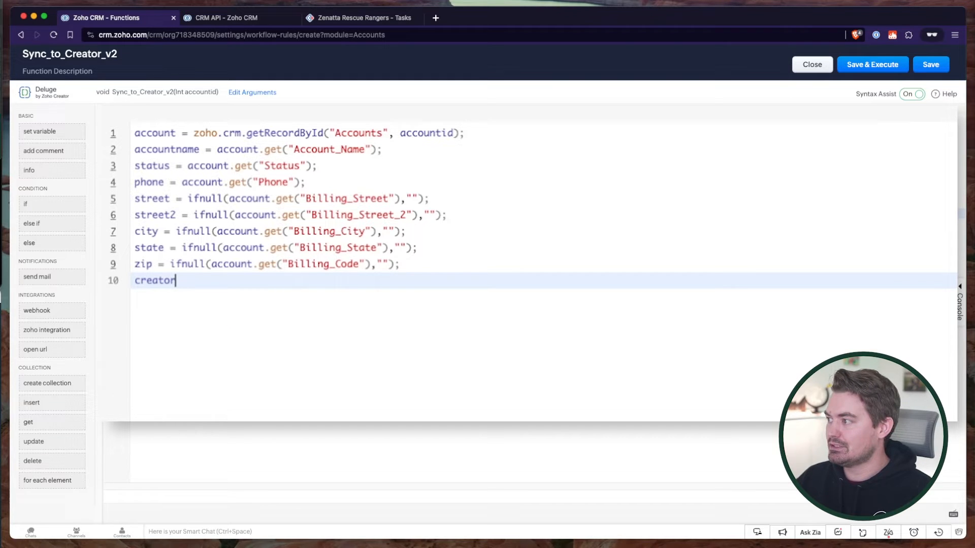
text(account)
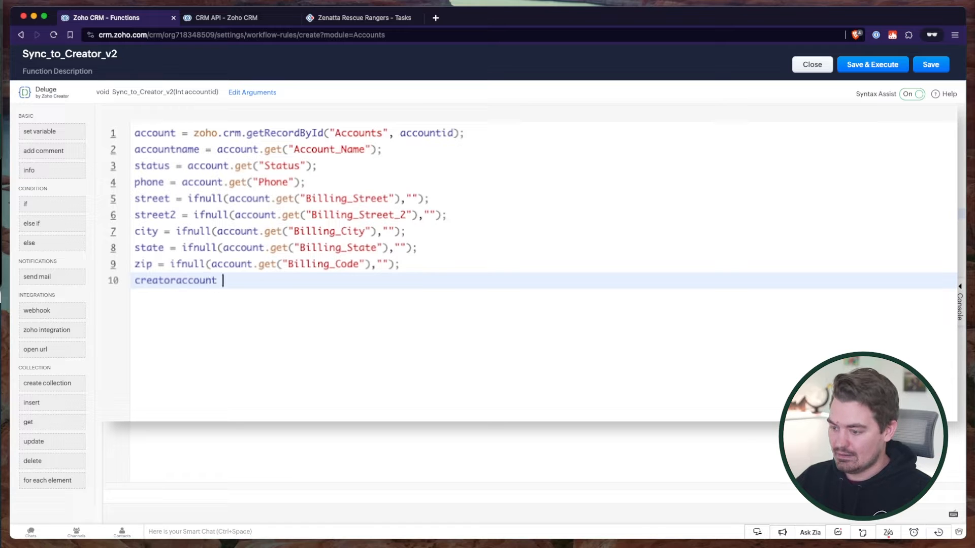
text( = zo)
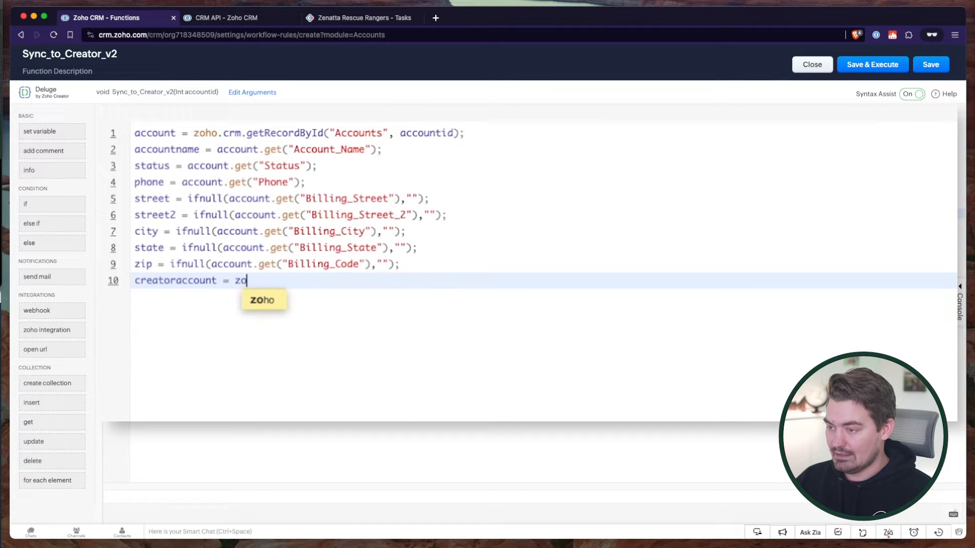
text(ho.creatopr.)
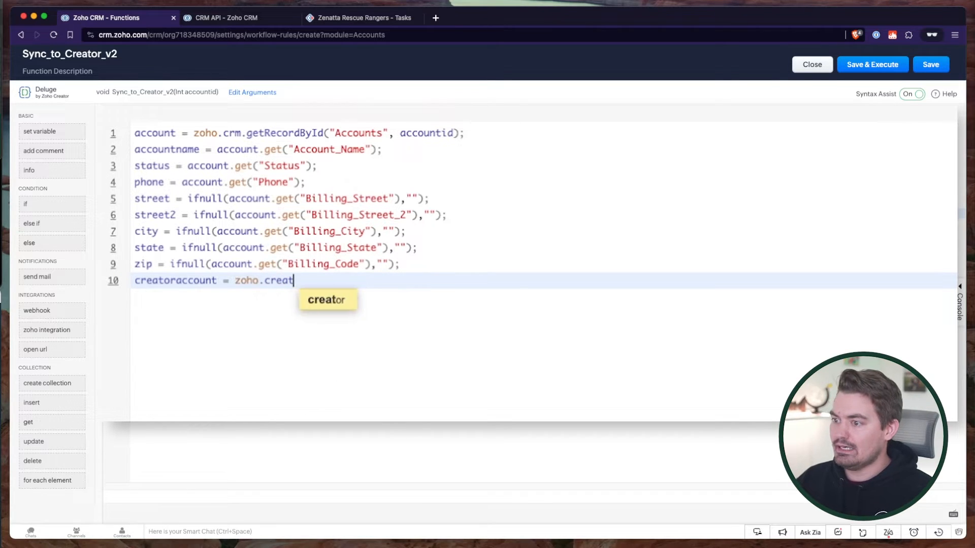
key(BackSpace)
text(r.)
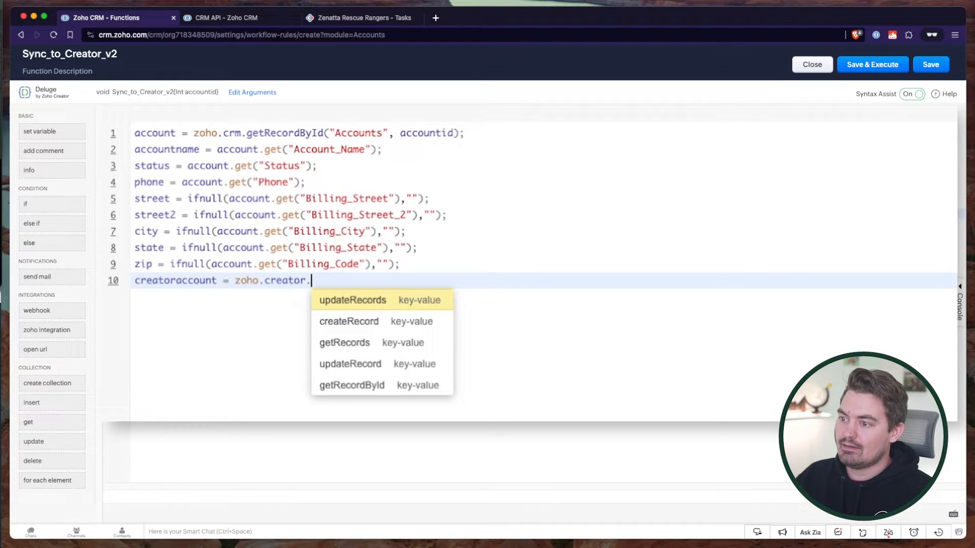
key(Down)
key(Down)
key(Down)
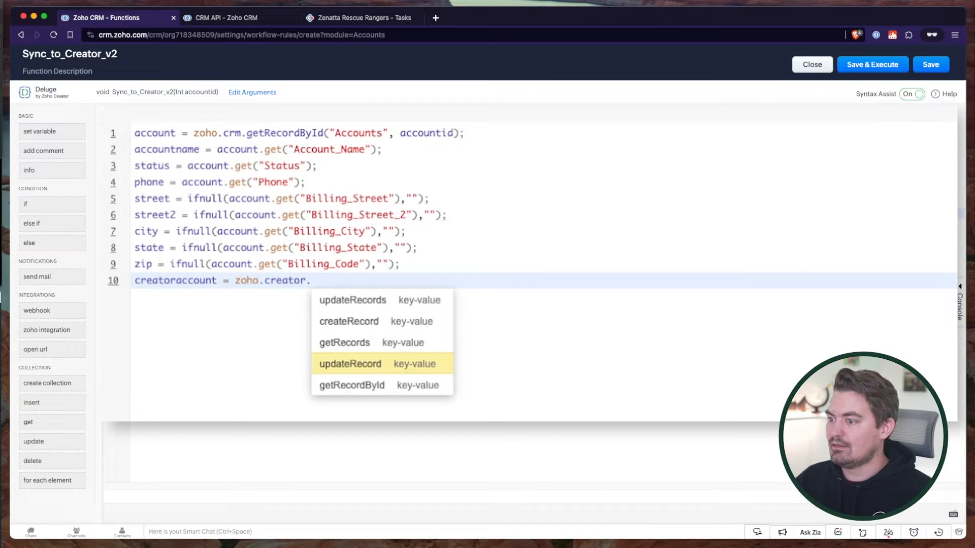
key(Up)
key(Up)
key(Return)
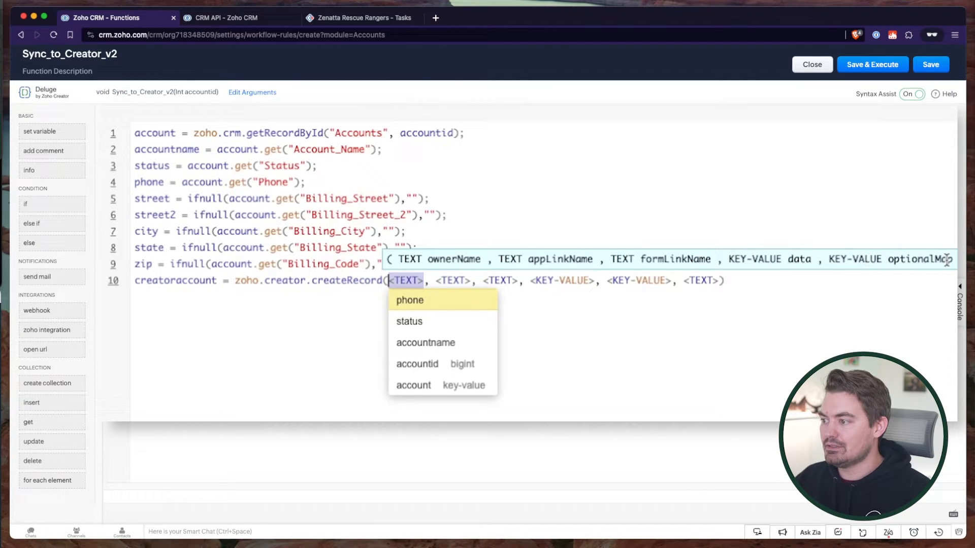
Copy the owner name from the Creator app's URL and enter "demo4zenatta" as the first createRecord argument
drag(729, 259, 810, 259)
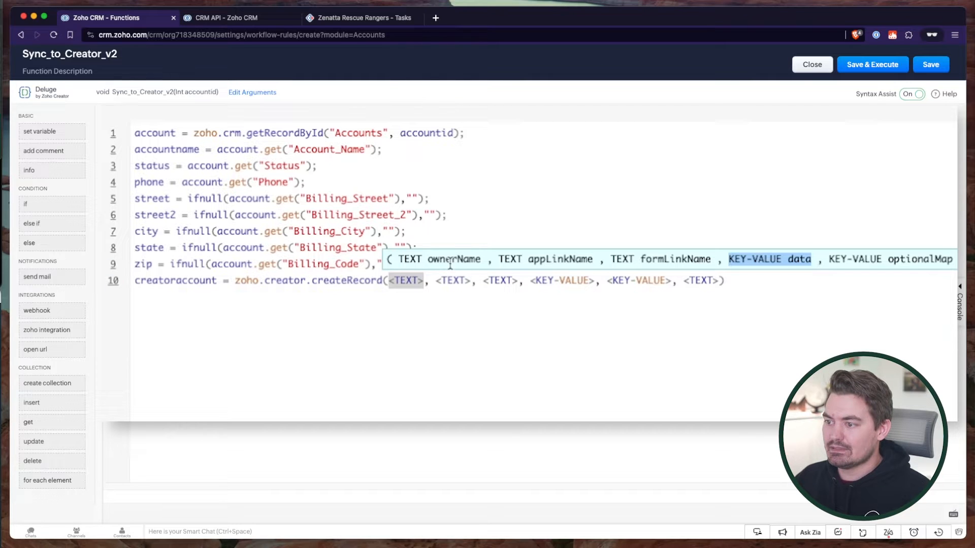
click(350, 18)
double_click(206, 36)
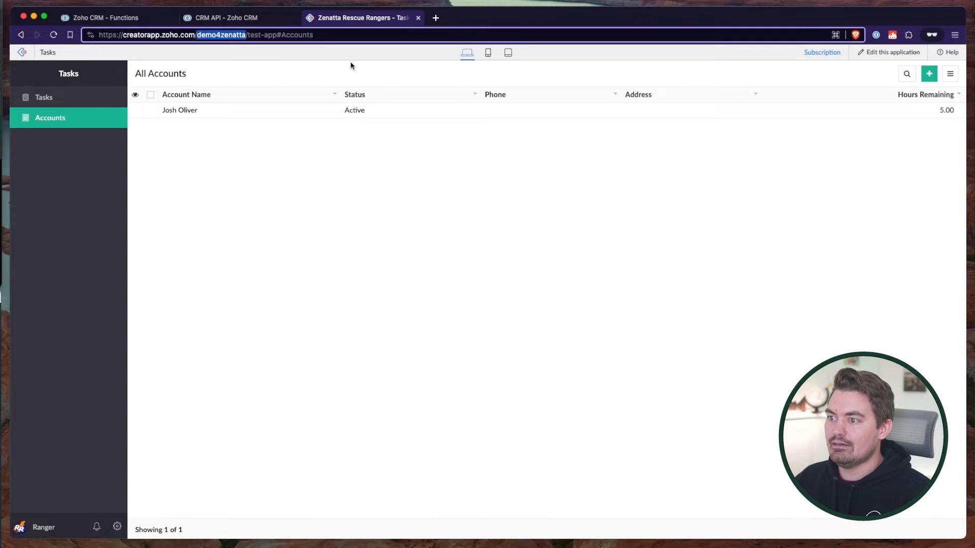
click(112, 19)
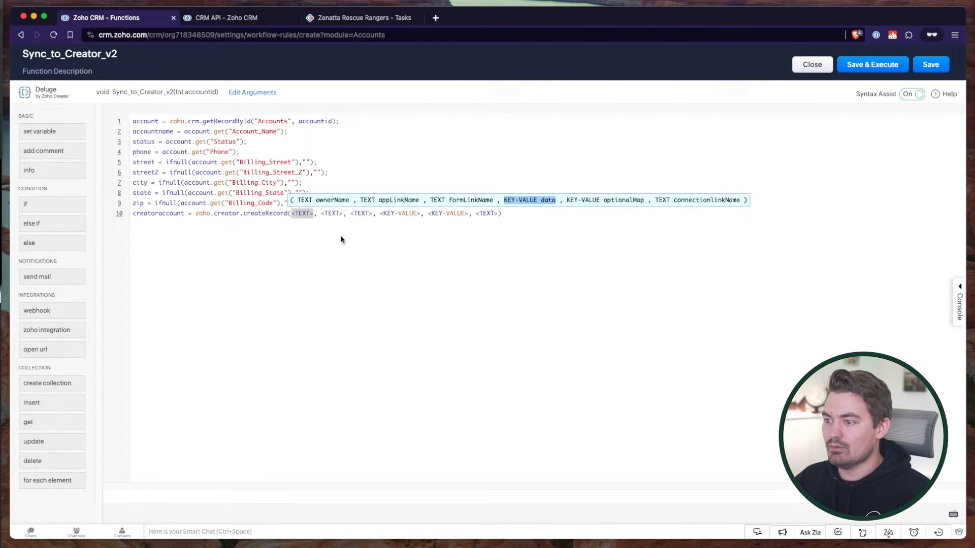
click(307, 211)
text(")
key(super+v)
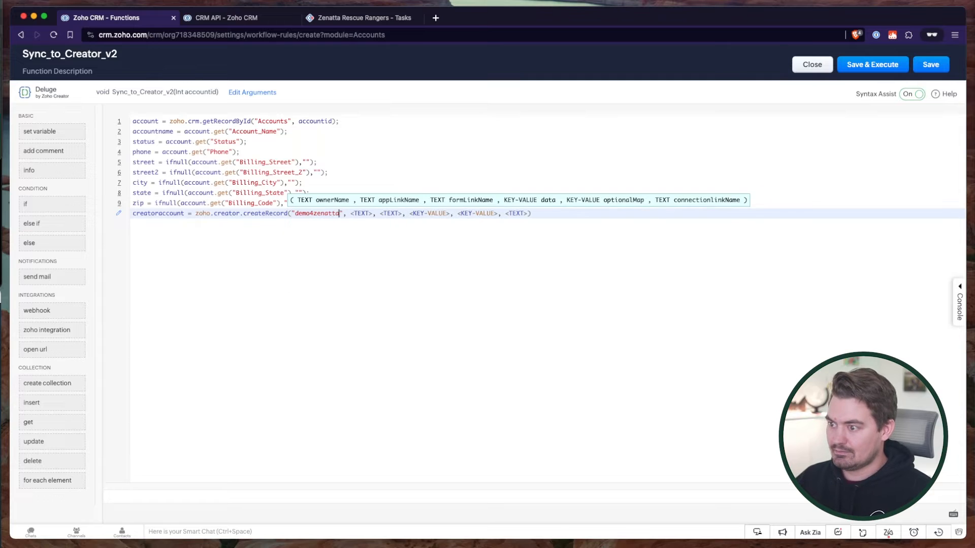
Copy the app link name from the Creator app's URL and enter "test-app" as the second createRecord argument
click(382, 18)
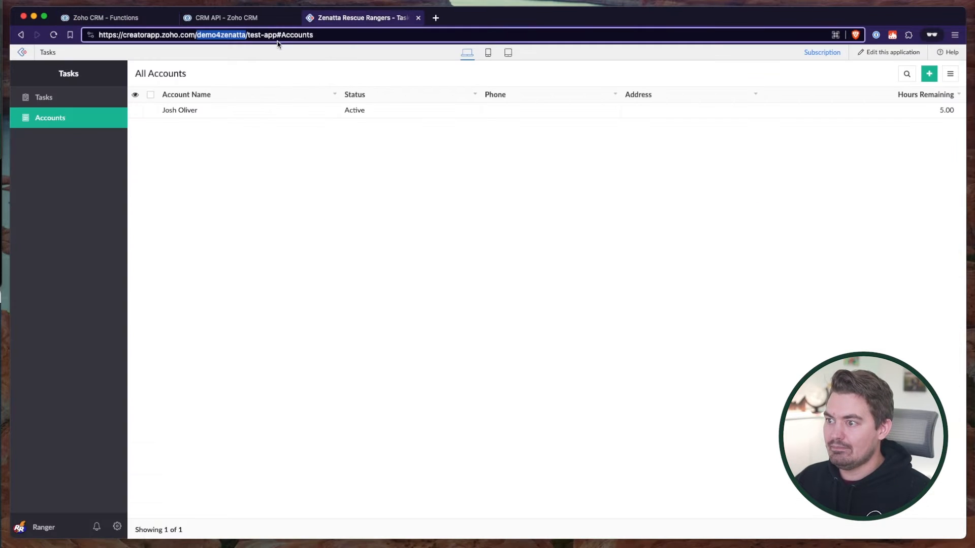
drag(275, 35, 246, 36)
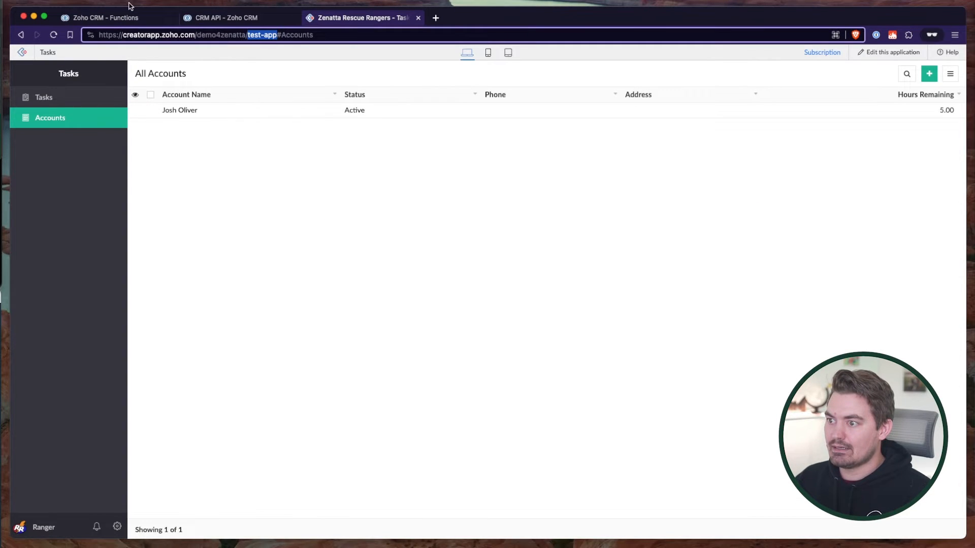
click(111, 18)
click(362, 214)
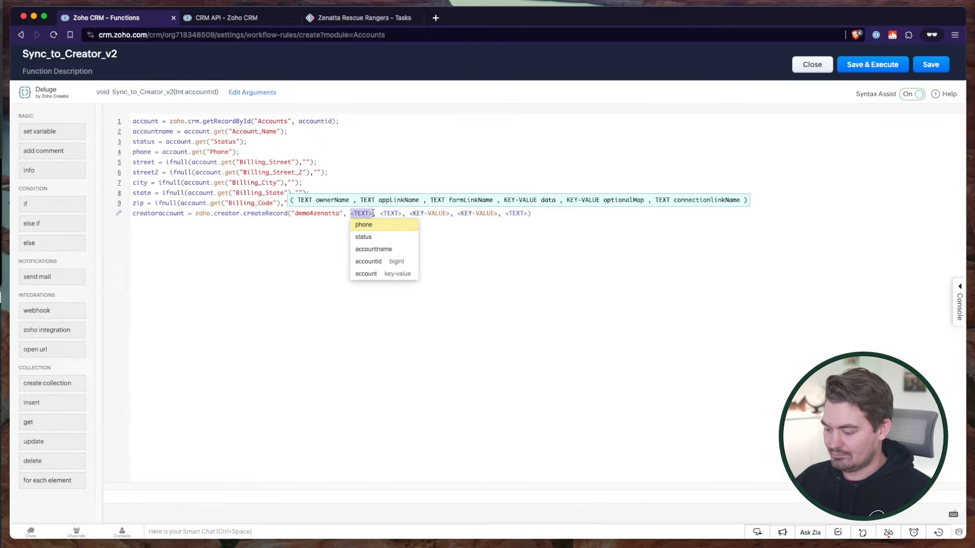
text(")
key(ctrl+v)
Switch to the Zoho Creator app, open its Account form in edit mode and copy the form link name from the URL
click(415, 212)
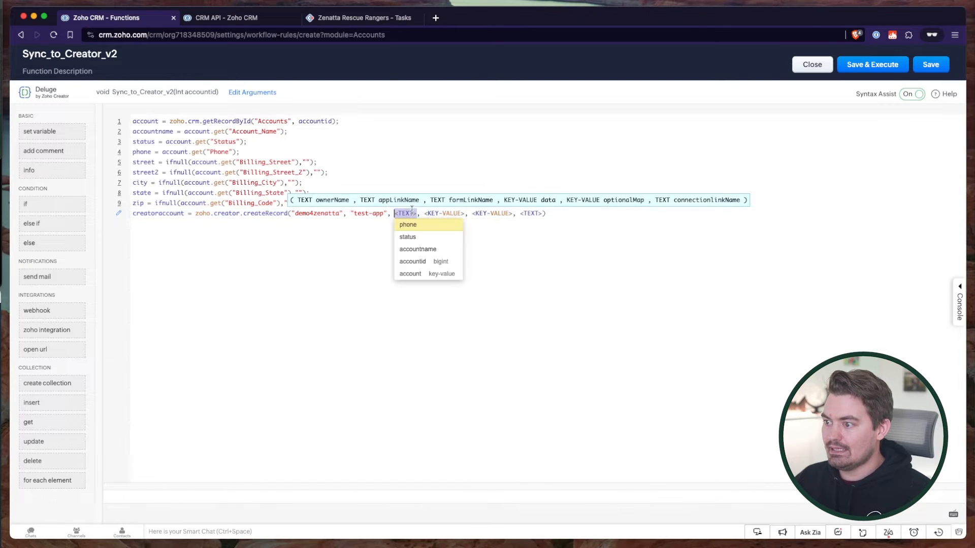
click(365, 18)
click(871, 57)
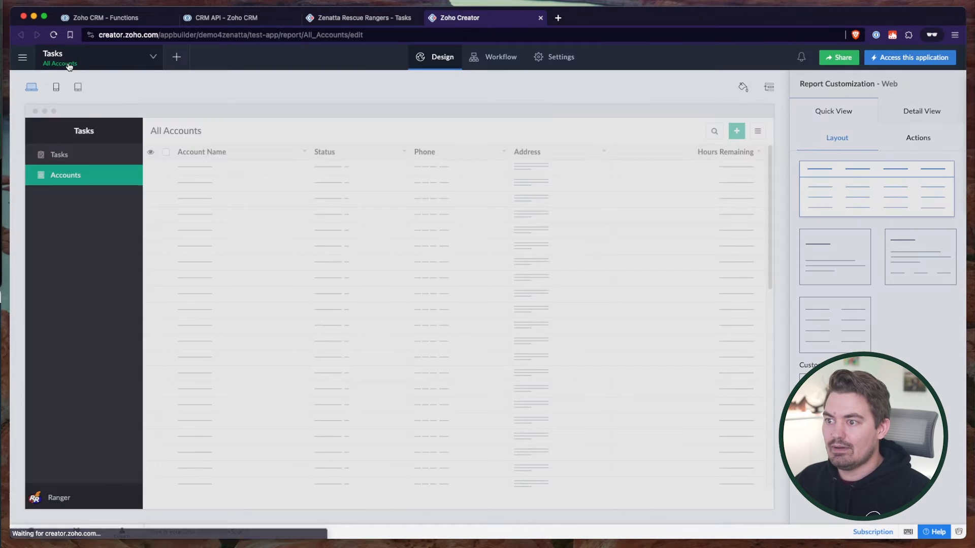
click(69, 64)
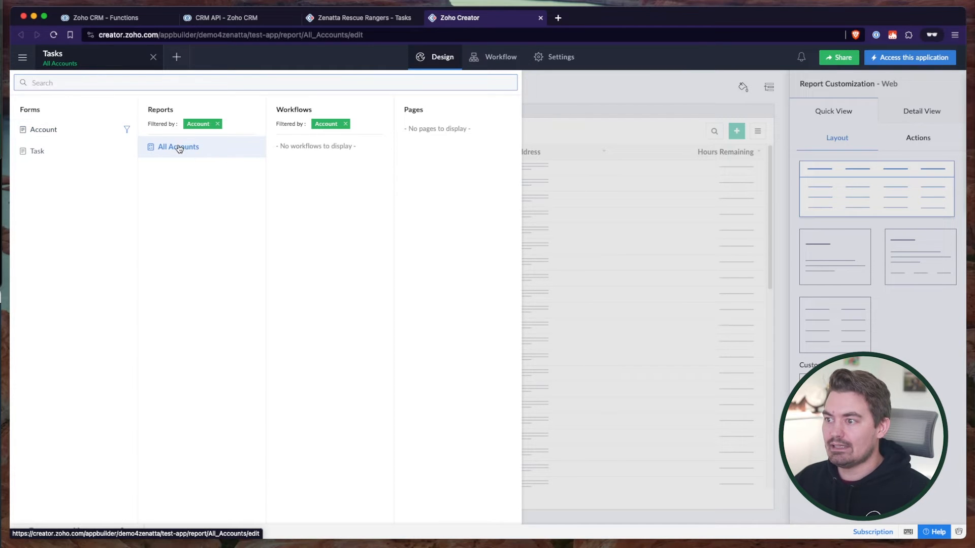
double_click(317, 37)
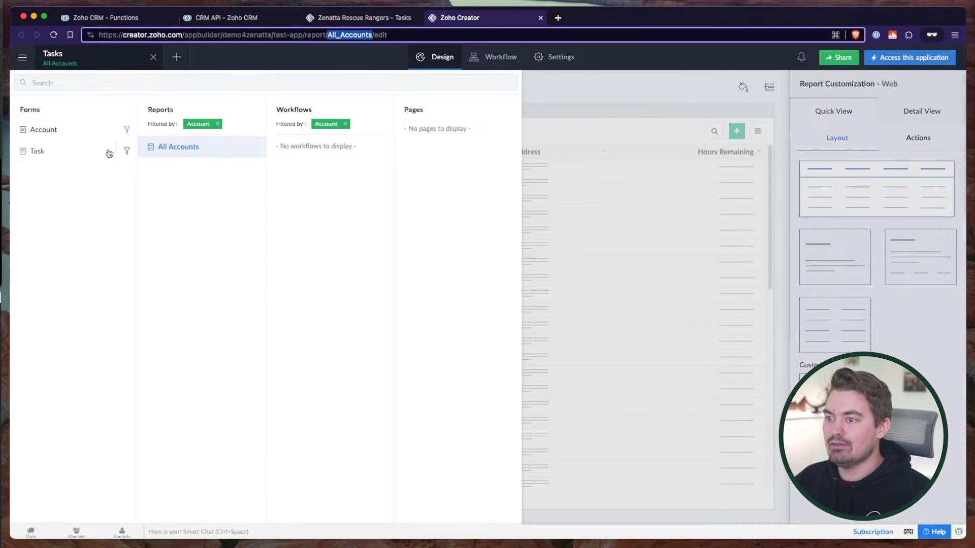
click(53, 130)
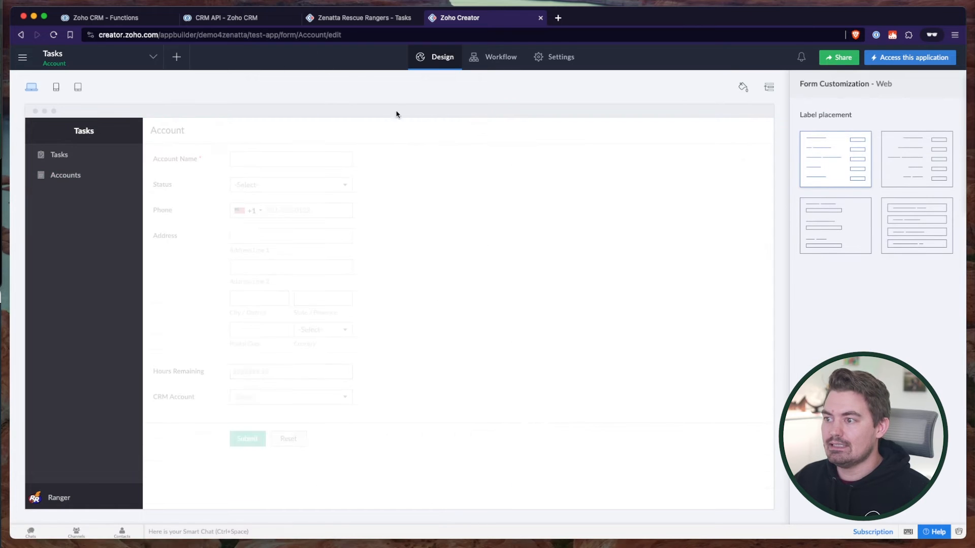
double_click(325, 36)
key(super+c)
mouse_move(465, 153)
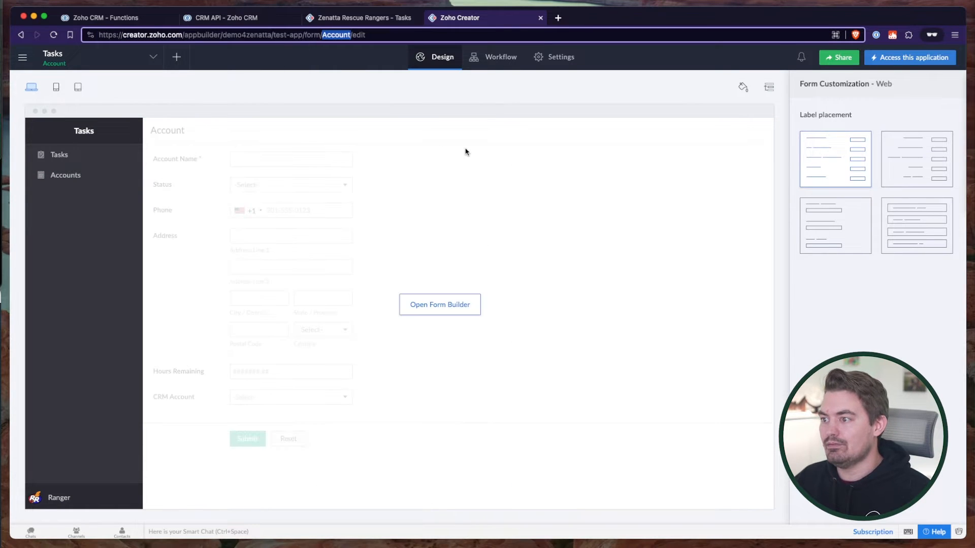
Back in the Zoho CRM function, enter "Account" as the form link name argument of createRecord
click(224, 17)
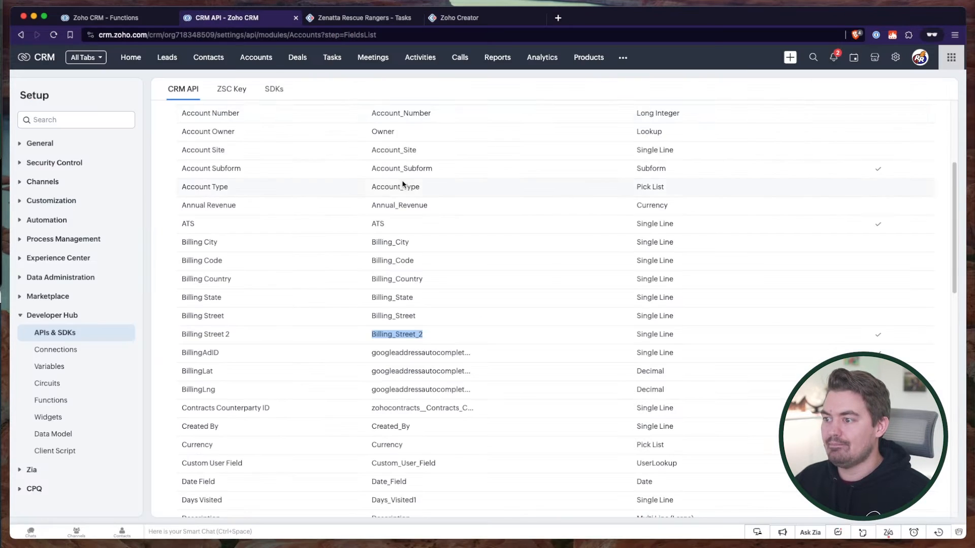
click(109, 18)
text(")
key(super+v)
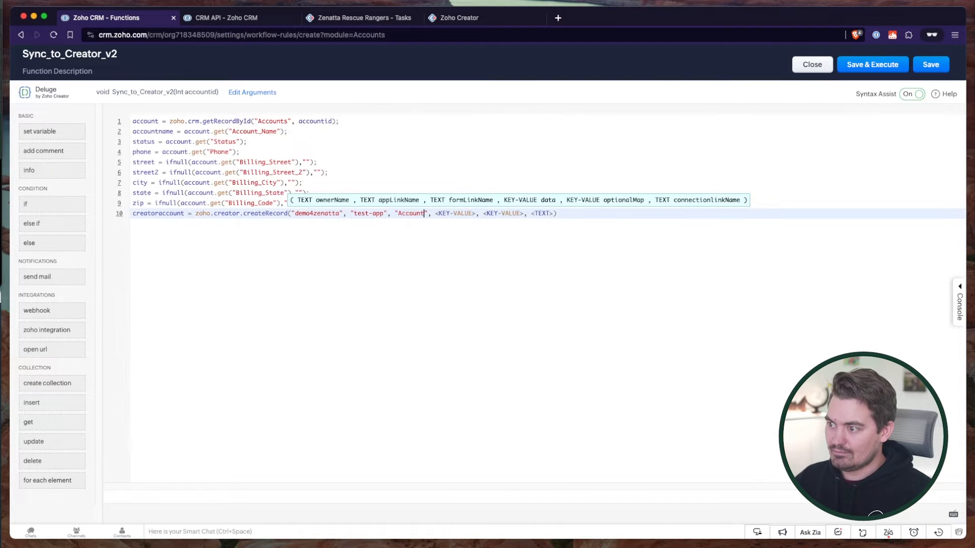
Pass creatormp as the data argument and map() as the optional map argument of the createRecord call
drag(477, 214, 435, 214)
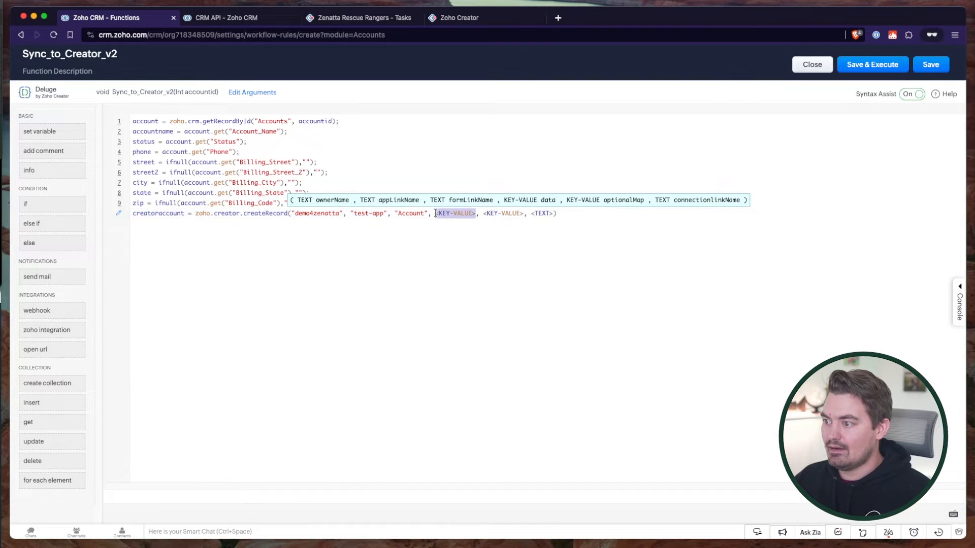
text(cred)
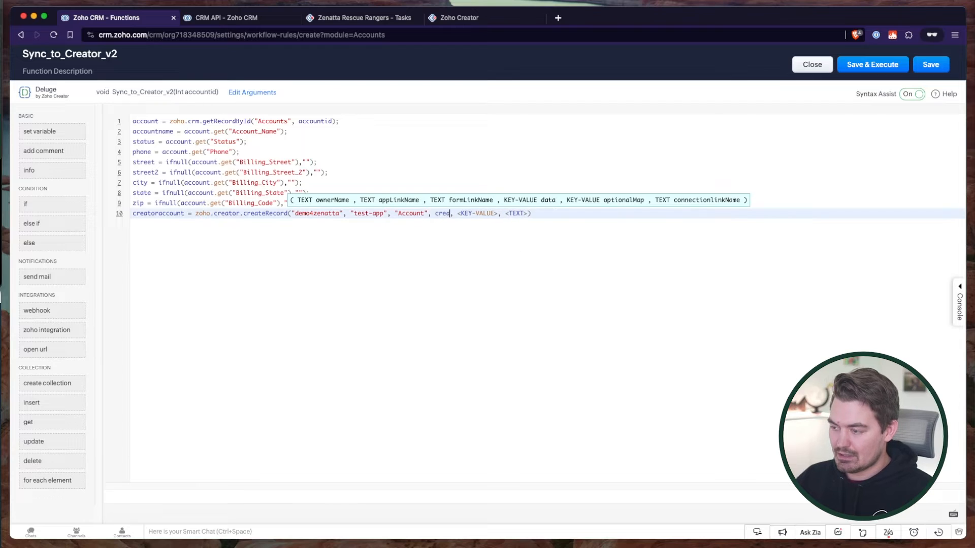
text(tormp)
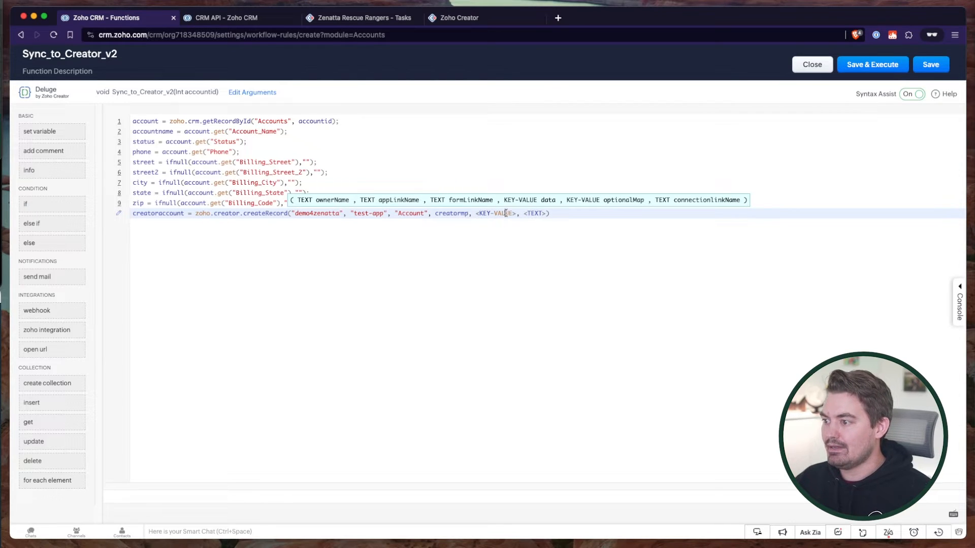
drag(516, 212, 479, 214)
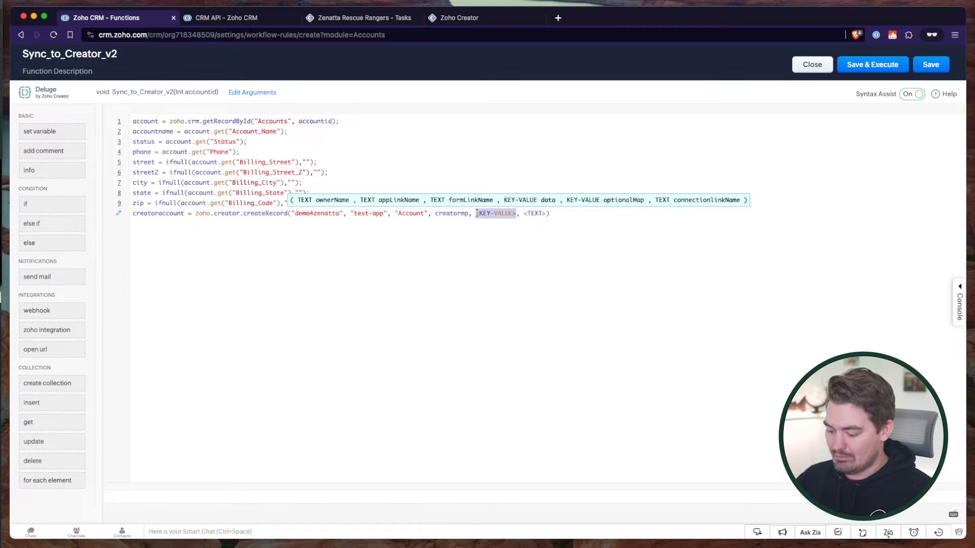
text(map())
click(504, 227)
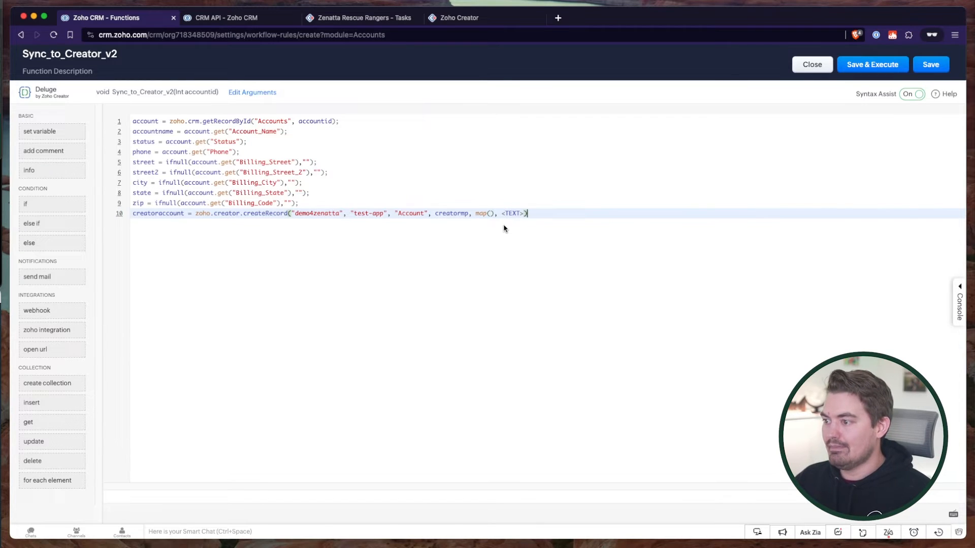
double_click(479, 213)
drag(493, 213, 478, 214)
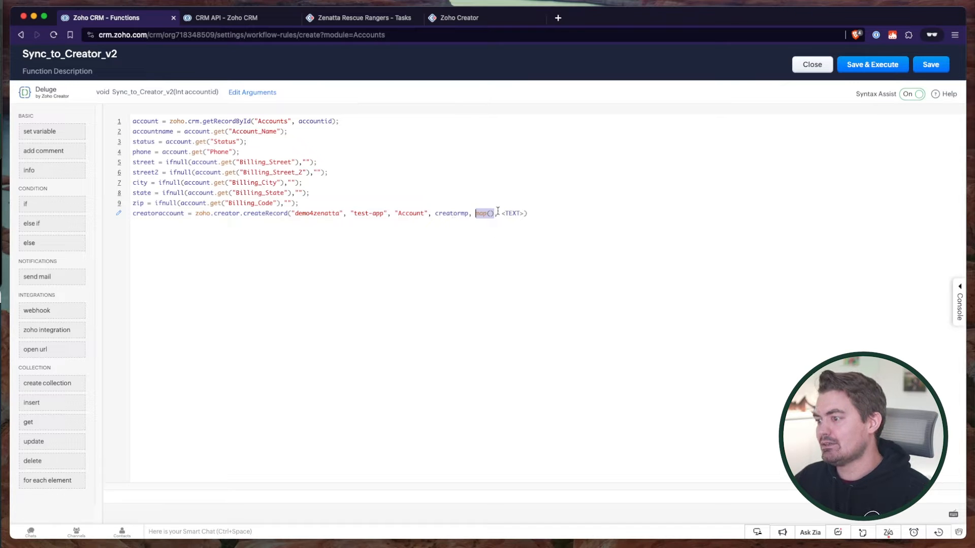
click(482, 214)
drag(494, 213, 476, 213)
click(518, 214)
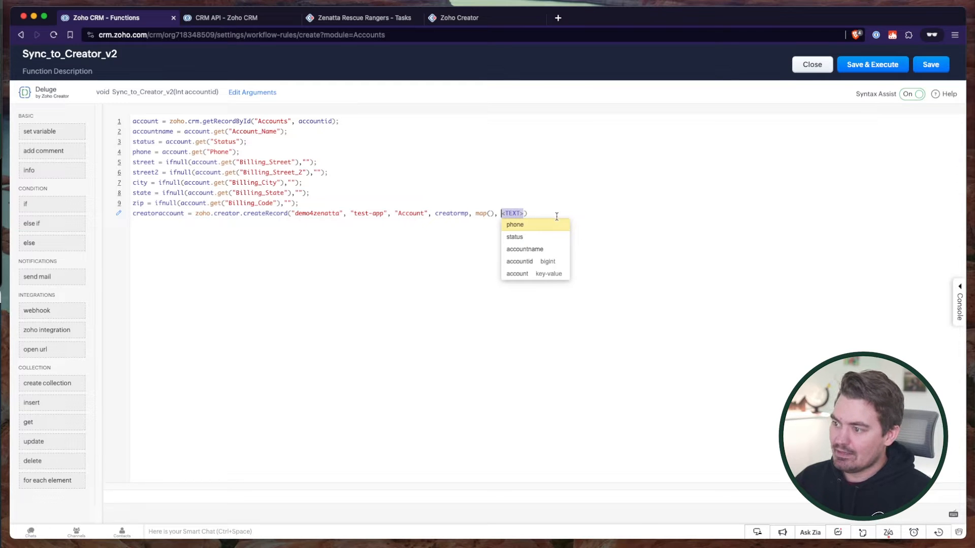
click(550, 210)
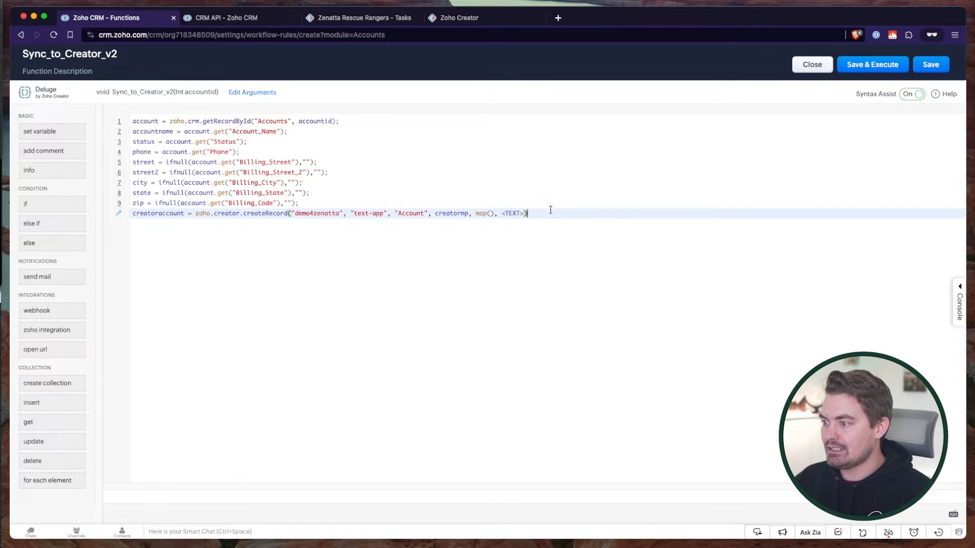
Open crm.zoho.com in a new browser tab and look up the Creator connection's link name in the Developer Hub Connections
click(558, 17)
text(crm)
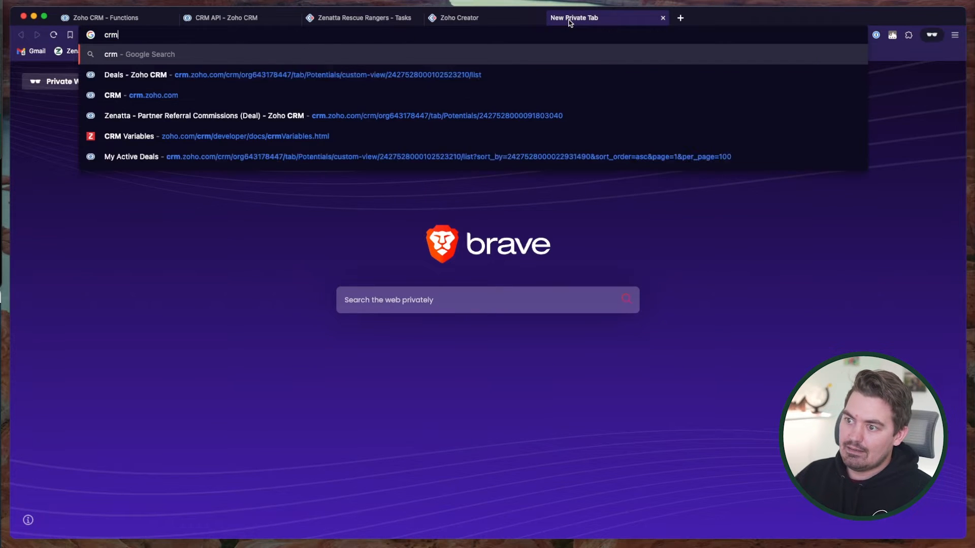
text(.zoho.com)
key(Return)
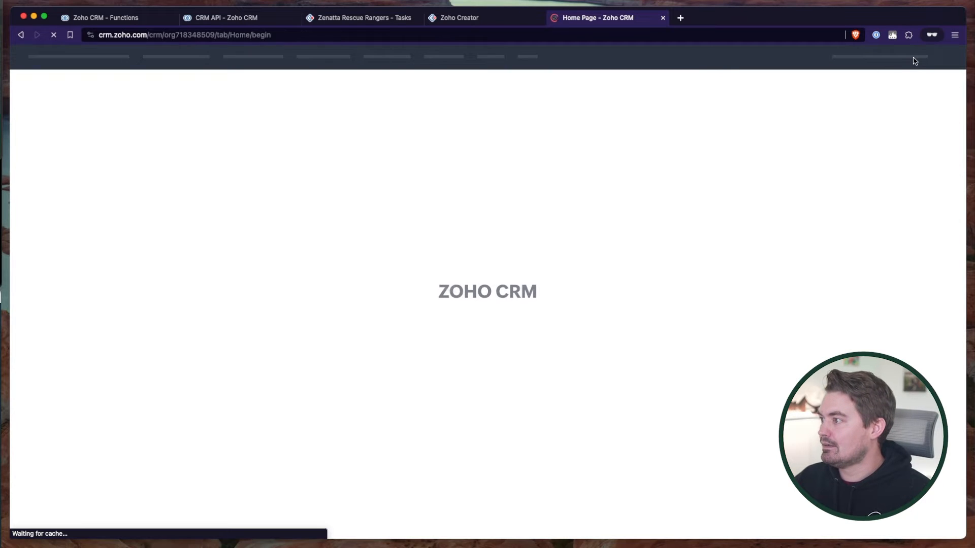
click(925, 58)
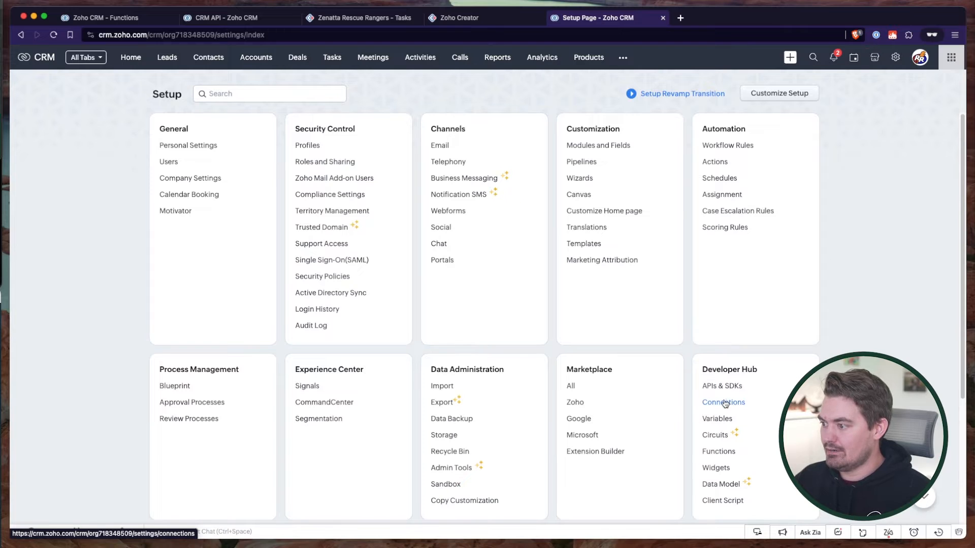
click(724, 402)
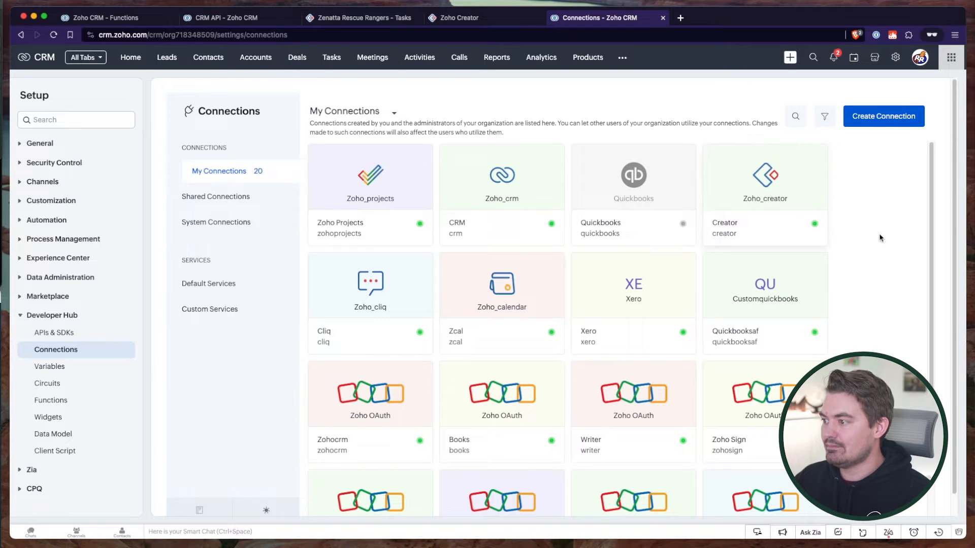
double_click(725, 237)
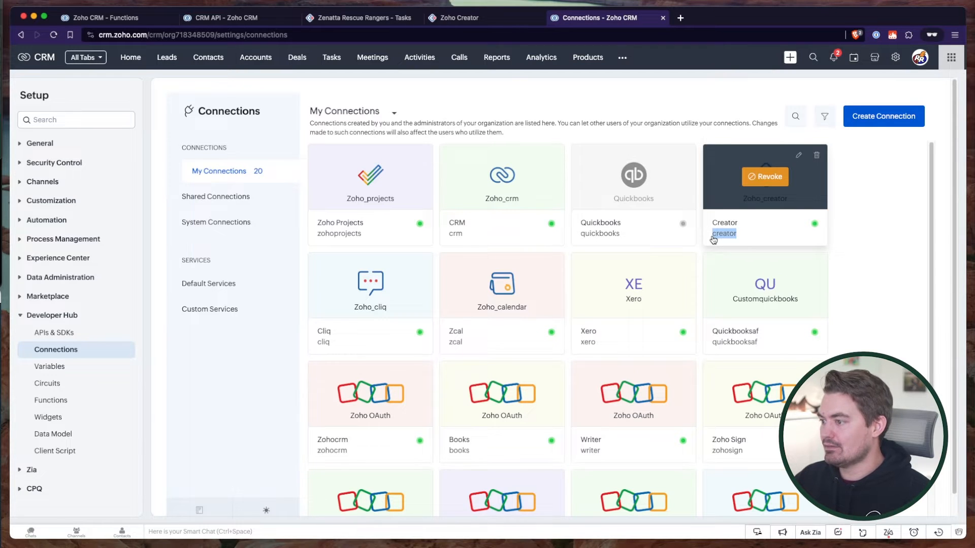
click(714, 240)
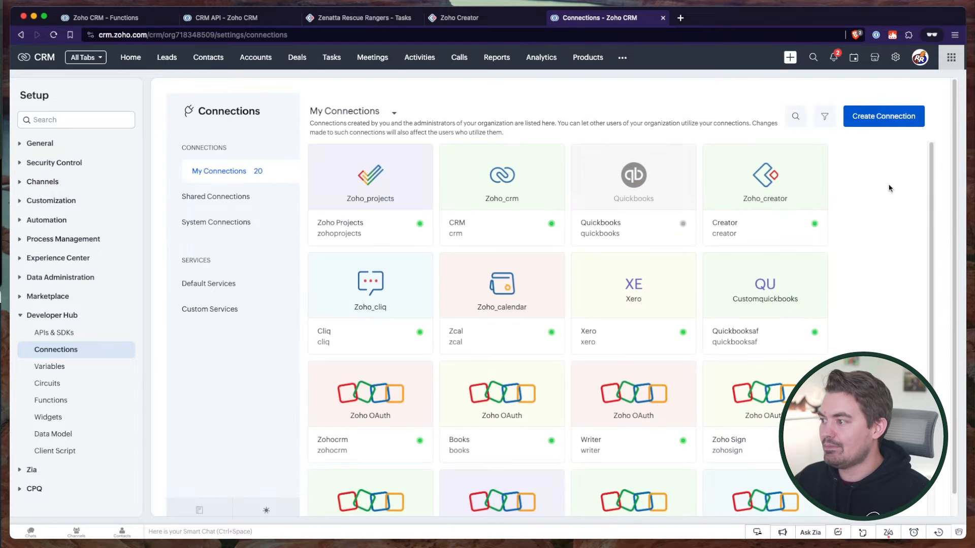
click(881, 119)
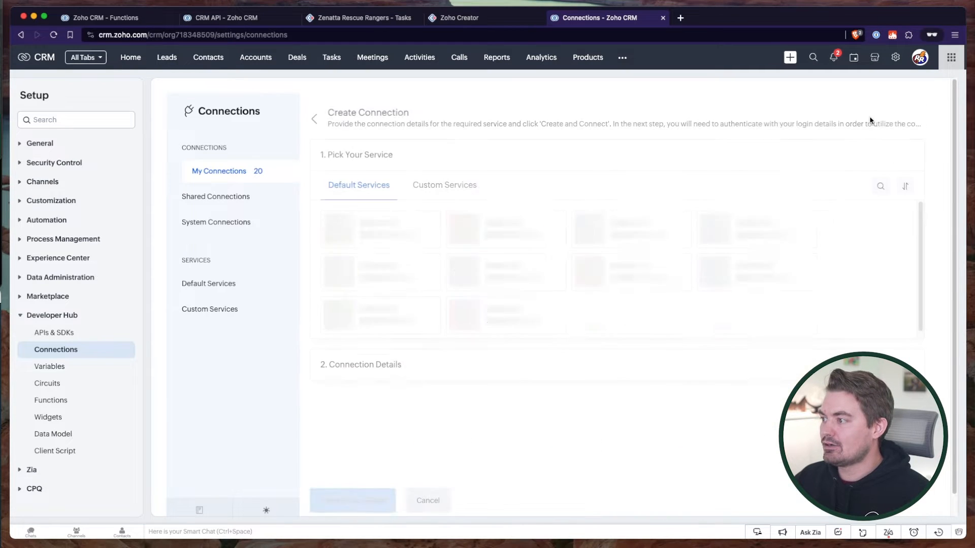
click(880, 187)
text(create)
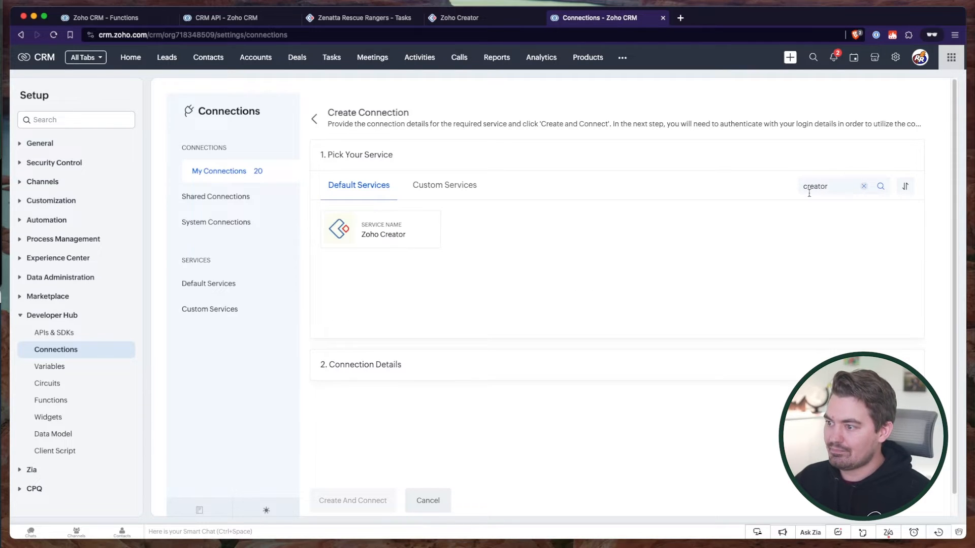
click(382, 246)
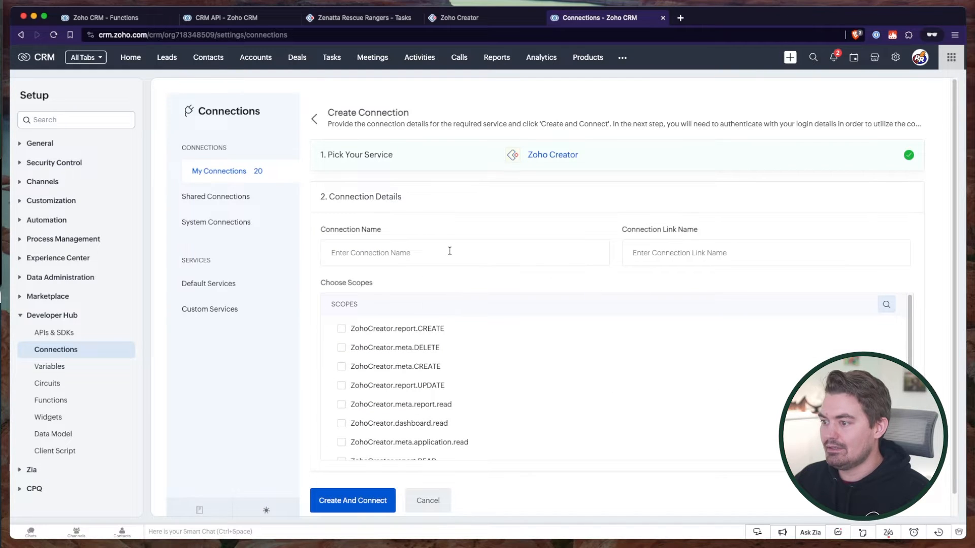
click(378, 253)
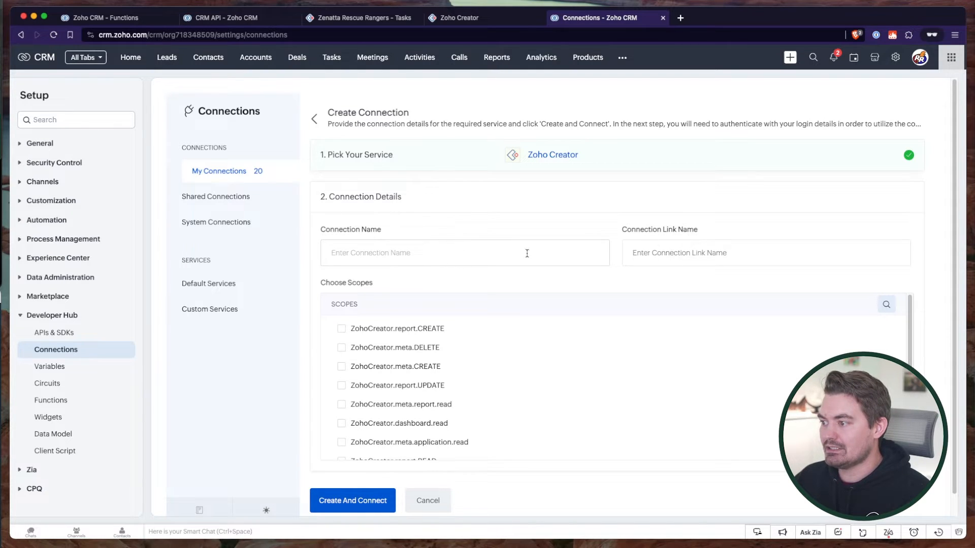
scroll(680, 309, down, 1)
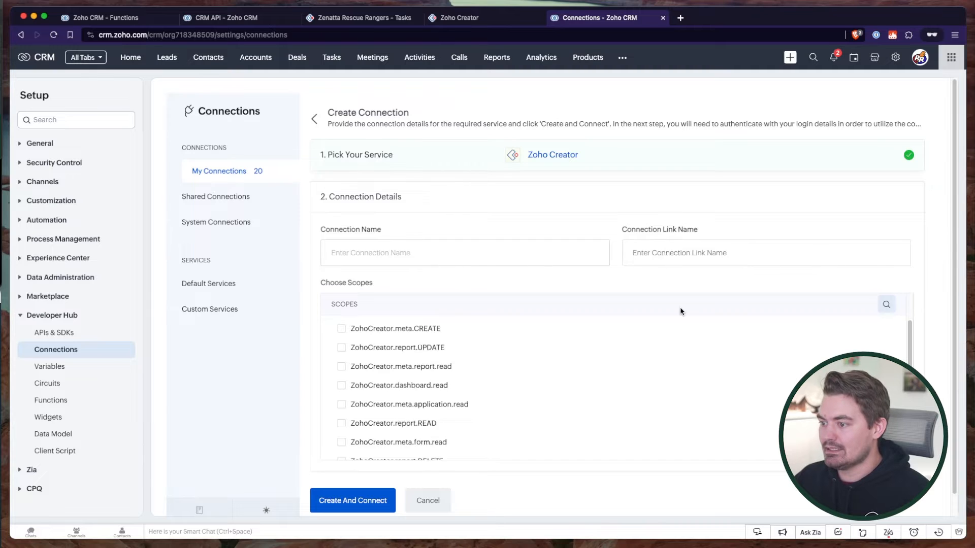
scroll(452, 372, down, 4)
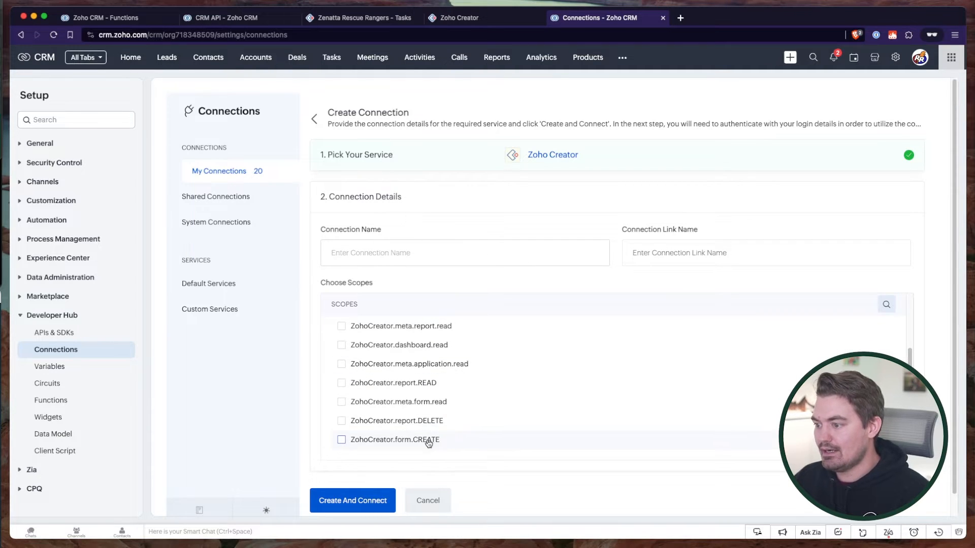
scroll(413, 336, up, 5)
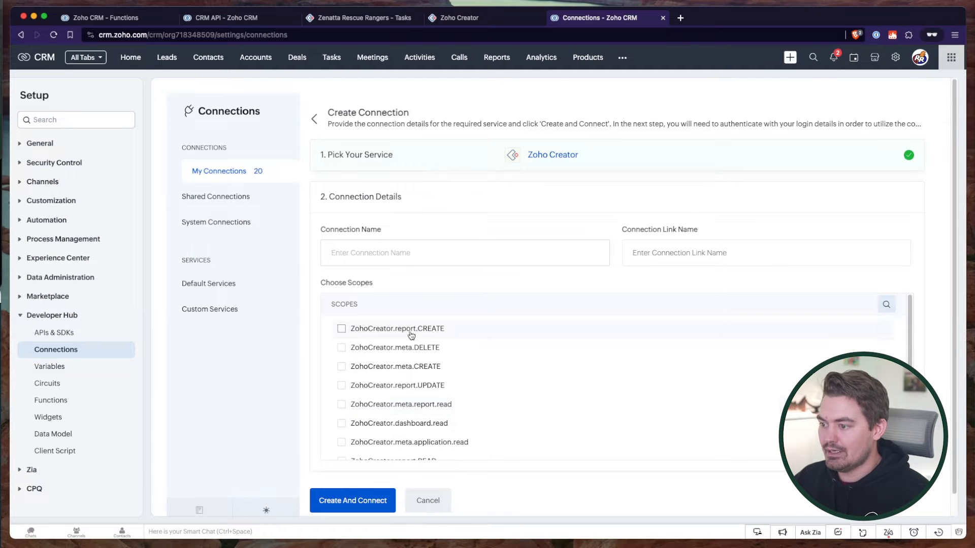
scroll(402, 459, down, 5)
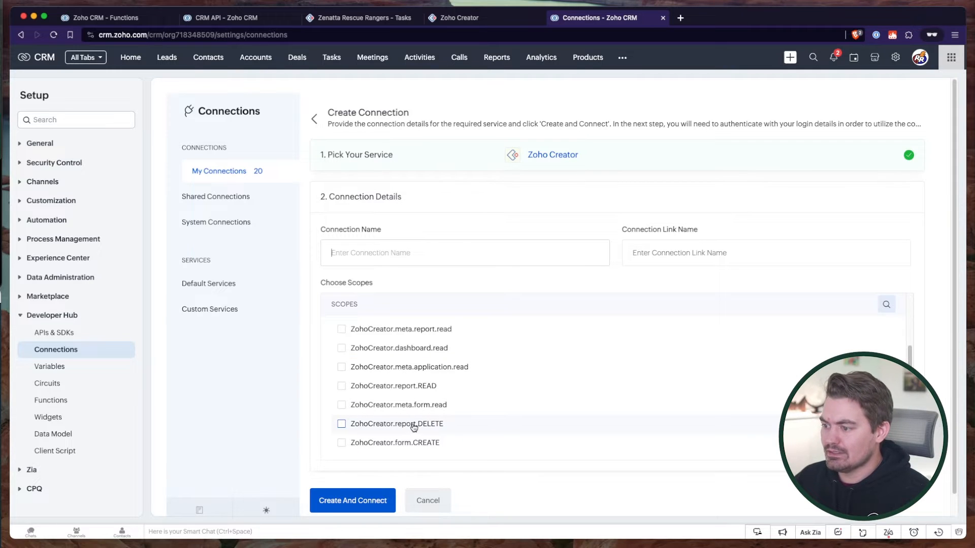
scroll(384, 420, up, 3)
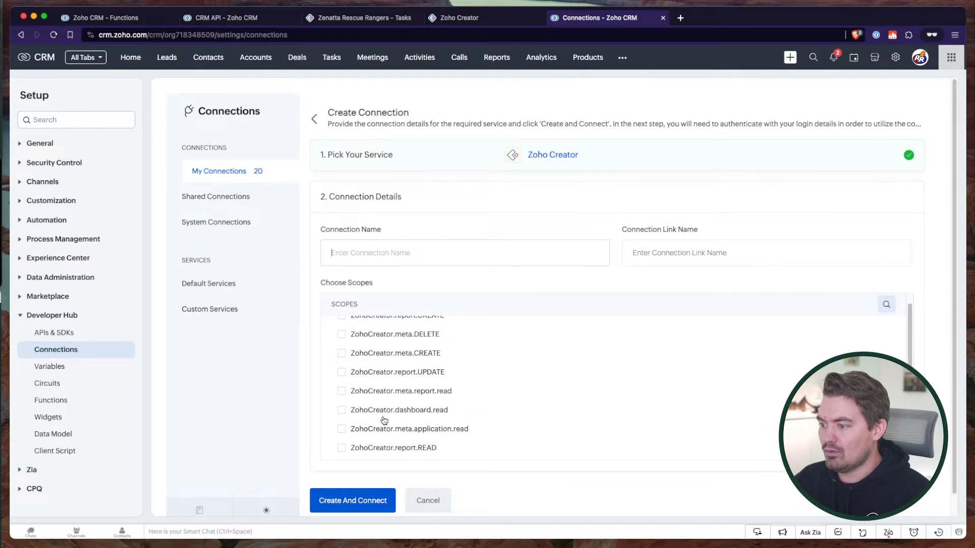
scroll(386, 358, up, 1)
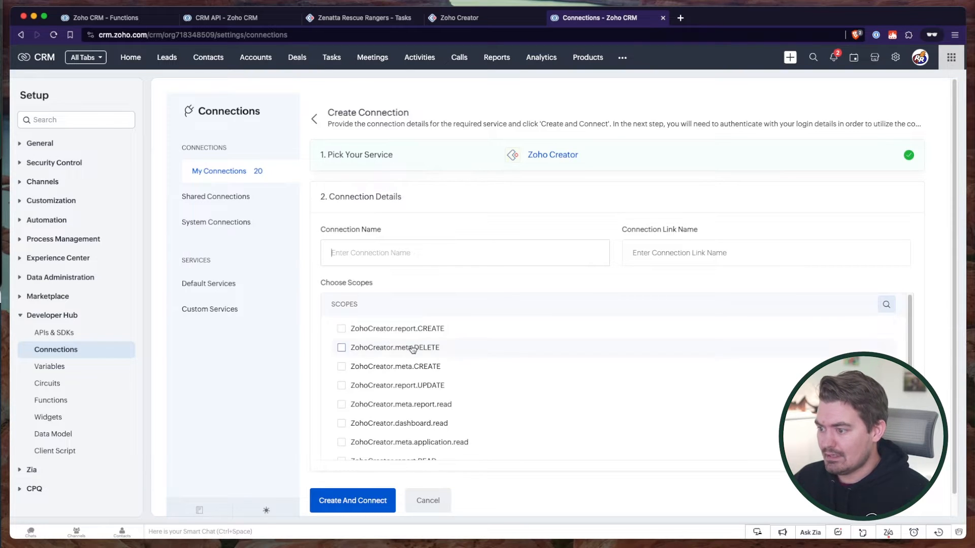
scroll(386, 387, down, 5)
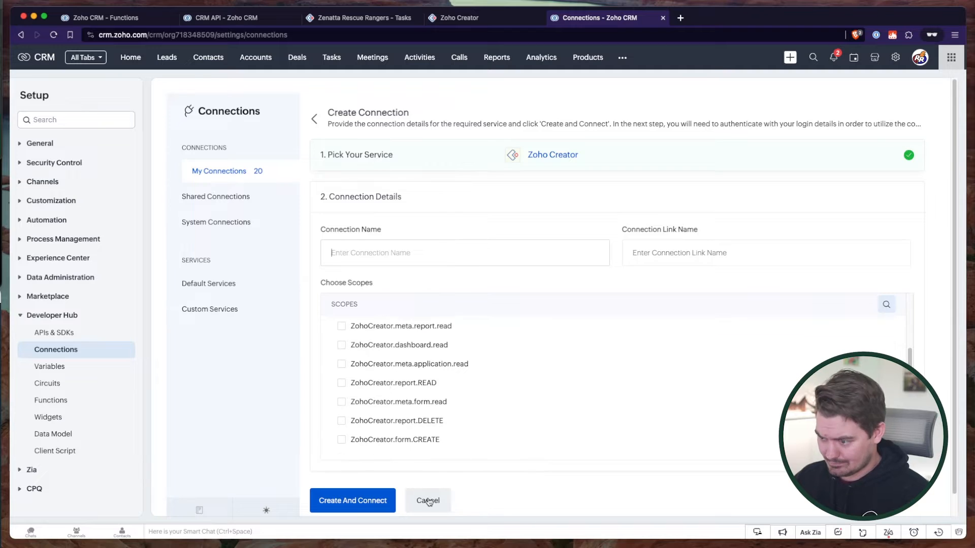
click(428, 500)
click(419, 360)
Return to the Sync_to_Creator_v2 function, enter "creator" as the connection argument of createRecord and end the statement with a semicolon
mouse_move(711, 233)
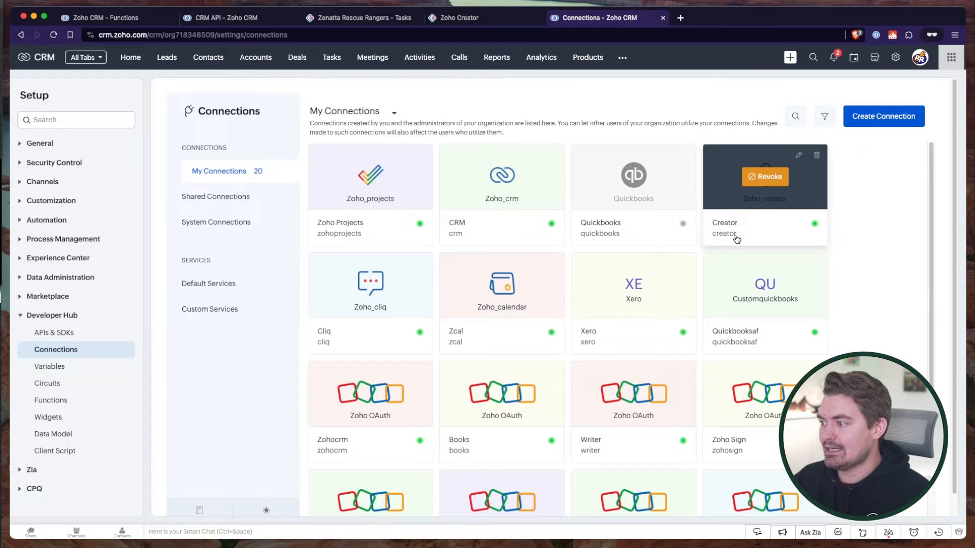
click(211, 22)
click(87, 16)
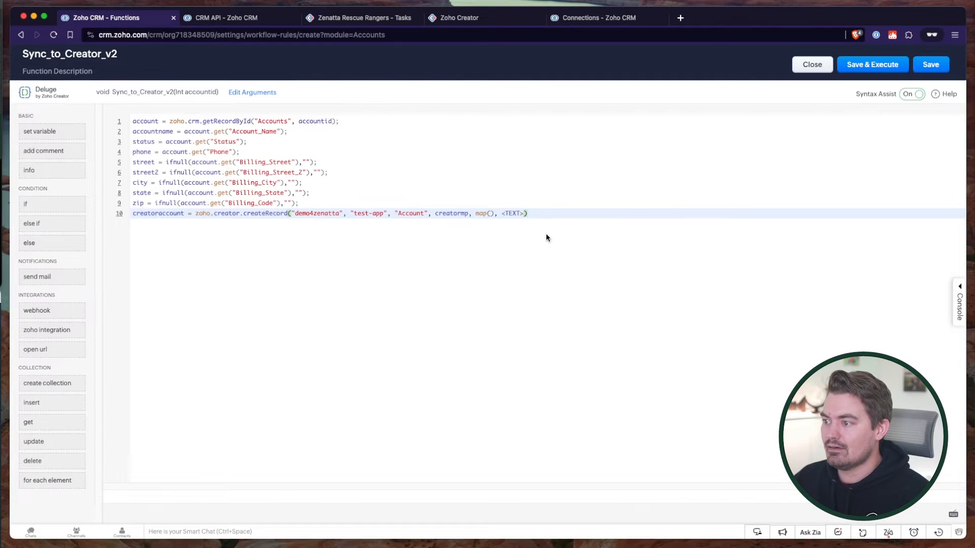
click(514, 213)
text("creastor)
key(BackSpace)
key(BackSpace)
key(BackSpace)
key(BackSpace)
text(tor)
key(End)
text(;)
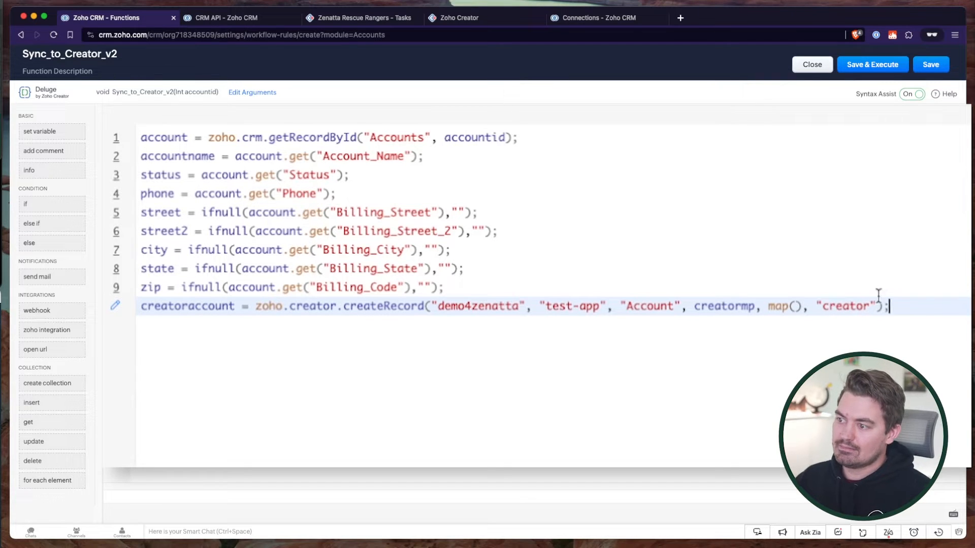
Declare creatormp = map(); on a new line between the zip variable and the createRecord call
double_click(731, 306)
key(super+c)
click(591, 288)
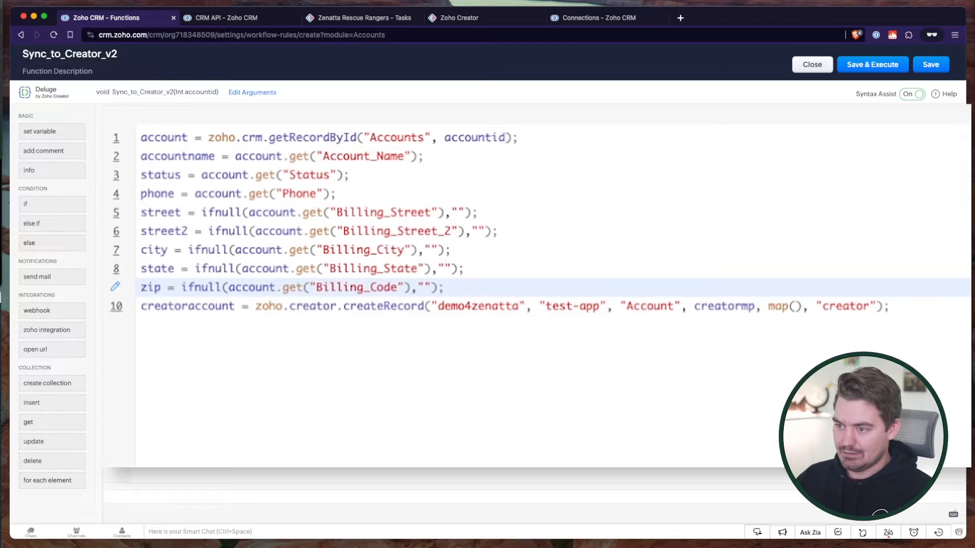
key(Return)
key(super+v)
text(= amp()
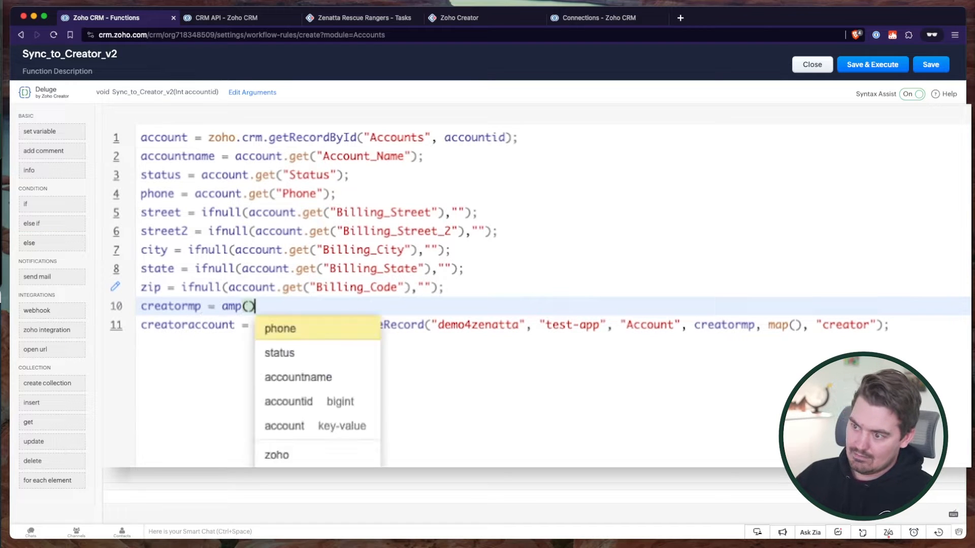
key(BackSpace)
key(BackSpace)
key(BackSpace)
key(BackSpace)
key(BackSpace)
text(map()
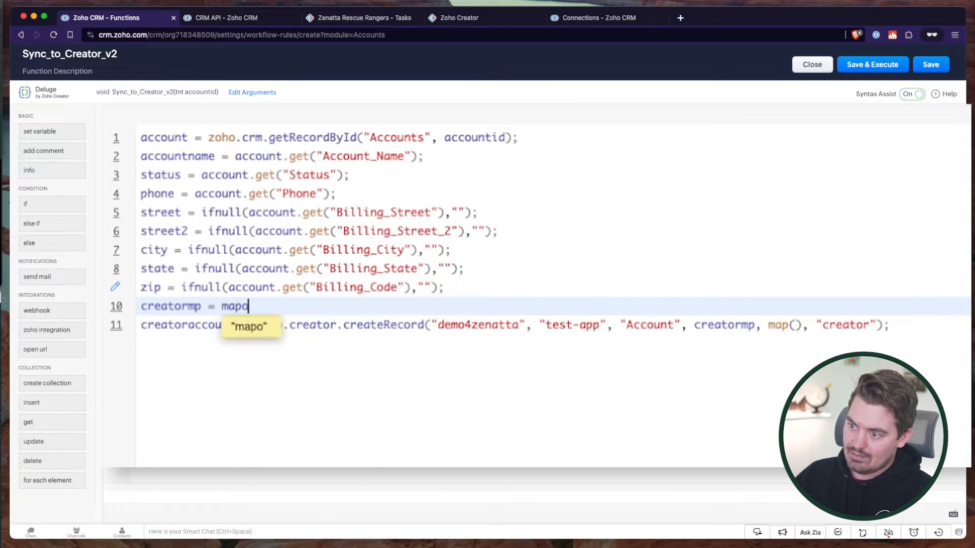
key(BackSpace)
text(();/)
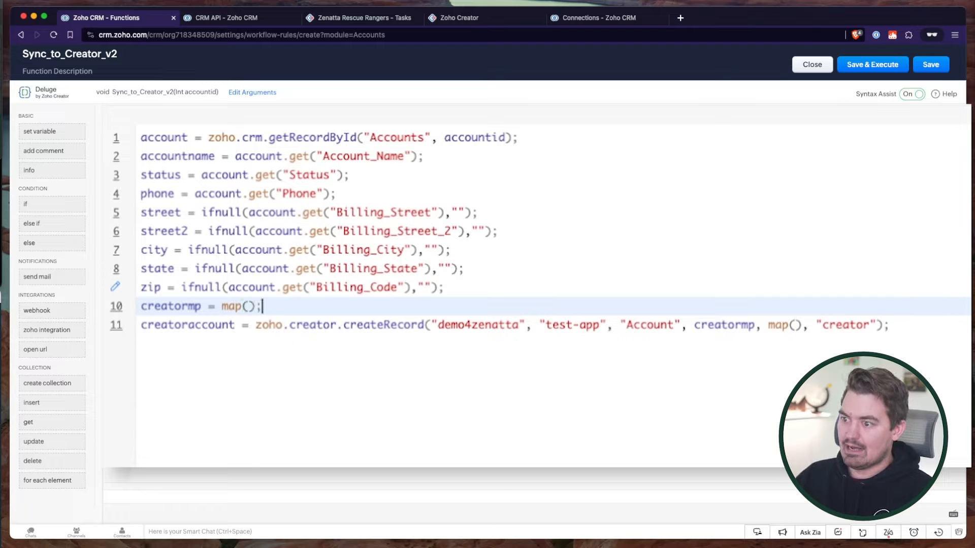
Add a creatormp.put("",); statement with an empty key and value below the map declaration
key(Return)
double_click(172, 311)
key(super+c)
key(Down)
key(super+v)
text(.put()
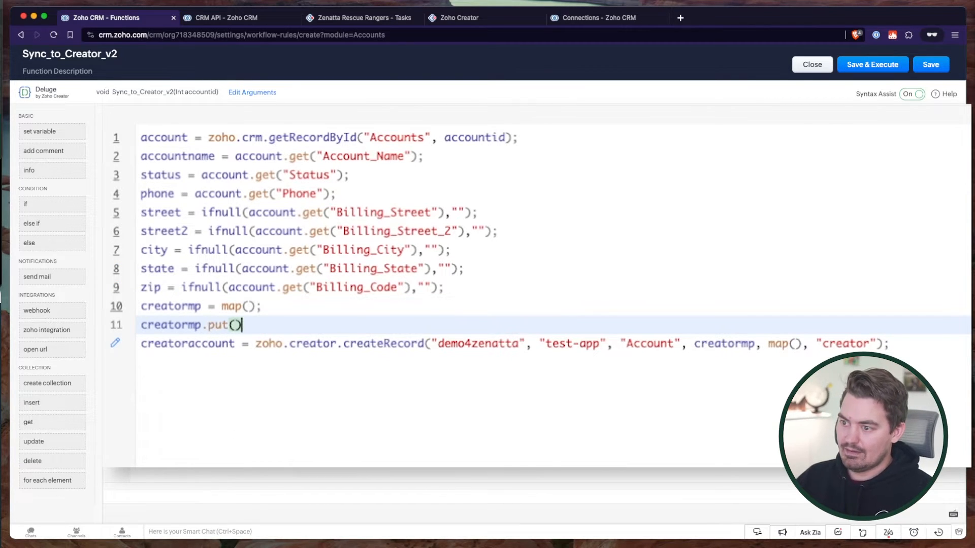
text("")
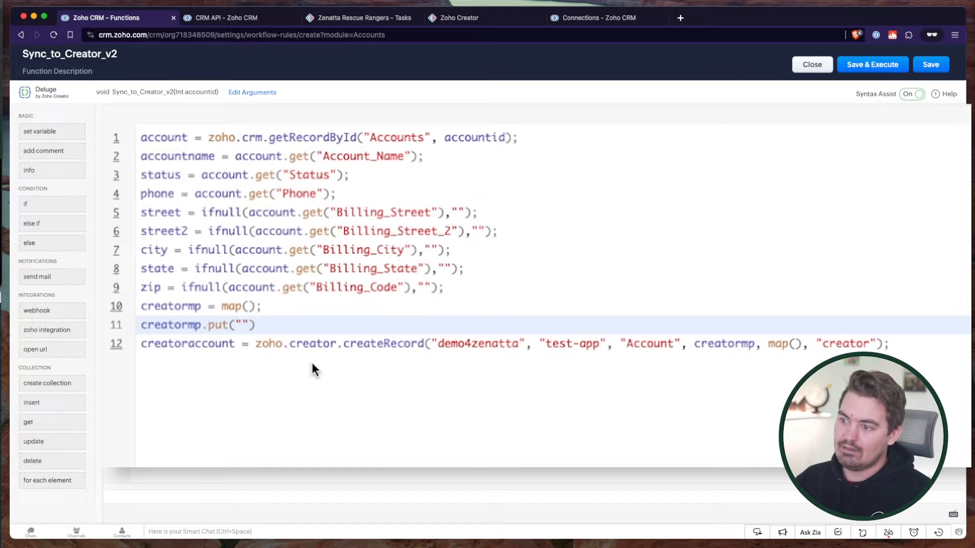
text(,))
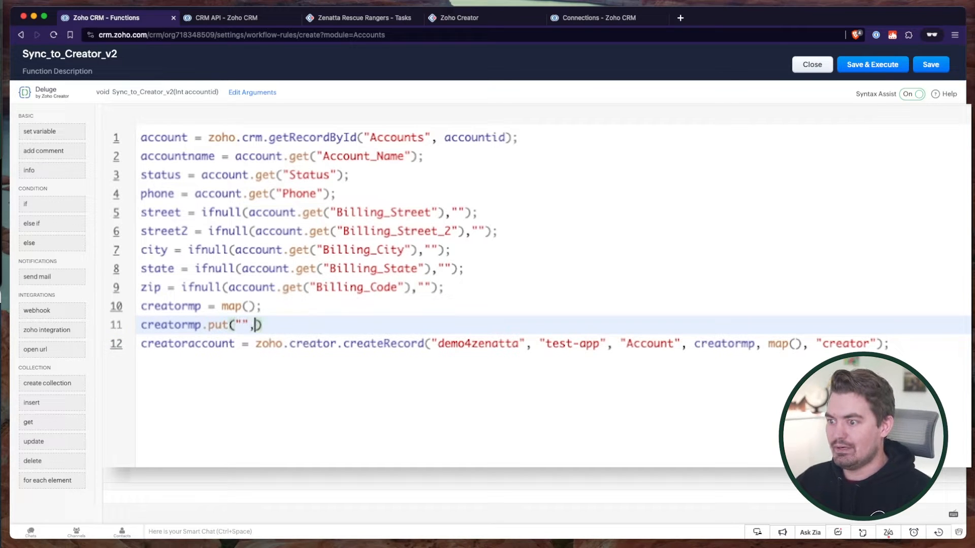
text(;)
key(Left)
key(Left)
key(Left)
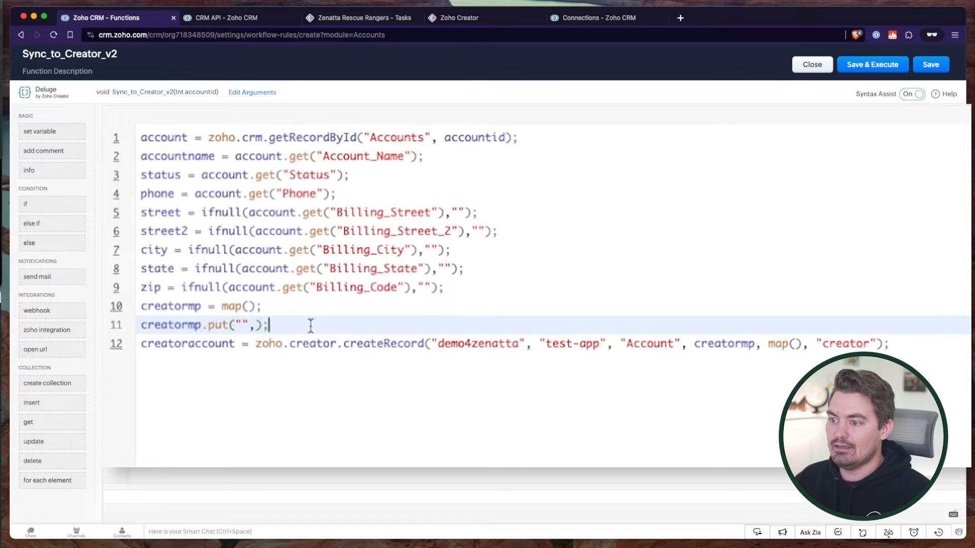
drag(309, 325, 168, 325)
click(249, 308)
click(253, 324)
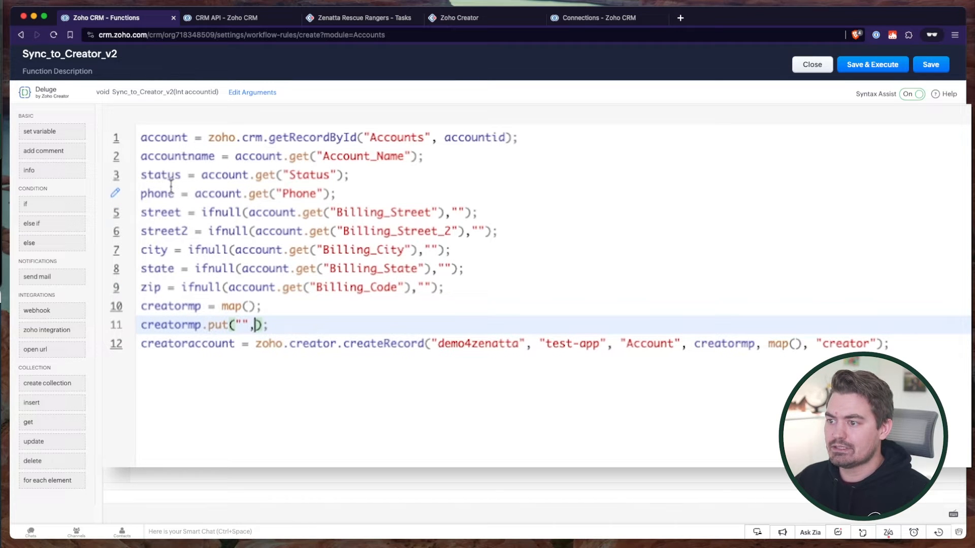
Copy the accountname variable from its declaration and use it as the value in the creatormp.put statement
double_click(163, 156)
key(super+c)
click(255, 325)
key(super+v)
triple_click(464, 329)
Copy the Account Name field's link name from the Zoho Creator Account form and enter "Account_Name" as the put key in the CRM function
click(245, 324)
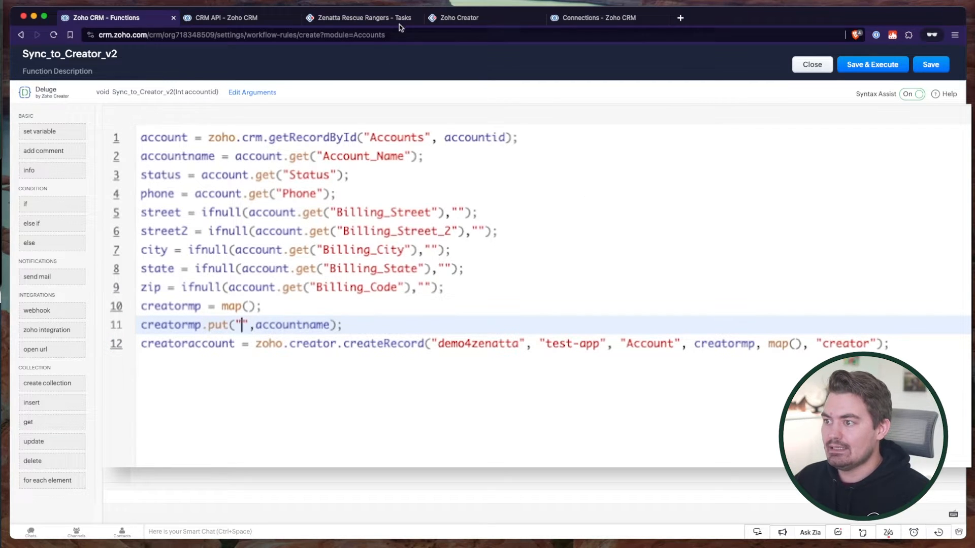
click(454, 19)
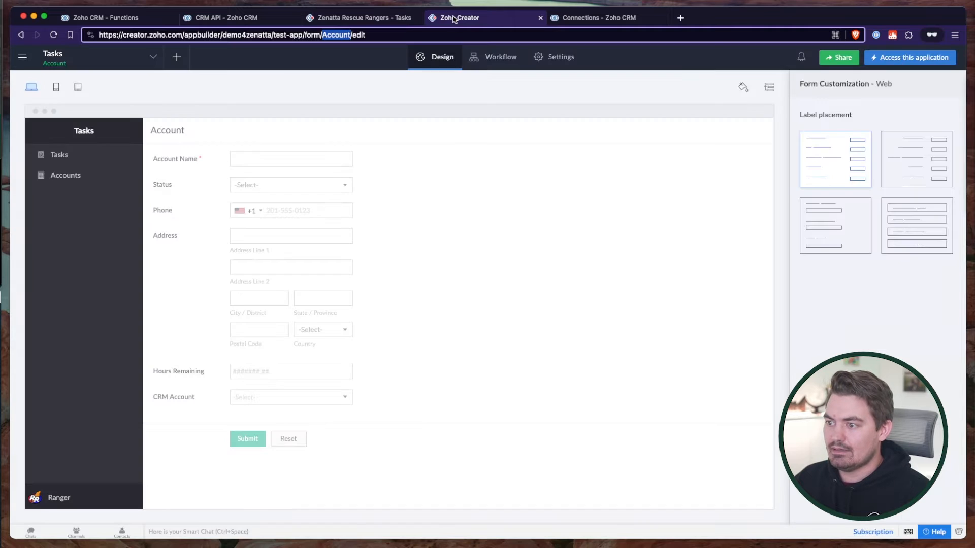
click(467, 301)
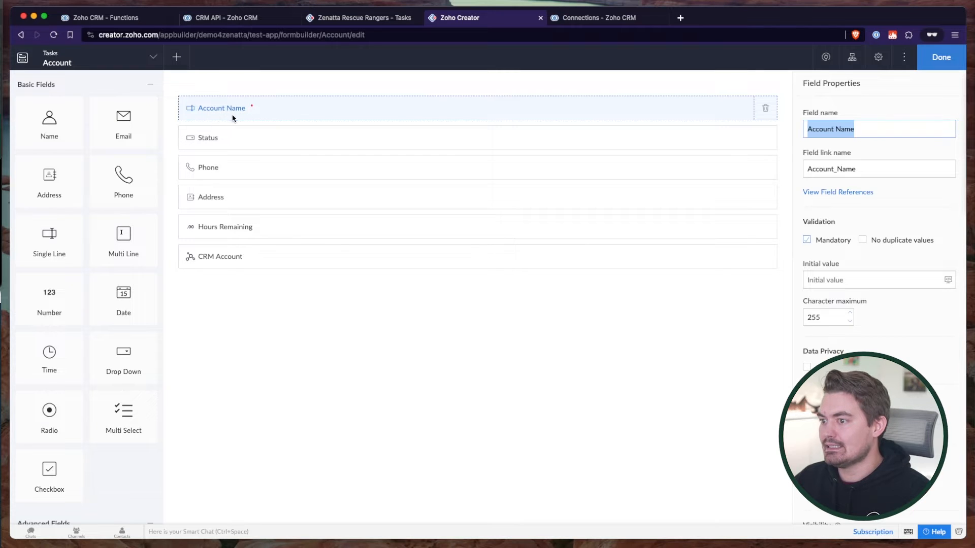
double_click(833, 168)
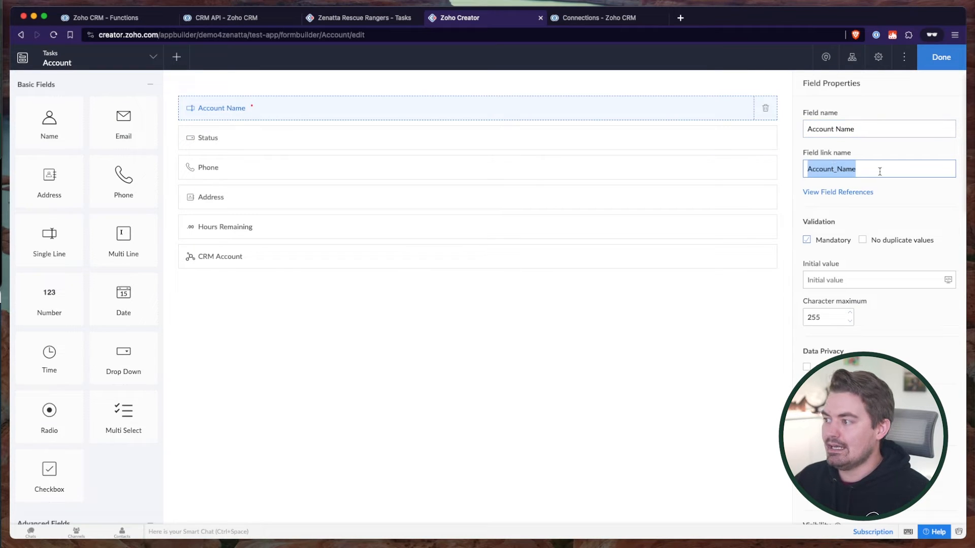
click(107, 17)
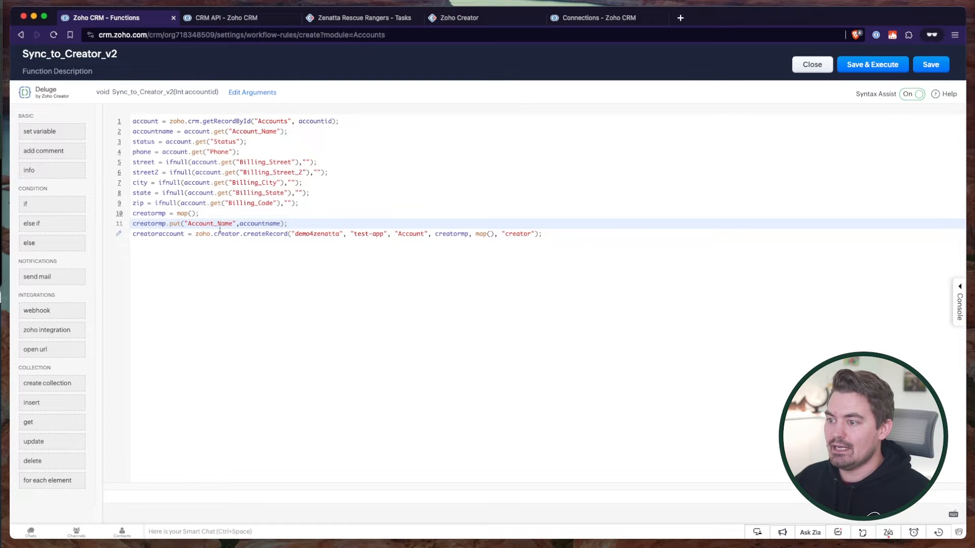
double_click(207, 223)
double_click(249, 223)
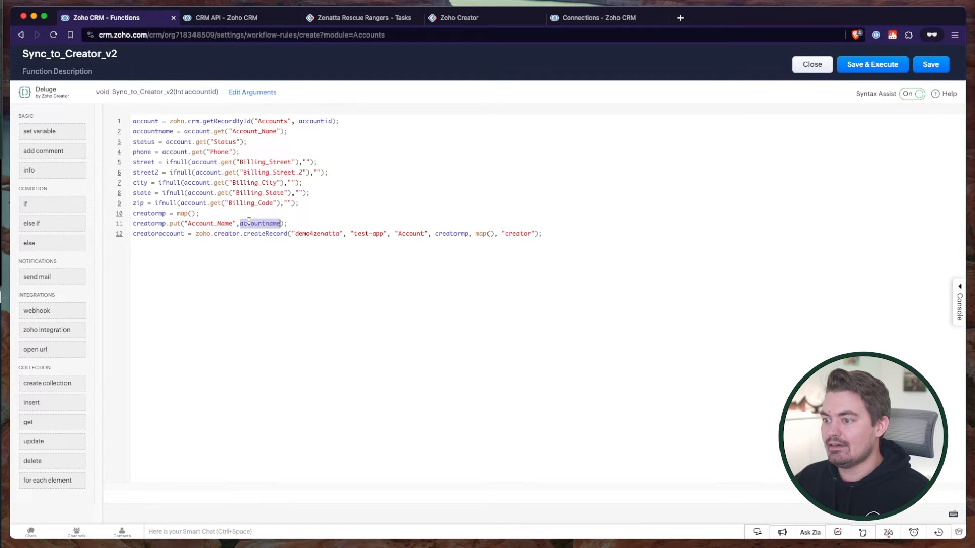
Add a second creatormp.put("",); statement with an empty key and value below the Account_Name put
double_click(157, 132)
drag(299, 223, 127, 228)
click(369, 223)
key(Return)
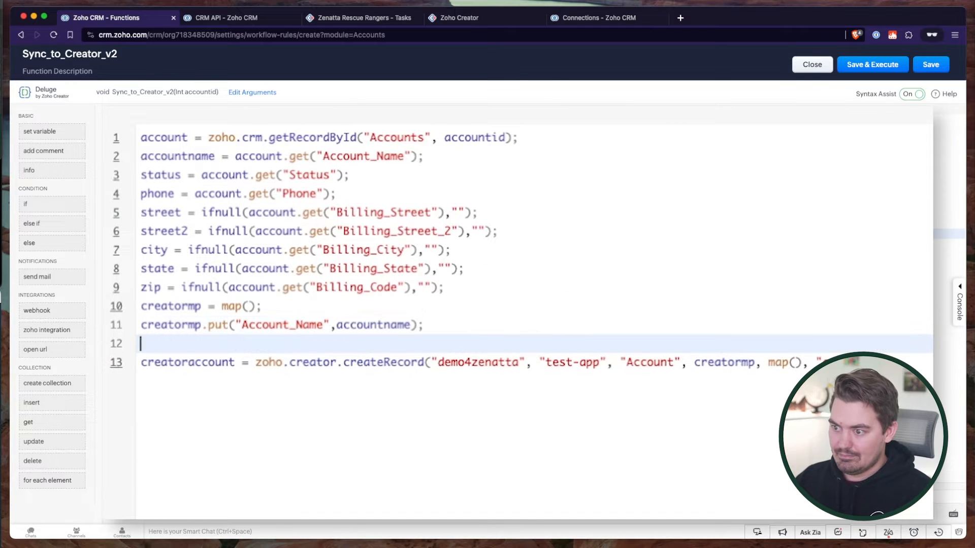
drag(241, 322, 126, 323)
key(super+c)
click(319, 345)
key(super+v)
text("")
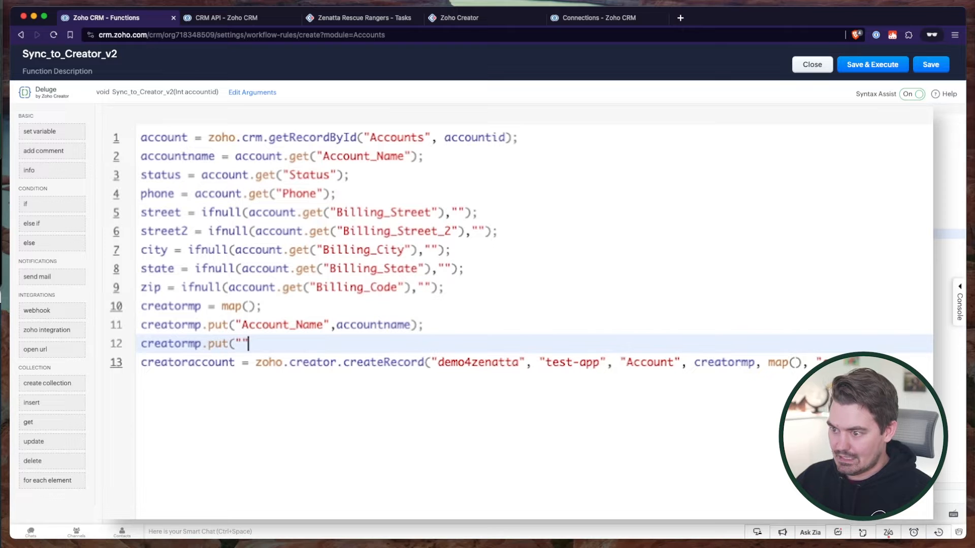
text(,);)
Duplicate the empty creatormp.put("",); statement seven times on the lines below it
drag(268, 343, 127, 343)
key(super+c)
click(332, 344)
key(Return)
key(super+v)
key(Return)
key(super+v)
key(Return)
key(super+v)
key(Return)
key(super+v)
key(Return)
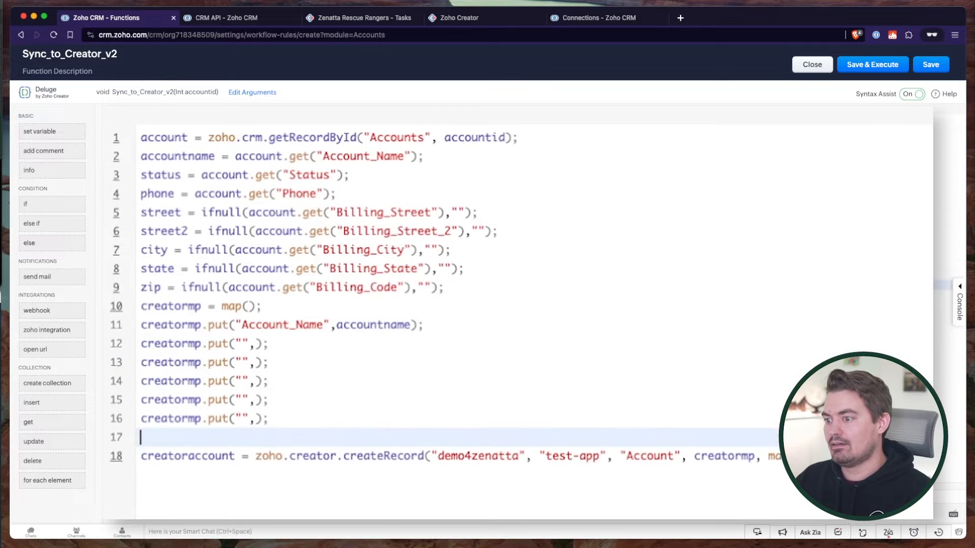
key(super+v)
key(Return)
key(super+v)
key(Return)
key(super+v)
Copy the status and phone variables from their declarations into the values of the first two empty creatormp.put statements
click(242, 343)
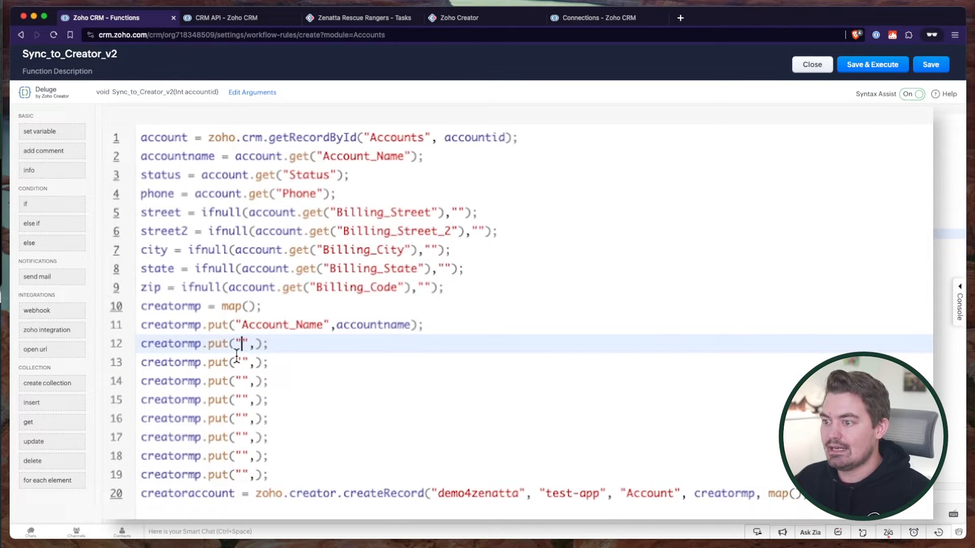
click(167, 194)
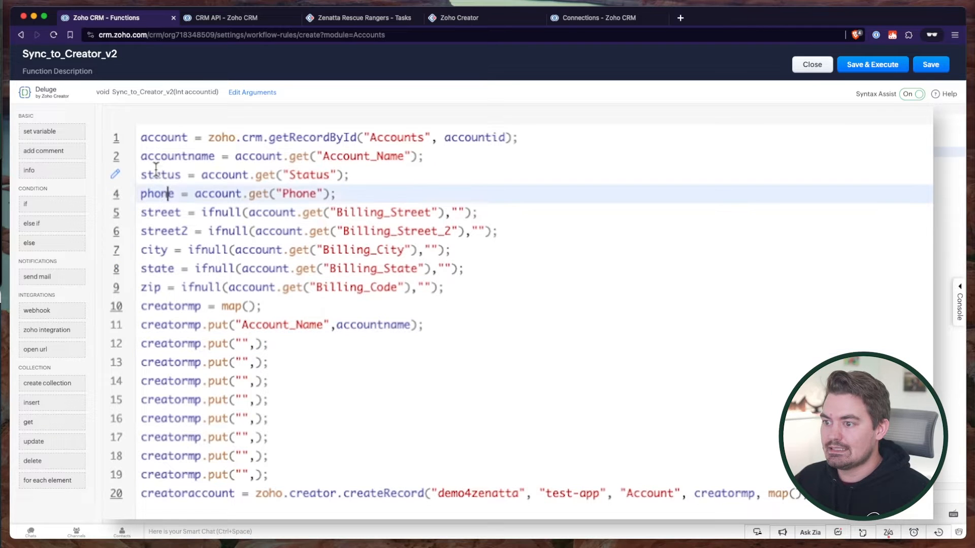
double_click(158, 174)
key(super+c)
click(257, 344)
key(super+v)
click(153, 194)
double_click(153, 194)
key(super+c)
click(252, 362)
key(super+v)
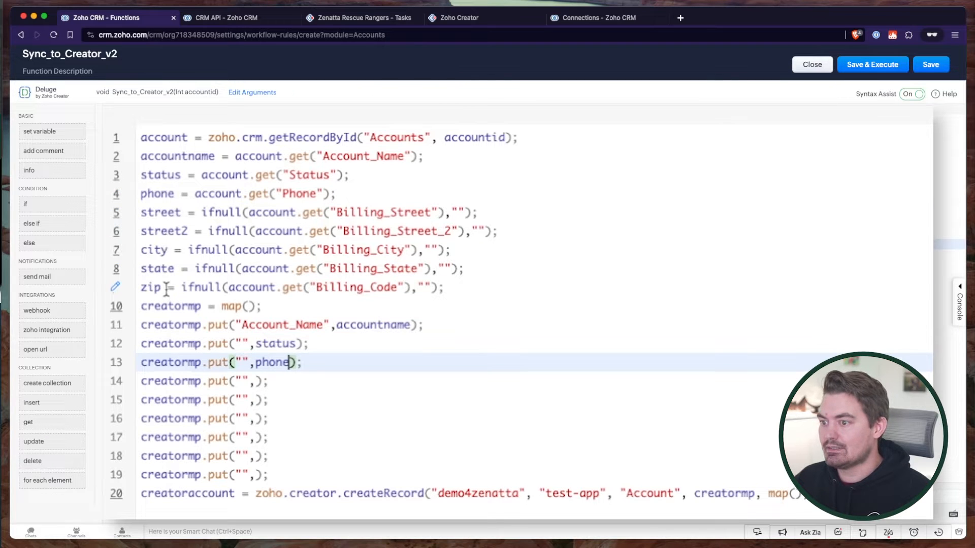
Copy the Address field's link name from the Zoho Creator Account form and enter "Address" as the key of the put below phone
drag(166, 288, 137, 211)
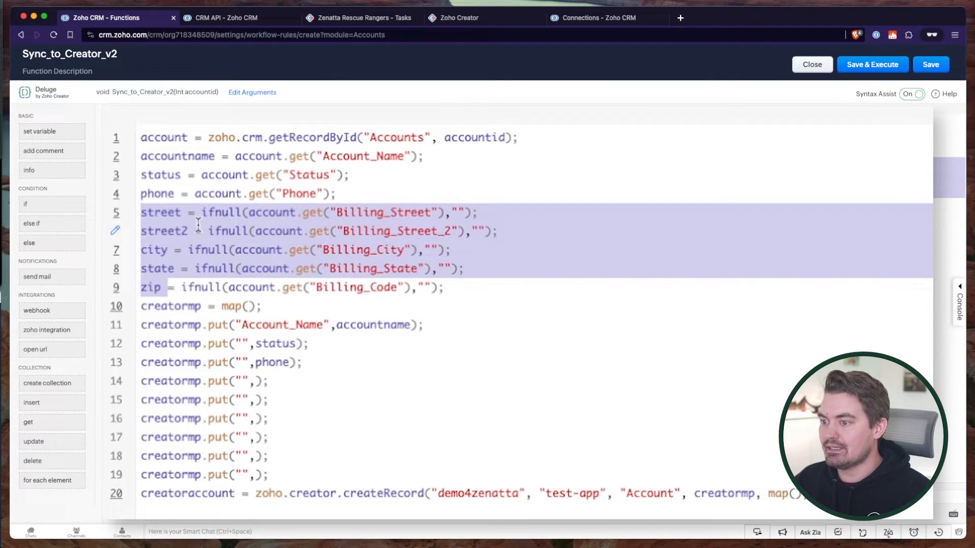
drag(474, 289, 109, 218)
click(471, 18)
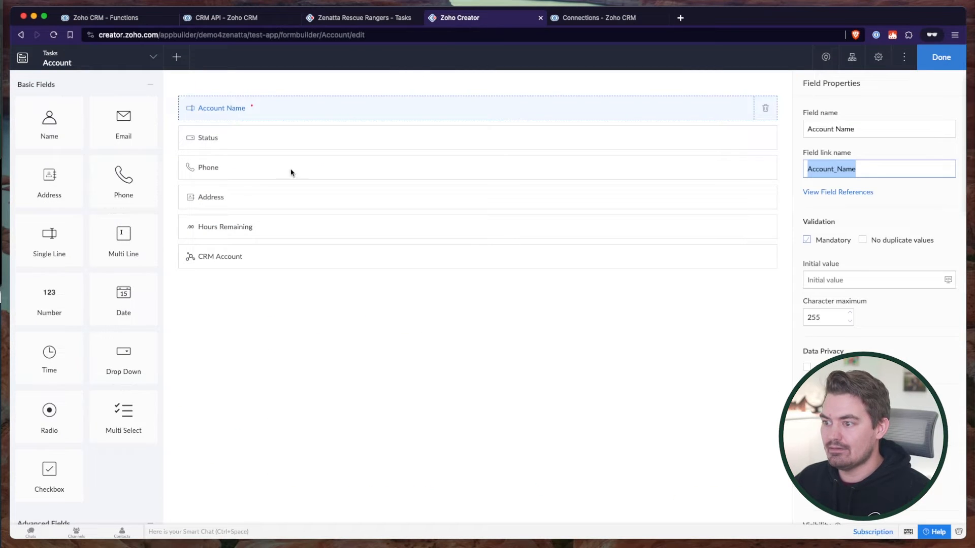
click(236, 199)
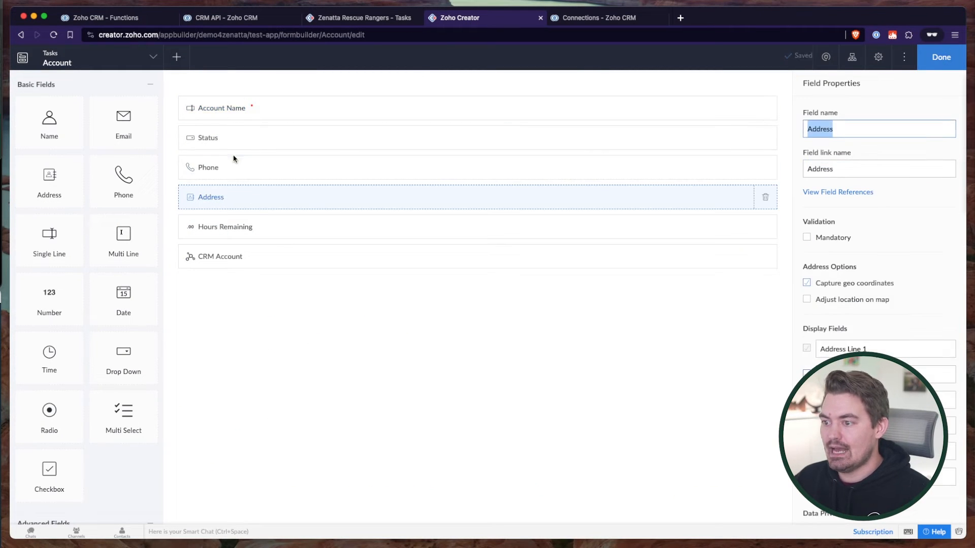
key(Tab)
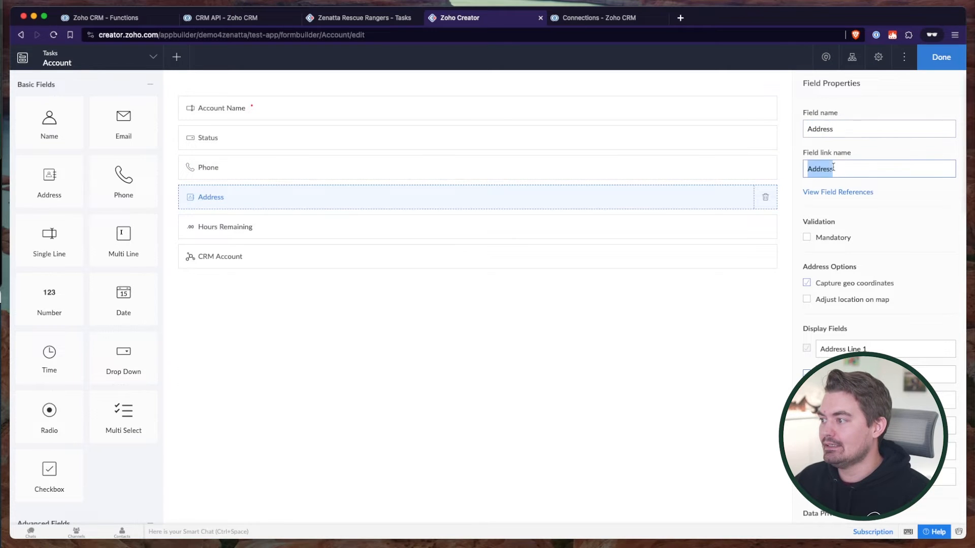
click(81, 18)
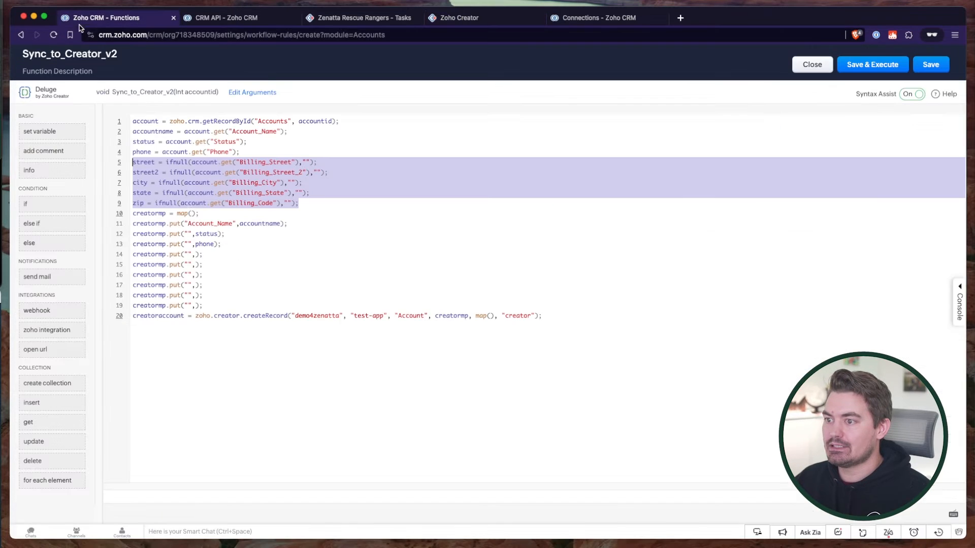
click(187, 254)
key(super+v)
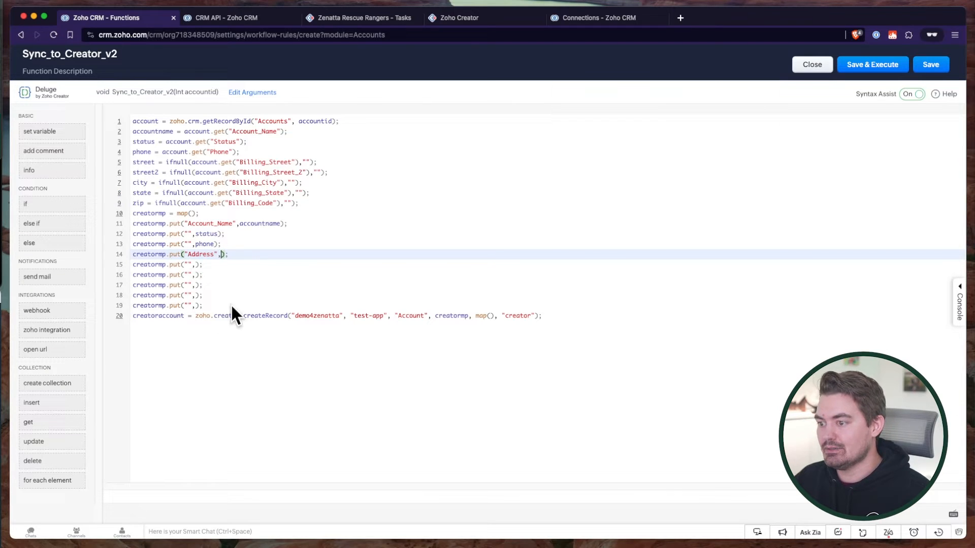
Delete the five surplus empty creatormp.put statements below the Address put
drag(231, 305, 121, 269)
key(BackSpace)
key(BackSpace)
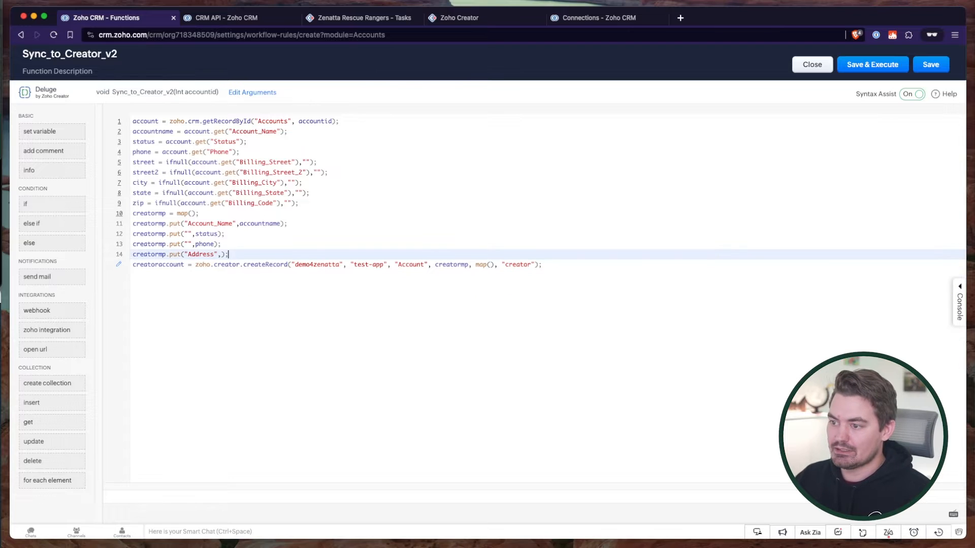
Copy the Status field's link name from the Zoho Creator Account form and enter "Status" as the key of the status put
click(188, 234)
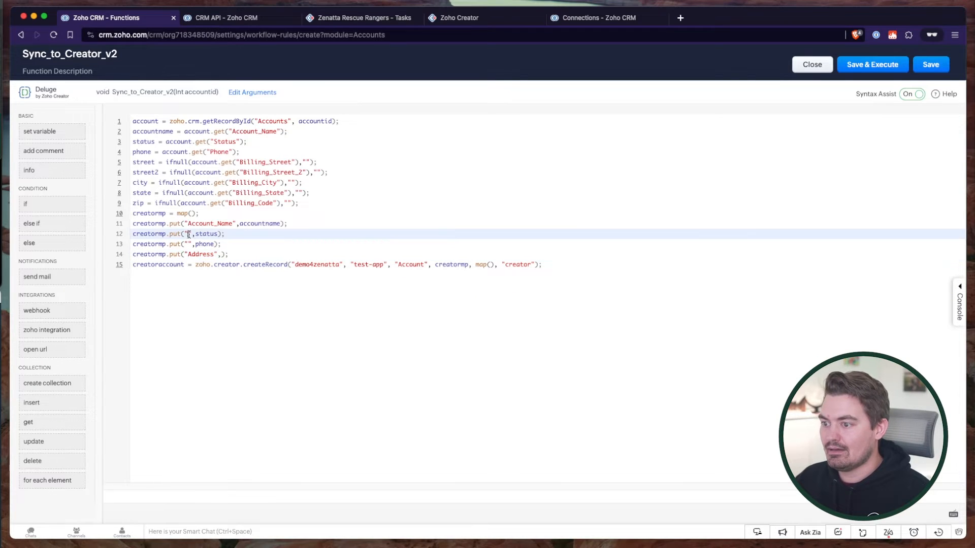
click(457, 19)
click(256, 145)
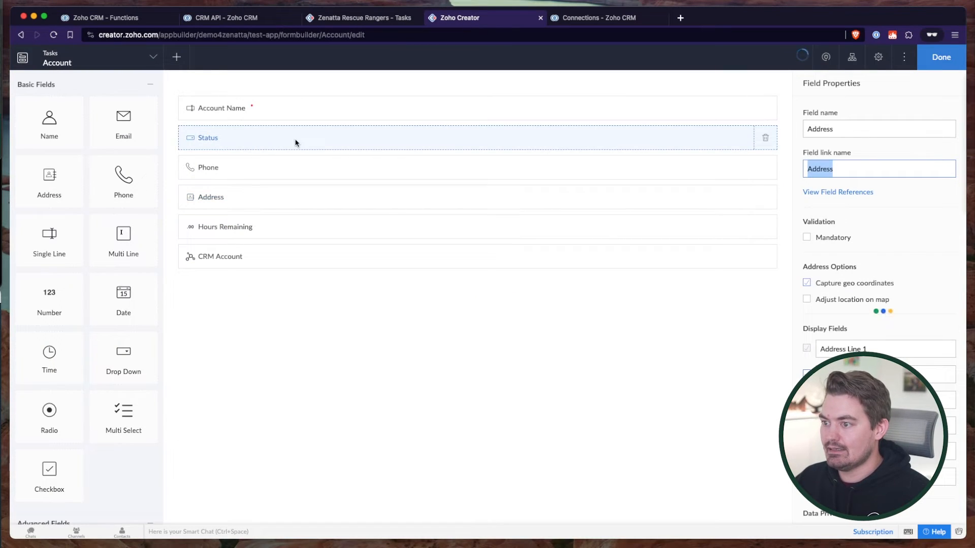
click(107, 20)
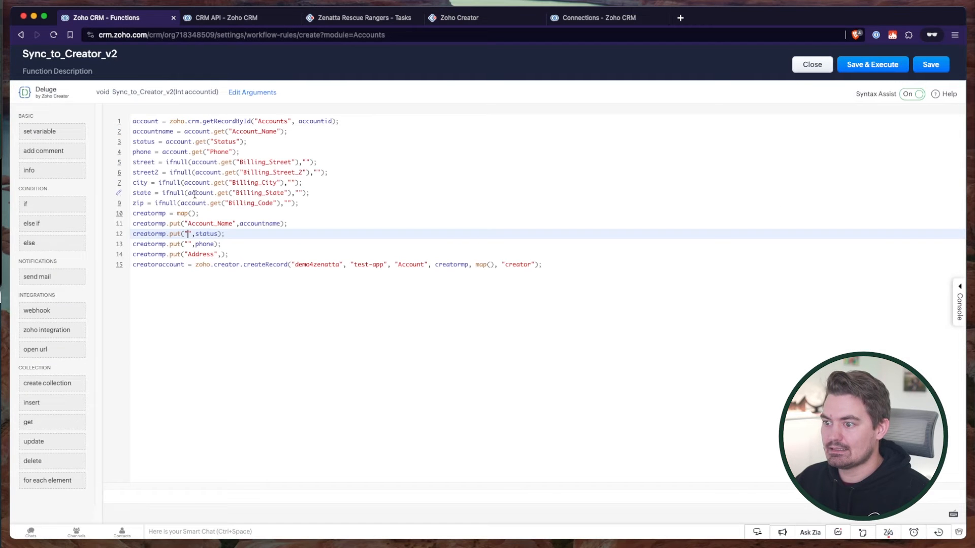
Copy the Phone field's link name from the Zoho Creator form and enter "Phone_Number" as the key of the phone put
click(509, 20)
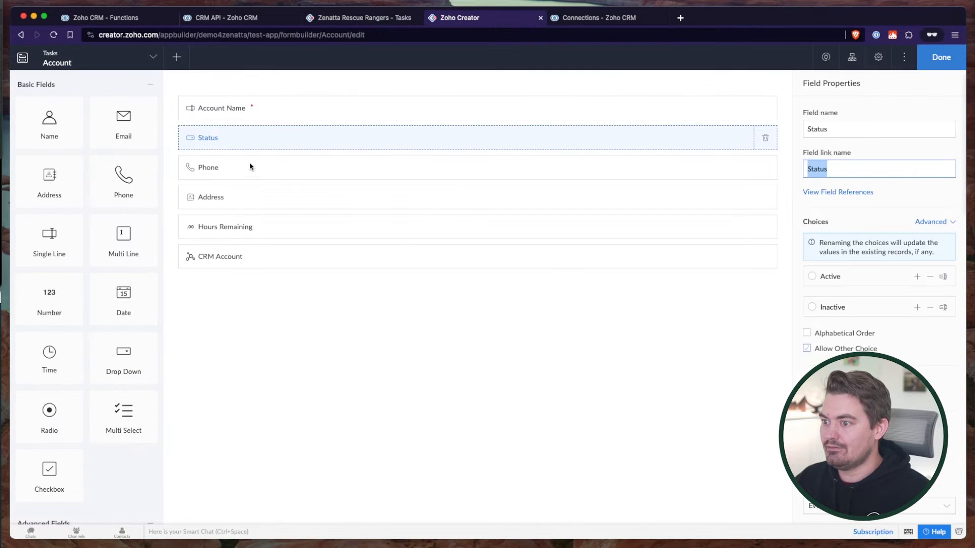
click(289, 171)
double_click(848, 166)
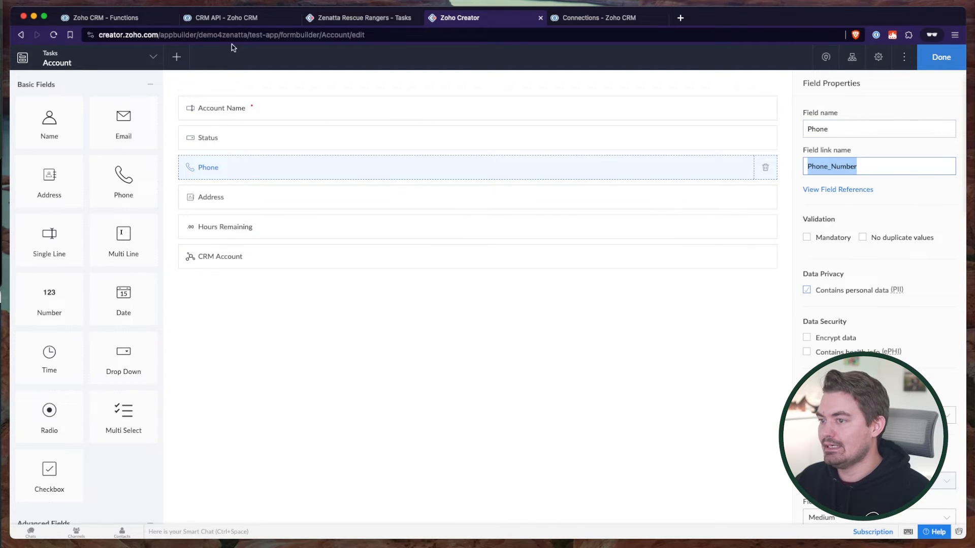
click(116, 22)
click(187, 244)
key(super+v)
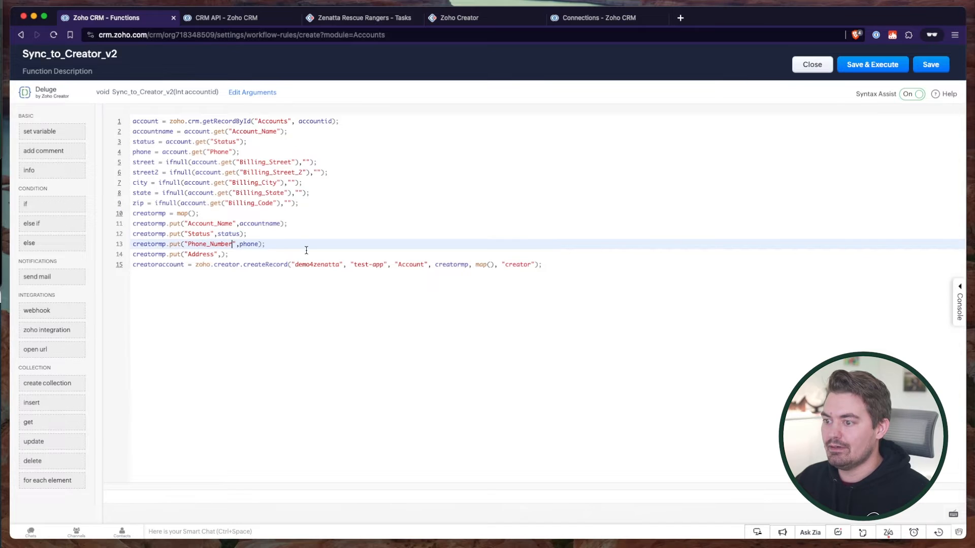
Declare addressmp = map(); on a new line between the zip variable and the creatormp declaration
click(239, 256)
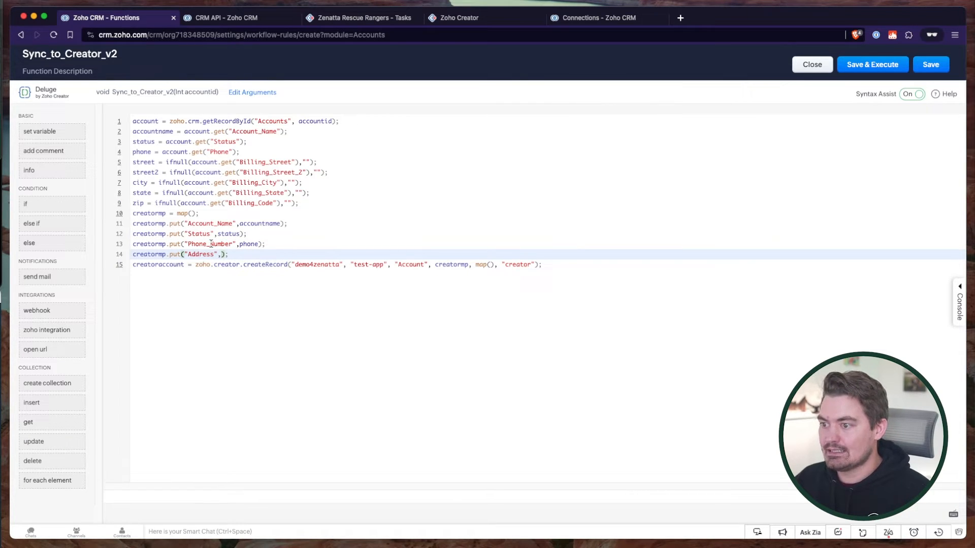
click(334, 200)
key(Return)
text(addressmp)
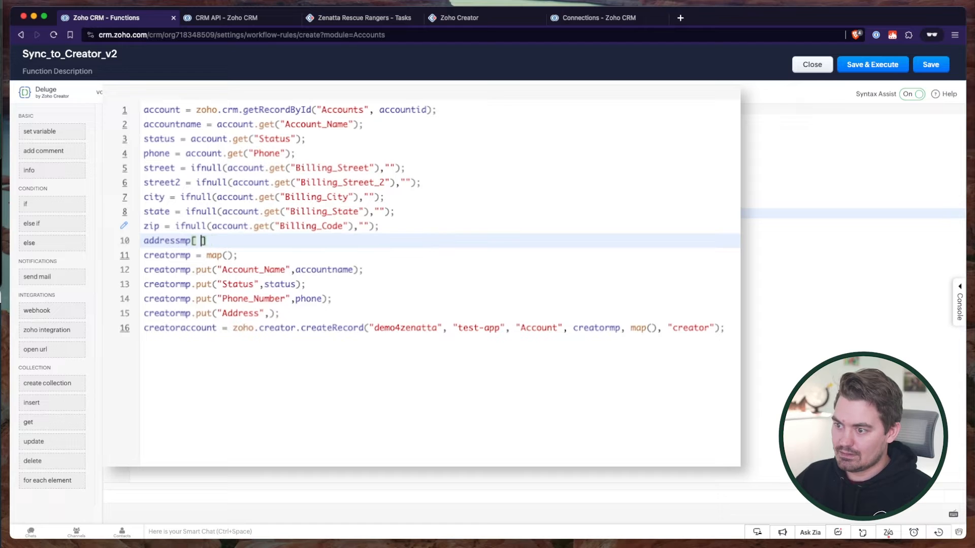
text( = map();)
key(Return)
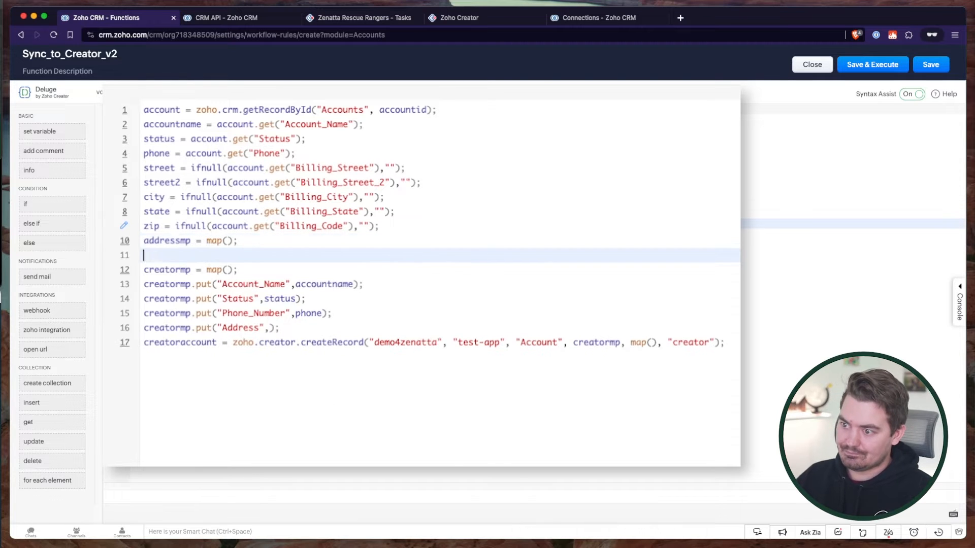
Add an addressmp.put statement below the addressmp declaration with an empty key and the street variable as its value
text(addressmp.()
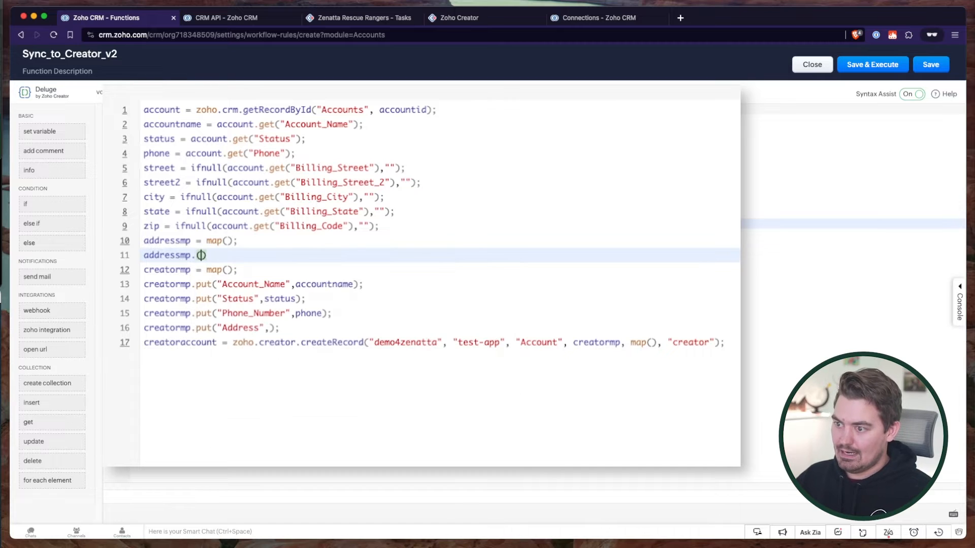
text(put("")
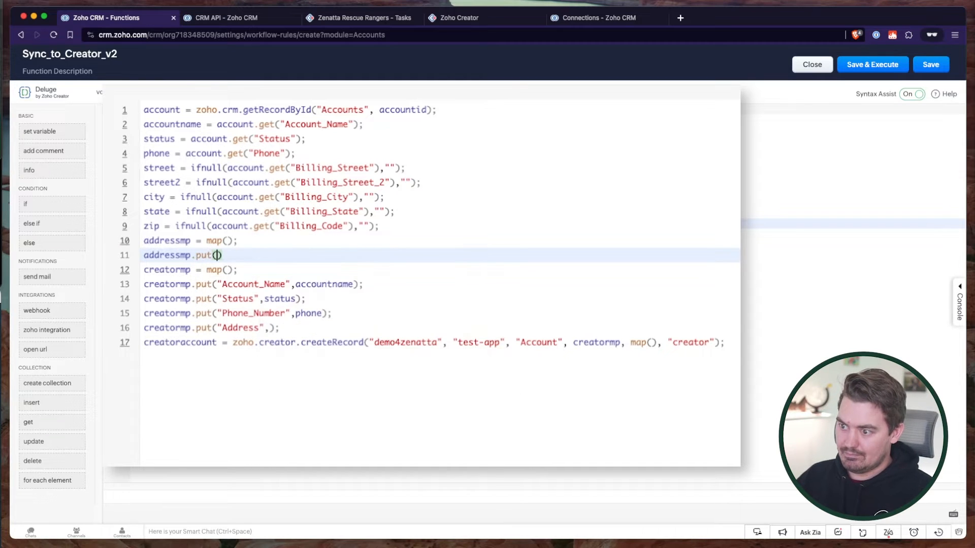
text(,))
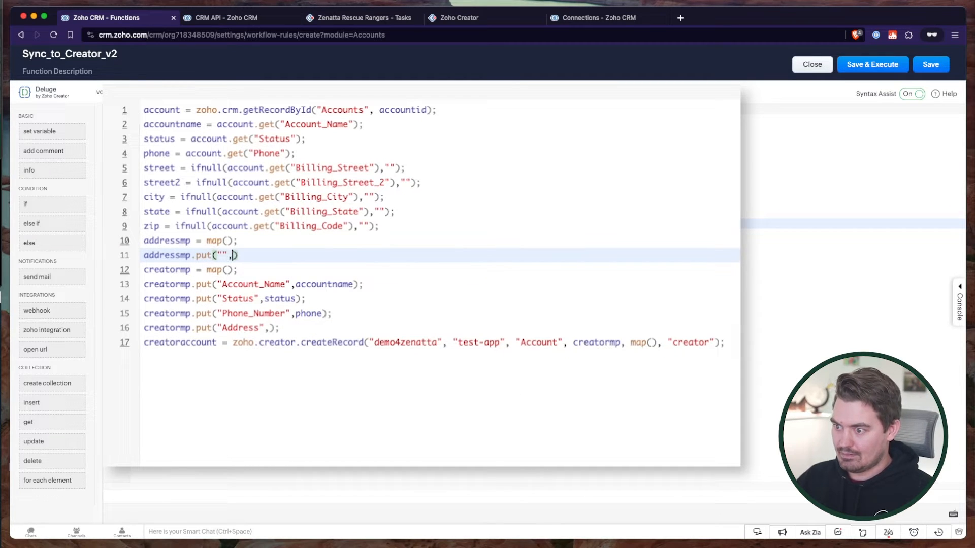
text(;)
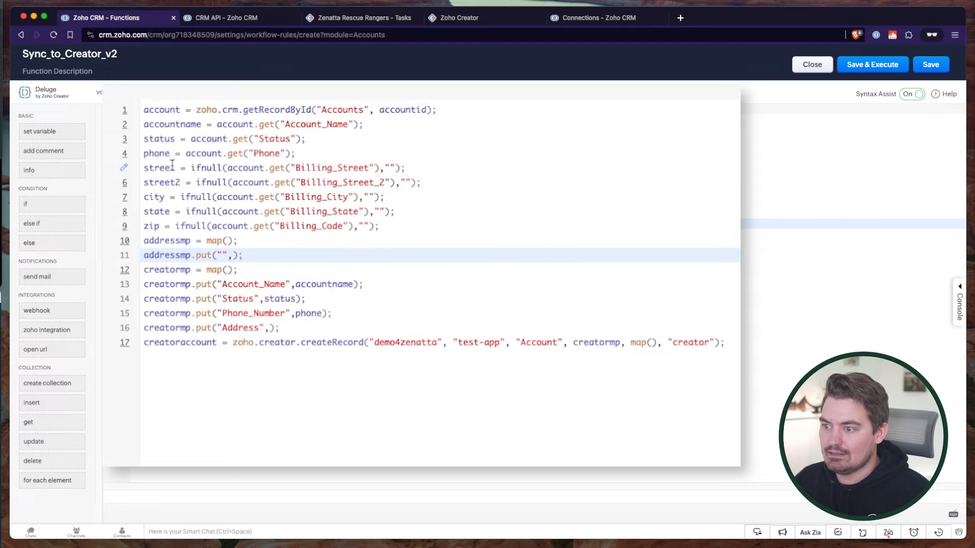
double_click(153, 167)
key(super+c)
click(234, 255)
key(super+v)
Duplicate the addressmp.put("",street); statement four times on the lines below it
drag(292, 255, 128, 259)
click(286, 253)
key(Return)
text(addressmp.put("",street);)
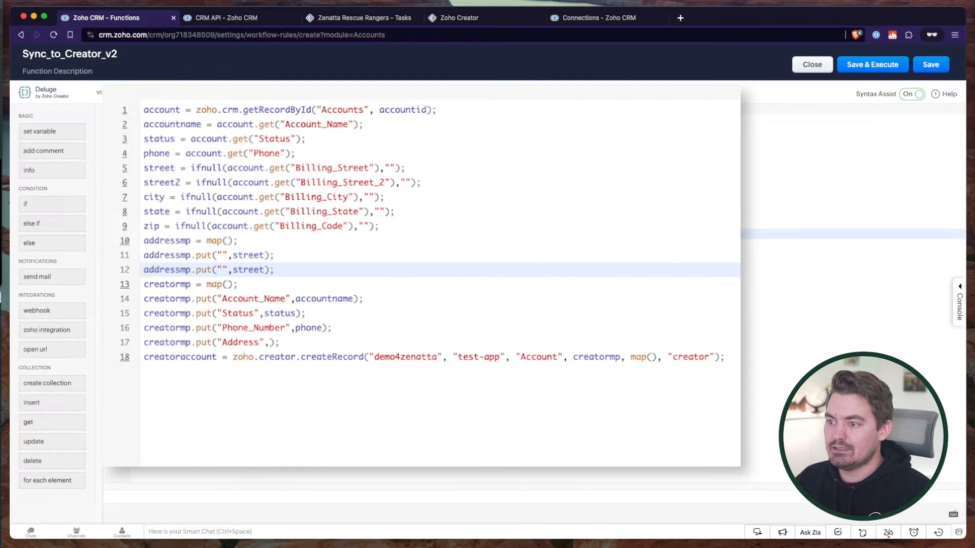
key(Return)
text(addressmp.put("",street);)
key(Return)
text(addressmp.put("",street);)
key(Return)
text(addressmp.put("",street);)
key(Return)
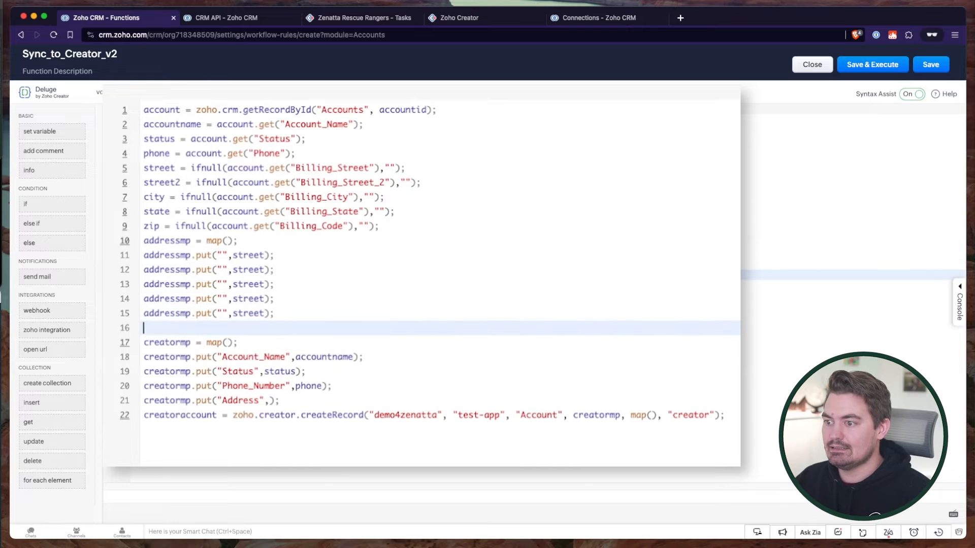
Change the values of the four duplicated addressmp.put statements to street2, city, state and zip, and remove the blank line below them
double_click(162, 182)
key(super+c)
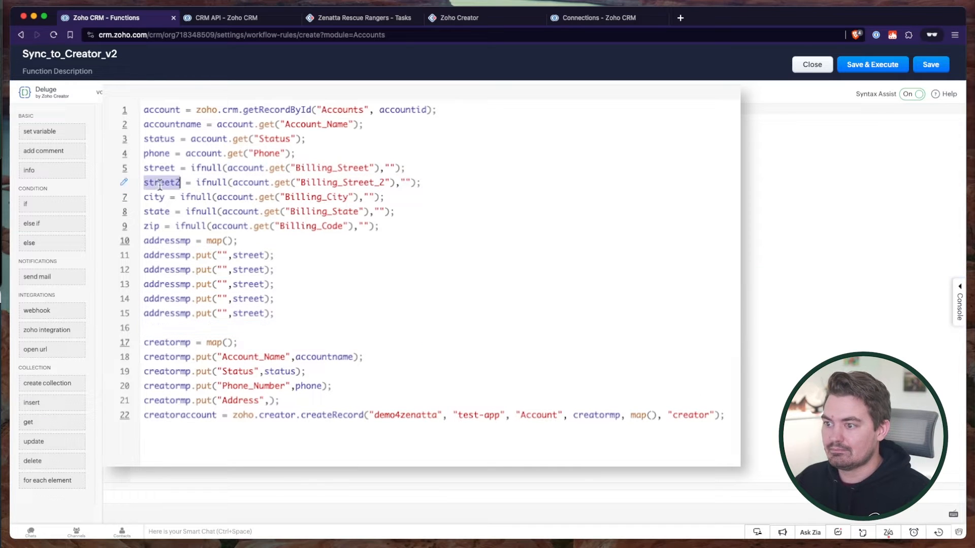
double_click(248, 270)
key(super+v)
double_click(248, 284)
key(BackSpace)
text(city)
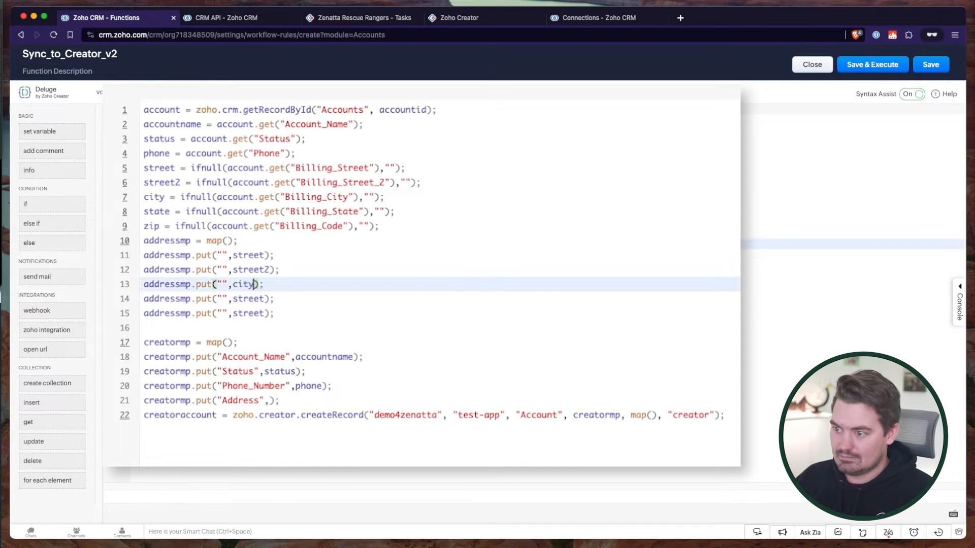
double_click(247, 299)
text(state)
double_click(242, 313)
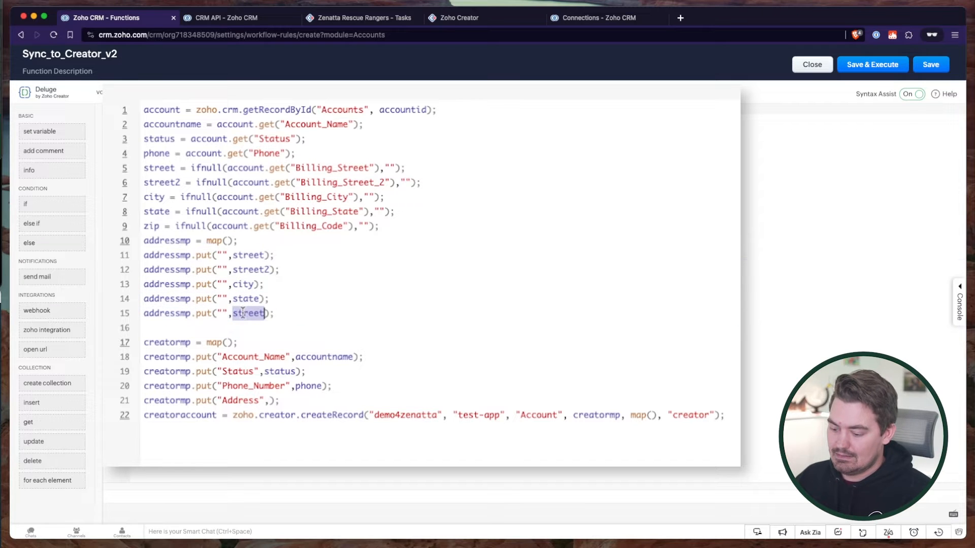
text(zip)
click(226, 327)
key(BackSpace)
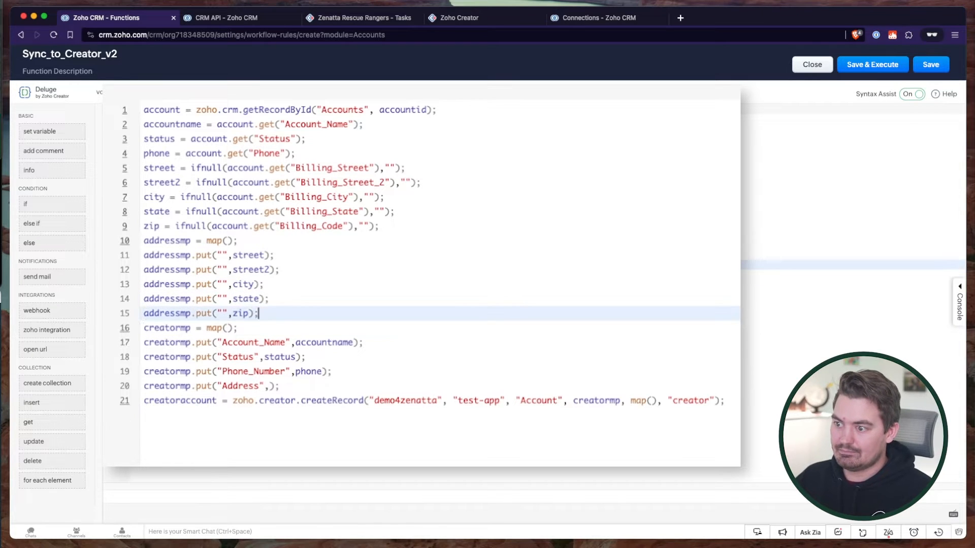
Copy the addressmp variable and use it as the value of the Address put in creatormp
double_click(169, 255)
key(super+c)
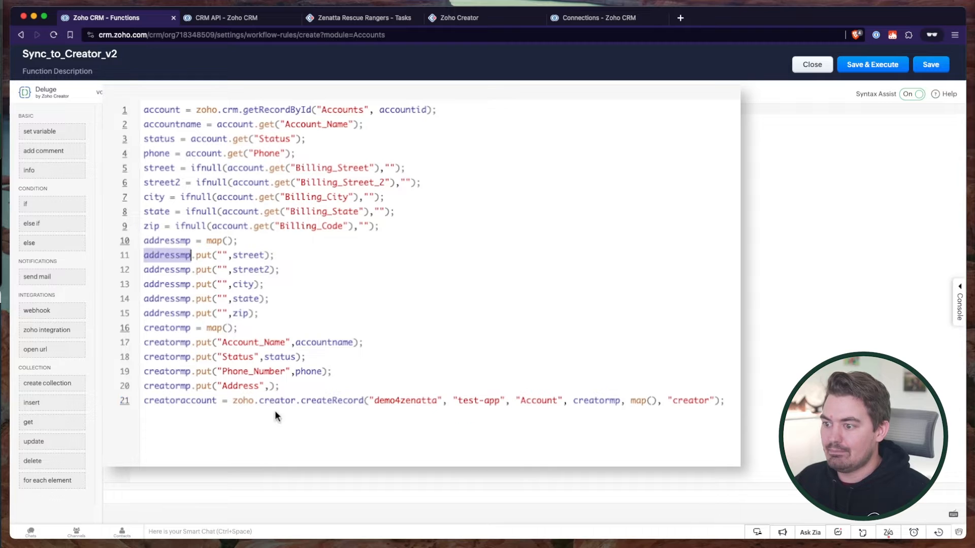
click(271, 386)
key(super+v)
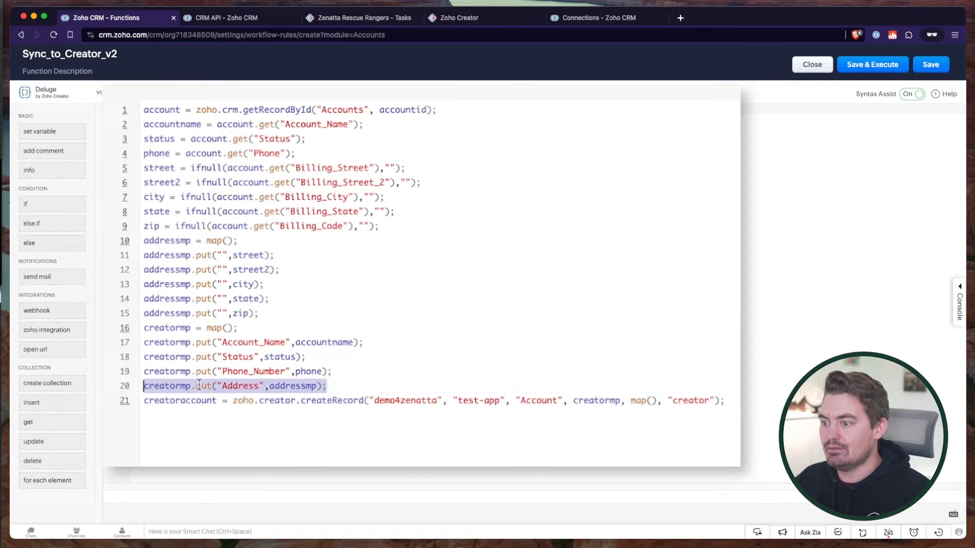
double_click(244, 387)
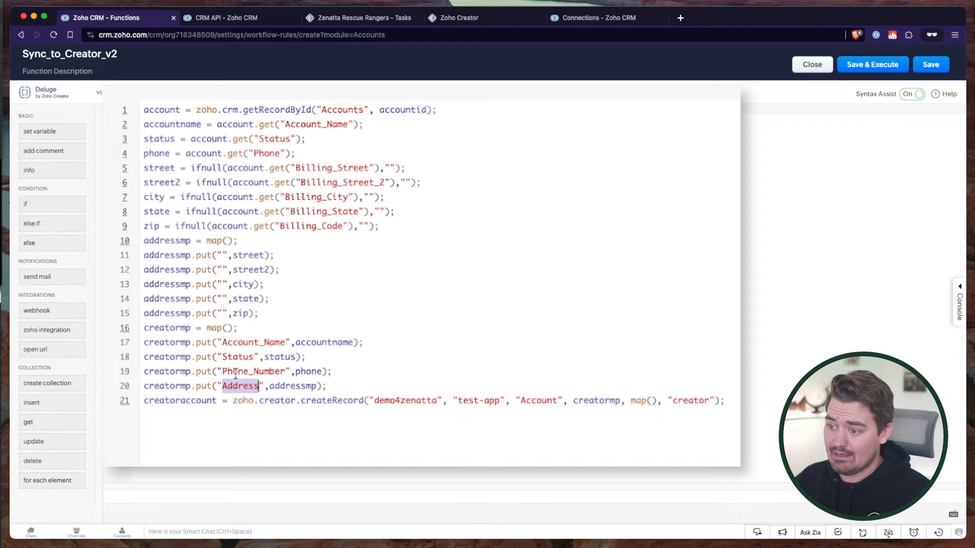
click(289, 387)
double_click(286, 386)
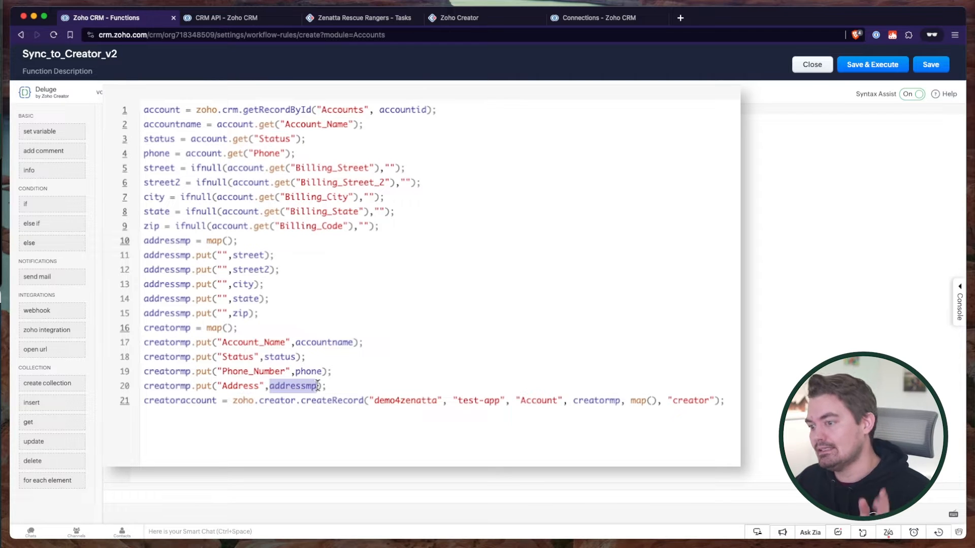
click(217, 255)
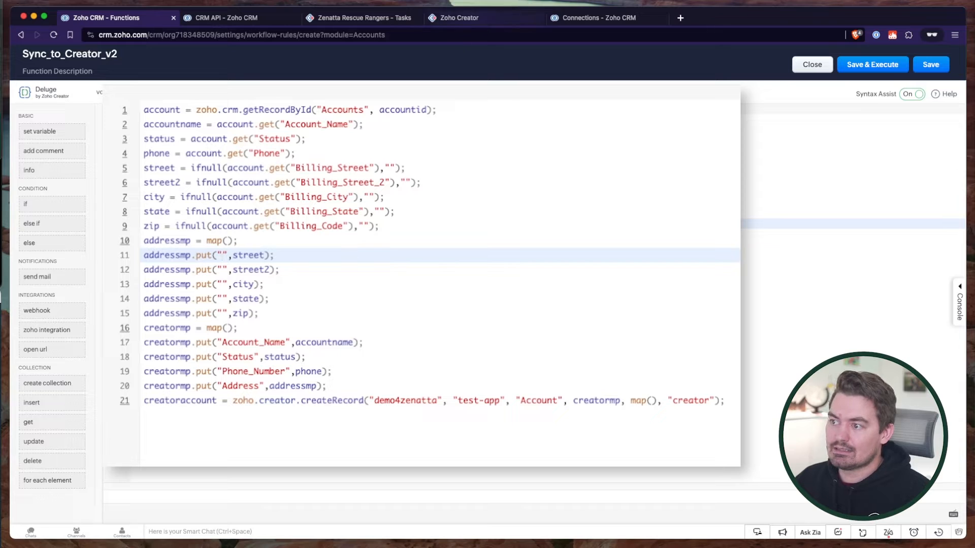
click(270, 313)
shift+click(126, 247)
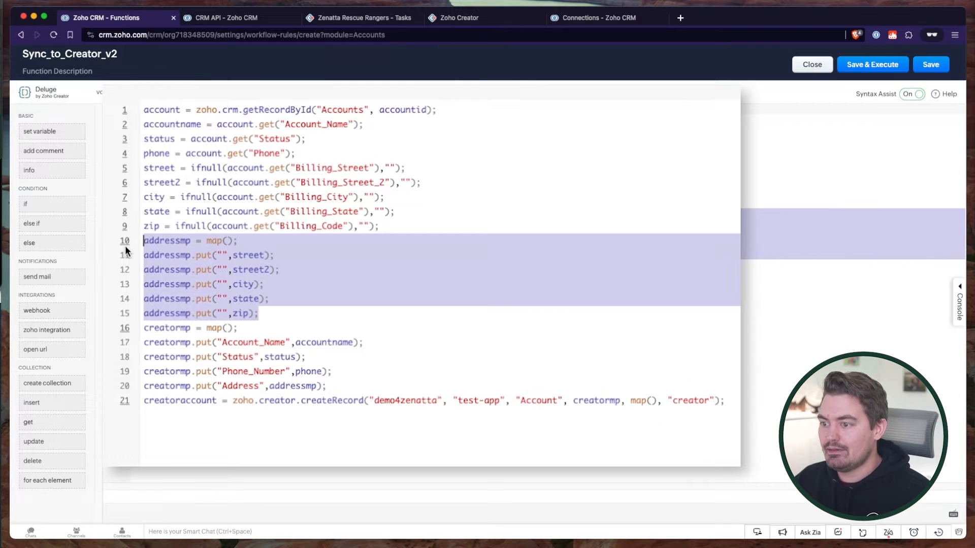
click(222, 255)
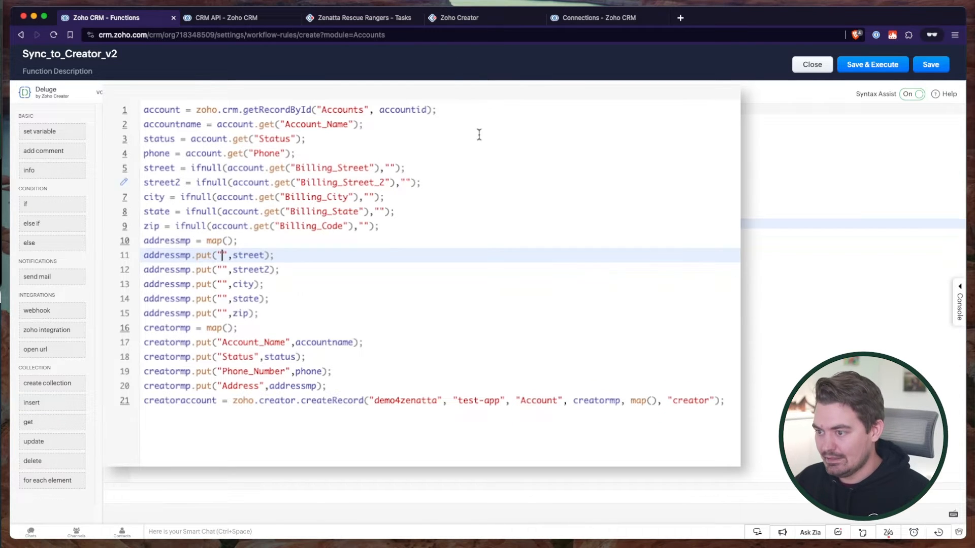
Switch to the Zoho Creator form builder and examine the Address field's link name and display sub-fields
click(461, 19)
click(239, 204)
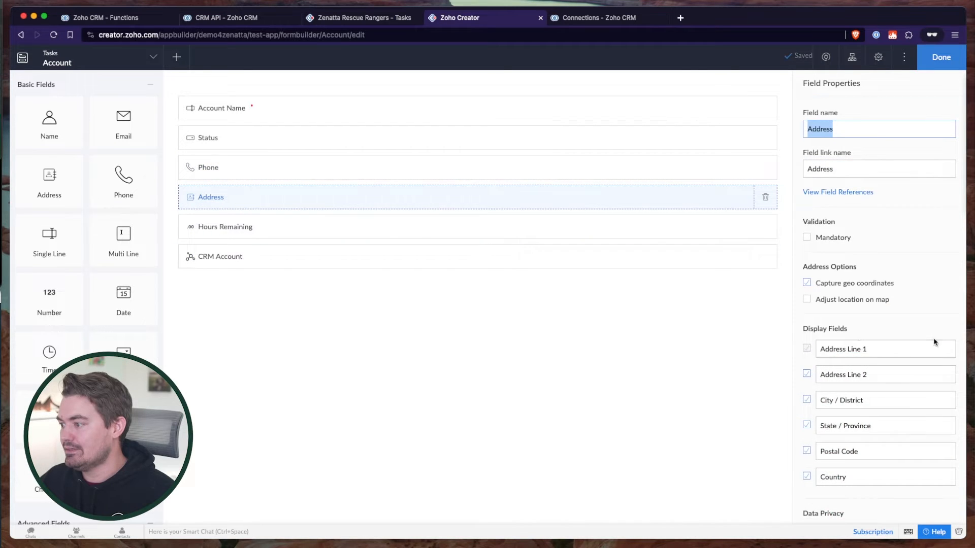
scroll(933, 340, down, 3)
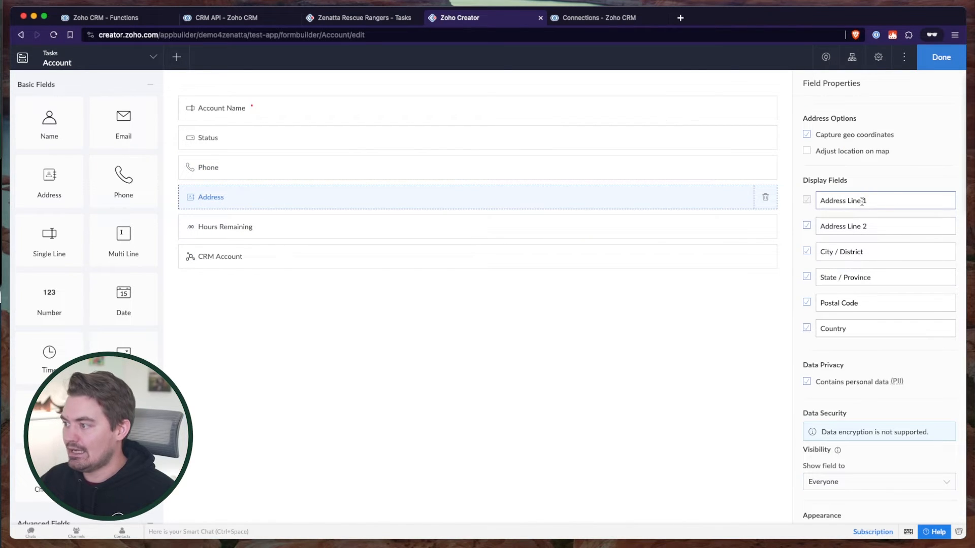
scroll(872, 224, down, 4)
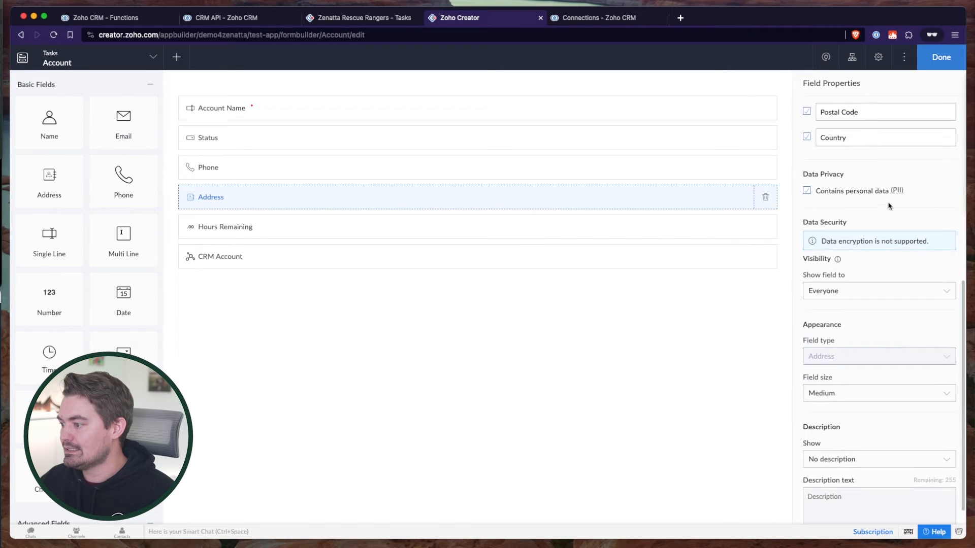
scroll(888, 243, up, 7)
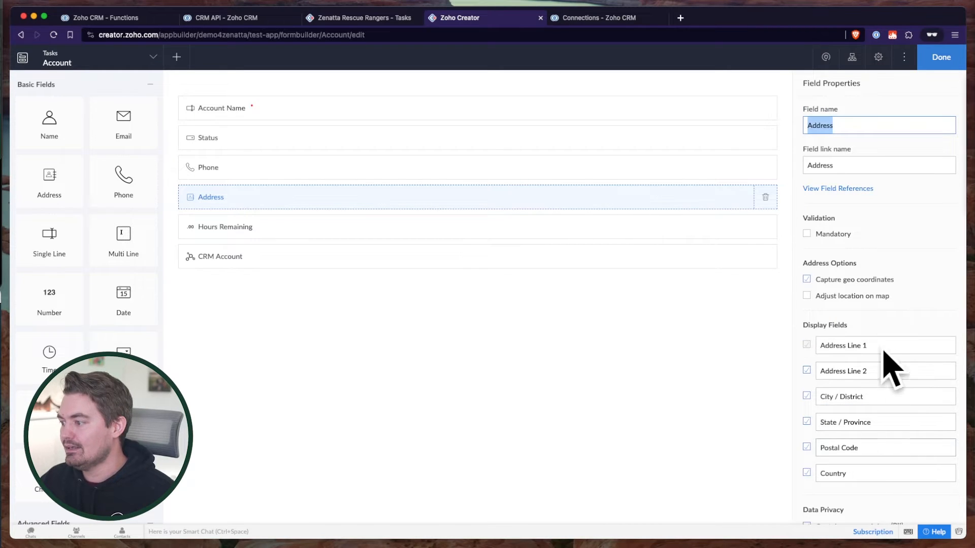
Leave the form builder and create an Account form workflow named ON Load, run on Created or Edited records at Load of the form
click(940, 58)
click(493, 57)
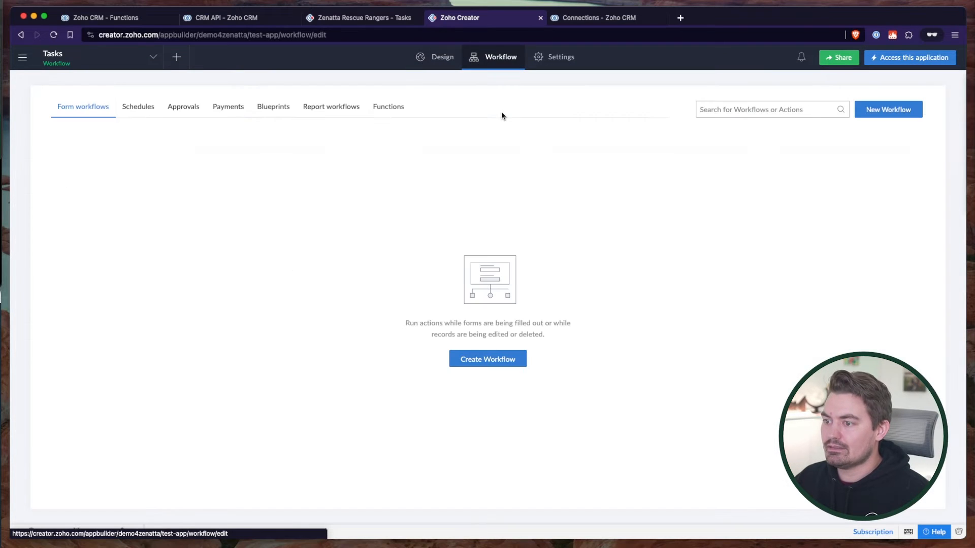
click(485, 360)
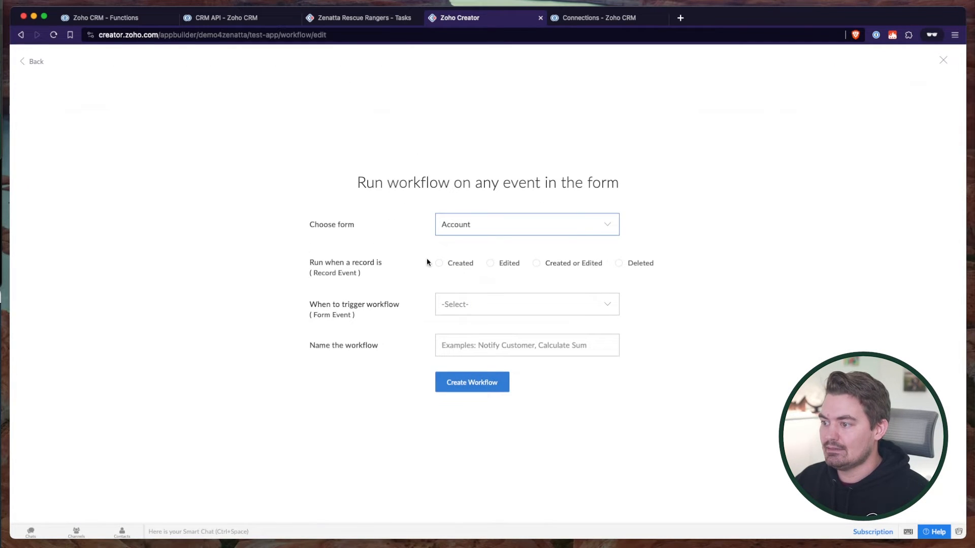
click(553, 264)
click(469, 304)
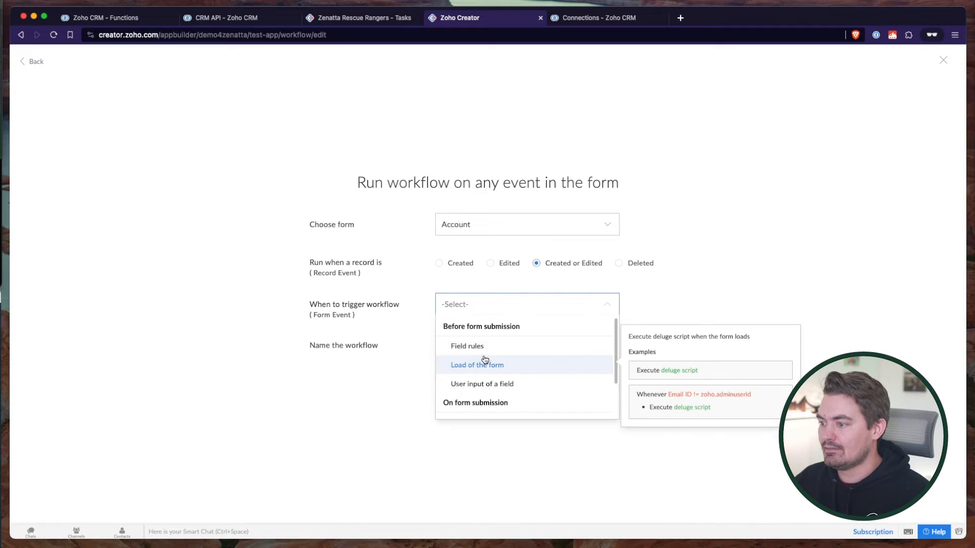
click(485, 364)
click(487, 339)
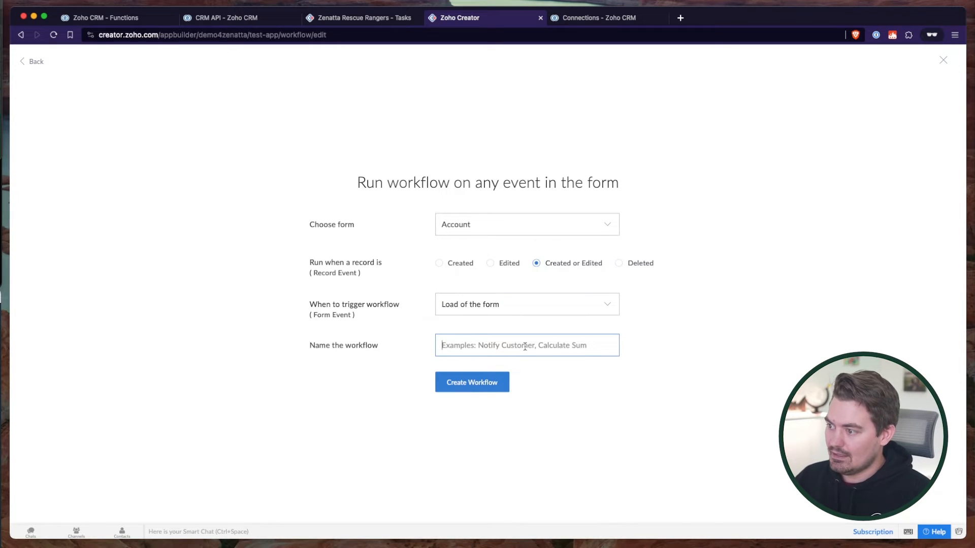
text(ON Load)
key(Return)
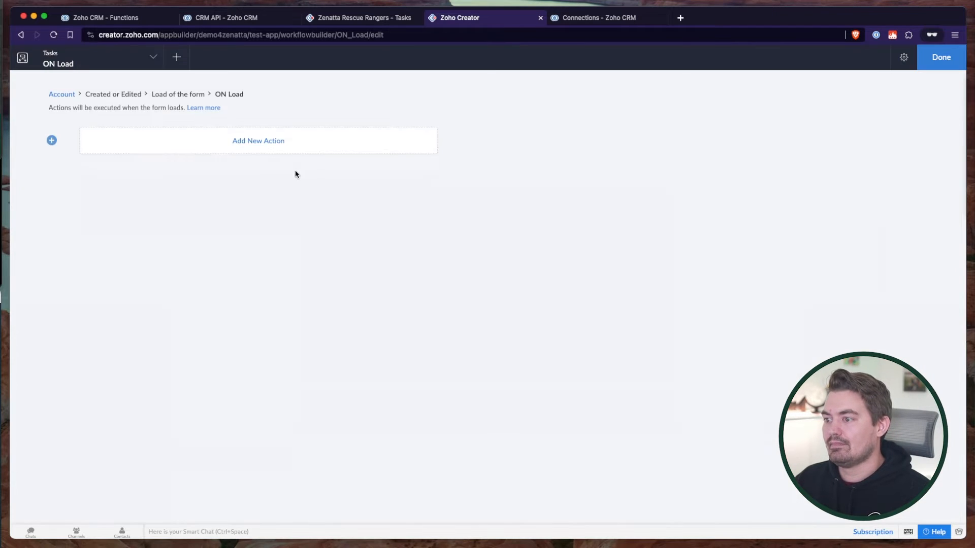
Add a Deluge script action, enter input.Address. and examine the suggested address sub-field link names
click(266, 147)
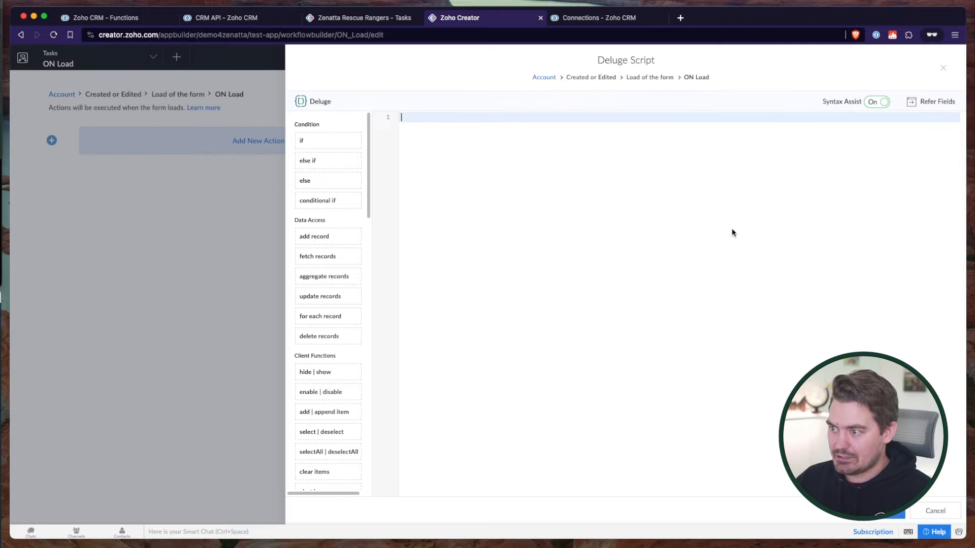
text(input.Address.)
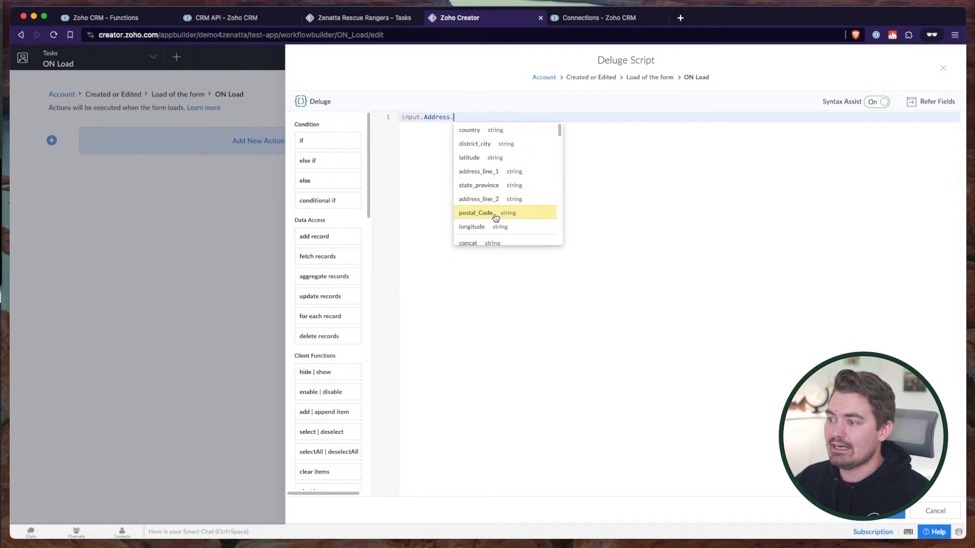
scroll(518, 223, down, 3)
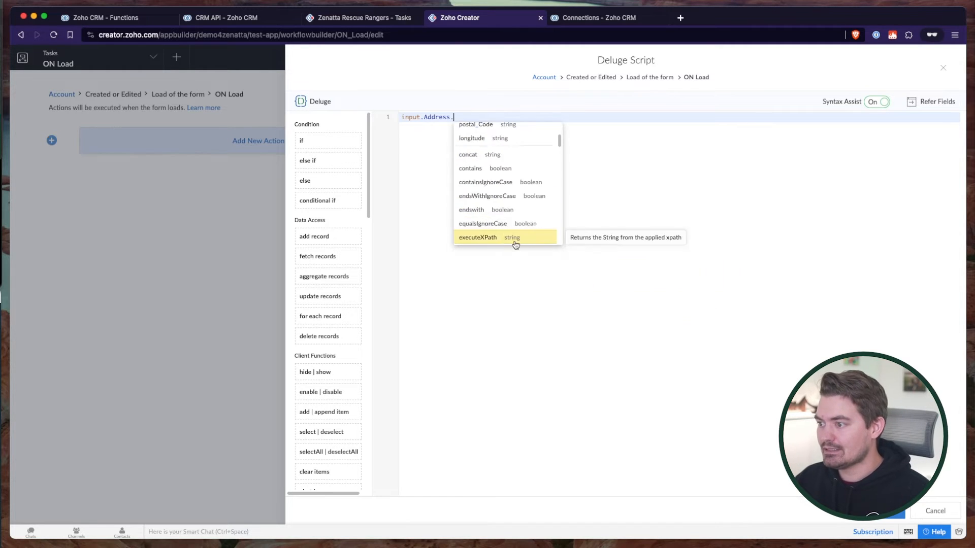
scroll(500, 173, up, 4)
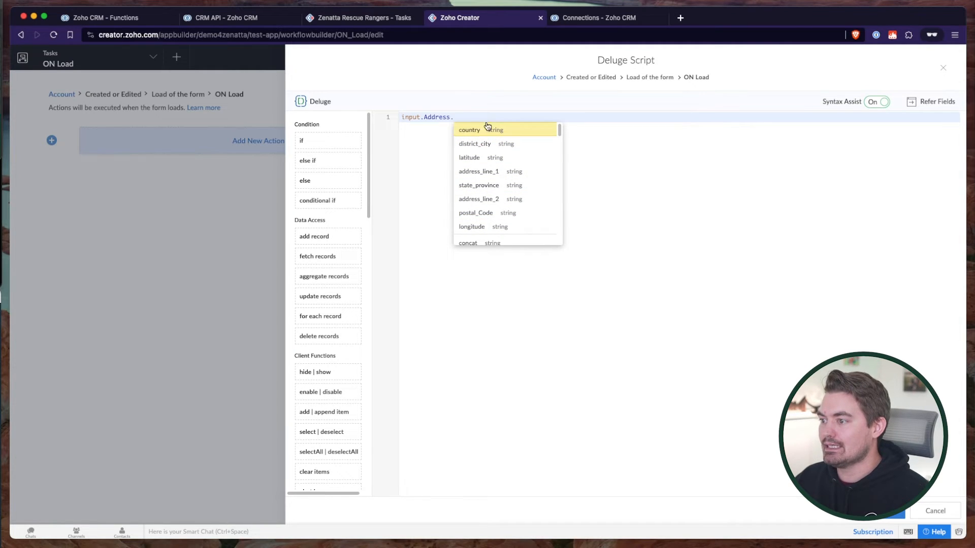
In the CRM function, replace the addressmp block with one using keys address_line_1, address_line_2, district_city, state_province and postal_Code
click(131, 20)
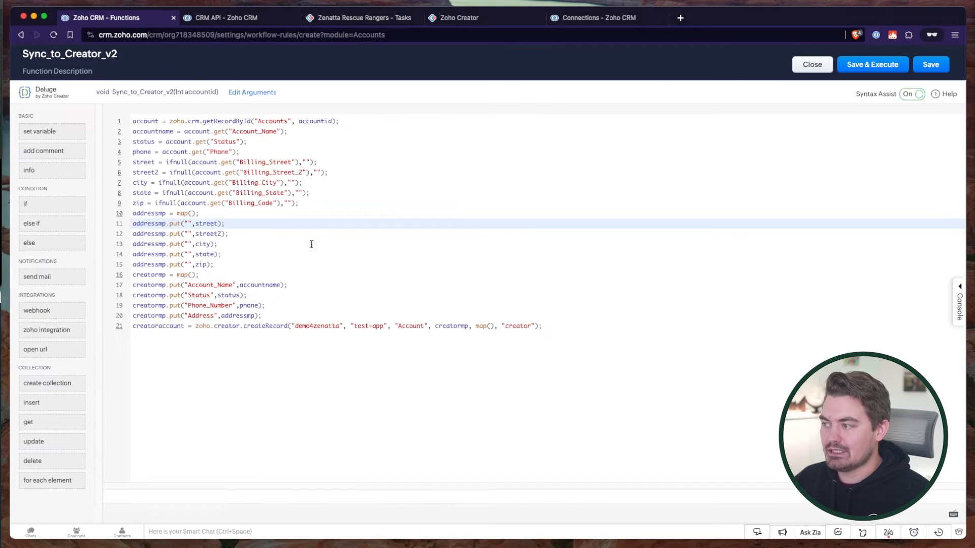
key(super+Tab)
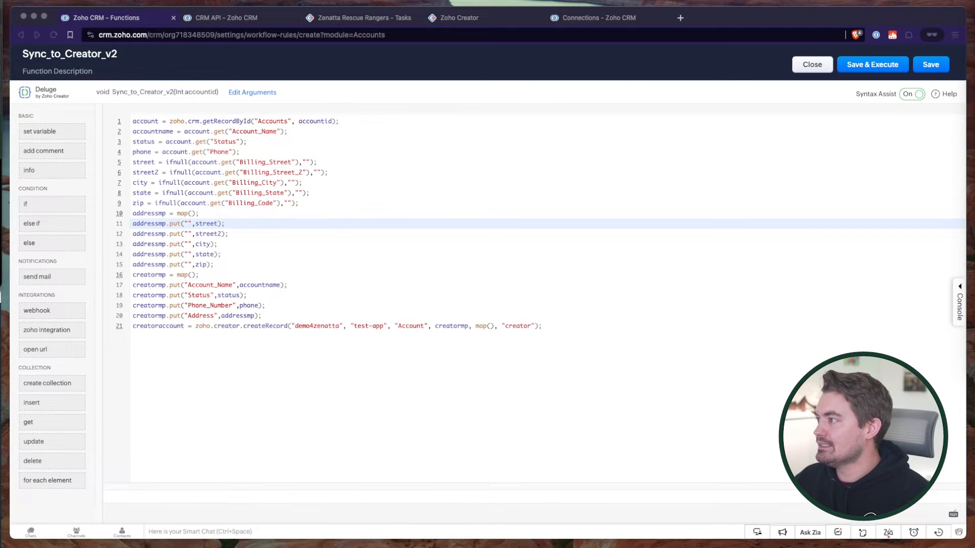
key(super+Tab)
drag(232, 264, 131, 213)
text(addressmp = Map(); addressmp.put("address_line_1",street); addressmp.put("address_line_2",street2); addressmp.put("district_city",city); addressmp.put("state_province",state); addressmp.put("postal_Code",zip);)
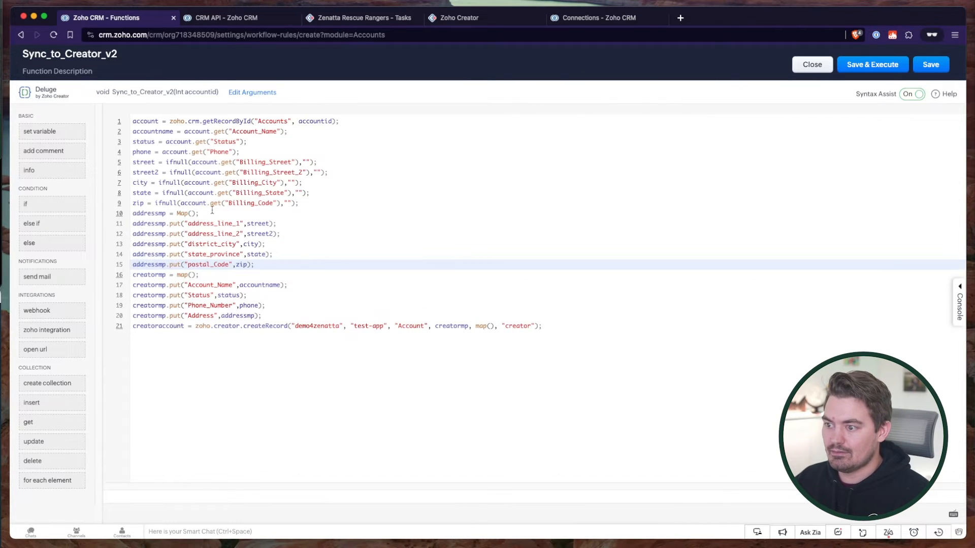
Review the addressmp keys and trace how addressmp feeds creatormp and how creatormp is passed to createRecord
double_click(214, 223)
double_click(209, 234)
double_click(206, 244)
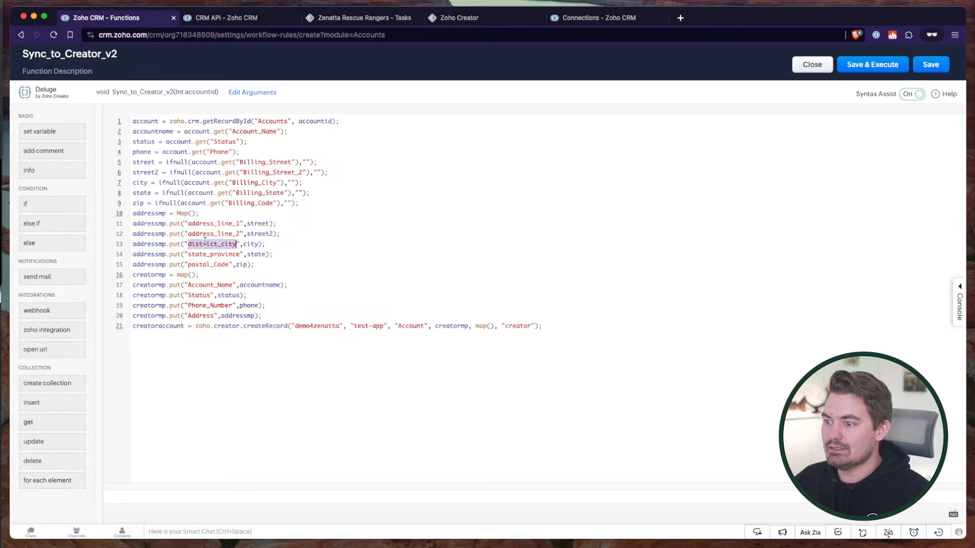
double_click(203, 253)
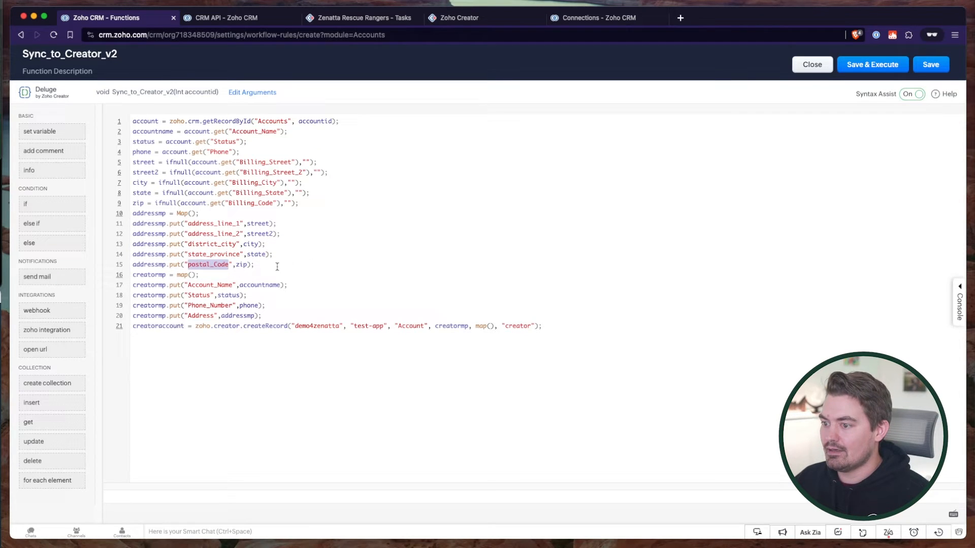
click(276, 266)
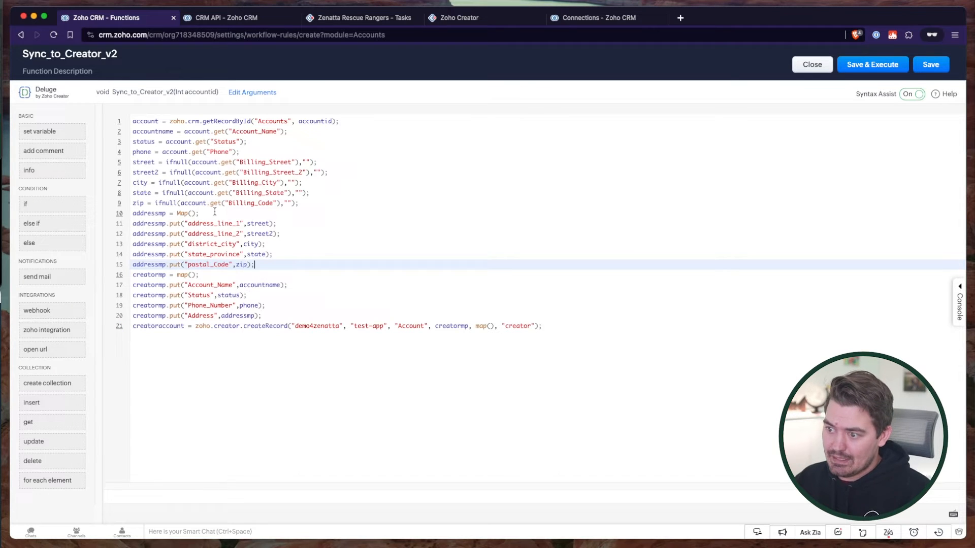
drag(254, 264, 133, 213)
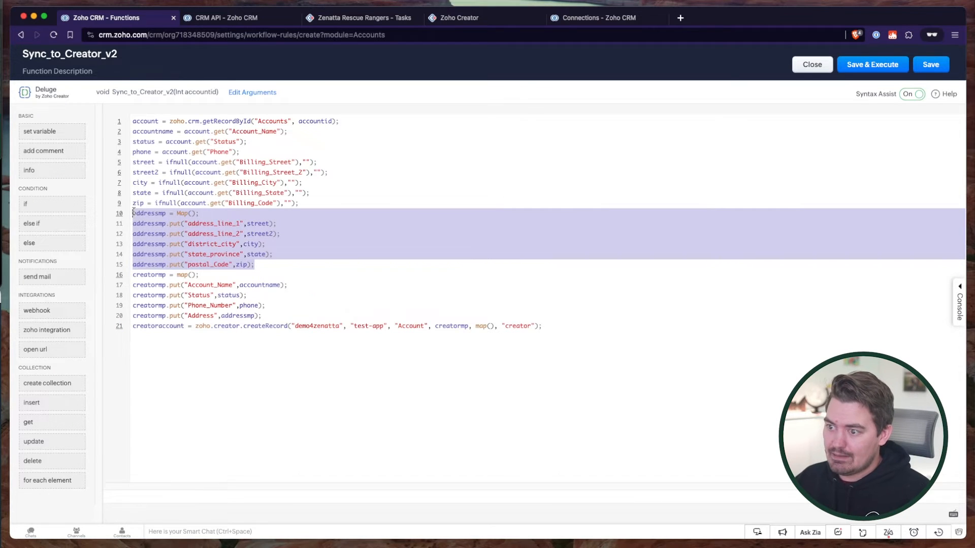
click(291, 305)
drag(286, 316, 130, 275)
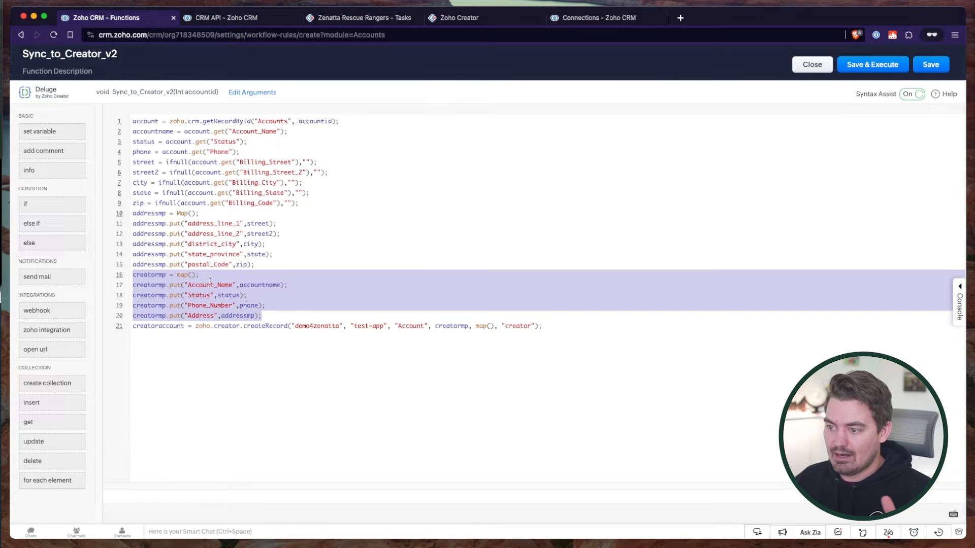
click(297, 318)
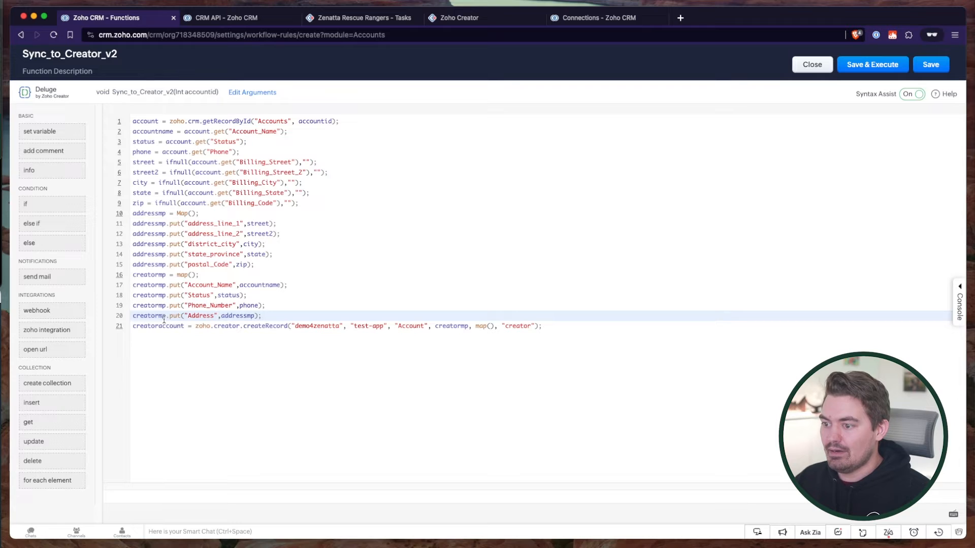
double_click(148, 316)
double_click(466, 325)
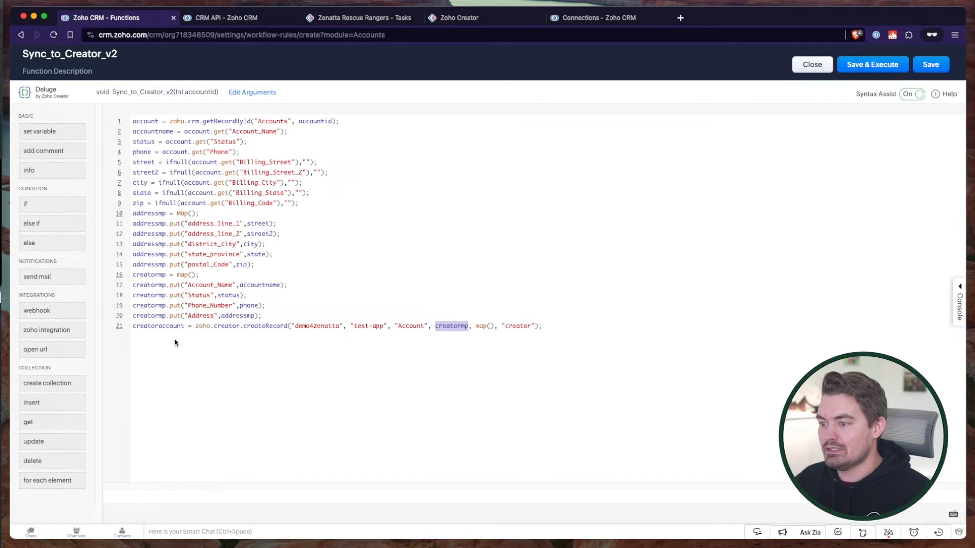
double_click(233, 316)
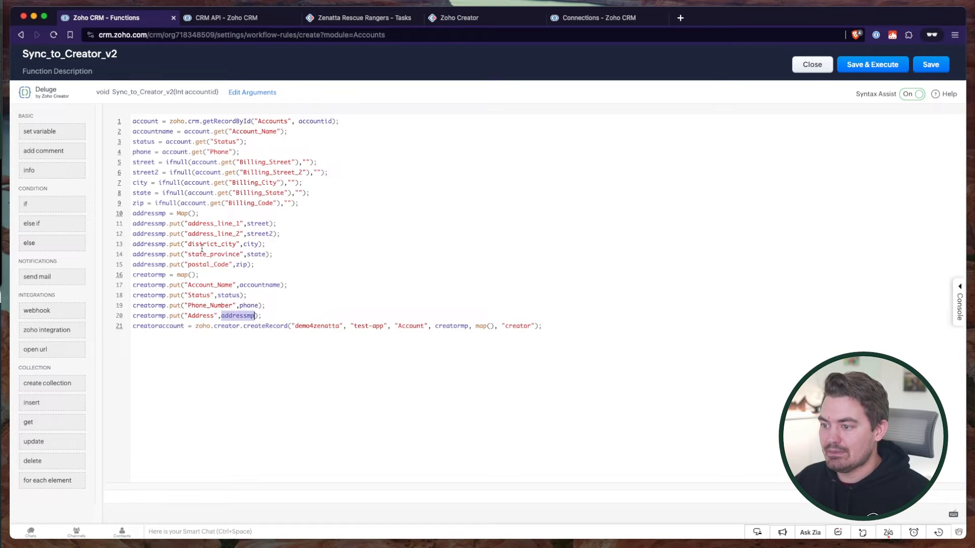
drag(261, 264, 91, 218)
Insert an empty // comment line and a "//search for record" comment between the Address put and the createRecord statement
click(300, 318)
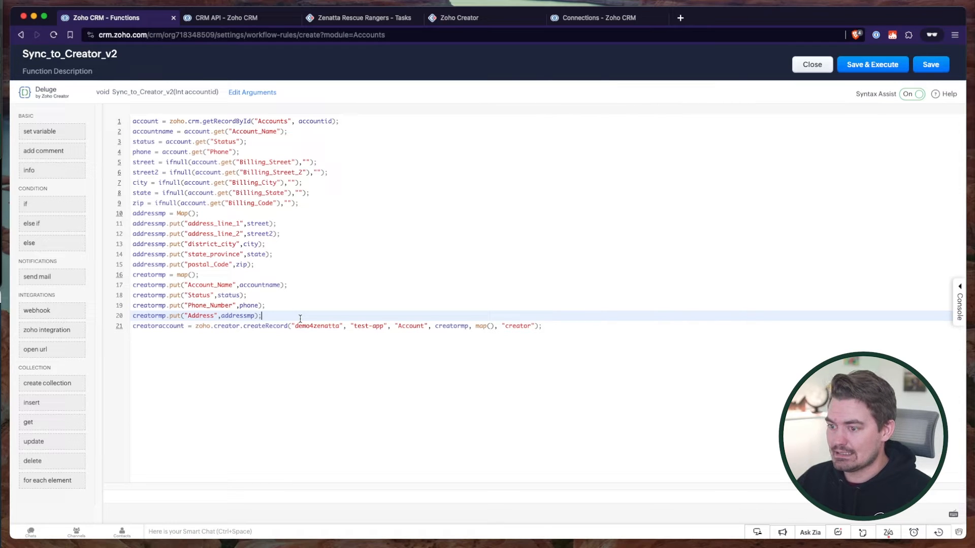
key(Return)
text(//)
key(Return)
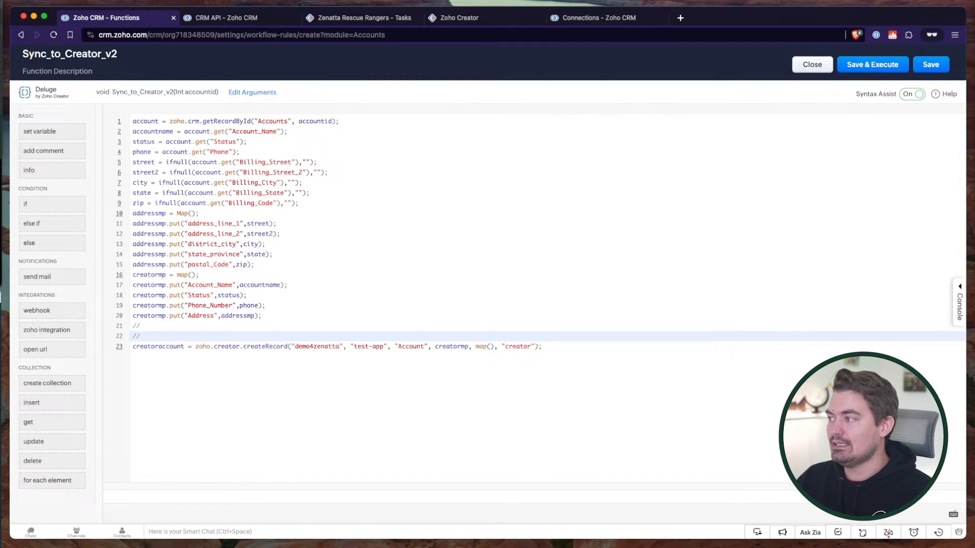
text(//search for account)
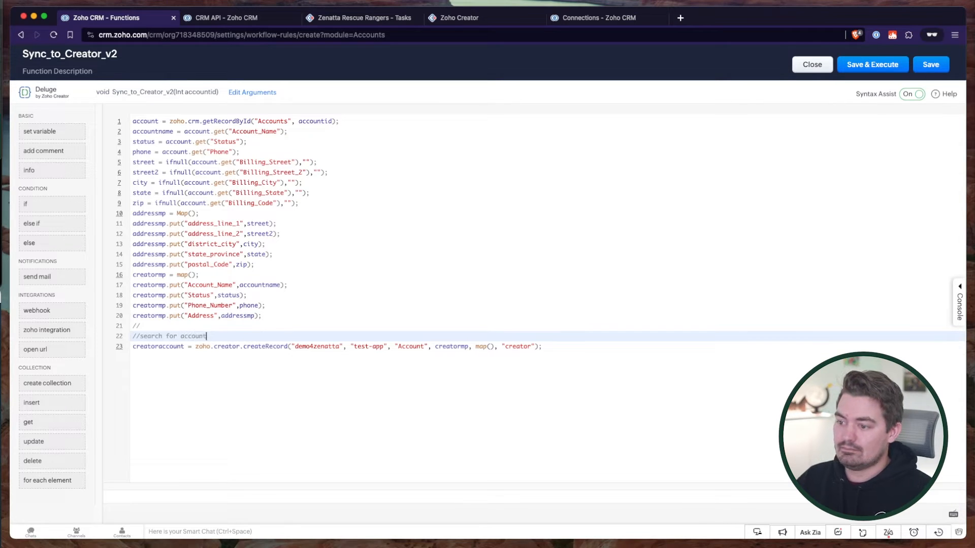
key(alt+BackSpace)
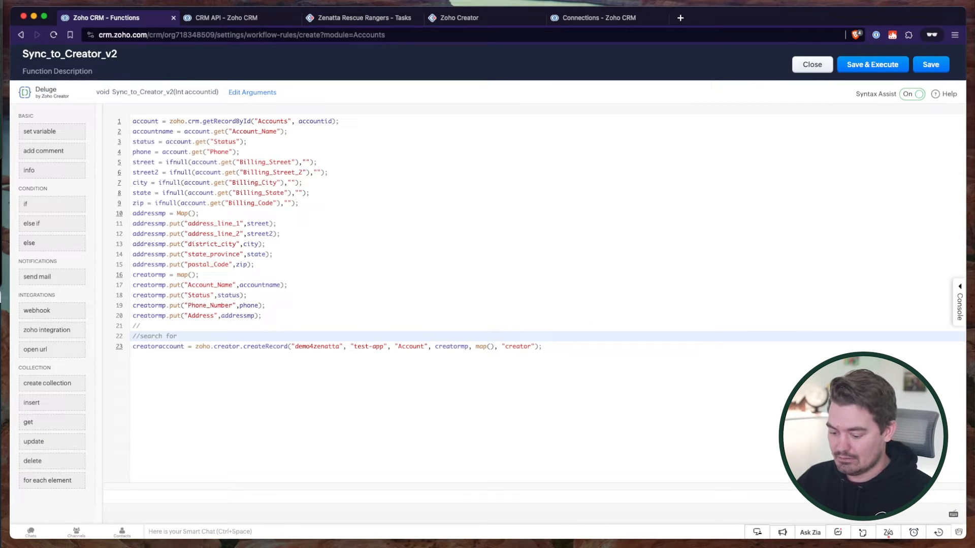
key(Return)
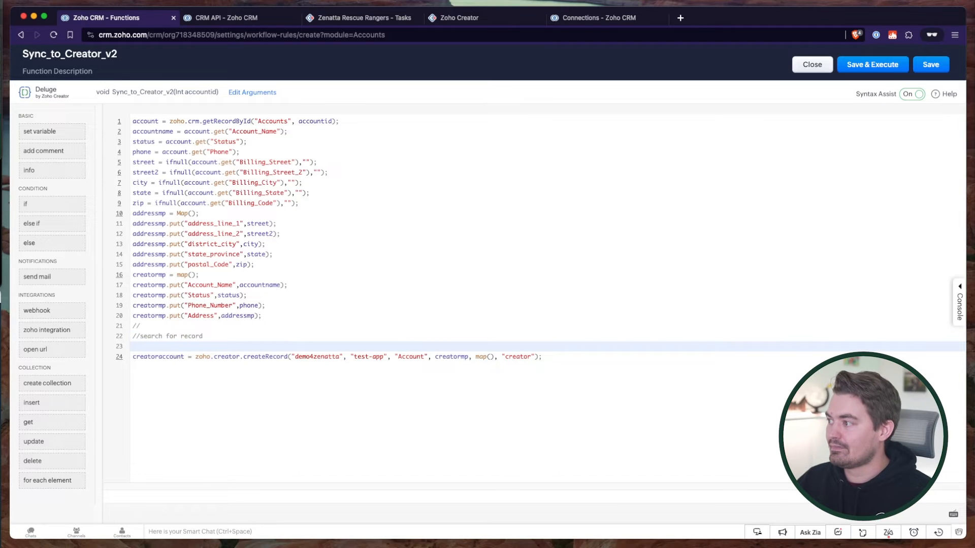
Below the "//search for record" comment, add a statement assigning a zoho.creator.getRecords call with placeholder arguments to the variable search
text(search =)
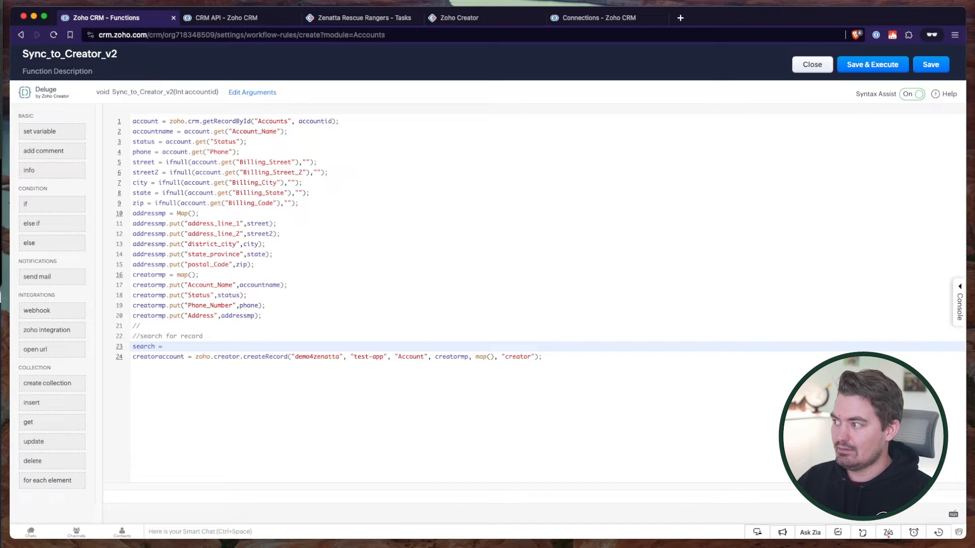
text( zoho.mcre)
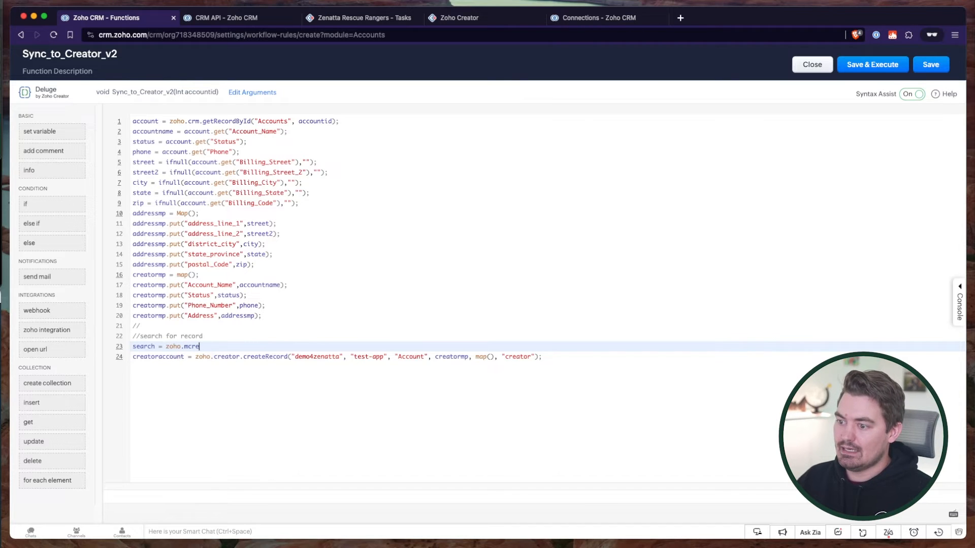
text(dcreat)
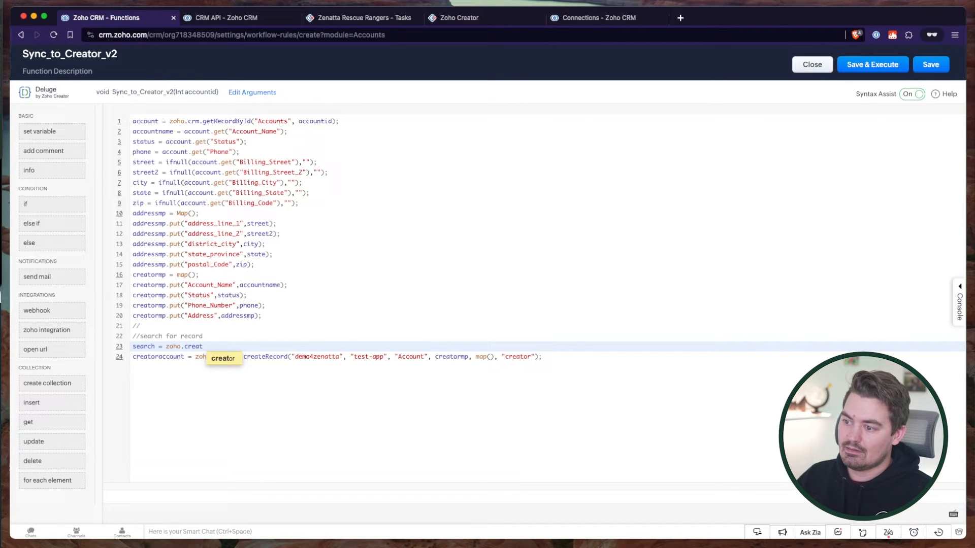
text(oror.)
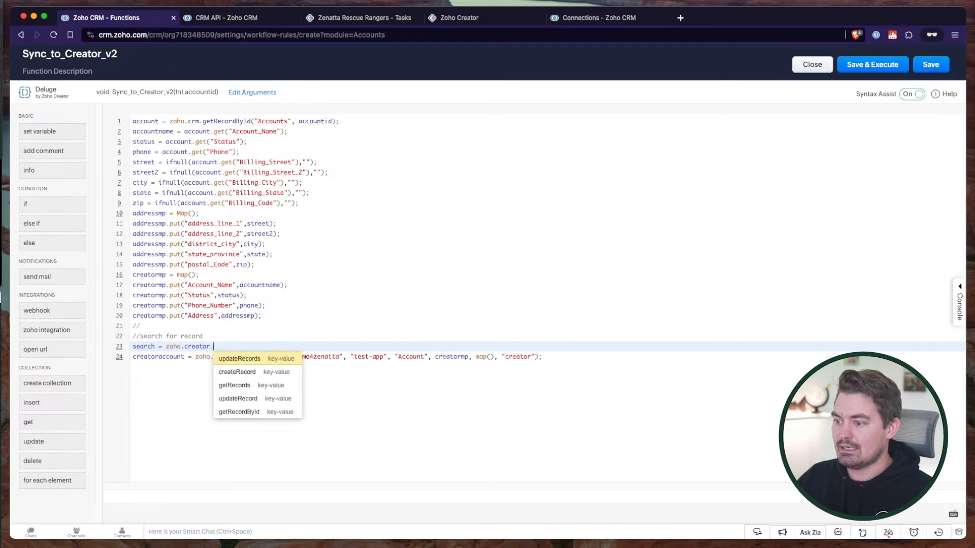
key(Down)
key(Down)
key(Down)
key(Up)
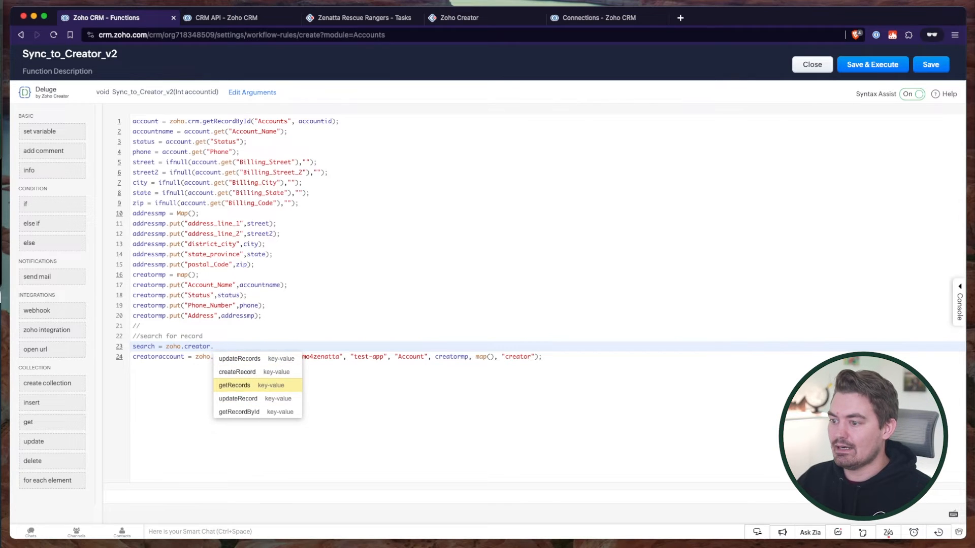
key(Return)
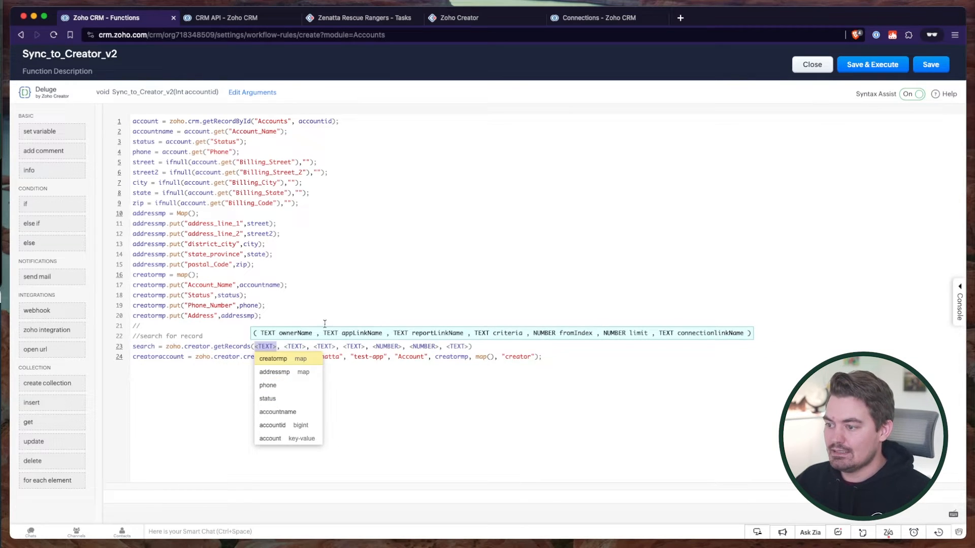
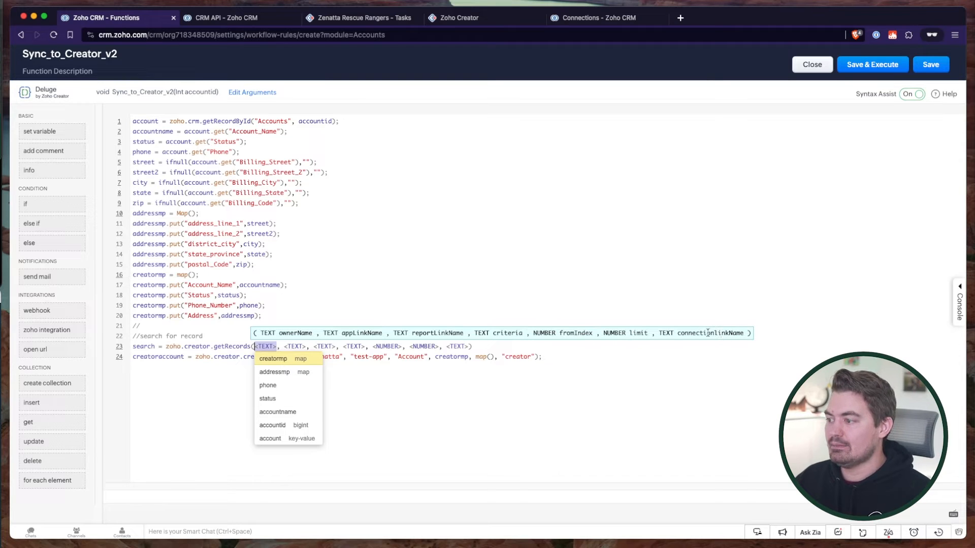
Copy the "demo4zenatta", "test-app" arguments from createRecord and use them as the owner and app link names in getRecords
click(420, 357)
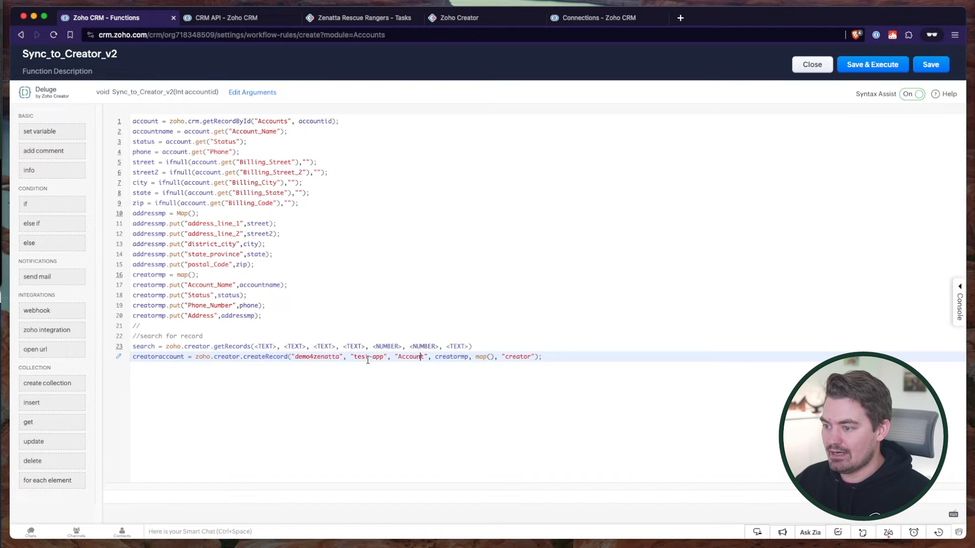
drag(292, 357, 390, 356)
key(super+c)
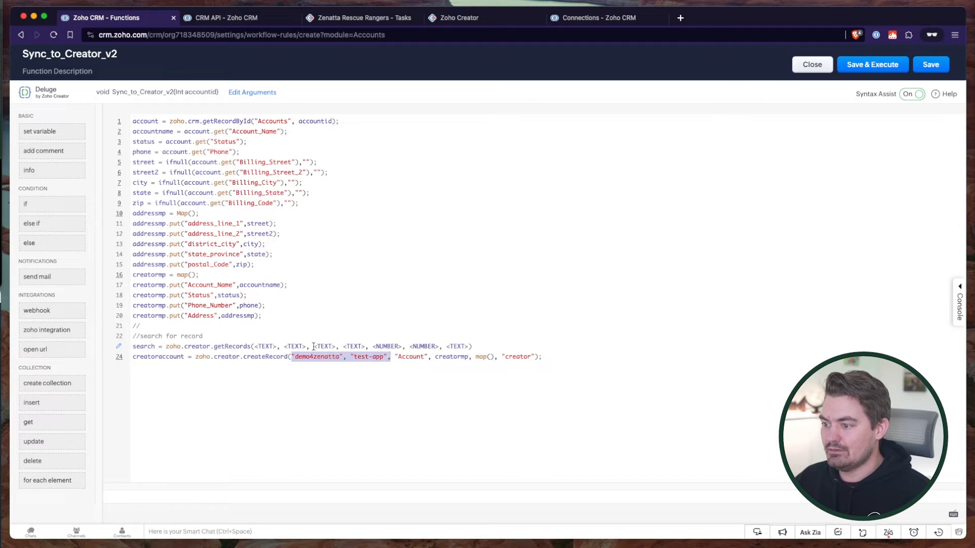
drag(310, 346, 254, 346)
key(super+v)
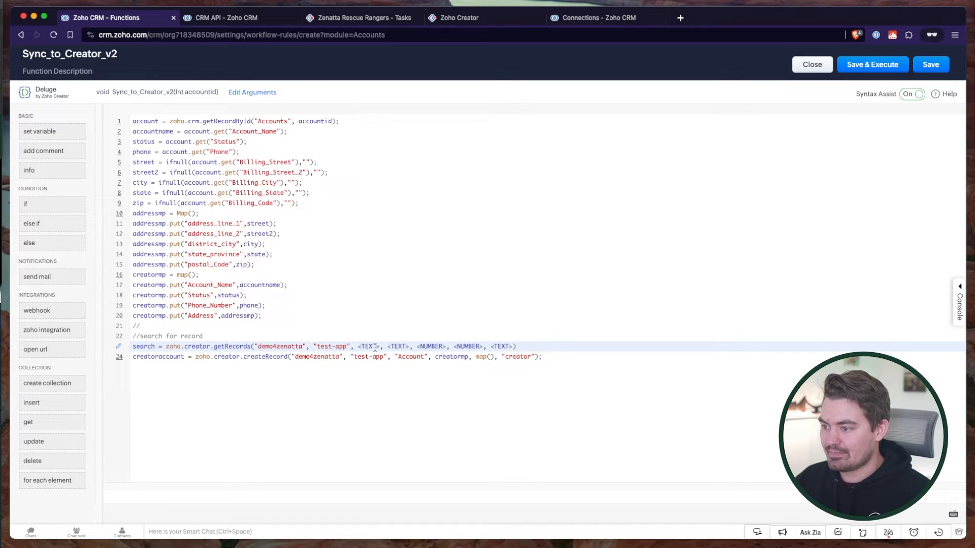
In Zoho Creator, close the Deluge script without keeping it and delete the Account form's ON Load workflow
click(369, 346)
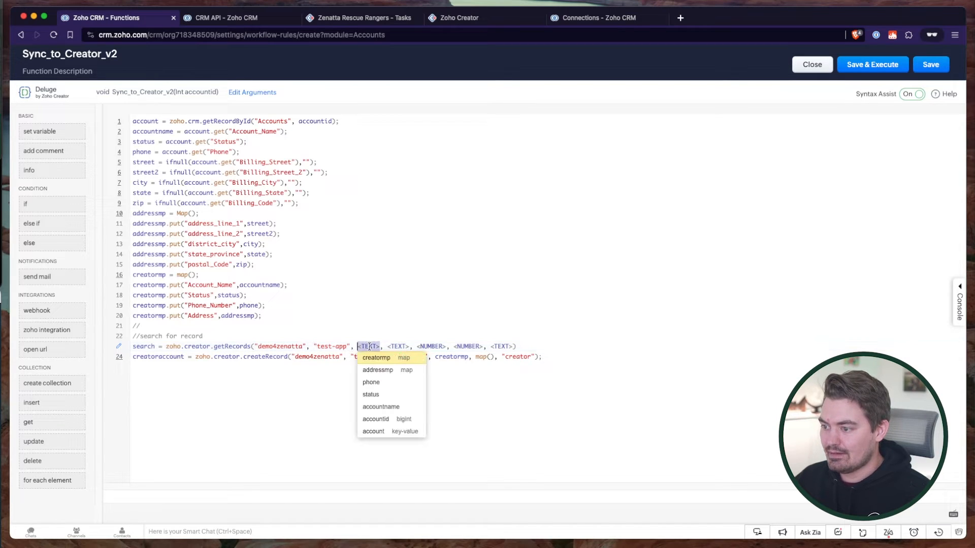
click(461, 21)
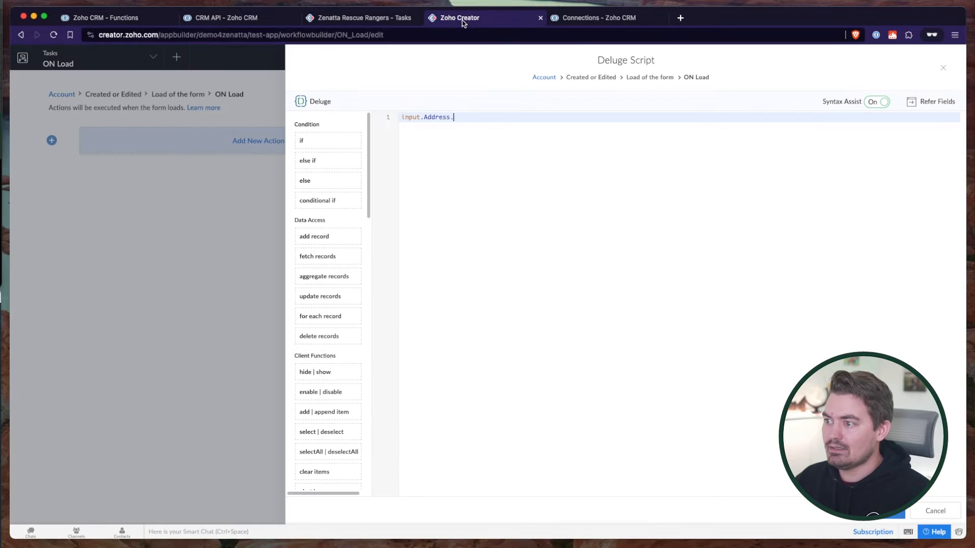
click(943, 67)
click(460, 326)
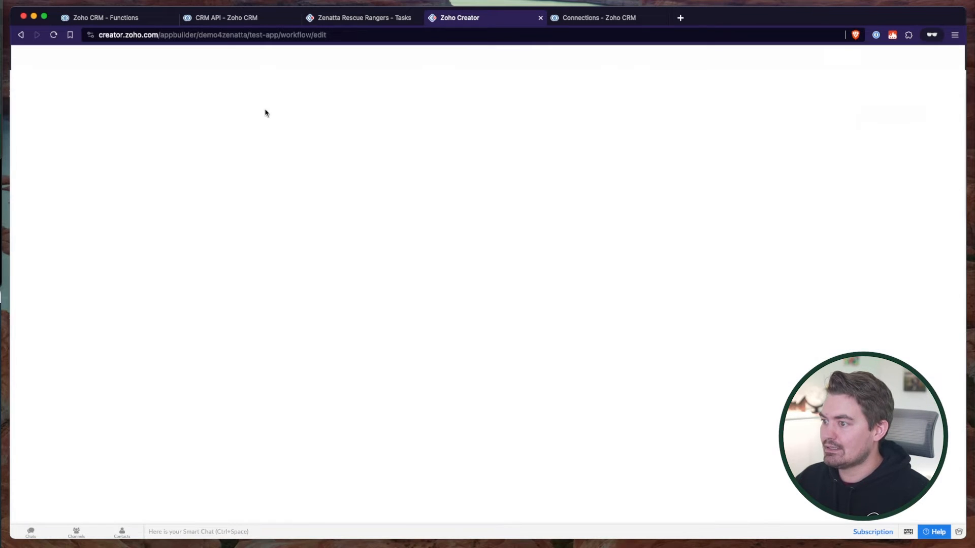
click(246, 199)
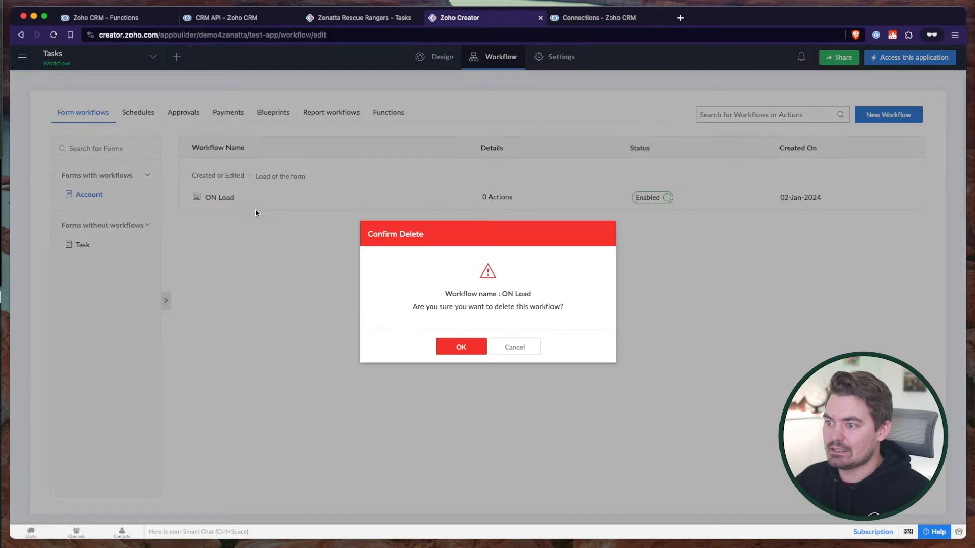
click(457, 345)
Look up the All Accounts report's link name, then set getRecords' report argument to "All_Accounts" and its criteria to an empty string
click(81, 58)
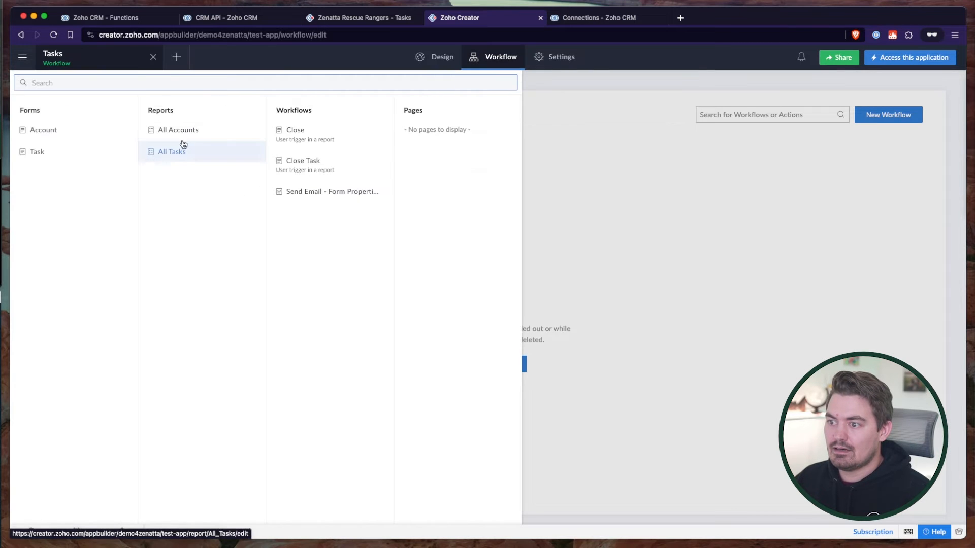
click(189, 131)
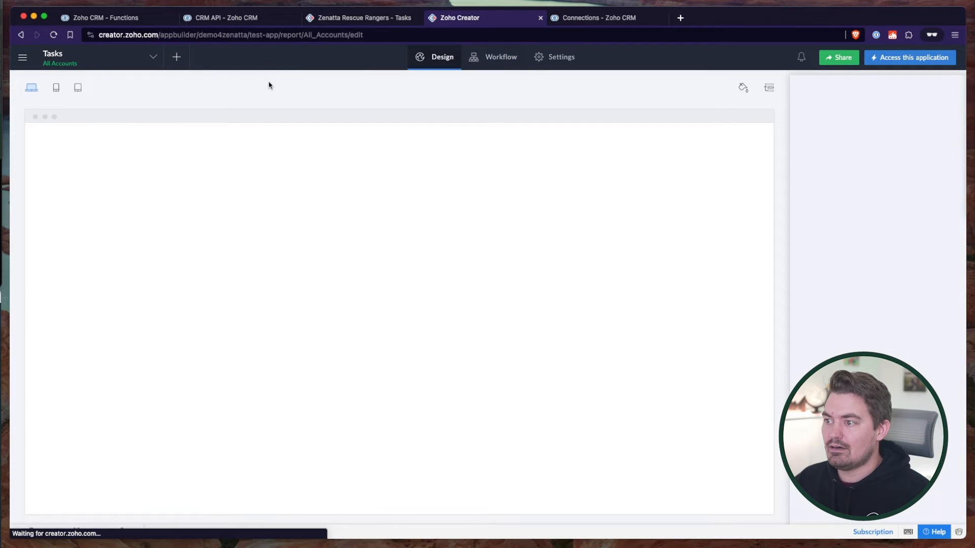
double_click(335, 35)
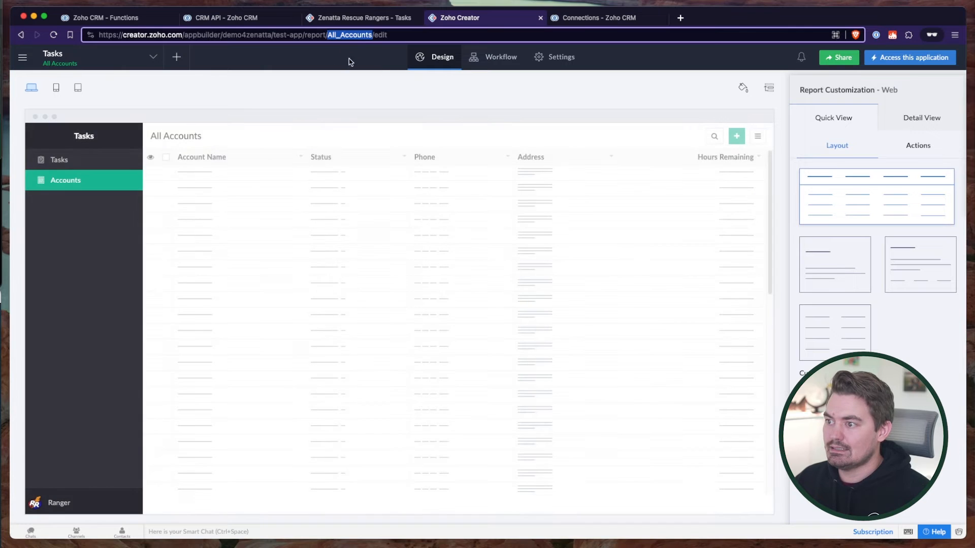
click(106, 19)
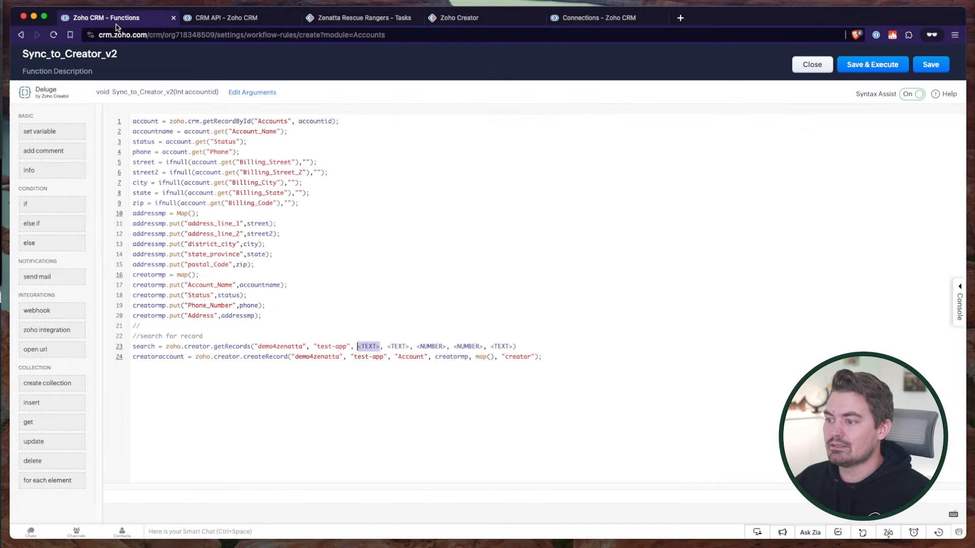
text("All_Accounts")
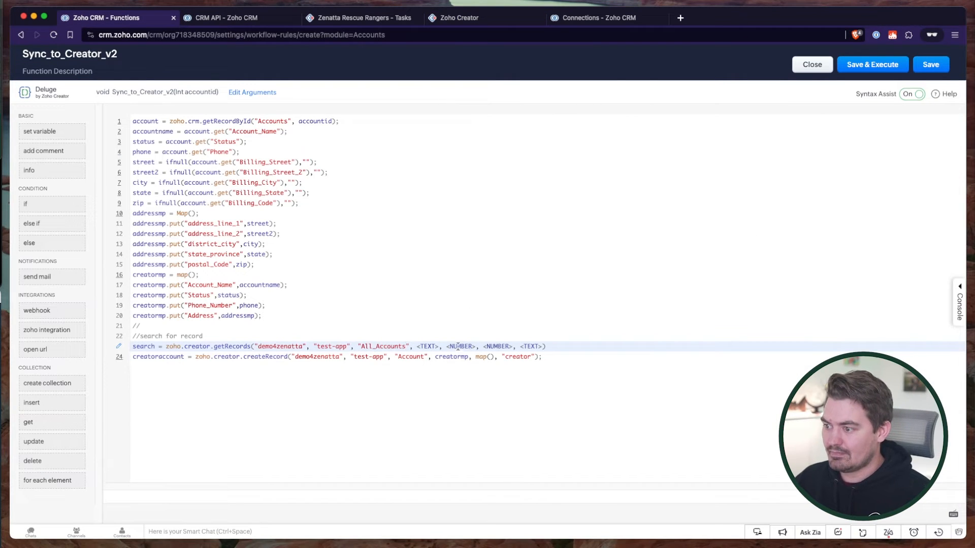
click(436, 345)
text(")
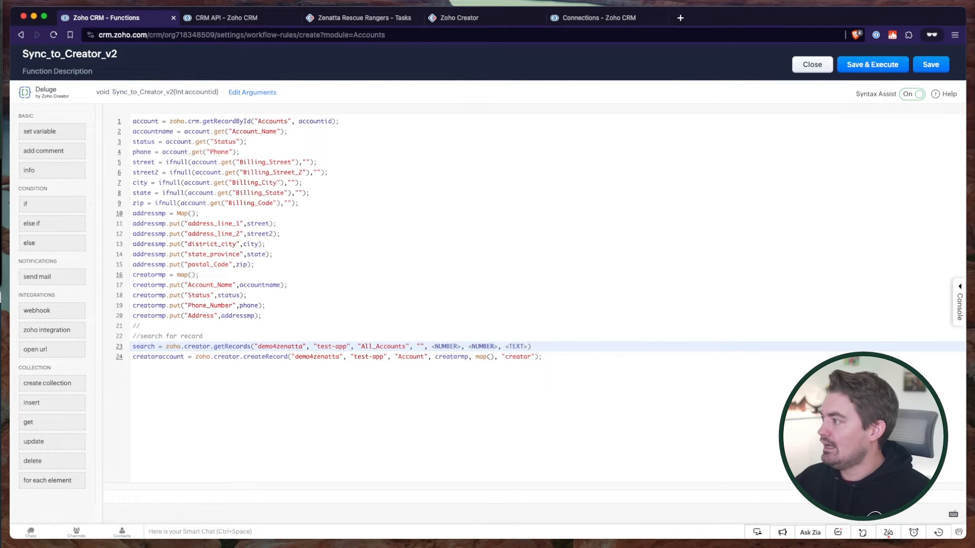
Open the Account form in the Zoho Creator builder and copy the CRM Account field's link name
key(super+Tab)
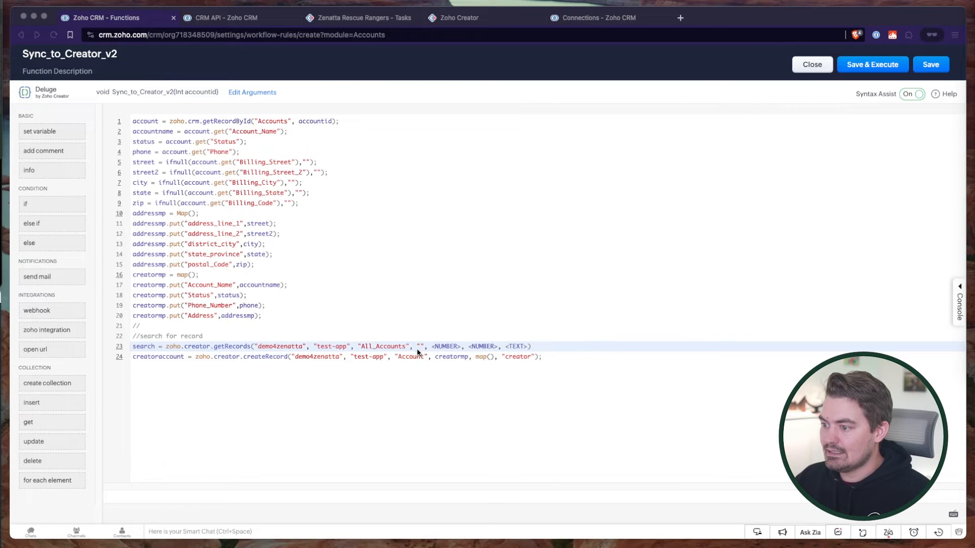
click(459, 18)
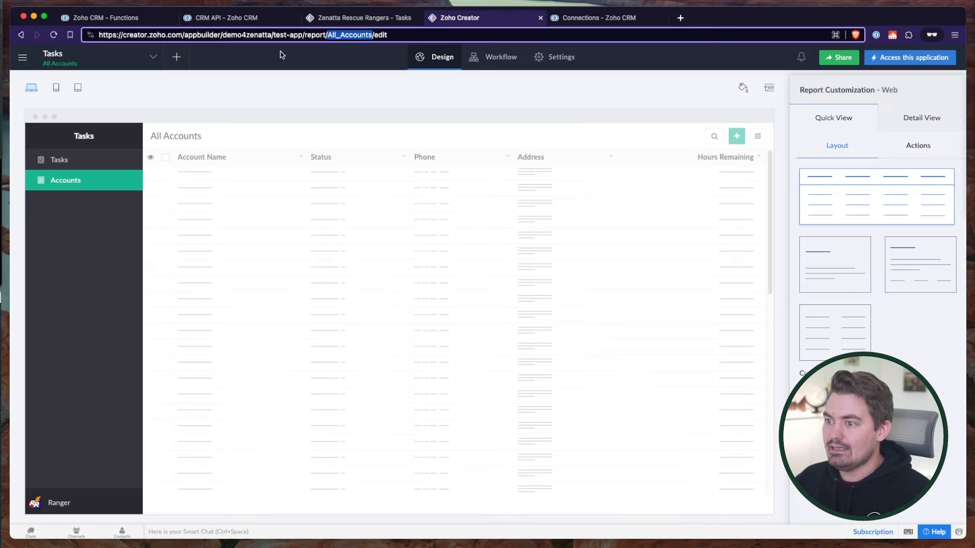
click(349, 23)
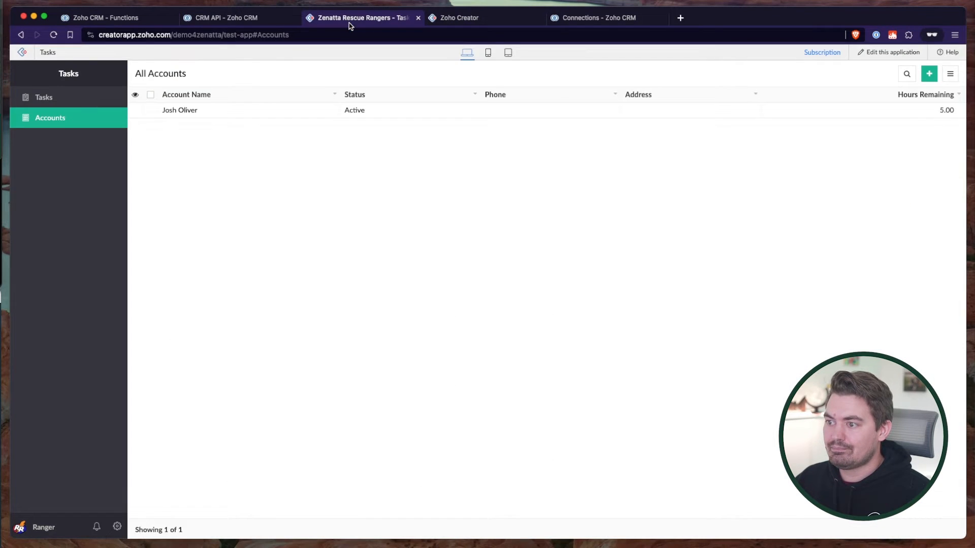
click(478, 20)
click(76, 63)
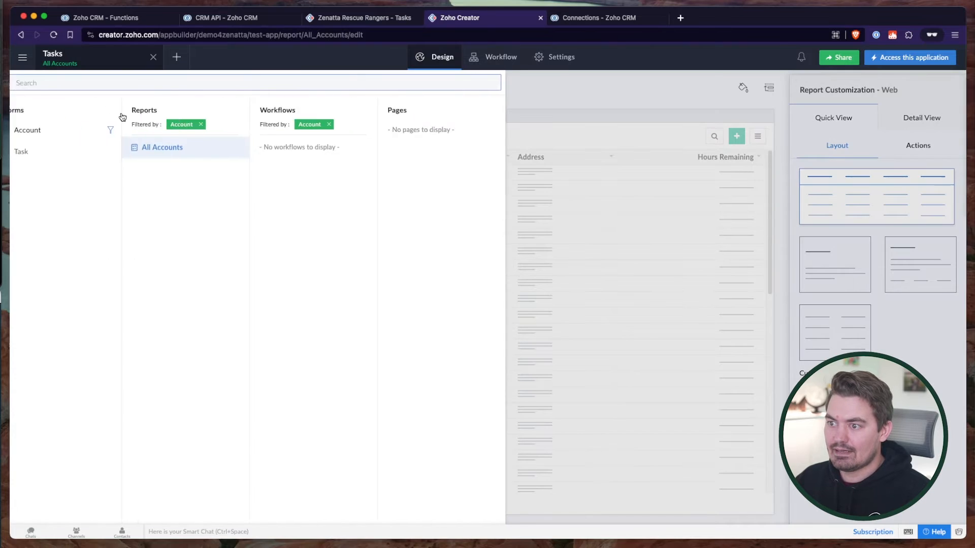
click(43, 130)
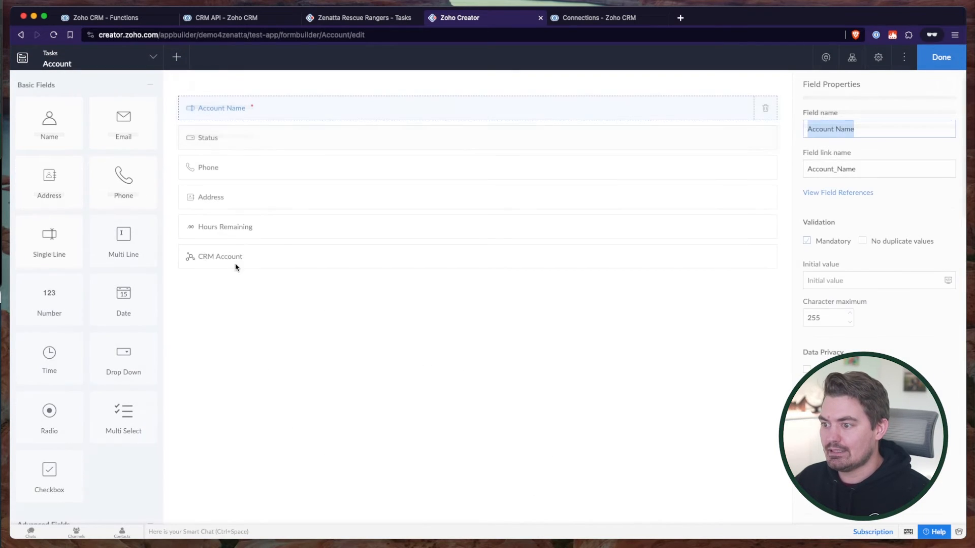
click(248, 255)
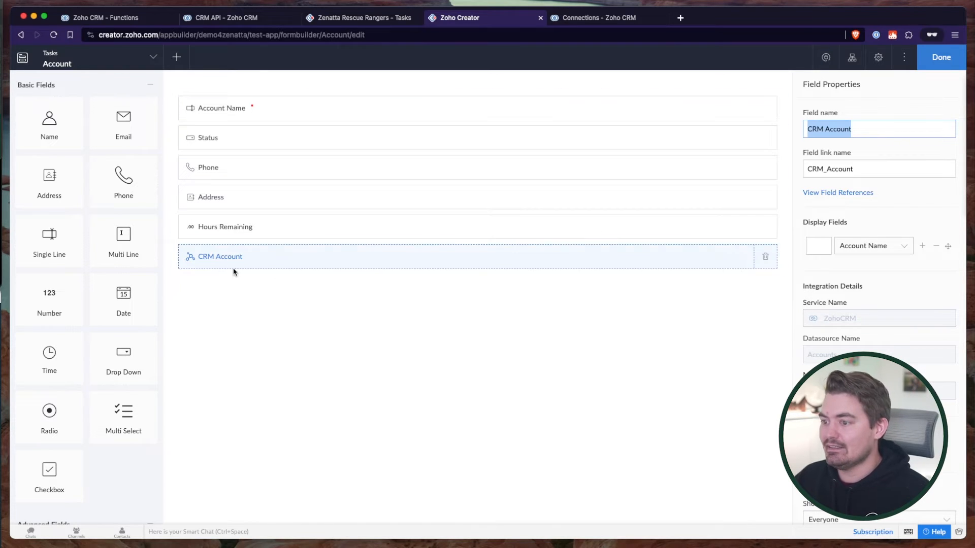
double_click(843, 169)
key(super+c)
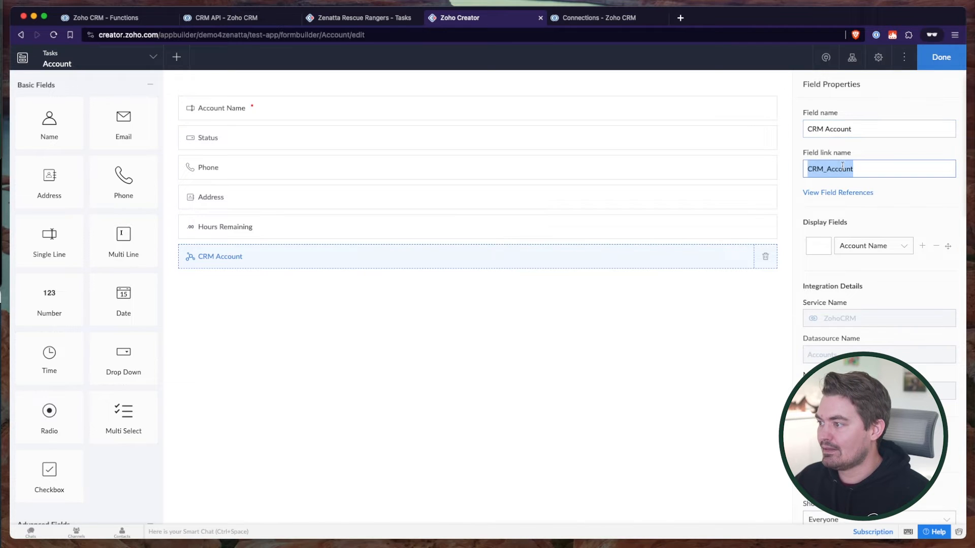
In the CRM function's getRecords call, enter the copied field link name as the start of the criteria: "CRM_Account==\""
click(106, 17)
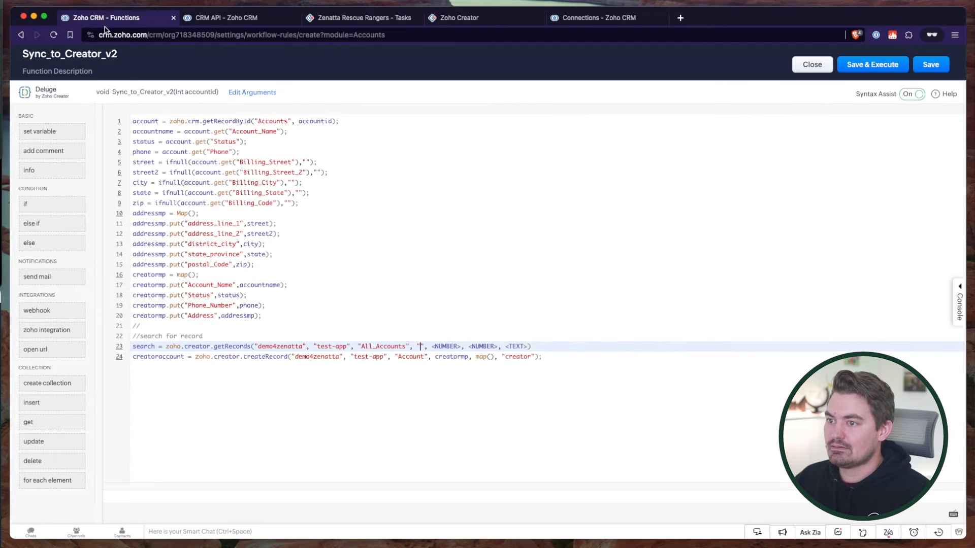
key(super+v)
text(=)
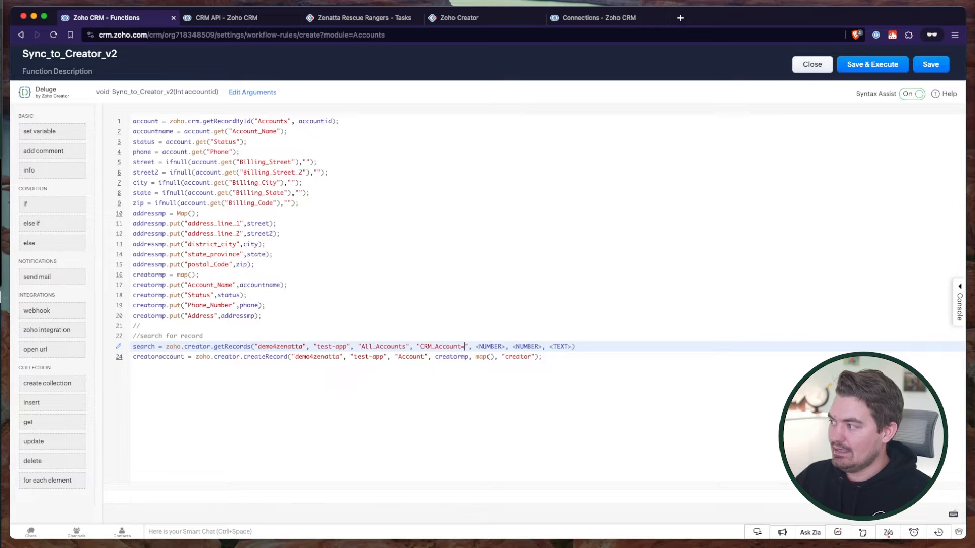
text(=)
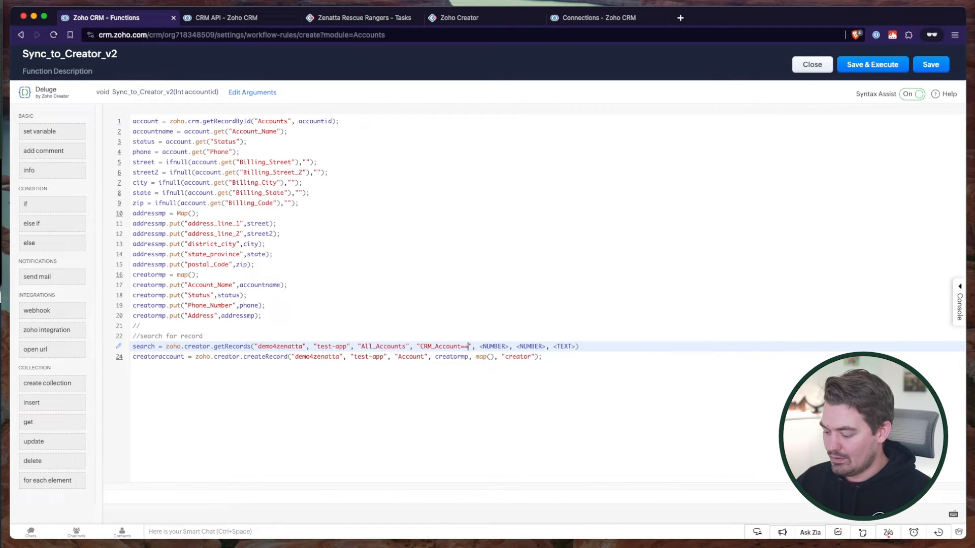
text(\)
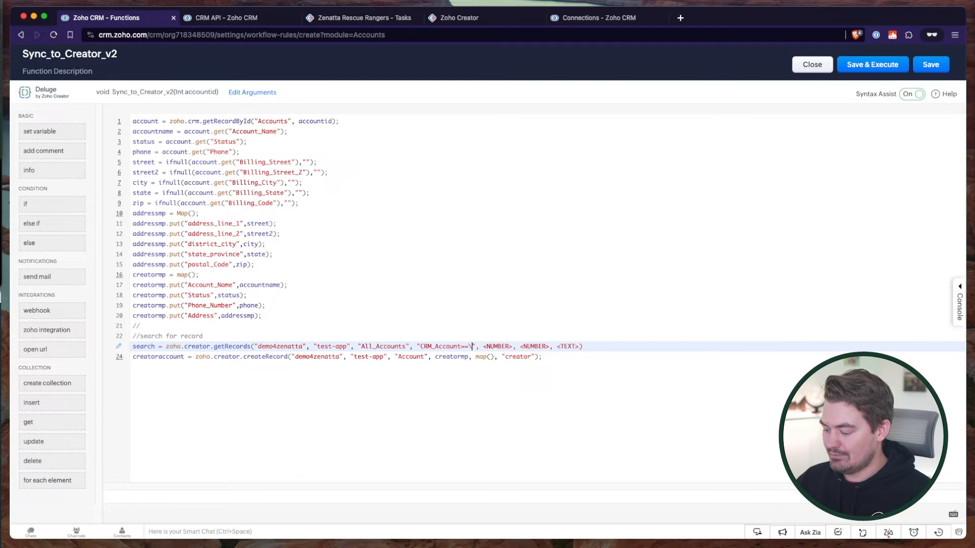
text("")
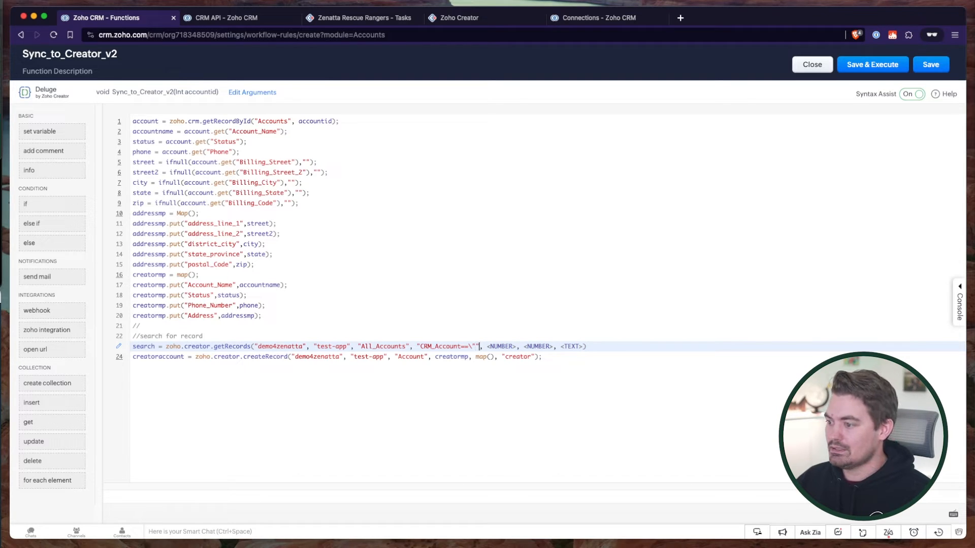
Complete the getRecords criteria on line 23 by concatenating accountid between escaped quotes: "CRM_Account==\""+accountid+"\""
text(+)
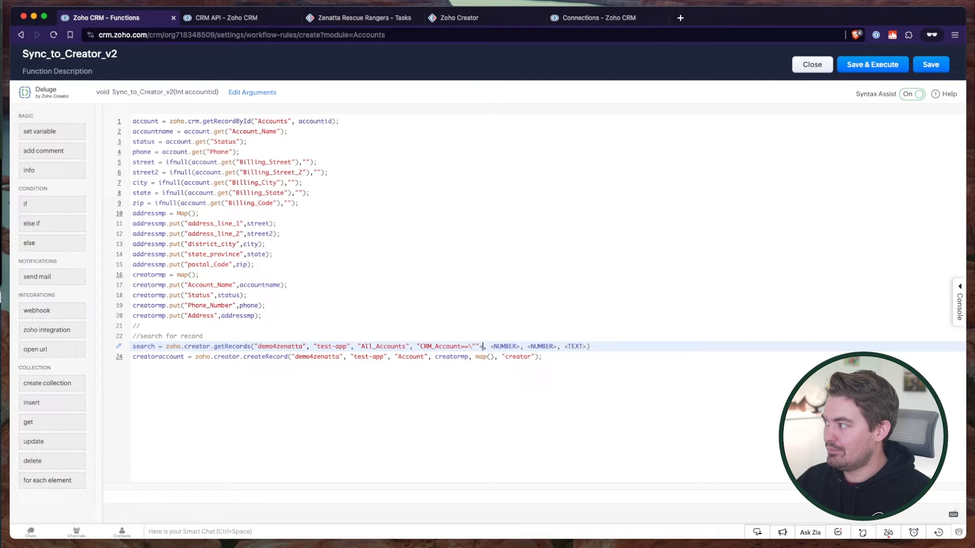
text(accountid")
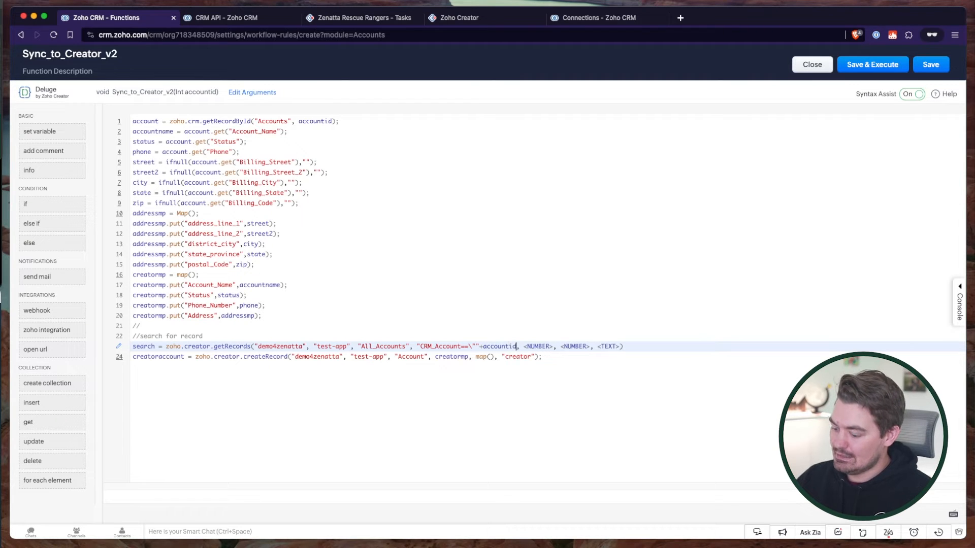
text(+")
key(Return)
key(BackSpace)
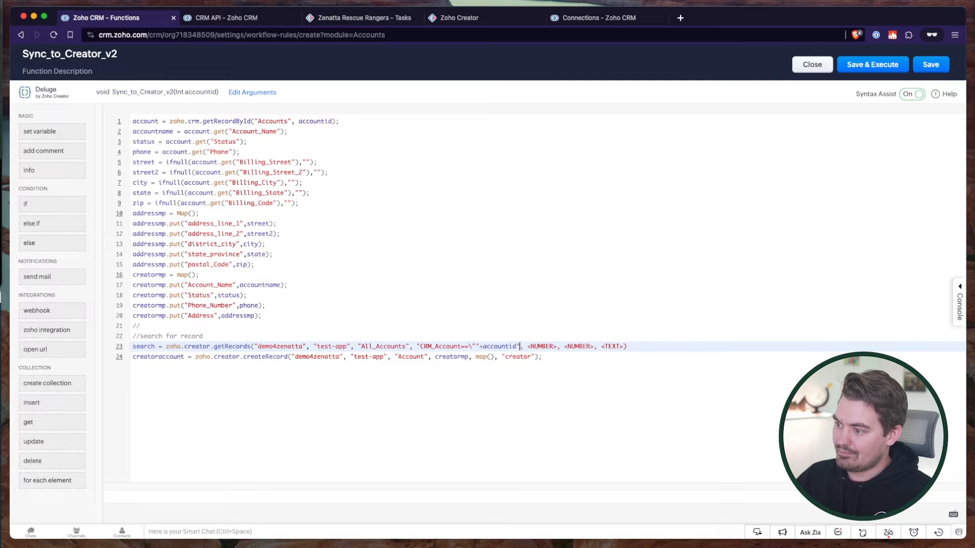
text(\)
text("\)
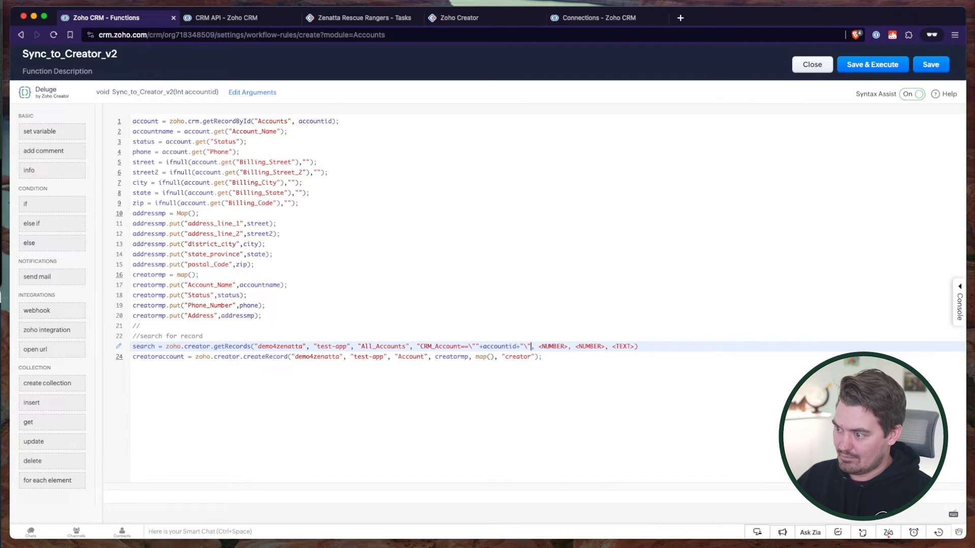
text(")
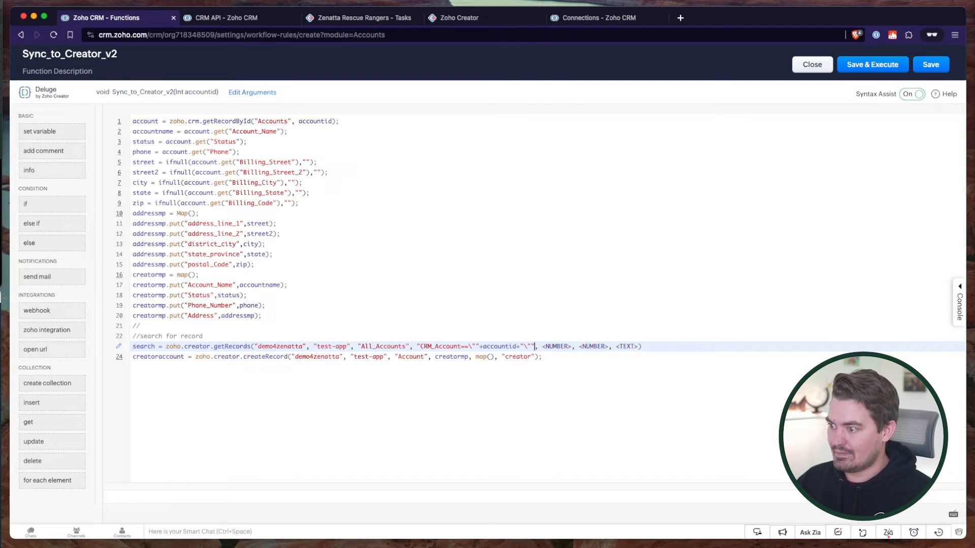
drag(475, 346, 468, 346)
text(')
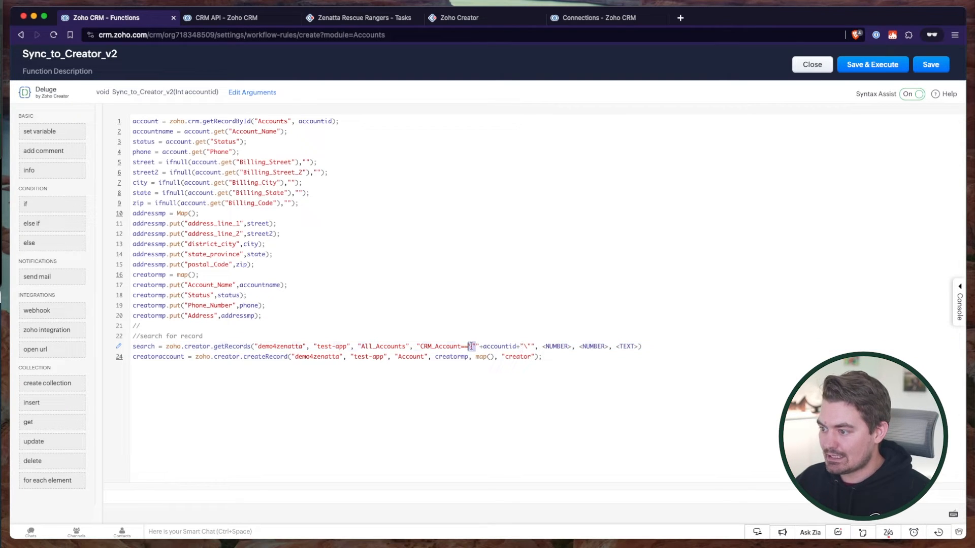
text(\)
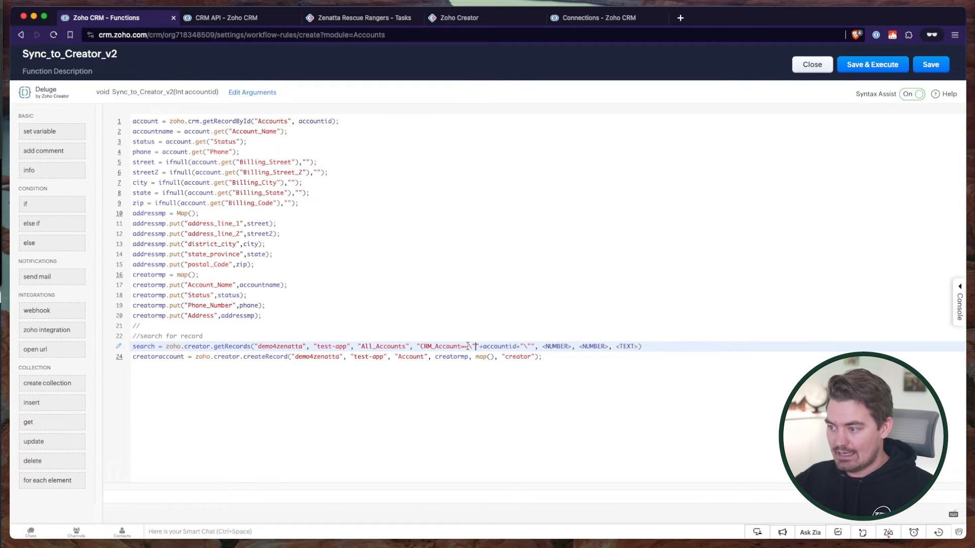
Fill the remaining getRecords arguments with 1, 1 and the connection "creator", and end the statement with a semicolon
click(570, 346)
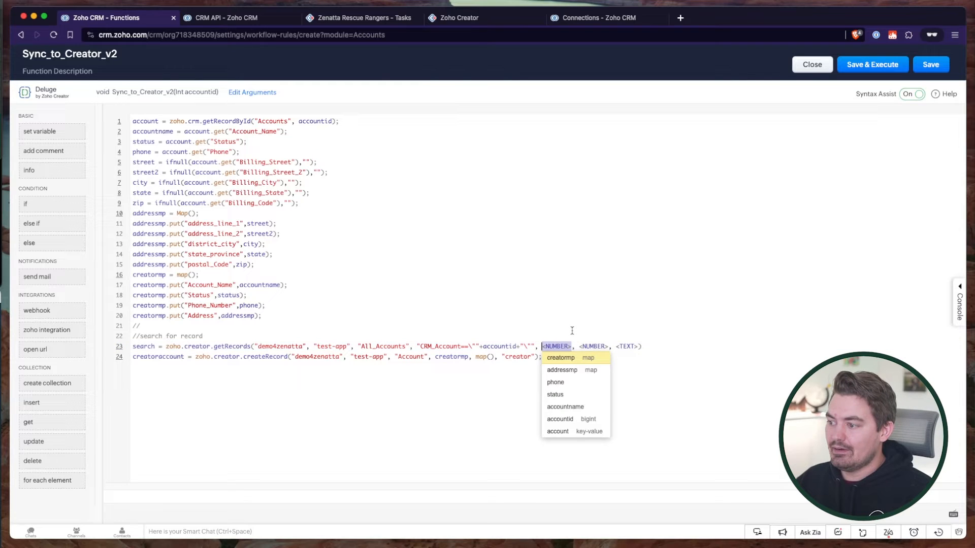
text(1)
click(569, 346)
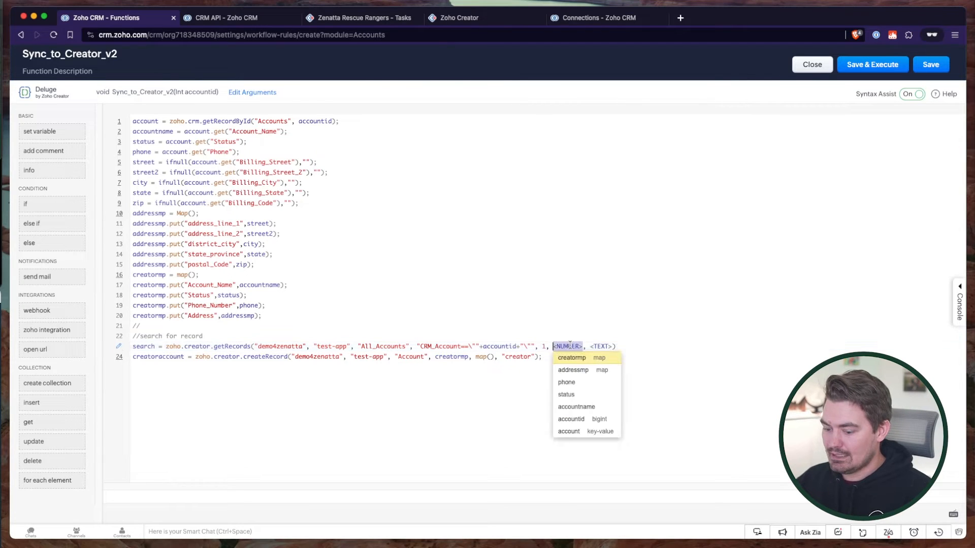
text(1)
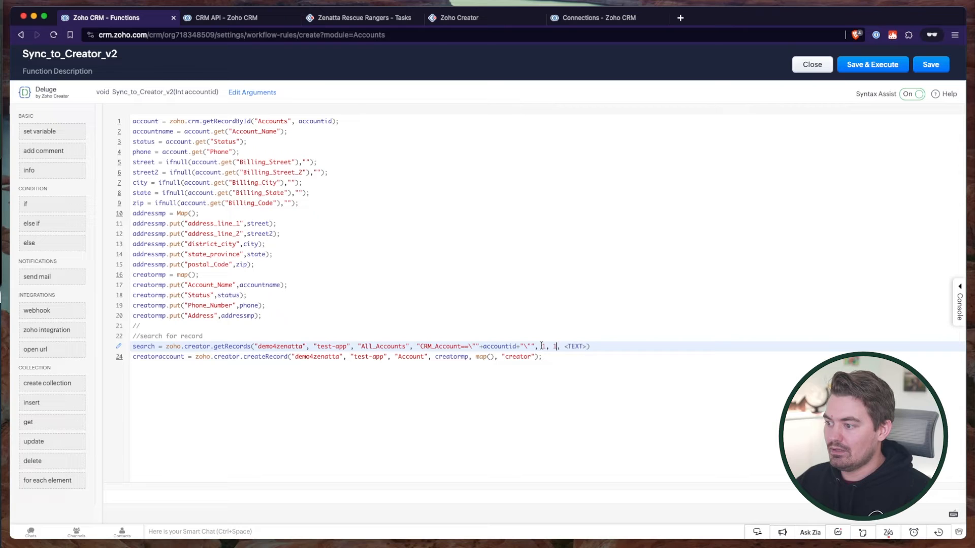
click(570, 347)
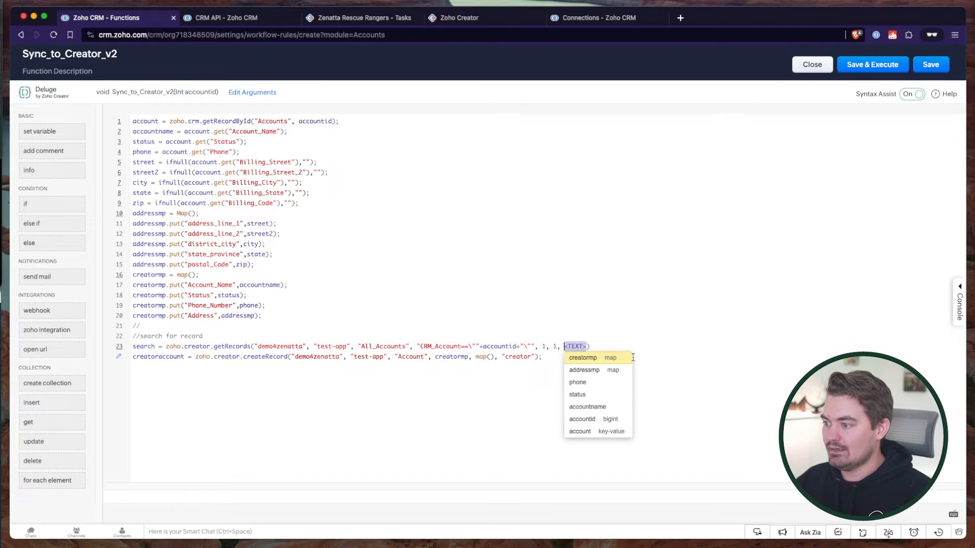
text(":)
key(BackSpace)
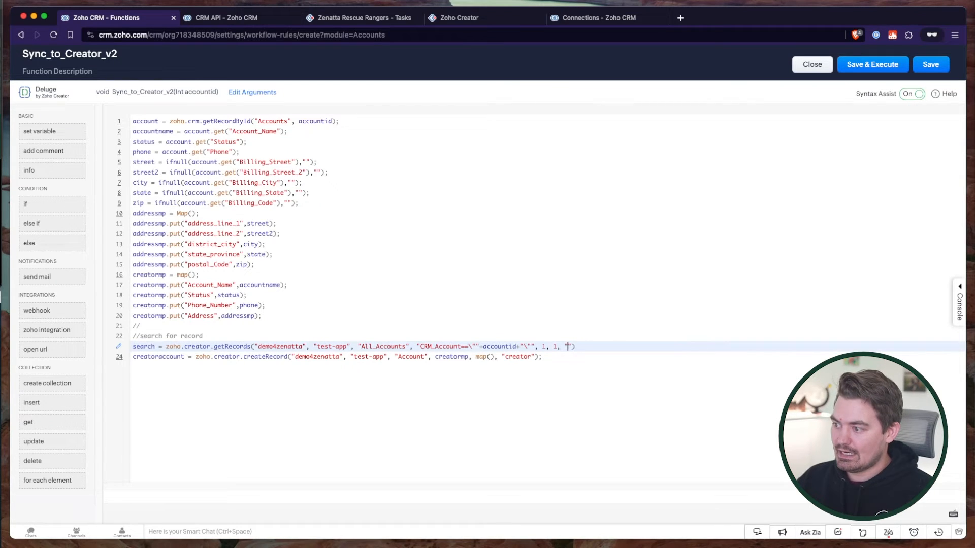
text(creator)
key(End)
text(;)
Comment out the createRecord line and add "info search;" on a new line above it
key(Return)
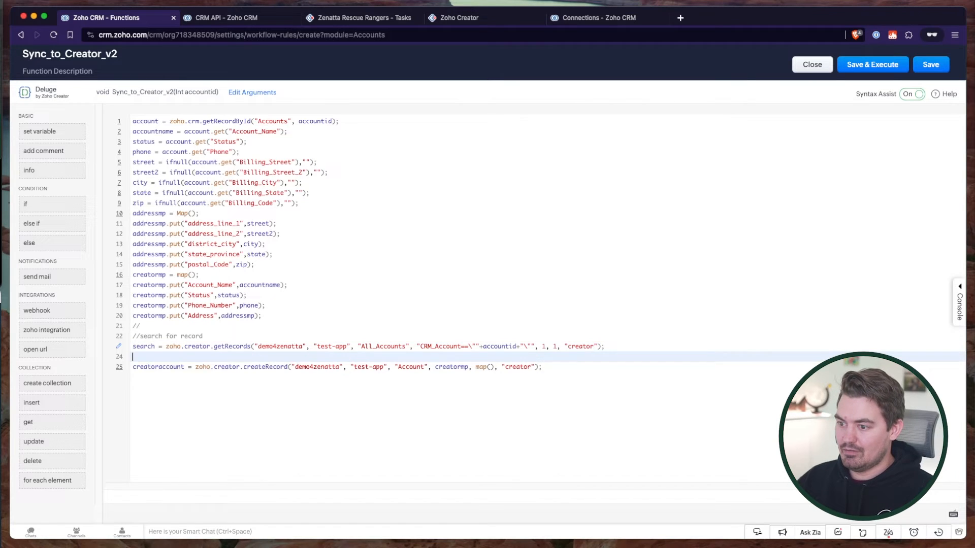
key(Down)
key(super+slash)
key(Up)
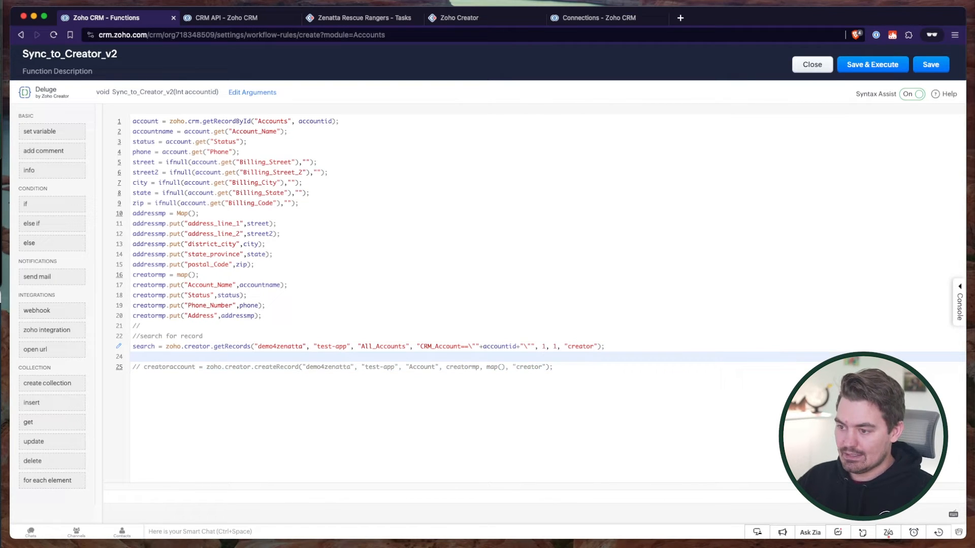
text(info search;')
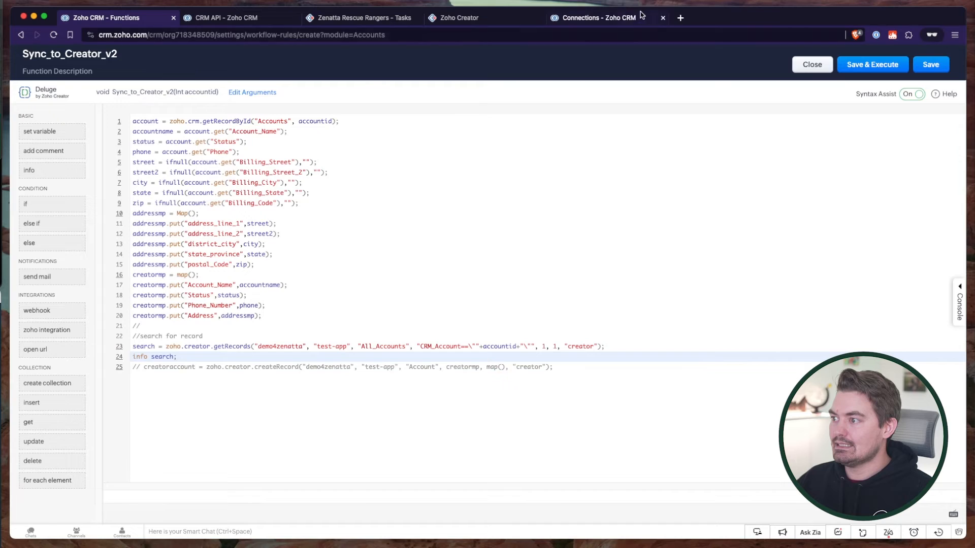
Open the Zenatta Creator Test account in the CRM Accounts module and copy its record ID from the URL
click(599, 17)
click(269, 59)
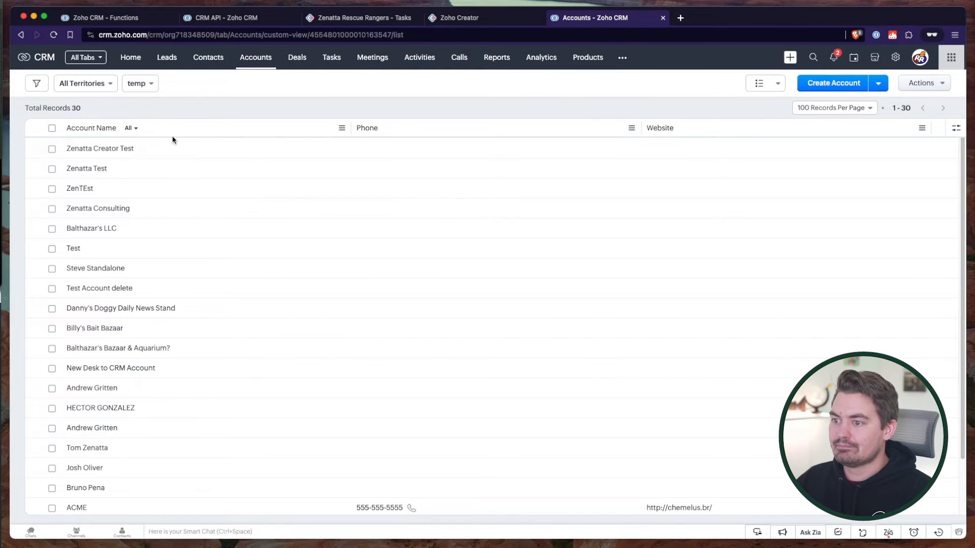
click(104, 150)
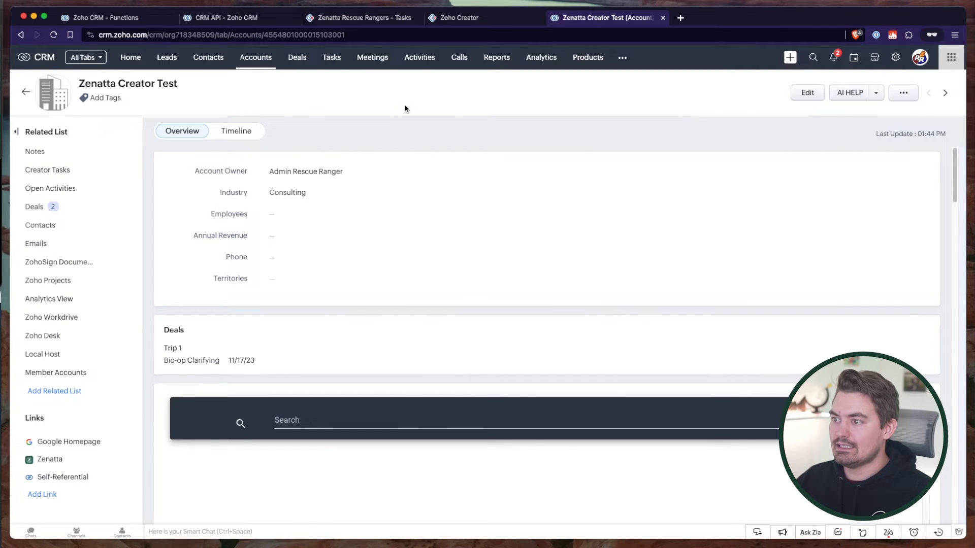
double_click(312, 35)
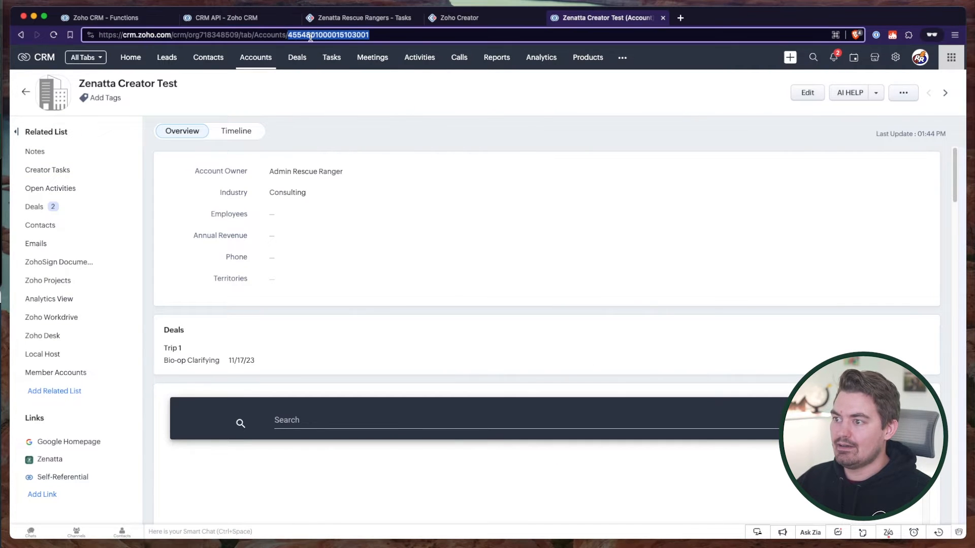
Check the All Accounts report in the Creator test app, then return to the CRM account record
click(467, 16)
click(357, 20)
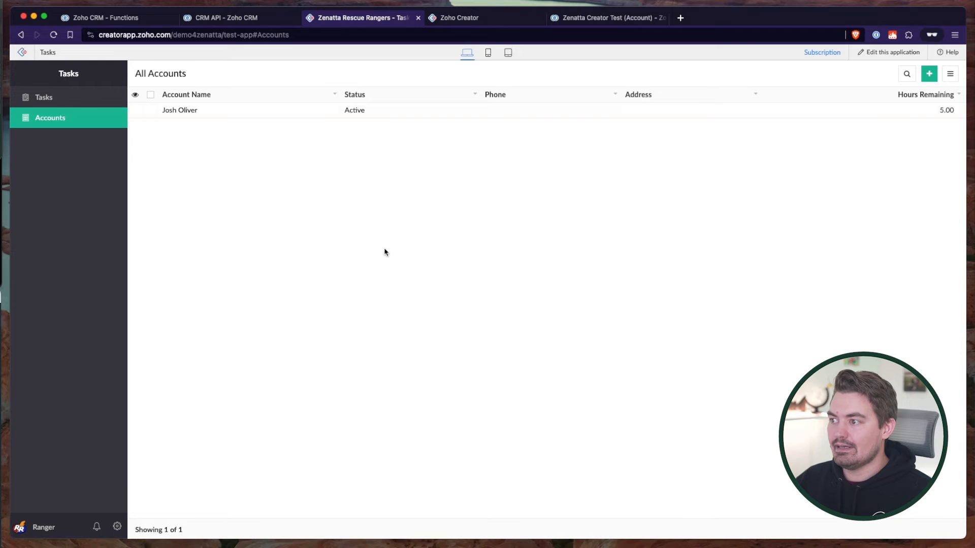
click(607, 19)
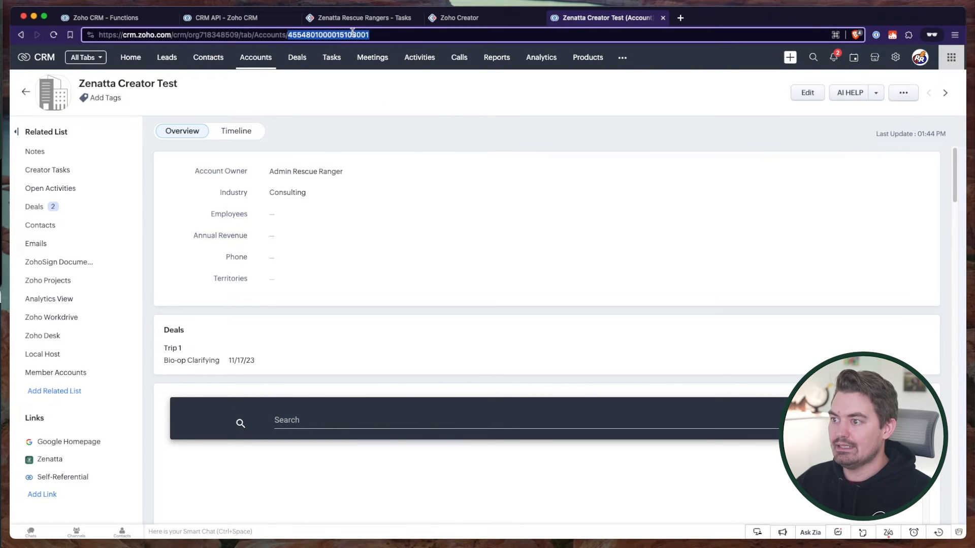
Save and execute the Sync_to_Creator_v2 function with the copied CRM record ID as the accountid argument
click(102, 21)
click(875, 70)
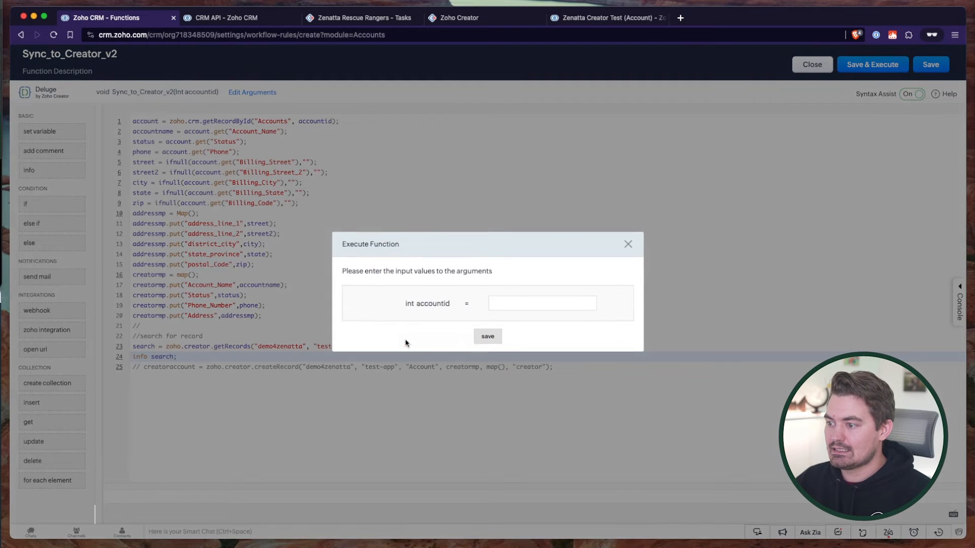
key(super+v)
click(480, 338)
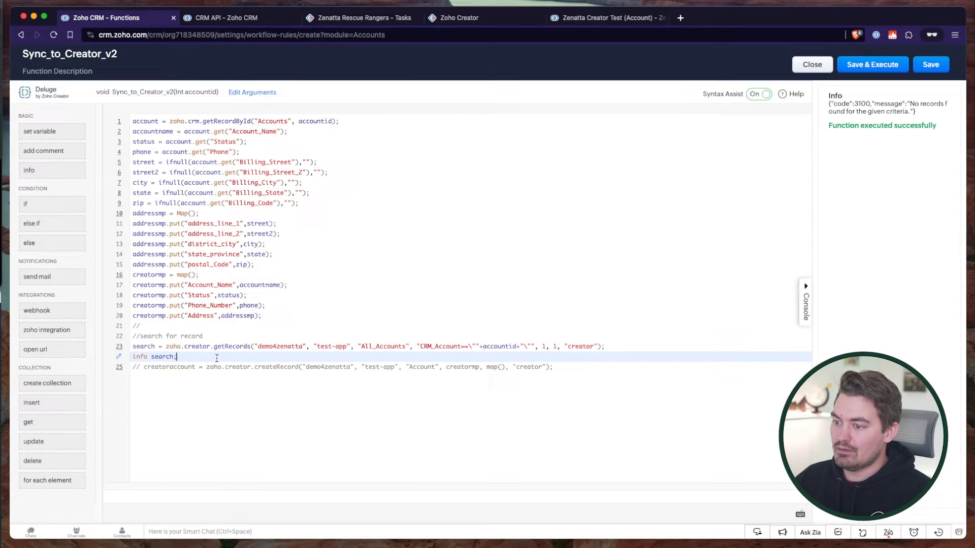
Below the info line, add the condition if(search.get("code") == "3100")
key(Return)
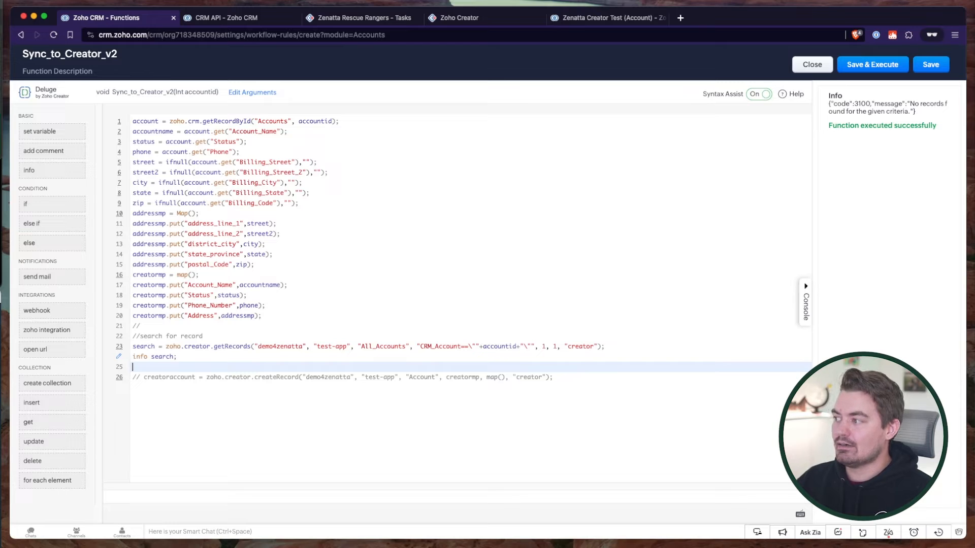
text(if()searc)
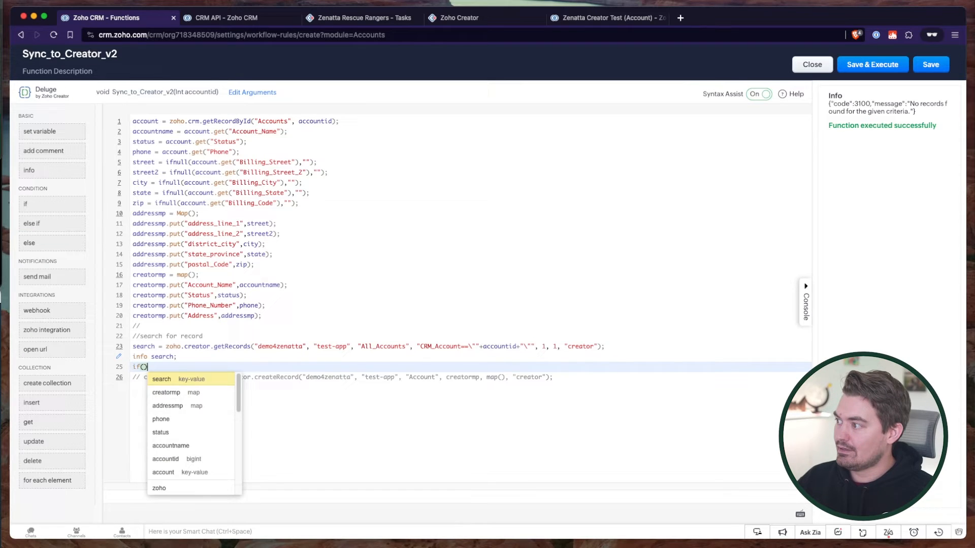
key(BackSpace)
key(BackSpace)
key(BackSpace)
key(BackSpace)
key(BackSpace)
key(BackSpace)
text(search.get)
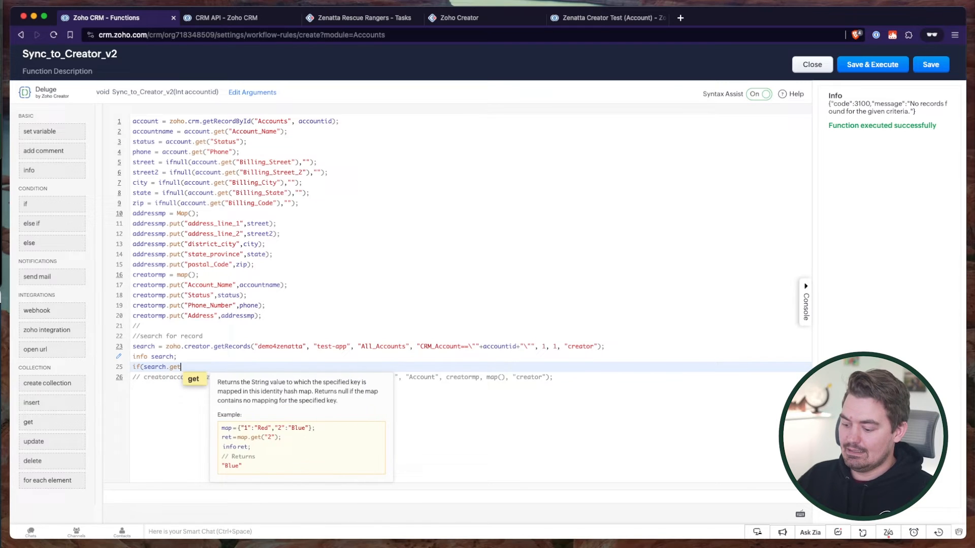
text(()"code)
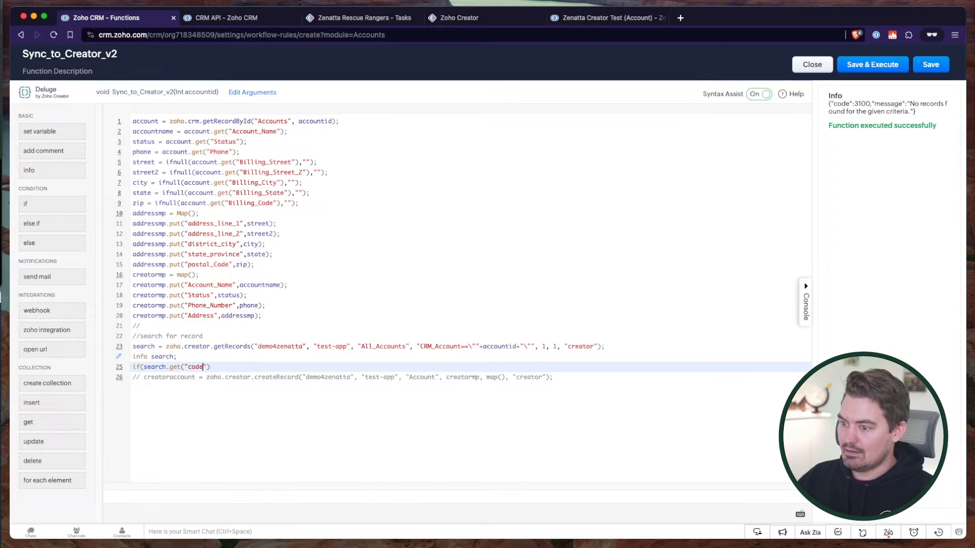
text( == "3100")
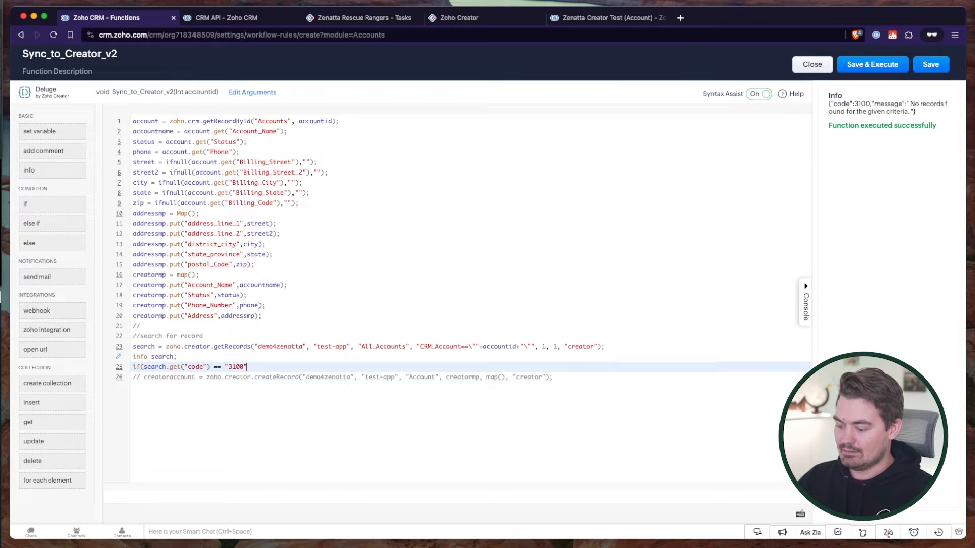
text())
Add a curly-brace block under the if condition containing the comment "//create record"
click(227, 327)
click(266, 358)
click(269, 367)
key(Return)
text({)
key(Return)
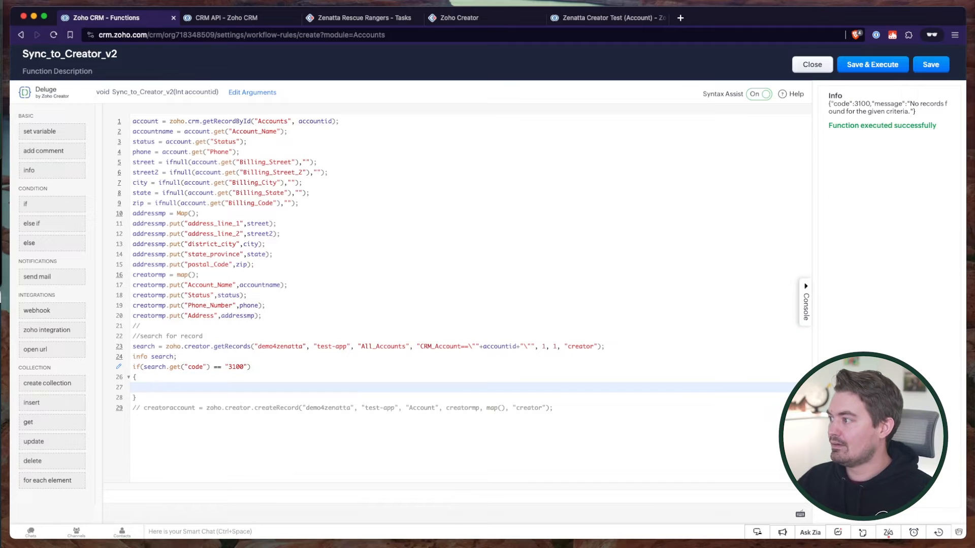
text(//creator)
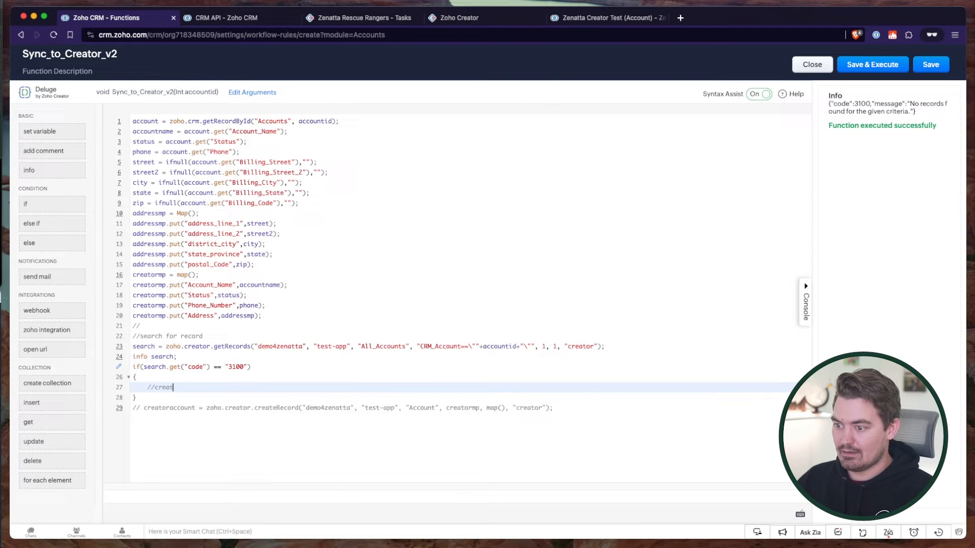
key(BackSpace)
key(BackSpace)
text(record)
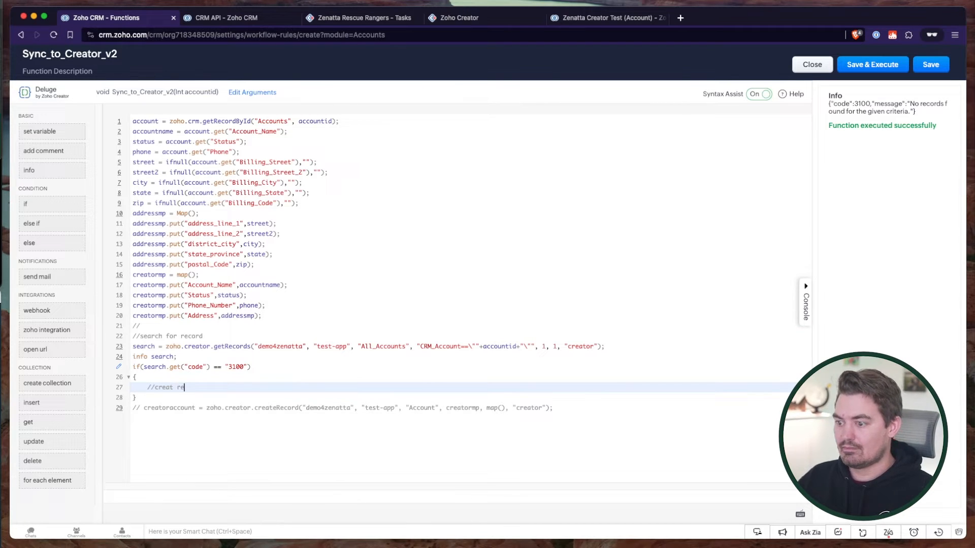
key(Left)
key(Left)
key(Left)
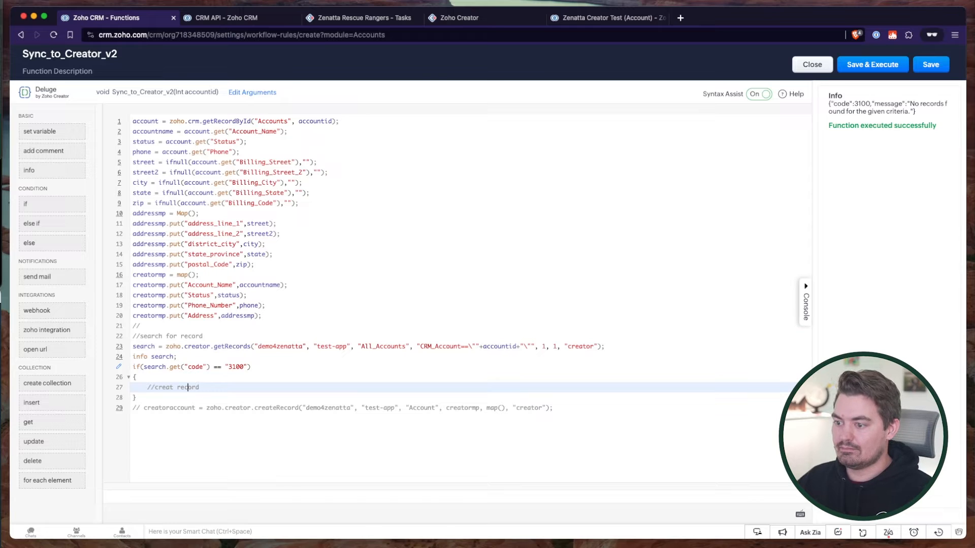
text(e)
After the if block, add the condition else if(search.get("code") == "3000"), reusing the first condition's code
key(Down)
key(Return)
text(else )
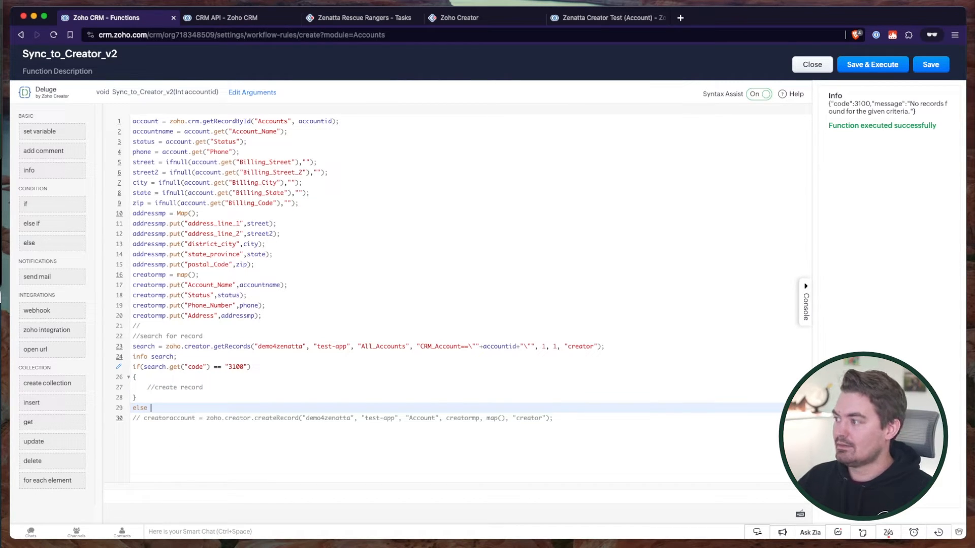
text(if)
key(BackSpace)
key(BackSpace)
key(BackSpace)
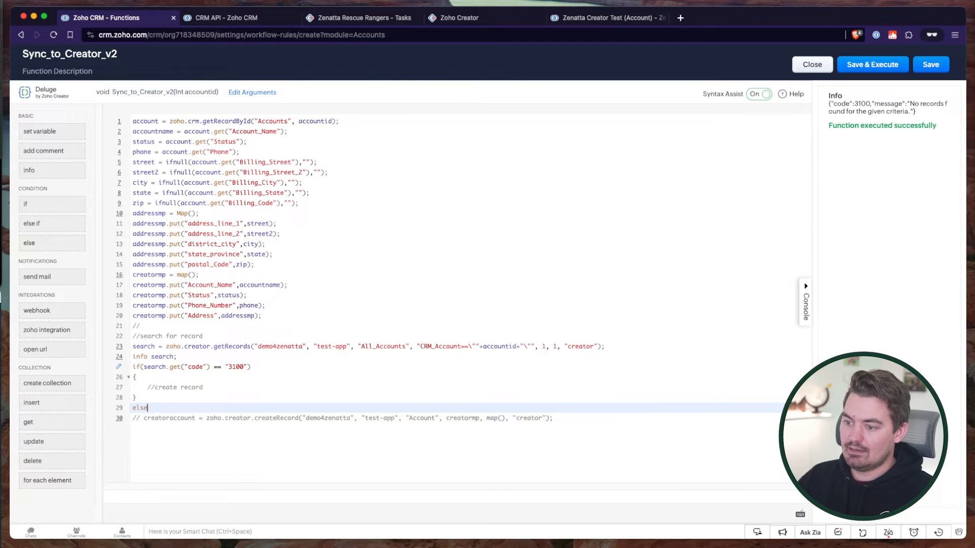
text(if()
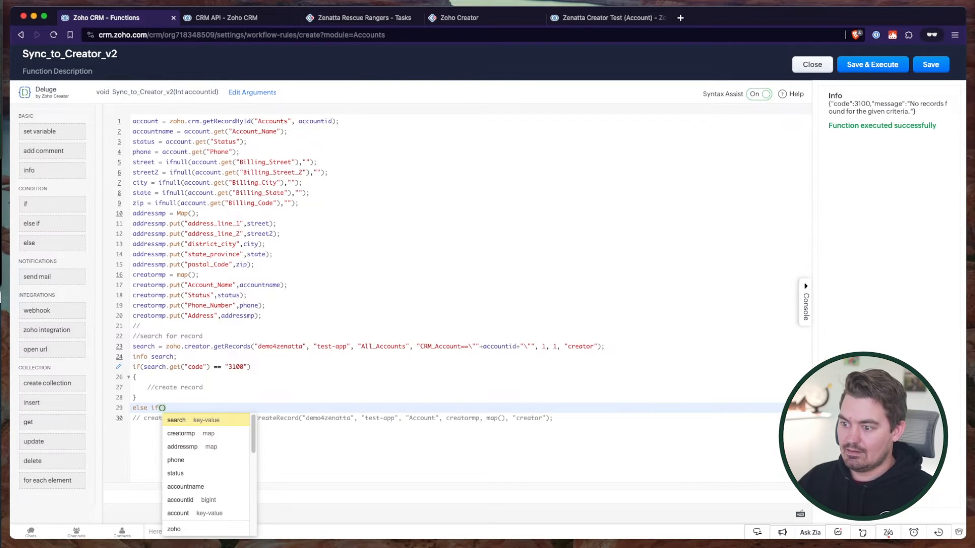
drag(251, 366, 132, 367)
key(super+c)
drag(167, 408, 151, 408)
key(super+v)
click(255, 409)
click(269, 408)
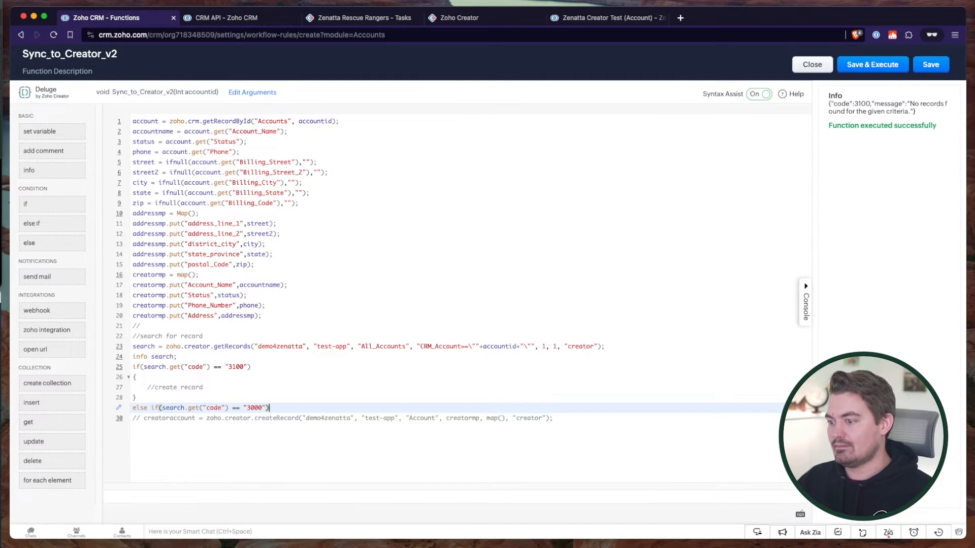
Add a curly-brace block under the else if condition containing the comment "//update record"
key(Return)
text({)
key(Return)
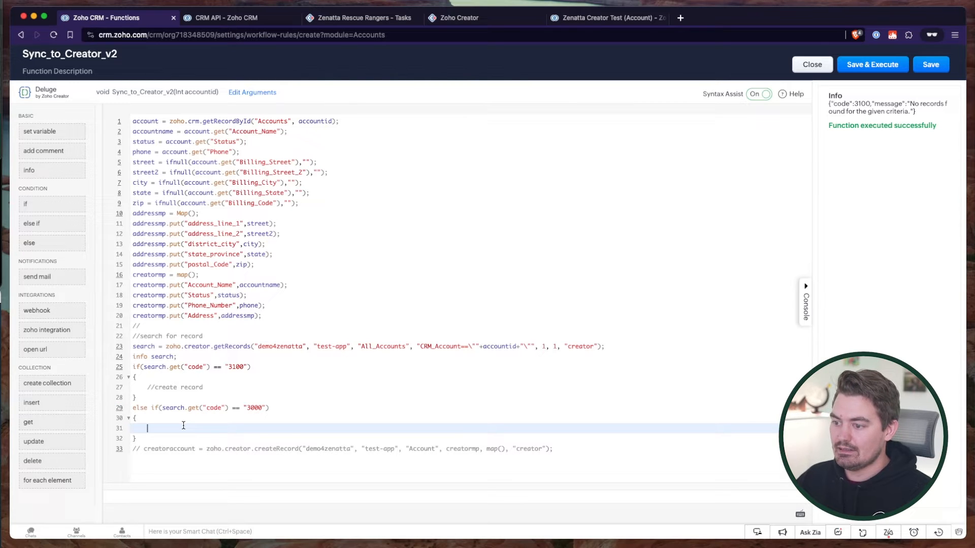
text(upadte r)
key(BackSpace)
key(BackSpace)
key(BackSpace)
key(BackSpace)
key(BackSpace)
text(date record)
Move the commented-out createRecord line into the if block below "//create record", indent it and uncomment it
key(Up)
key(Up)
key(Up)
key(Up)
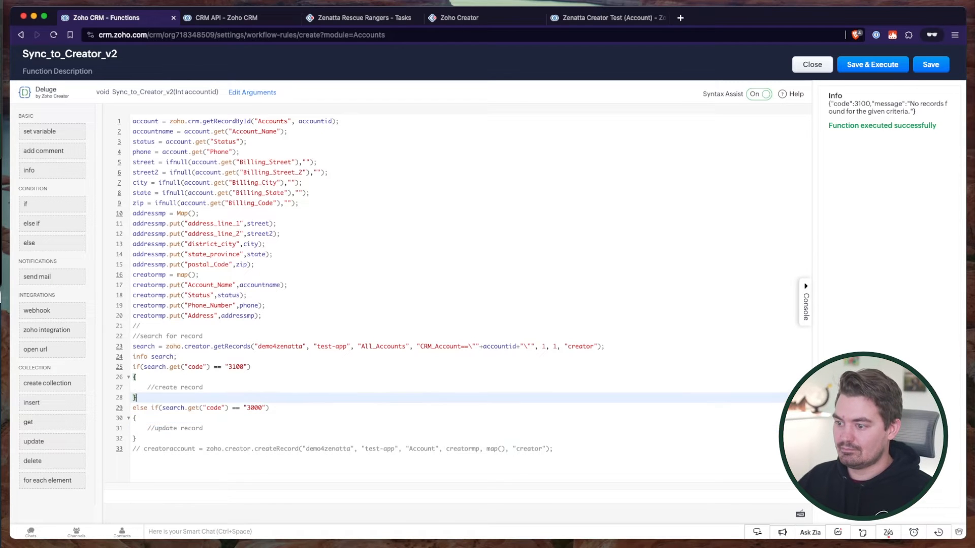
key(Down)
key(Down)
key(Down)
key(Down)
key(Down)
key(Down)
key(alt+Up)
key(alt+Up)
key(alt+Up)
key(alt+Up)
key(alt+Up)
key(Tab)
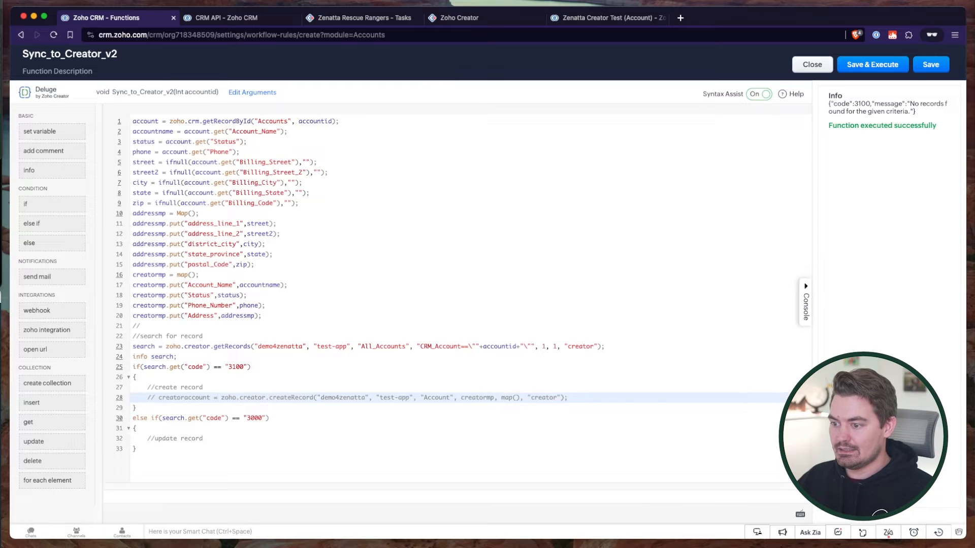
key(super+slash)
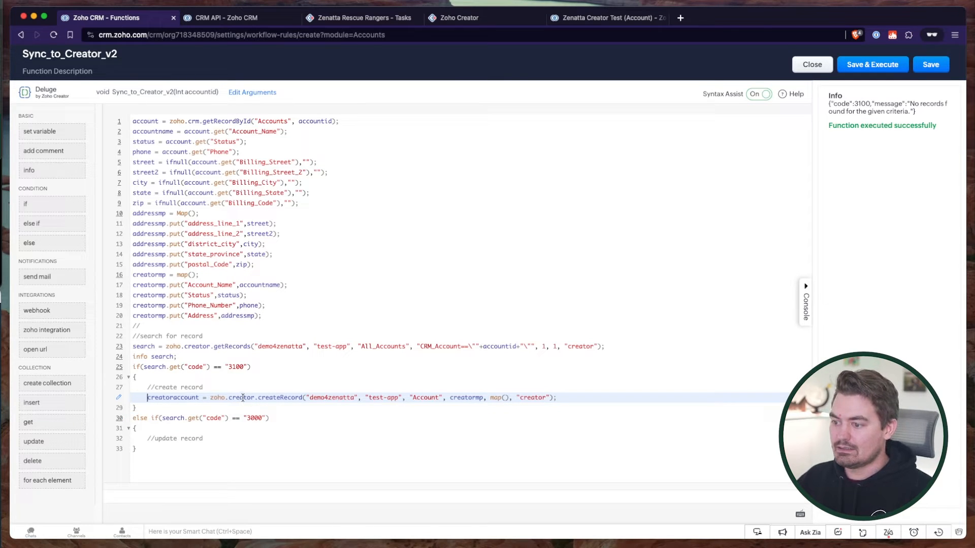
drag(577, 398, 148, 398)
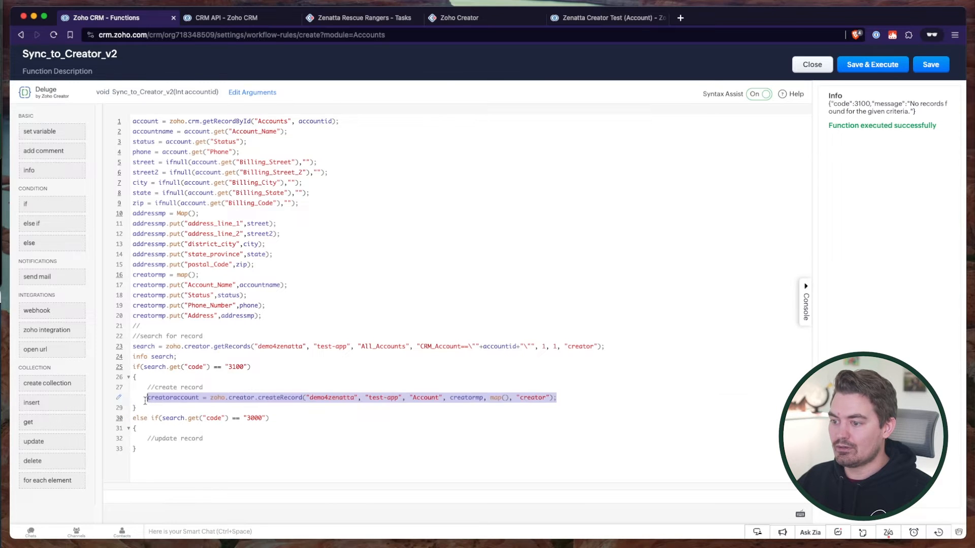
click(597, 389)
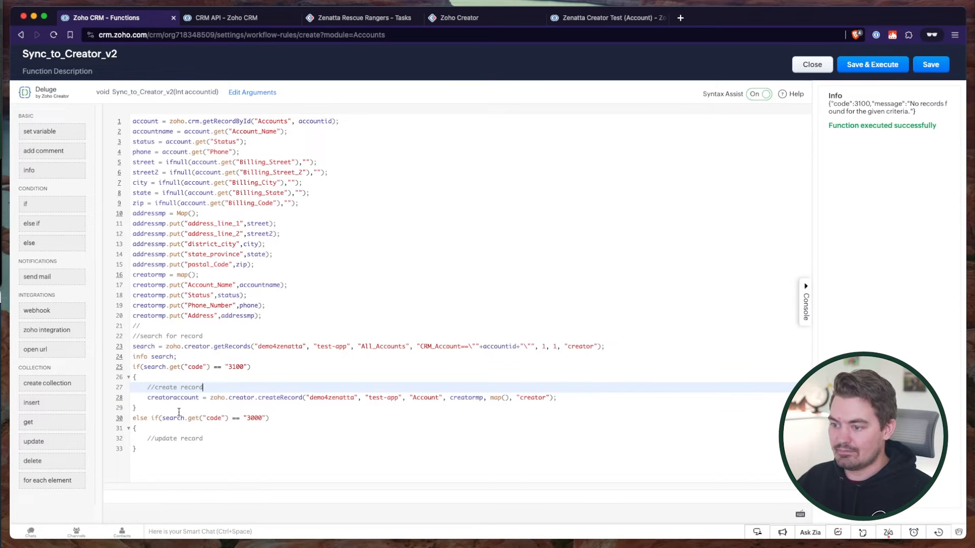
Below "//update record", add a new line starting with "creatoraccount = " copied from the createRecord line
click(253, 438)
key(Return)
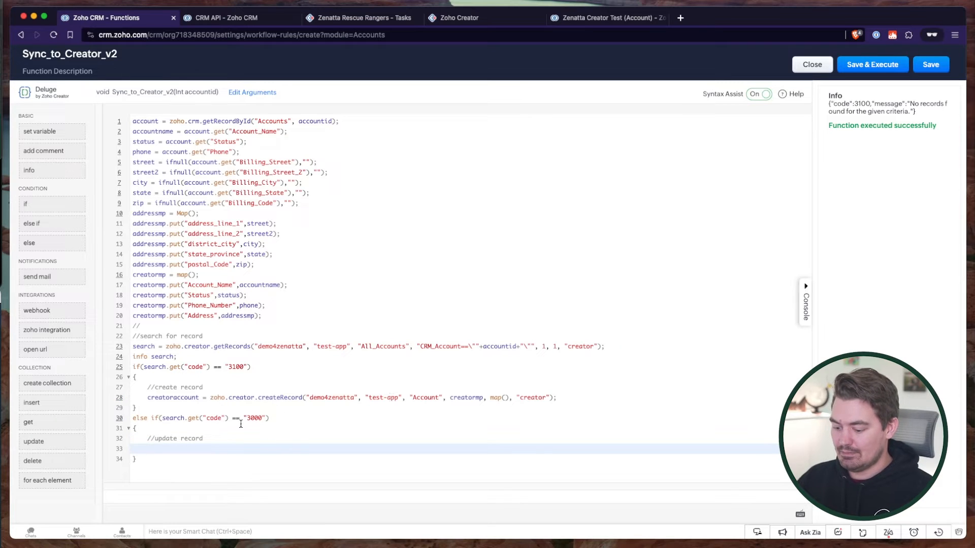
drag(210, 398, 148, 398)
key(super+c)
click(270, 449)
key(super+v)
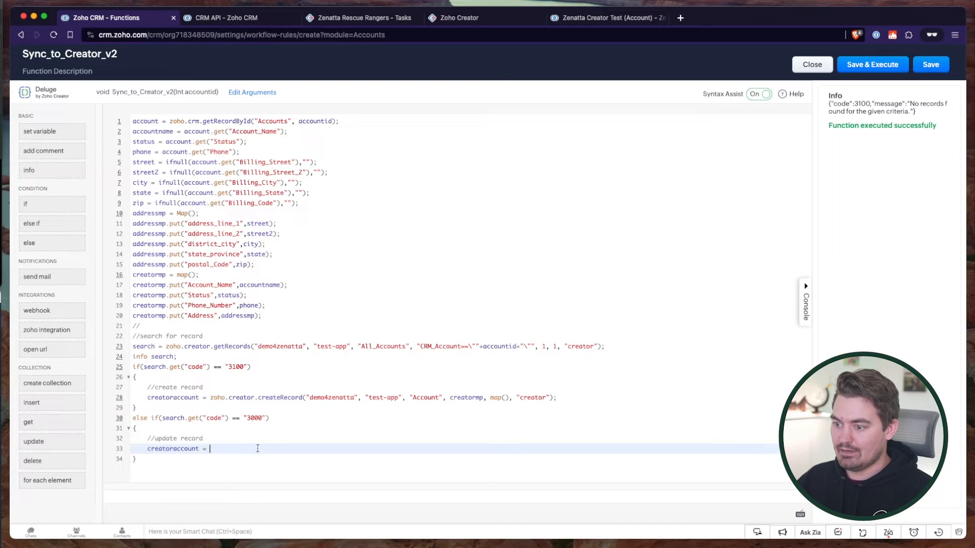
Complete the new assignment with the zoho.creator.updateRecord function and its argument placeholders
text(zoho.crm.)
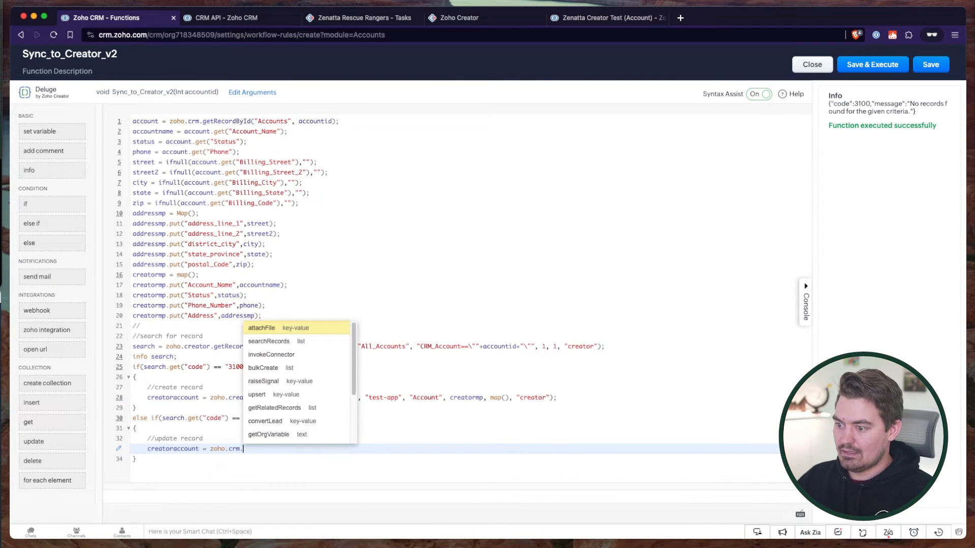
key(BackSpace)
key(BackSpace)
text(eator.)
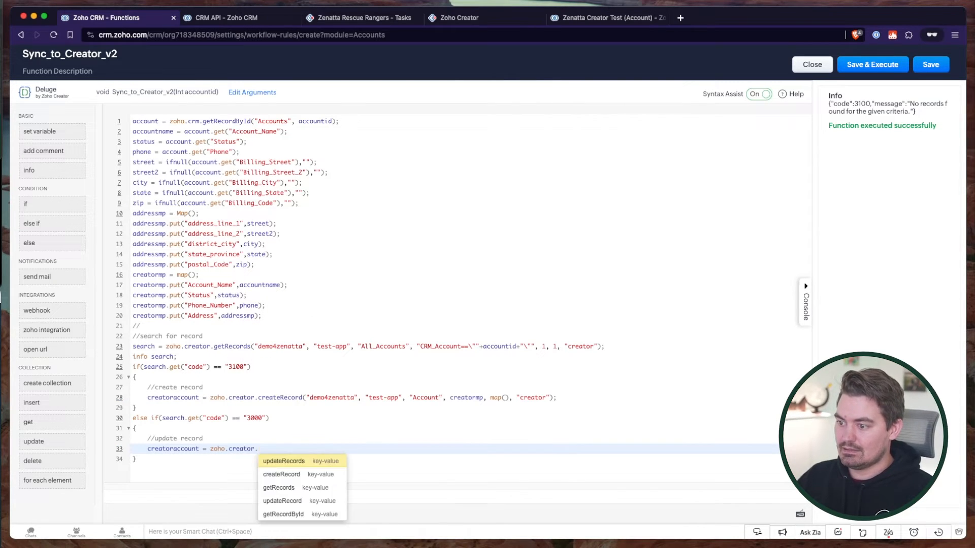
key(Down)
key(Down)
key(Down)
key(Return)
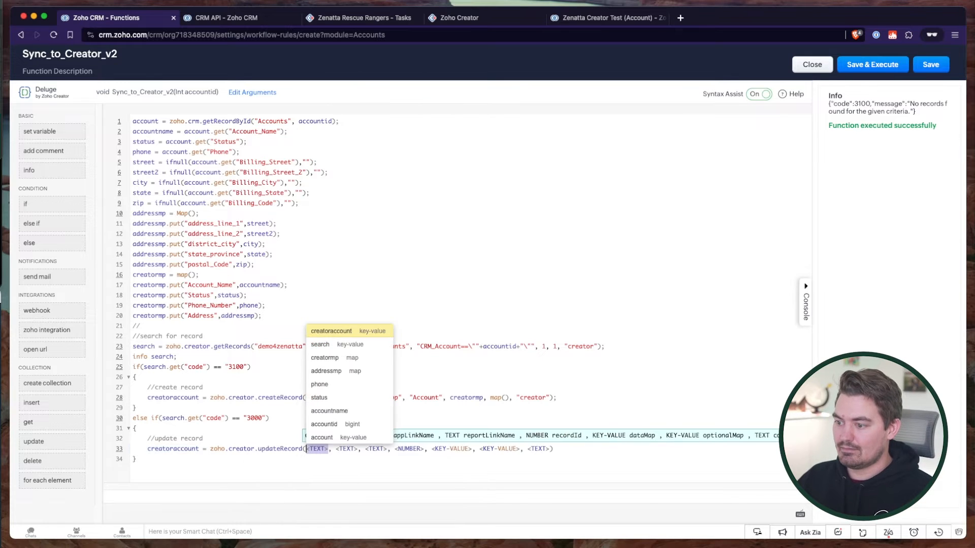
Fill the first three updateRecord arguments with "demo4zenatta", "test-app", "All_Accounts" copied from the getRecords line
click(468, 450)
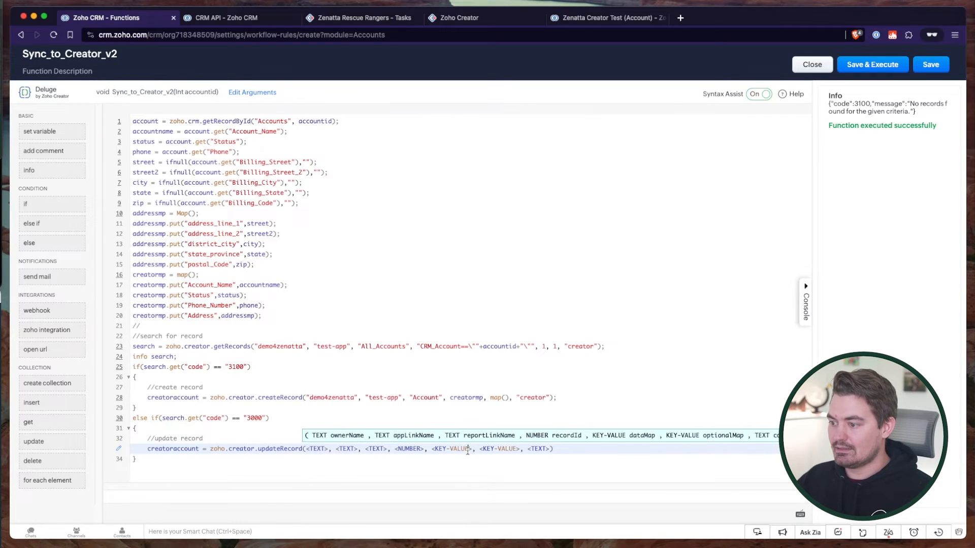
click(370, 348)
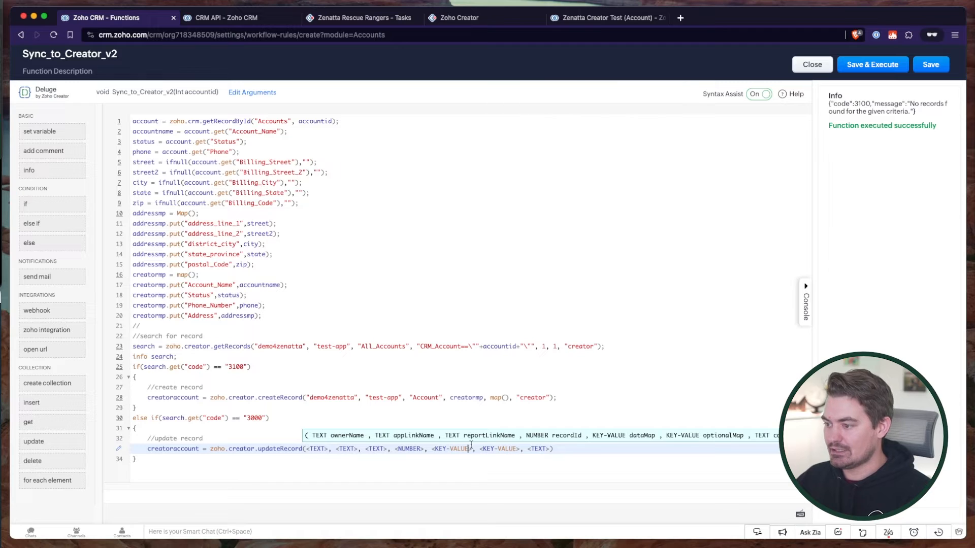
key(Down)
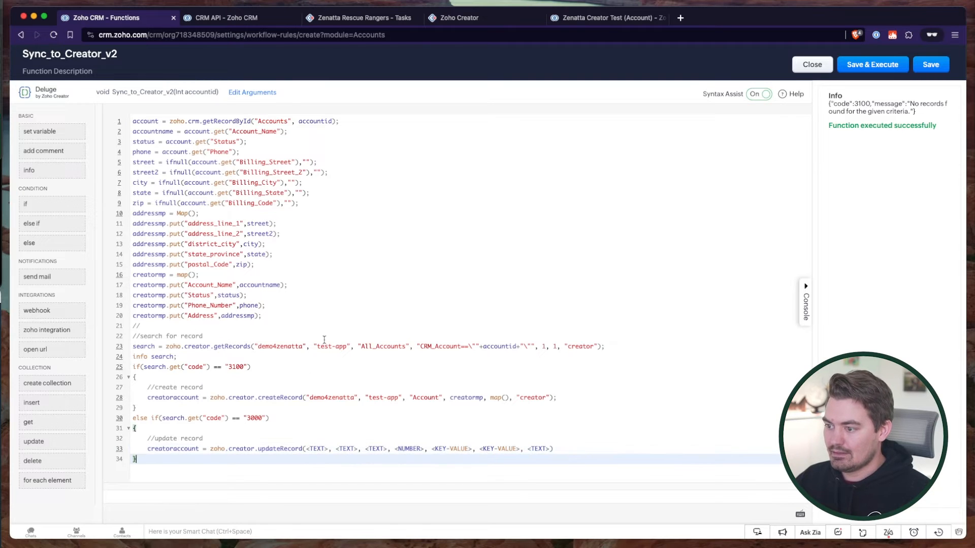
drag(254, 346, 413, 346)
drag(307, 448, 393, 447)
key(super+v)
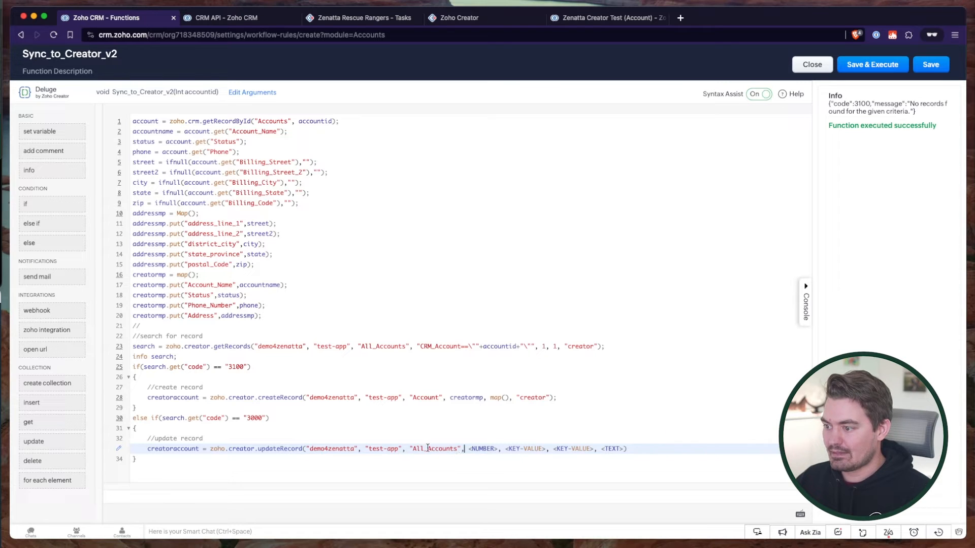
Compare the report name in updateRecord with the form name in createRecord, and examine the record ID placeholder
double_click(429, 449)
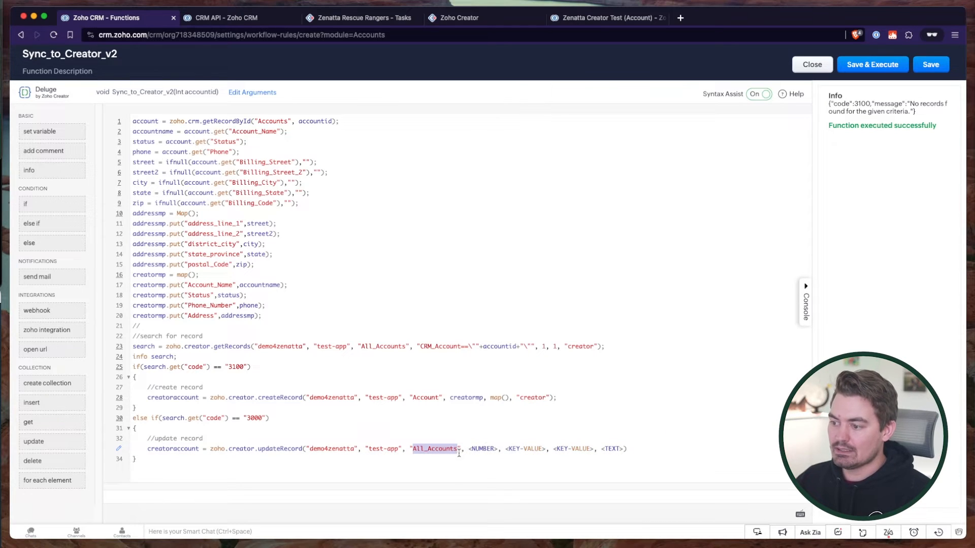
double_click(426, 398)
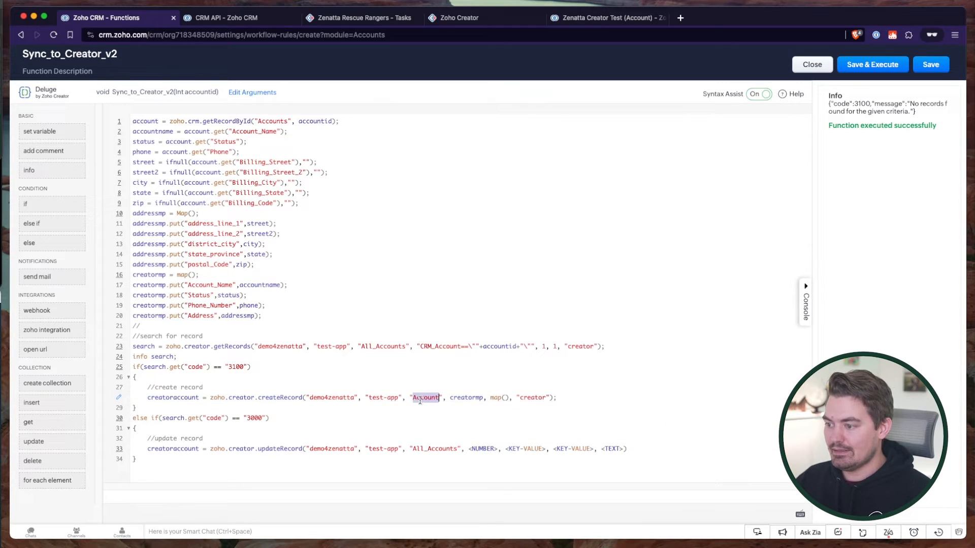
click(445, 449)
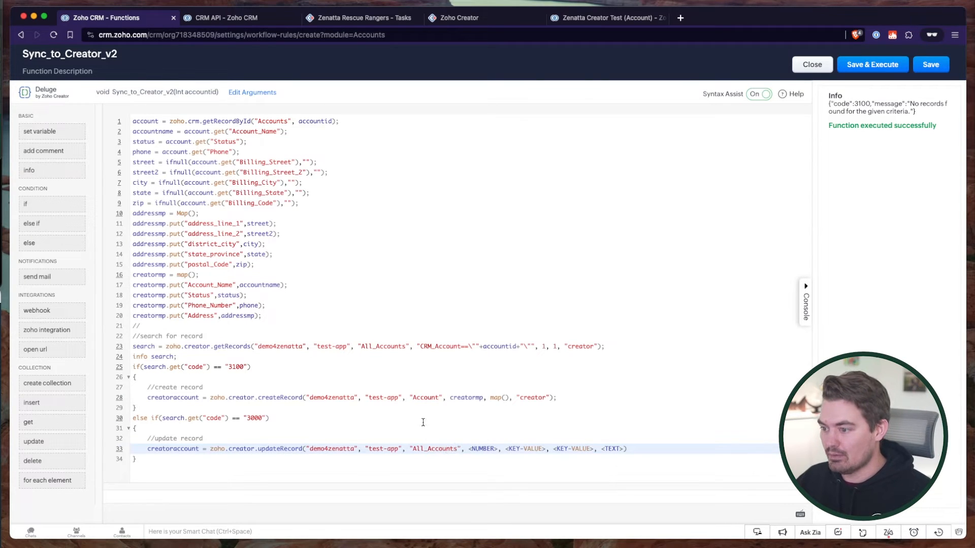
click(431, 397)
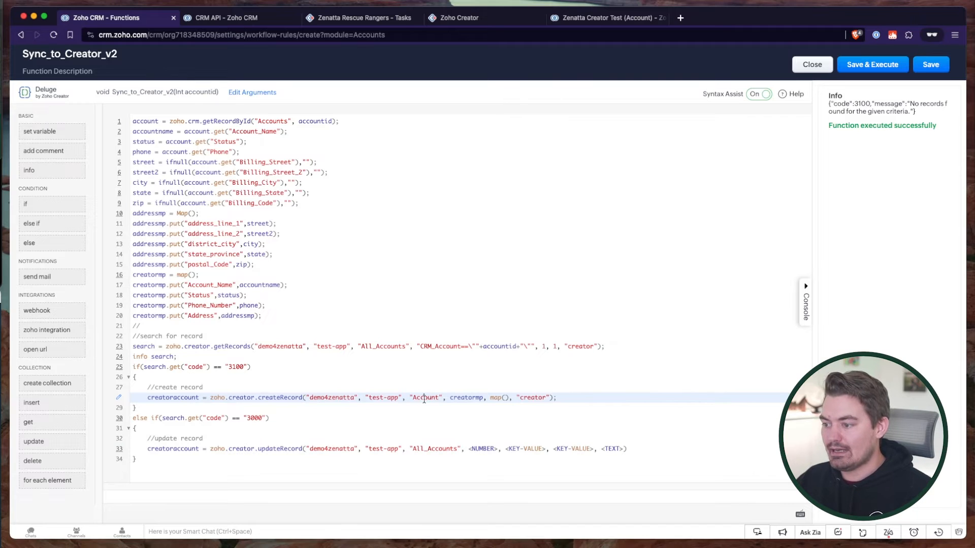
double_click(424, 398)
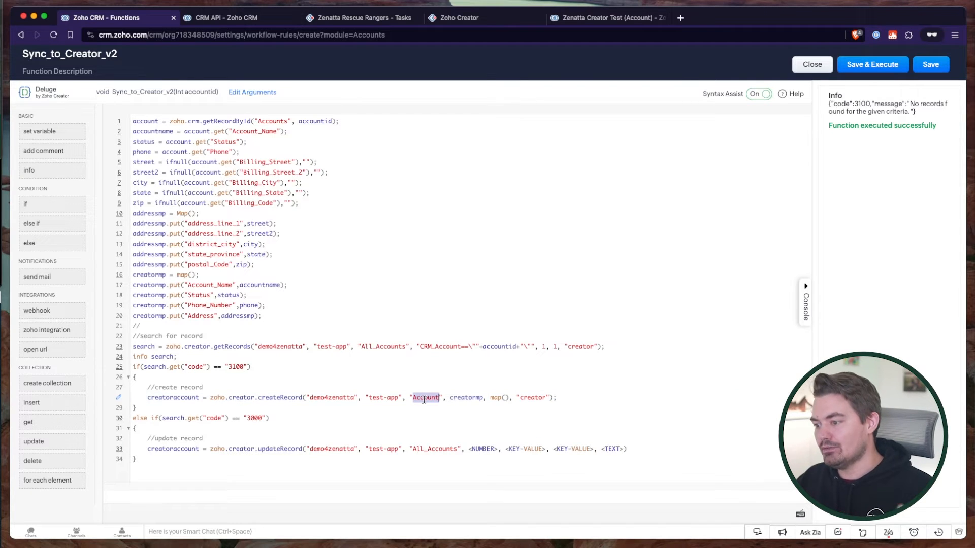
click(477, 449)
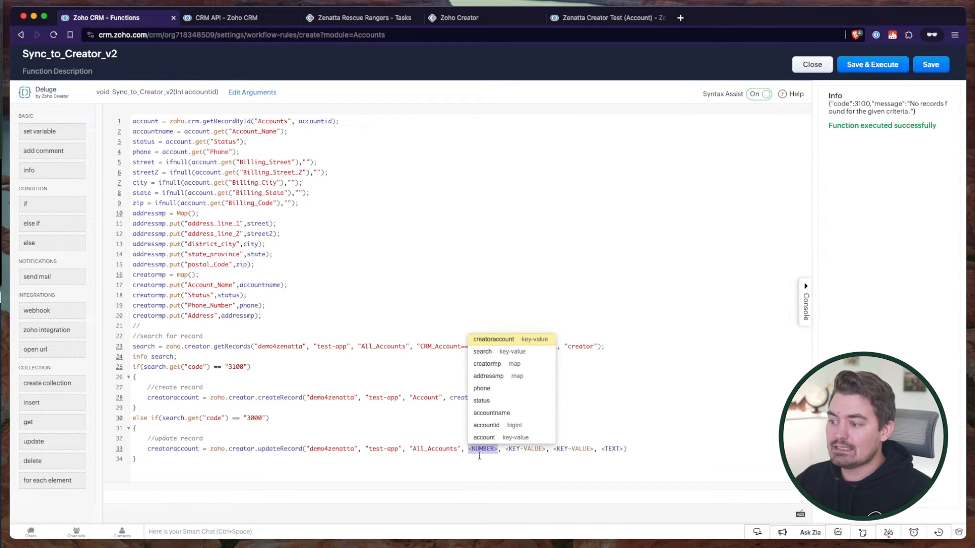
click(439, 461)
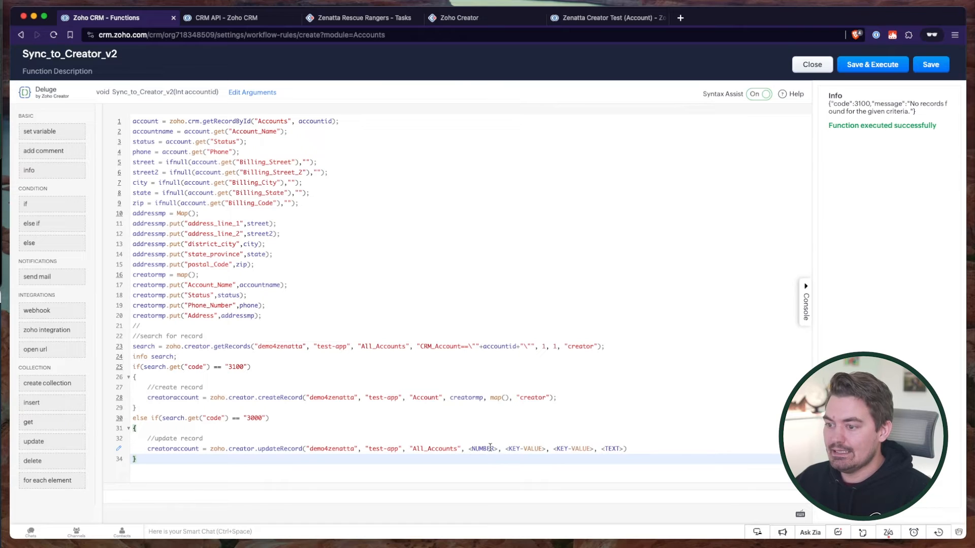
click(478, 449)
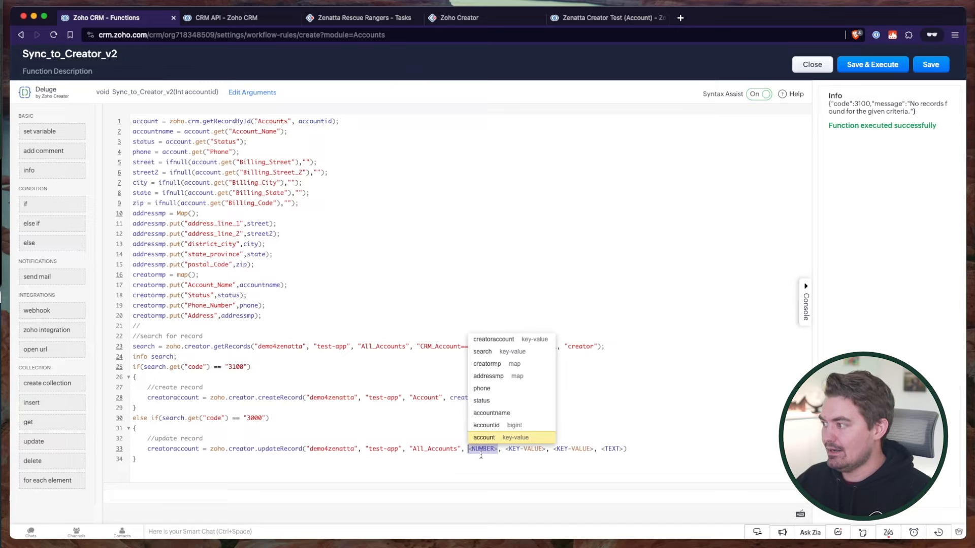
Above the updateRecord line, add the unfinished assignment creatorid = search
click(225, 441)
key(Return)
text(creatorid =)
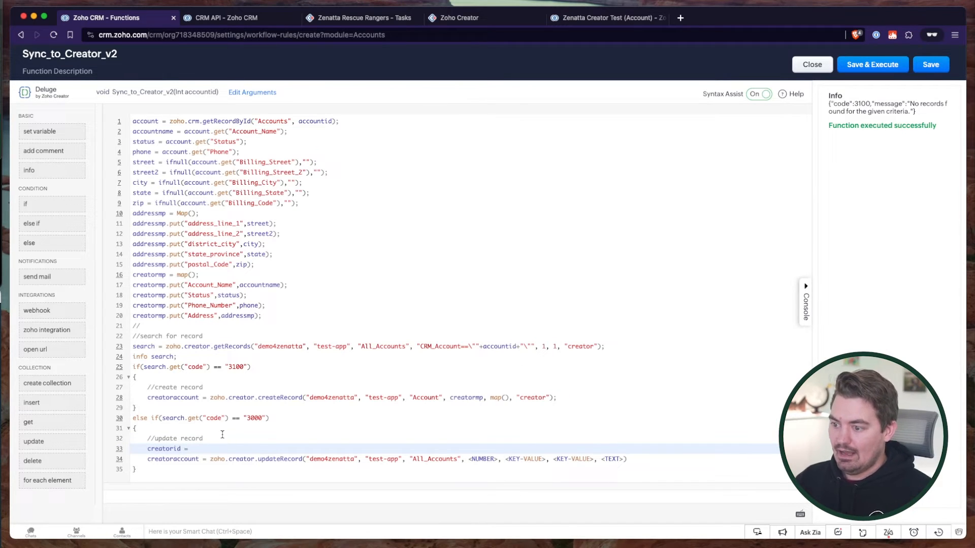
double_click(143, 346)
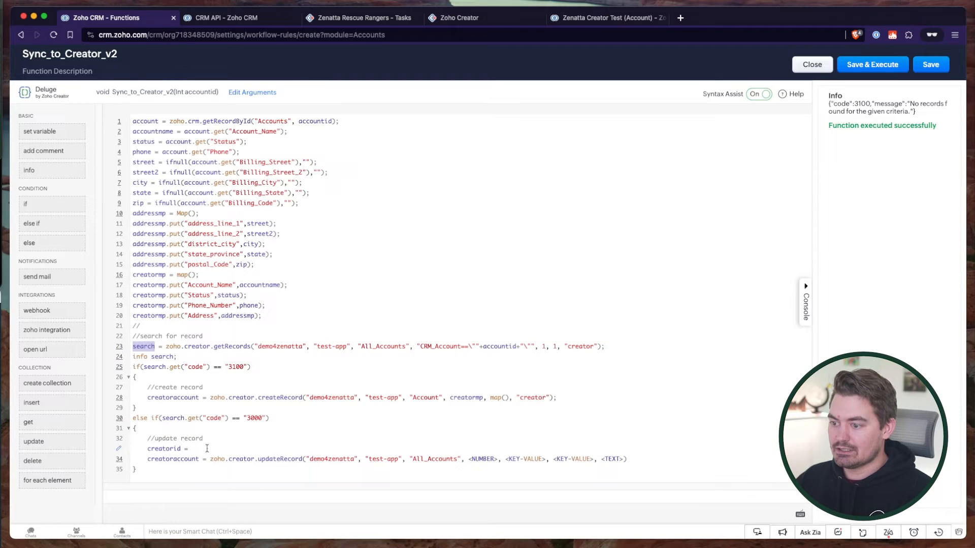
click(214, 447)
text(= search)
Comment out the creatorid and updateRecord lines in the else if block
key(super+slash)
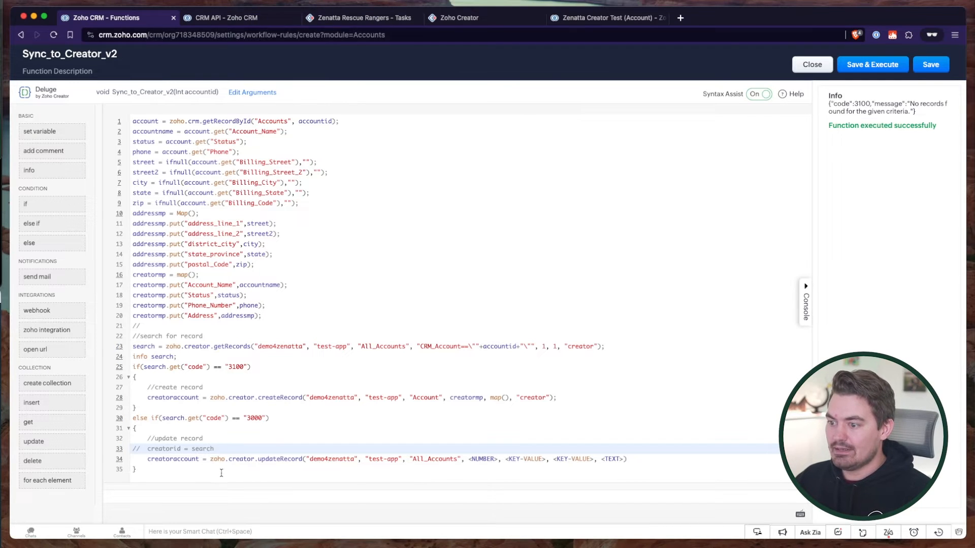
click(251, 398)
key(super+Right)
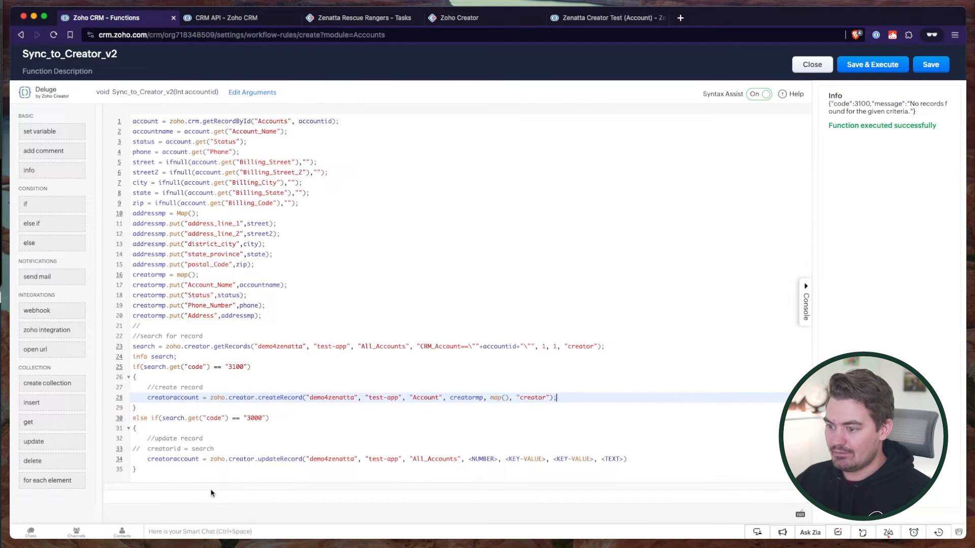
click(182, 460)
key(super+slash)
Below the createRecord line in the if block, add info creatoraccount;
drag(258, 369, 135, 365)
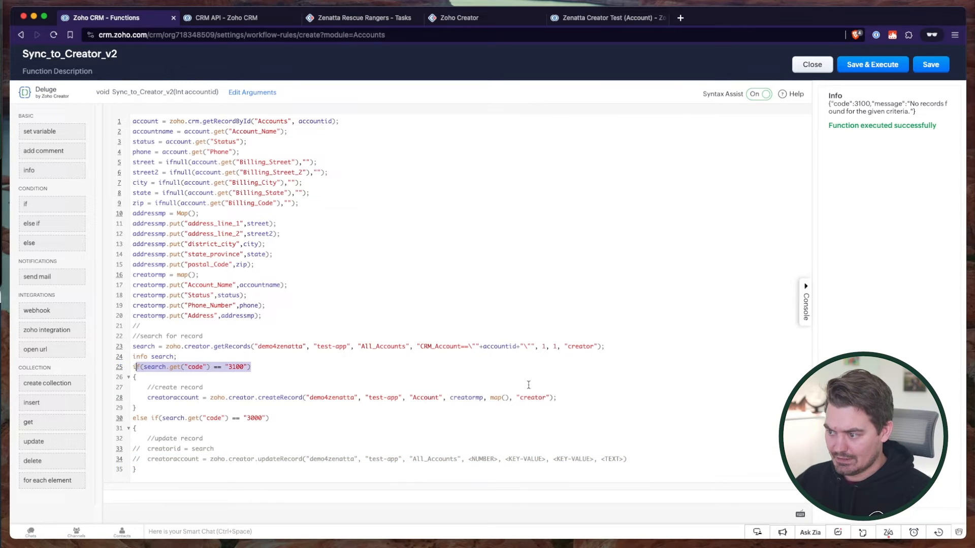
click(598, 399)
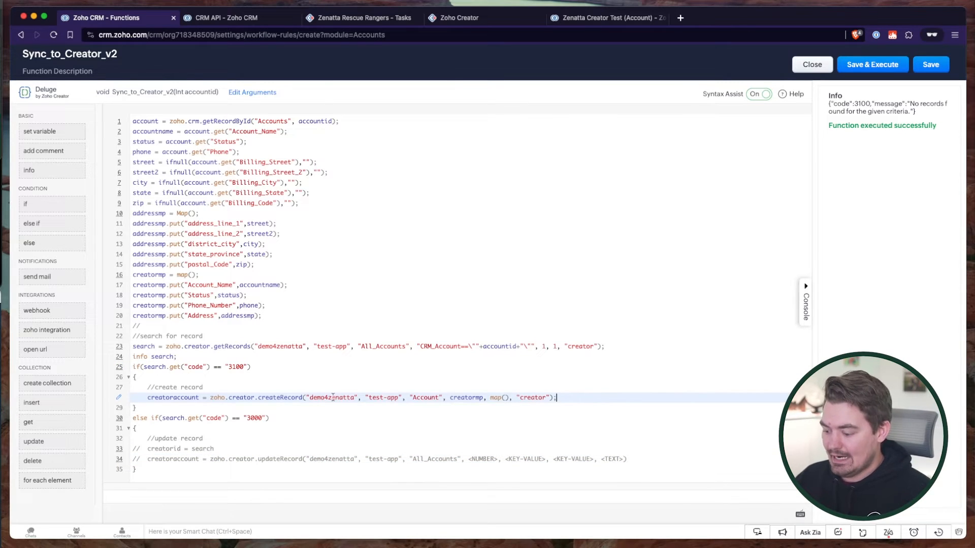
key(Return)
text(info creatoraccount;)
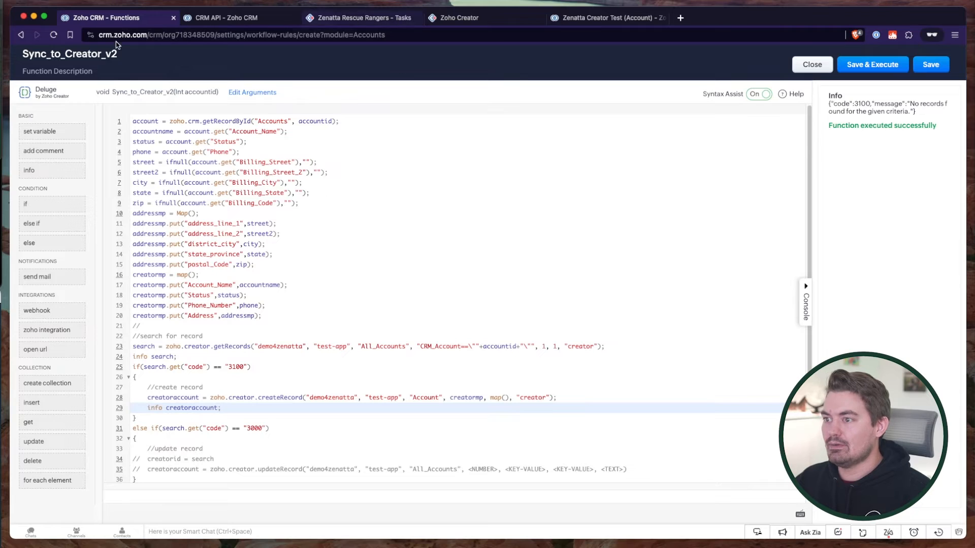
Review the Zenatta Creator Test account in Zoho CRM, the createRecord code, and the All Accounts report in the Zoho Creator app
click(601, 19)
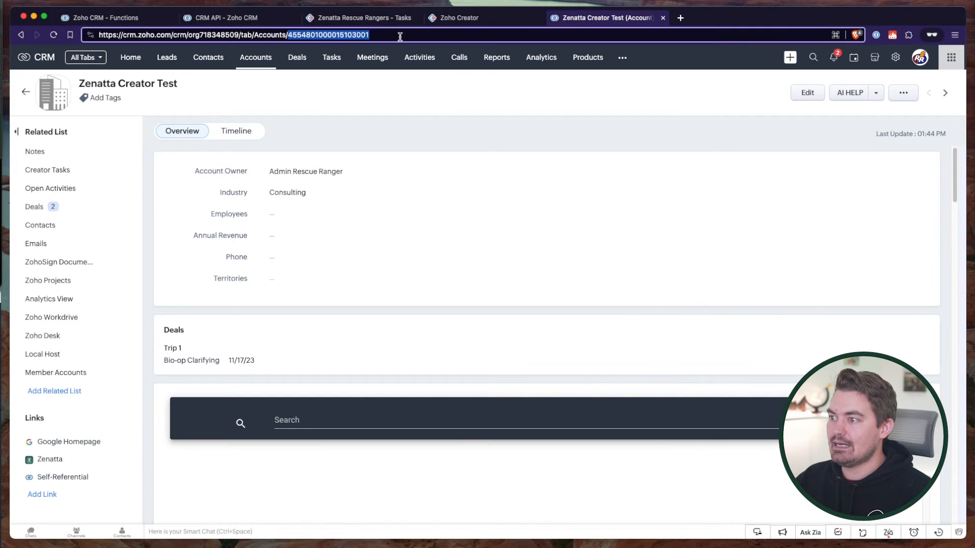
click(100, 21)
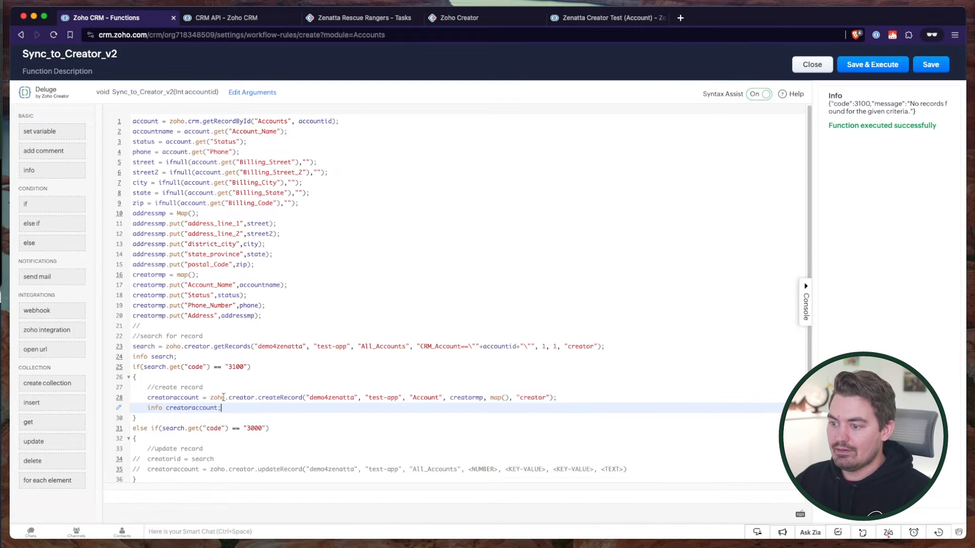
shift+click(145, 393)
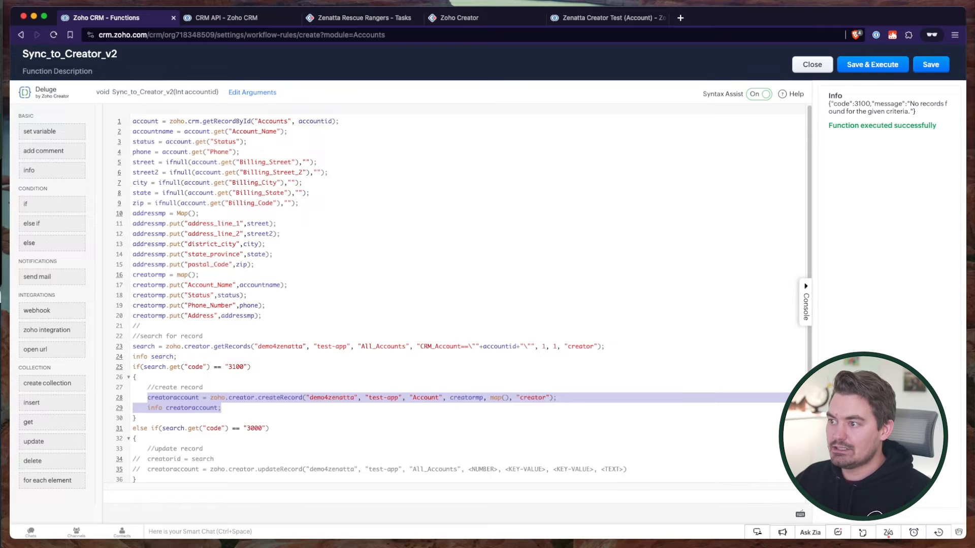
click(494, 19)
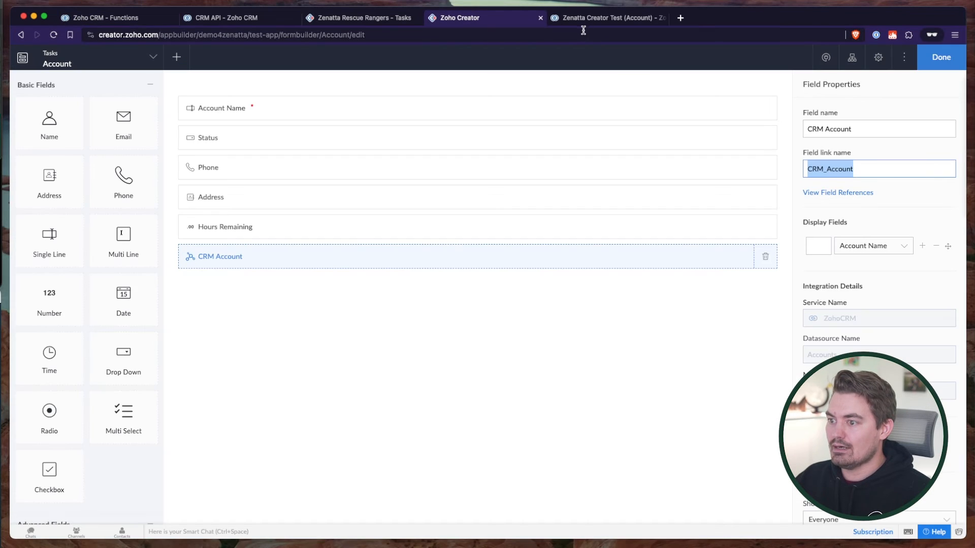
click(353, 18)
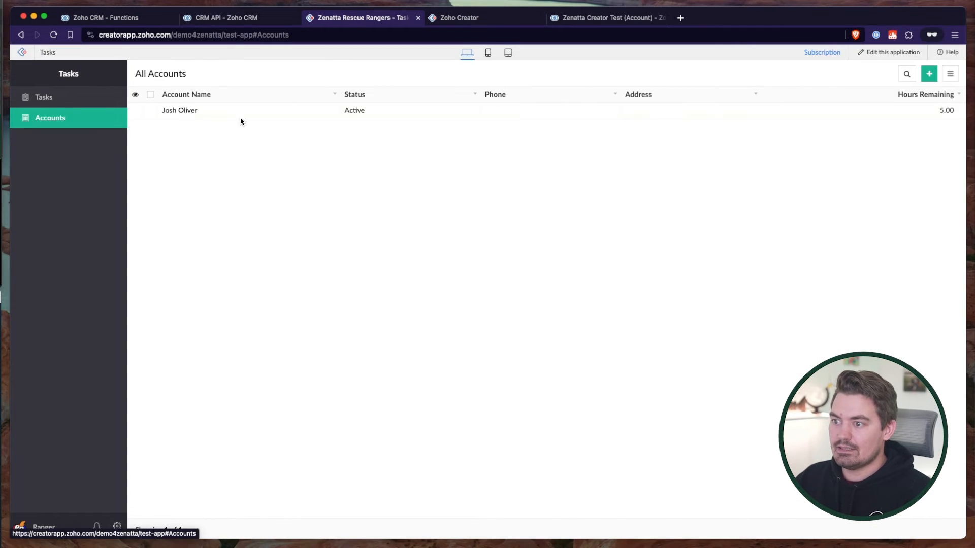
Execute the Sync_to_Creator_v2 function with the copied CRM account ID and examine the search and create responses in the console
click(108, 15)
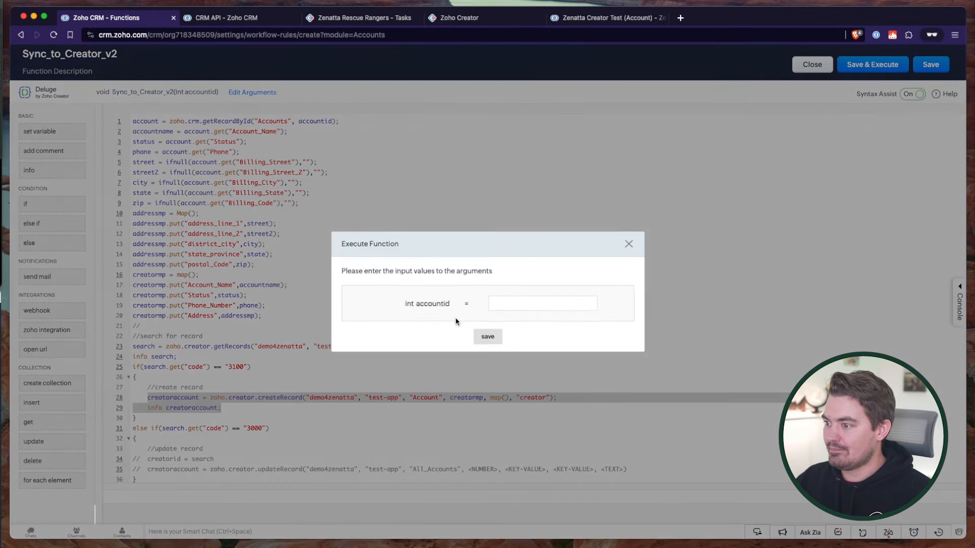
click(530, 303)
key(super+v)
click(496, 338)
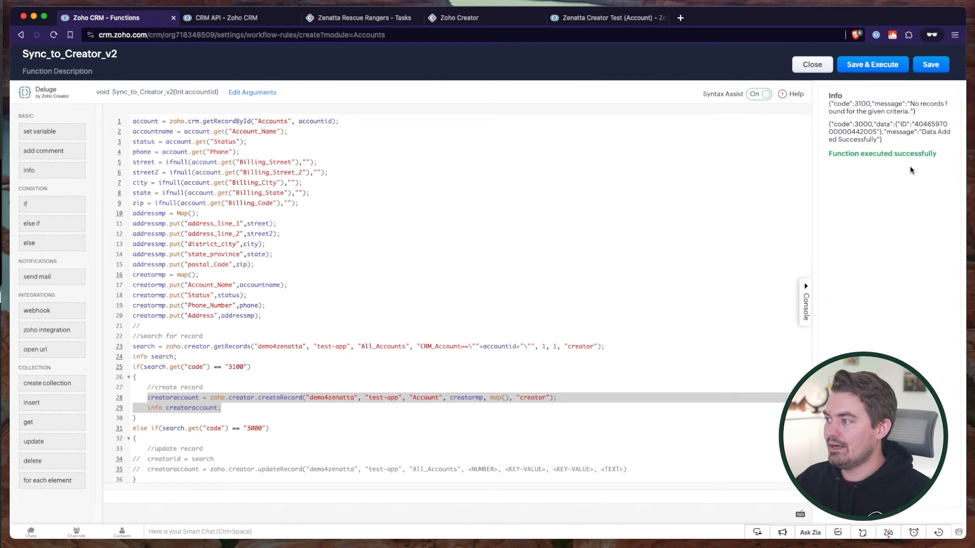
triple_click(897, 108)
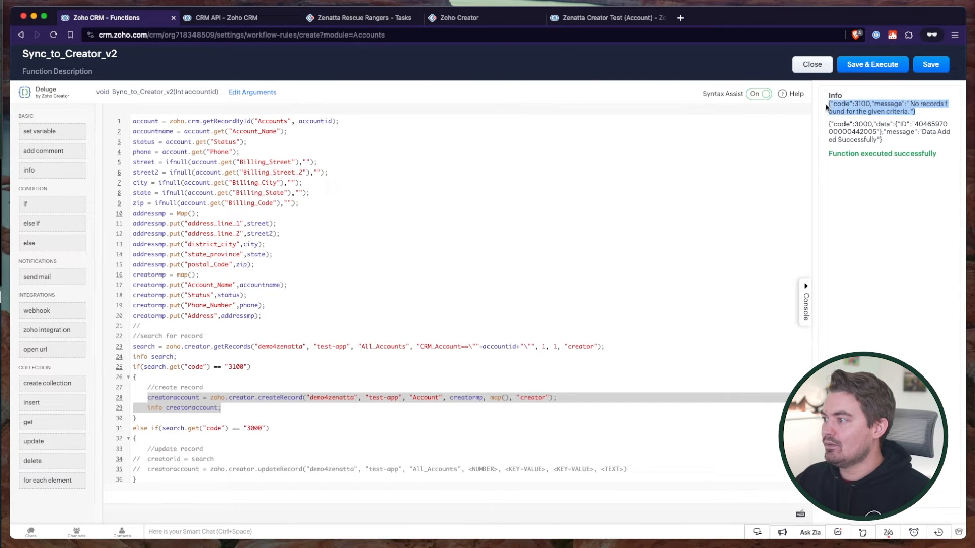
click(897, 108)
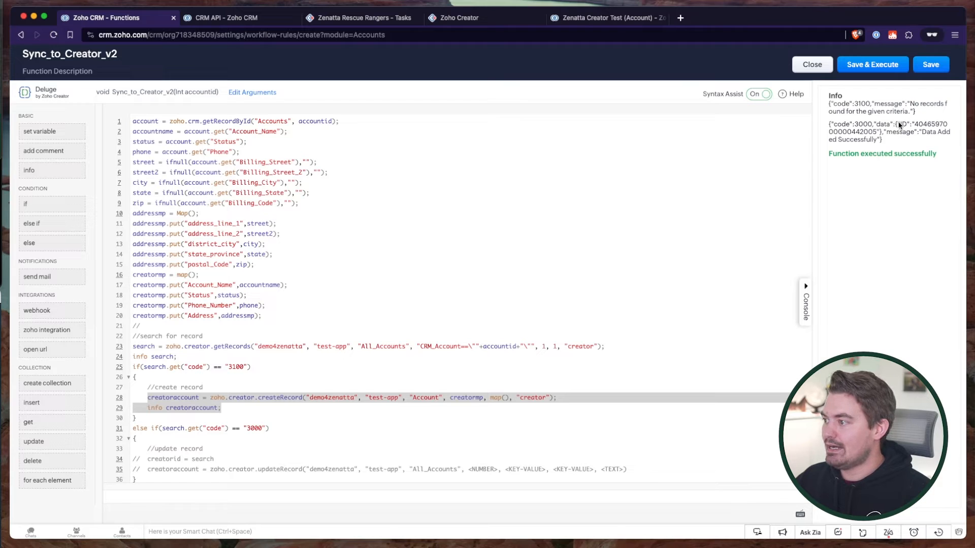
drag(872, 140, 826, 125)
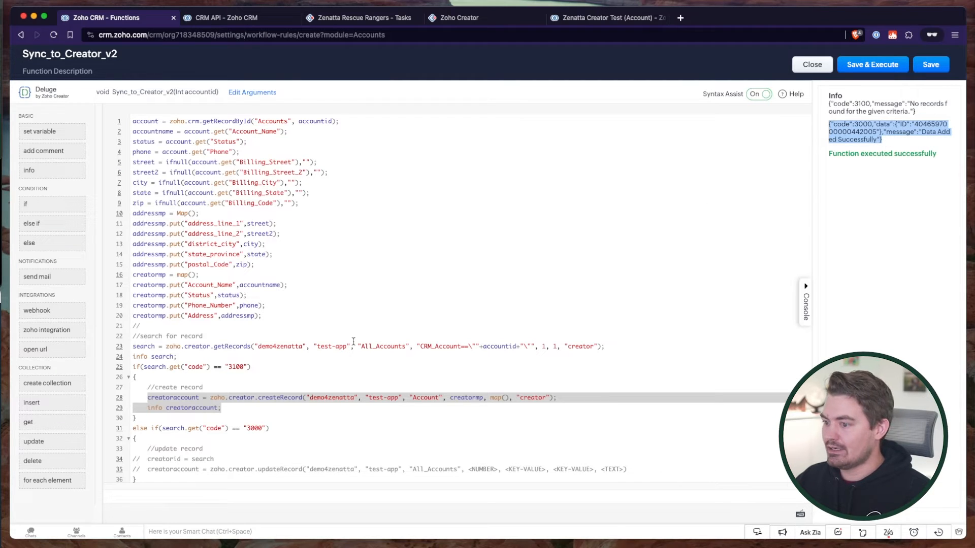
click(891, 150)
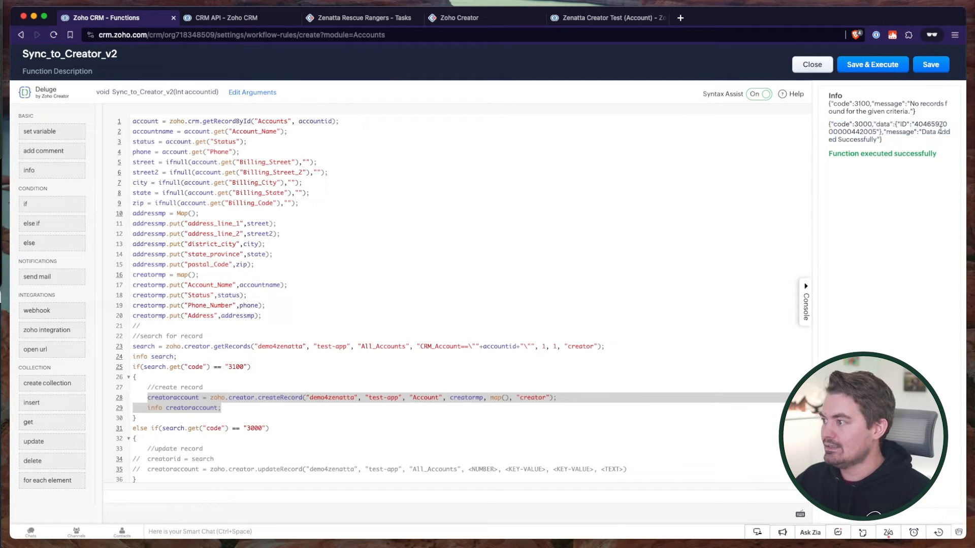
drag(921, 131, 877, 140)
Reload the All Accounts report in the Creator app, open the Zenatta Creator Test record for editing, and check its CRM Account field
click(322, 19)
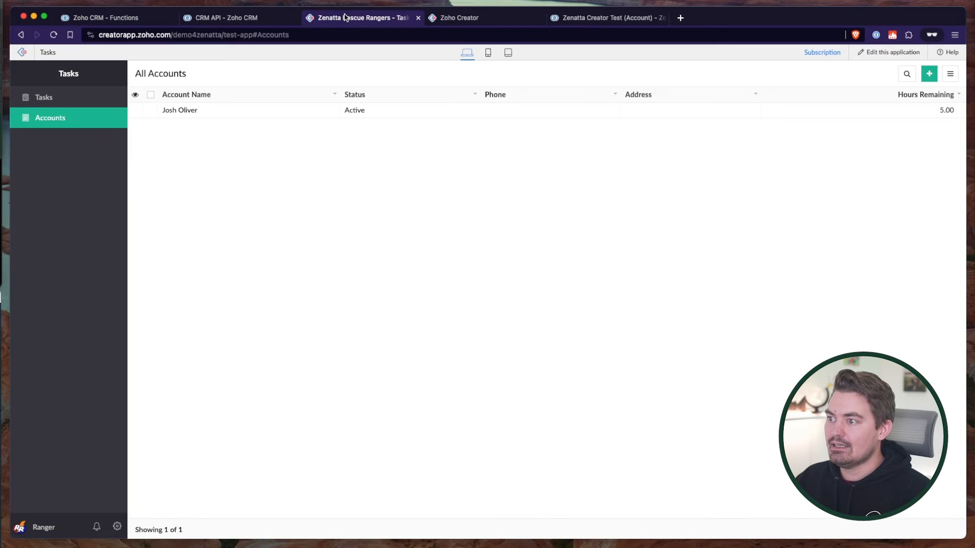
click(52, 35)
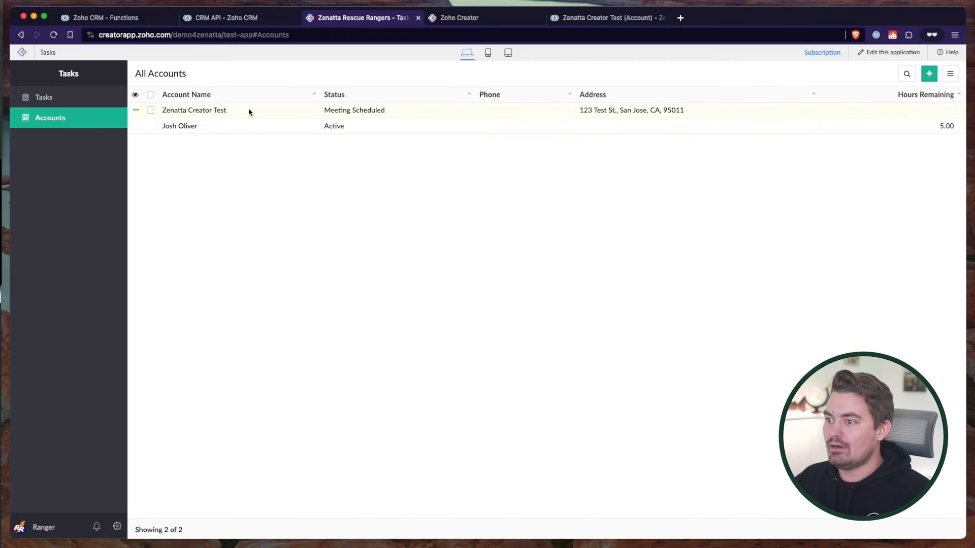
right_click(201, 109)
click(216, 118)
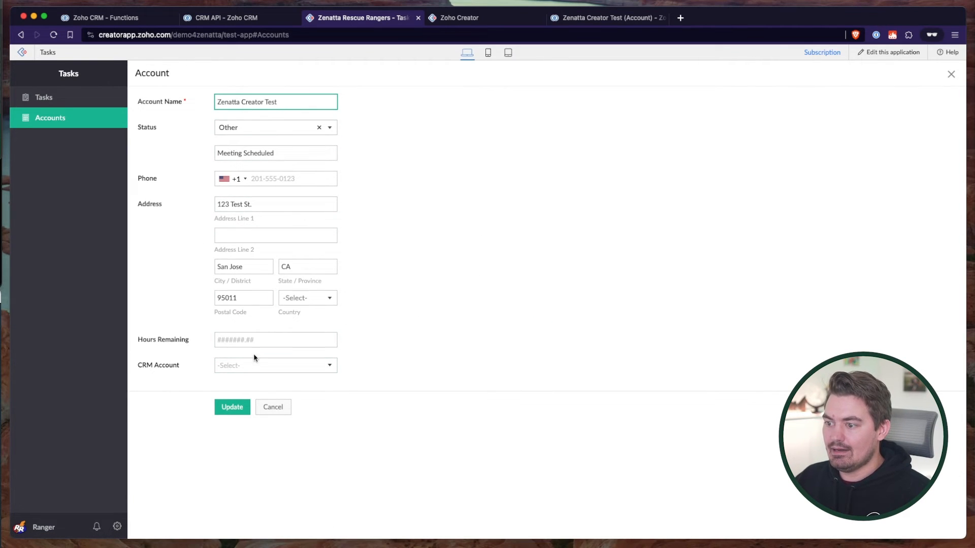
drag(138, 366, 180, 367)
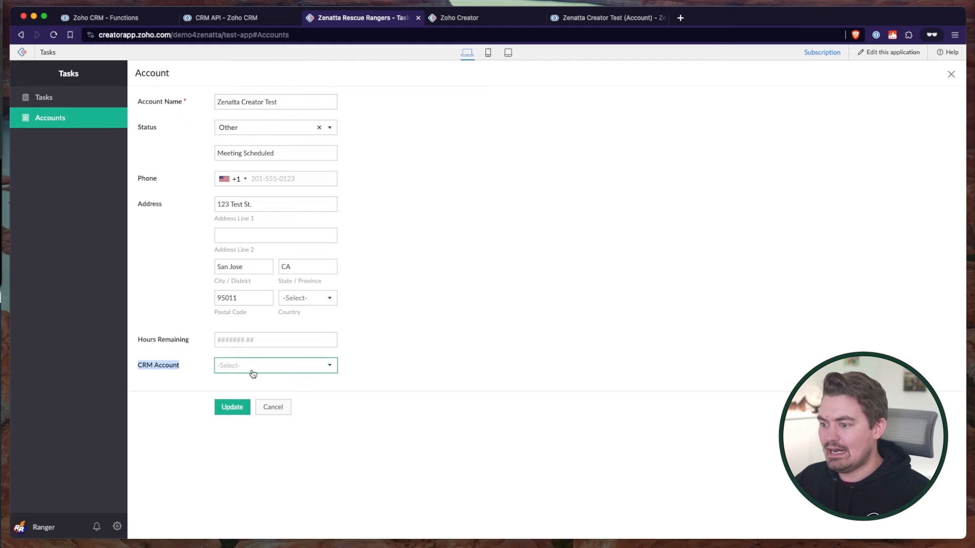
drag(191, 364, 127, 362)
click(187, 365)
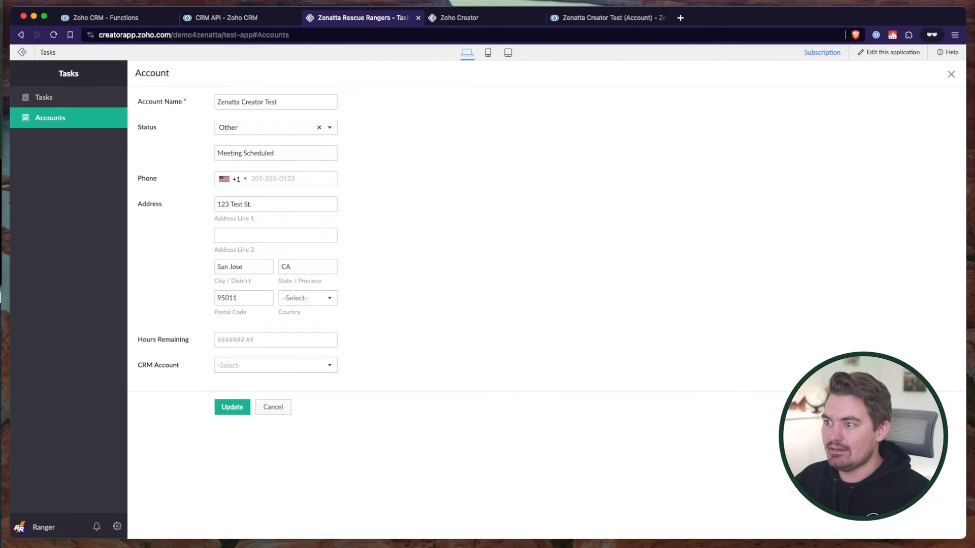
In the function code, duplicate the creatormp.put("Address",addressmp); line directly below itself
click(97, 21)
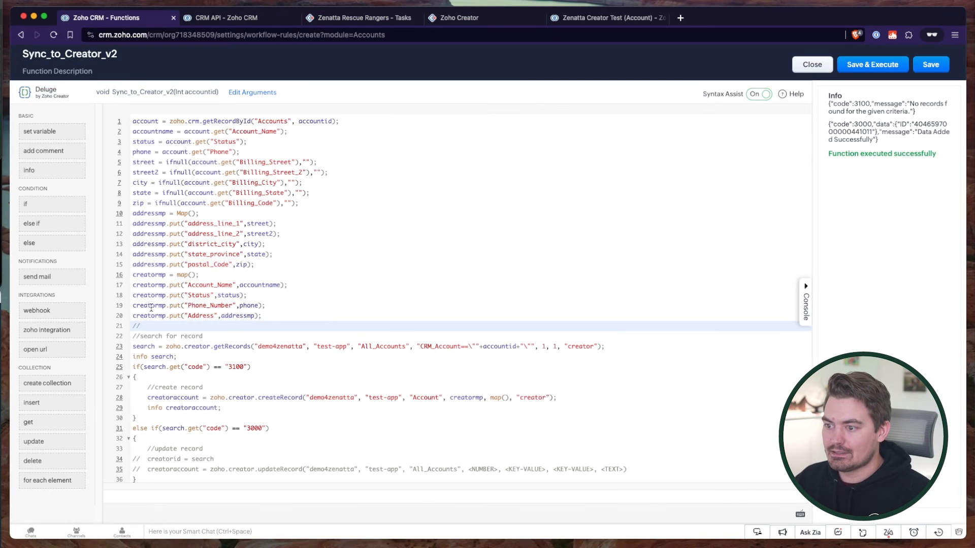
drag(277, 317, 126, 315)
key(super+c)
click(288, 318)
key(Return)
key(super+v)
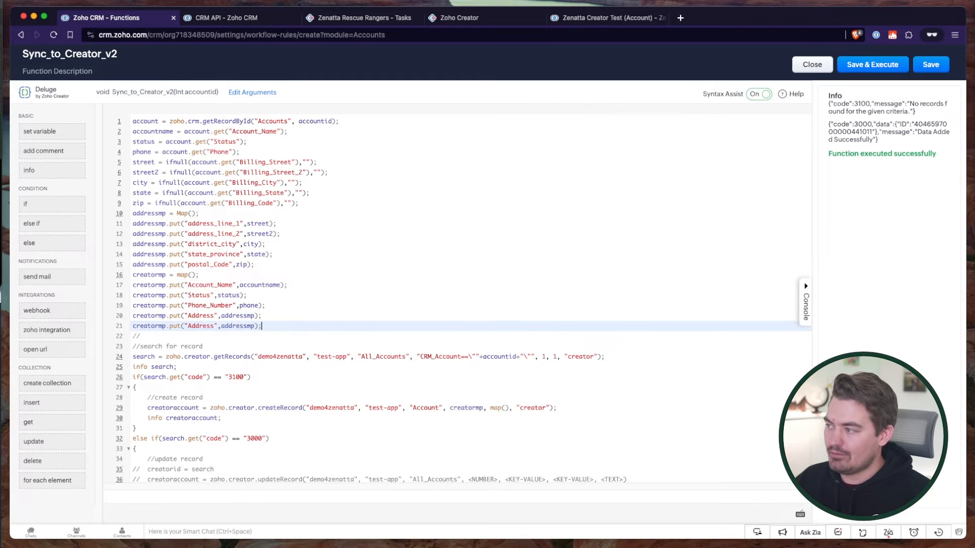
Change the duplicated line to creatormp.put("CRM_Account",accountid); and check the key against the field link name in the Creator Account form
key(super+Tab)
double_click(201, 326)
text(CRM_Account)
double_click(259, 326)
text(accountid)
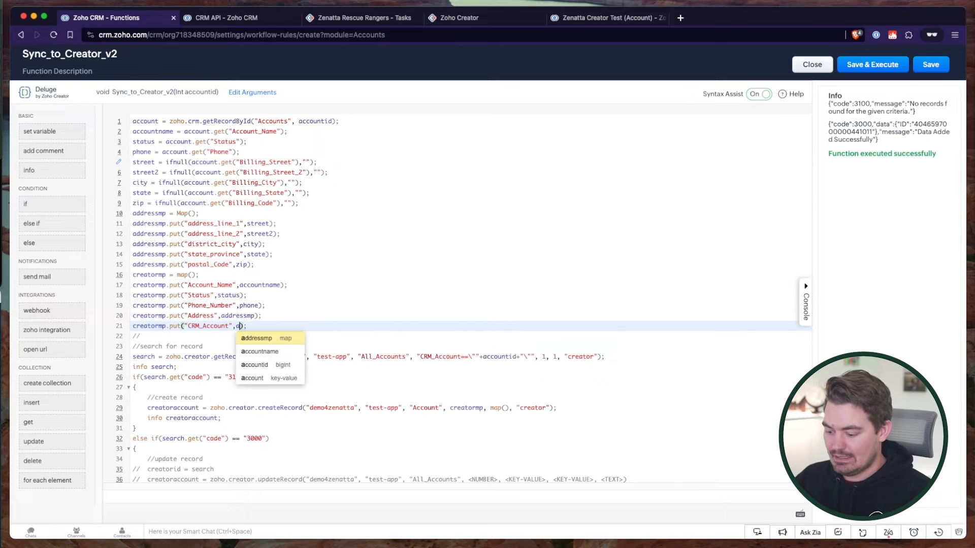
click(353, 156)
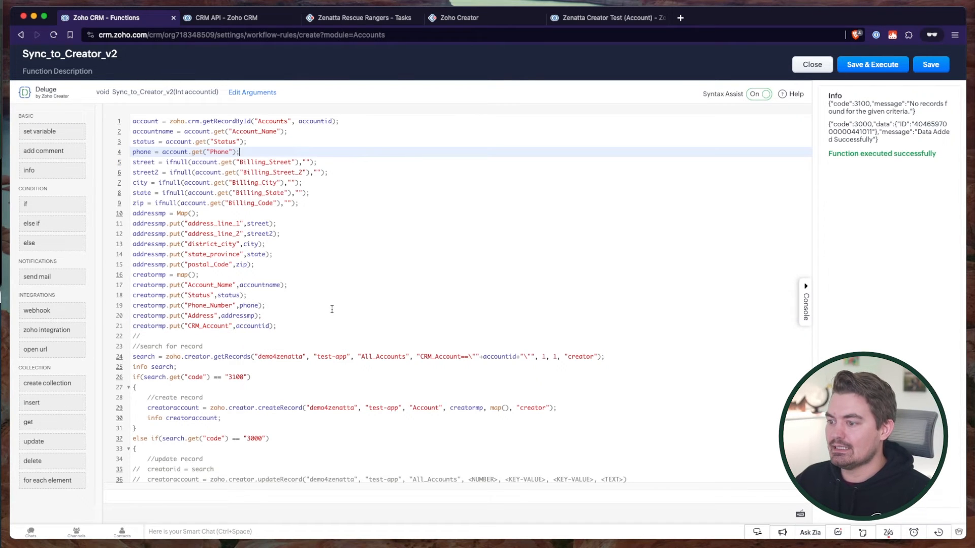
click(287, 327)
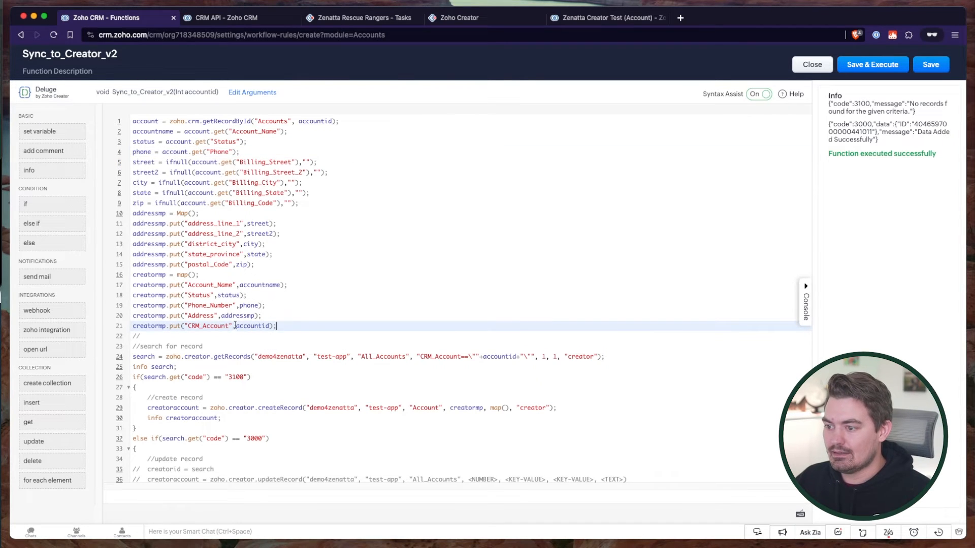
click(460, 18)
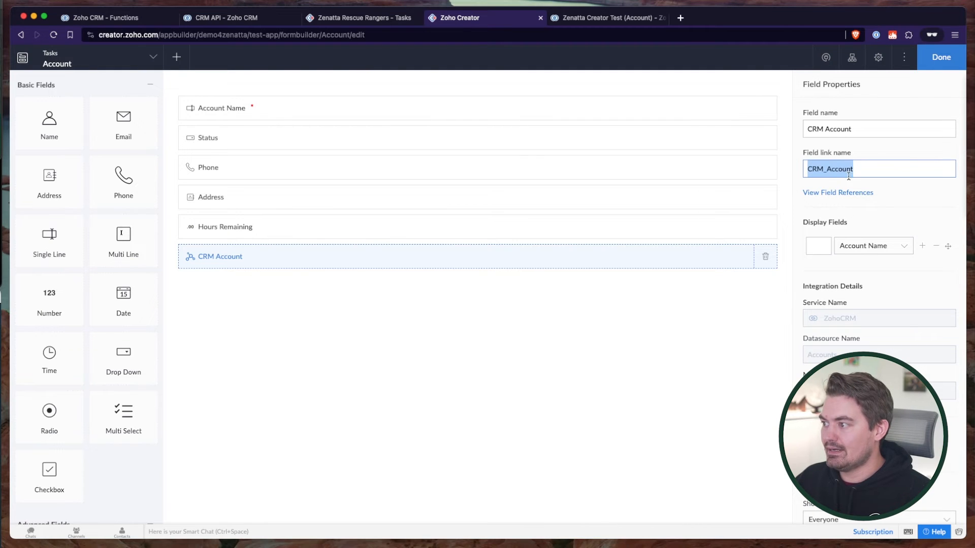
click(83, 17)
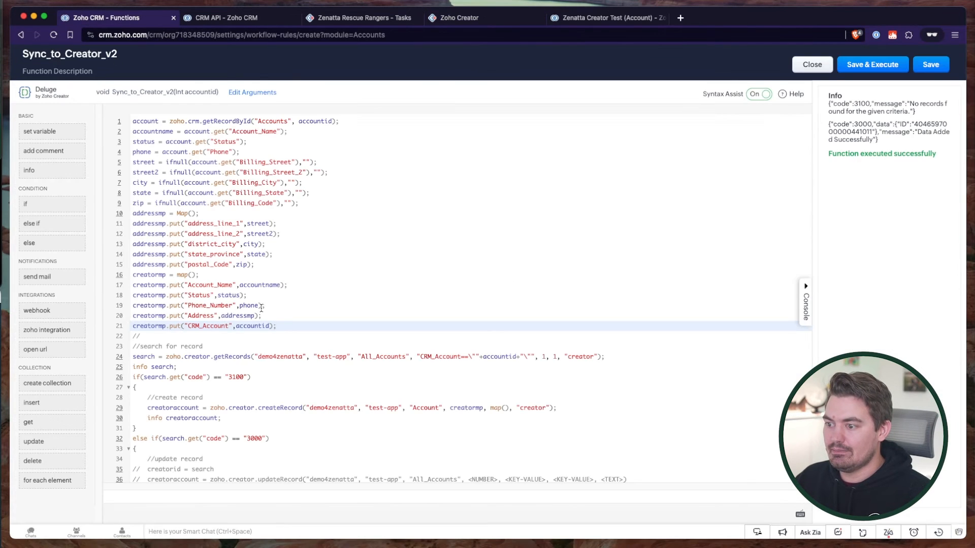
Delete the Zenatta Creator Test record from the All Accounts report in the Creator app
click(592, 20)
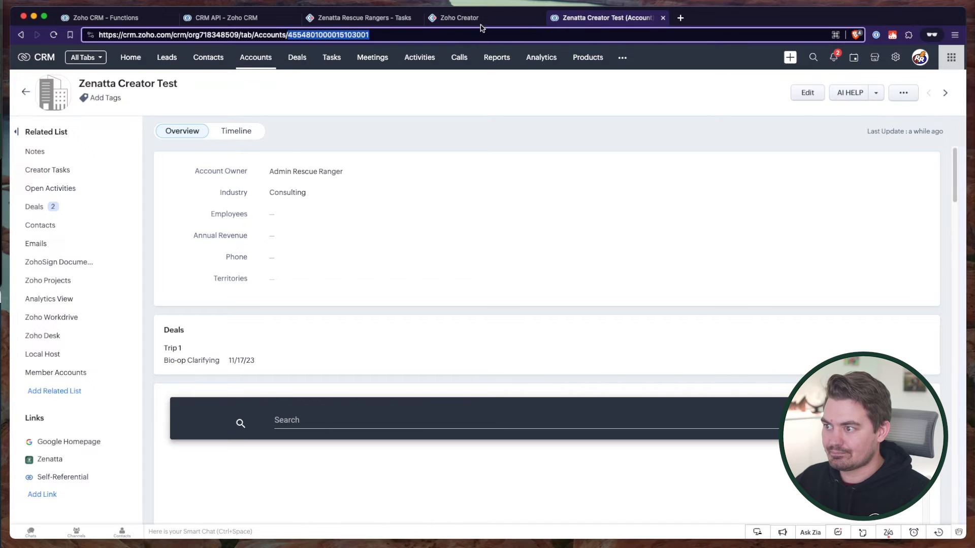
click(454, 18)
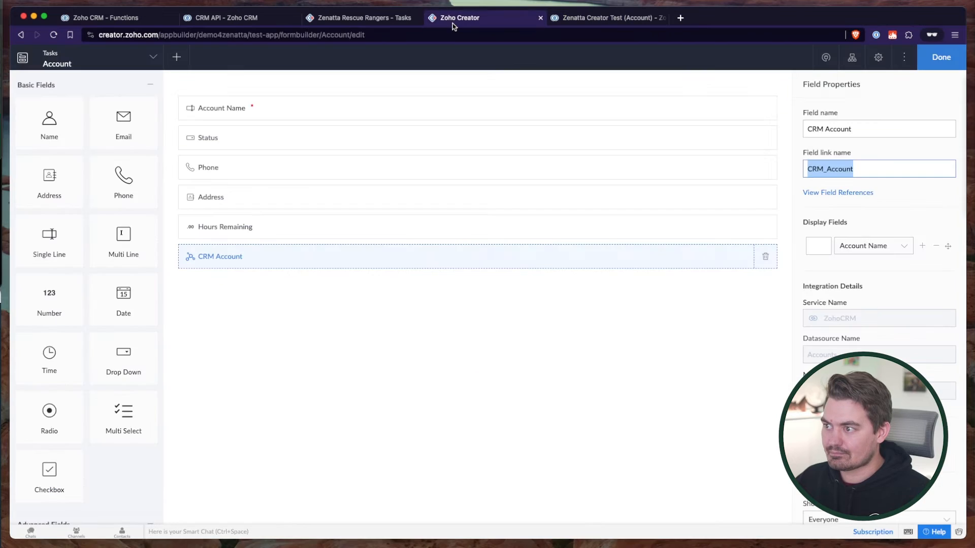
click(355, 23)
click(55, 120)
right_click(237, 115)
click(272, 135)
click(471, 322)
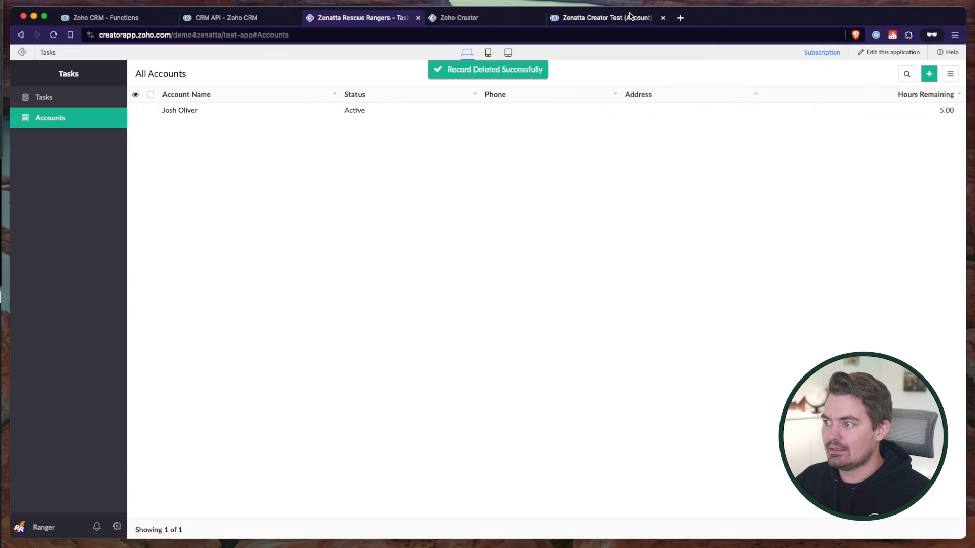
Save and execute the revised function with the copied CRM account ID as the accountid argument
click(573, 16)
click(110, 18)
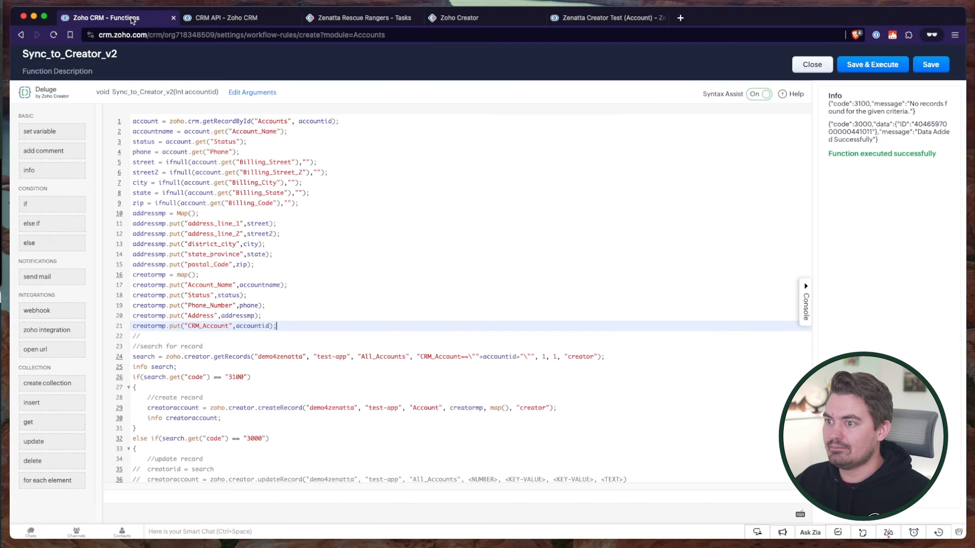
click(868, 65)
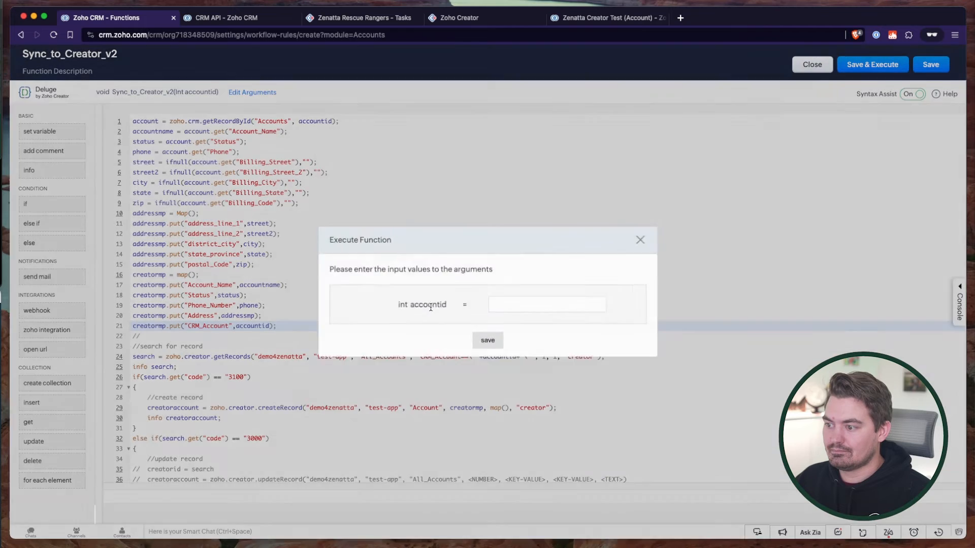
click(518, 300)
key(super+v)
click(486, 338)
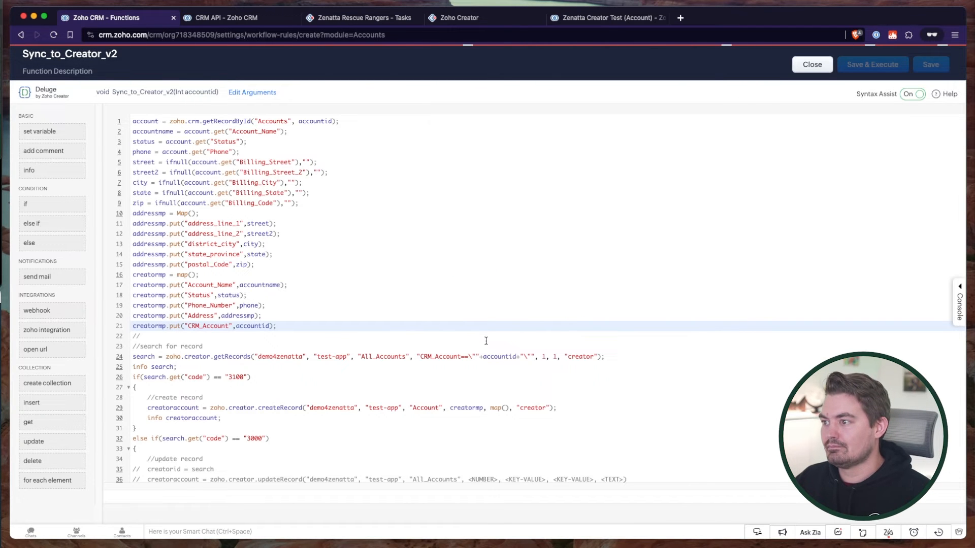
Reload the All Accounts report, check the CRM Account lookup on the new Zenatta Creator Test record, and close it without changes
click(457, 18)
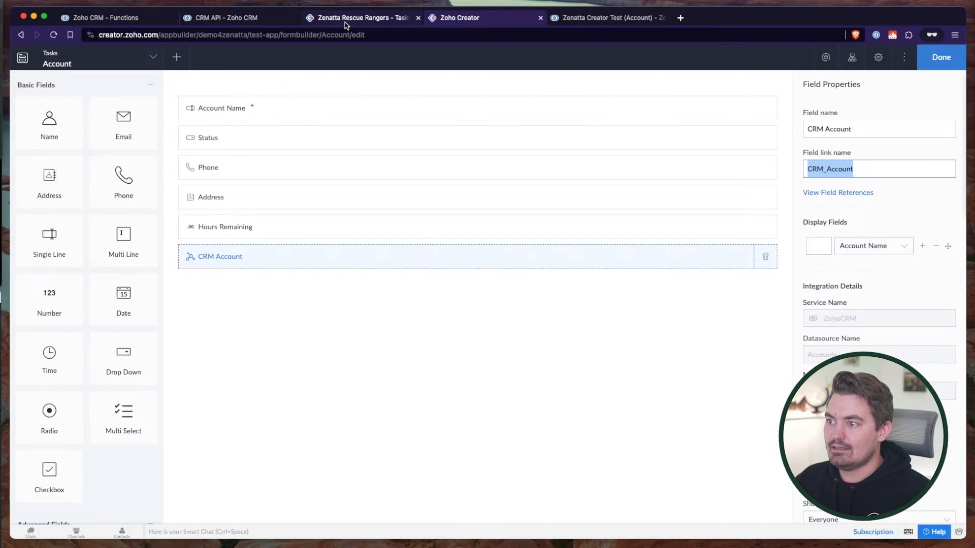
click(345, 22)
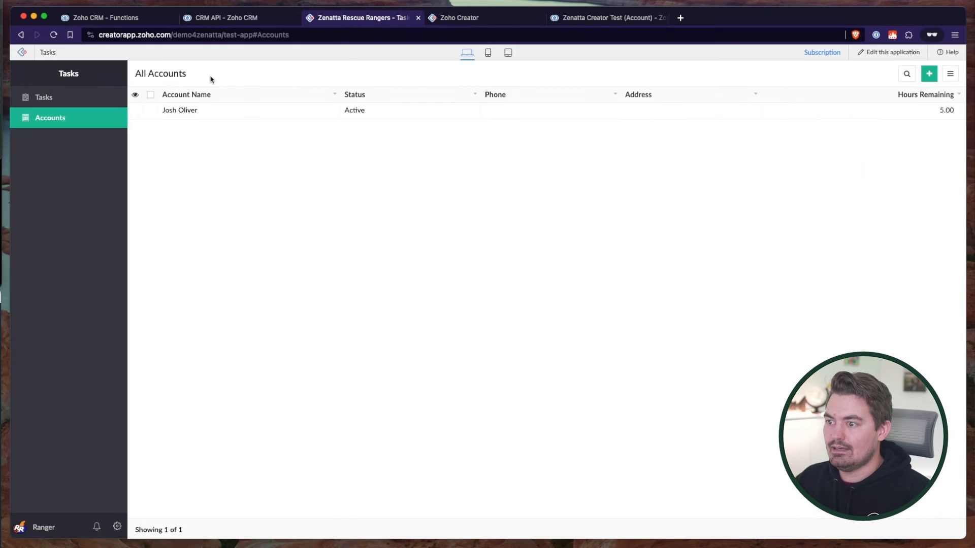
click(54, 36)
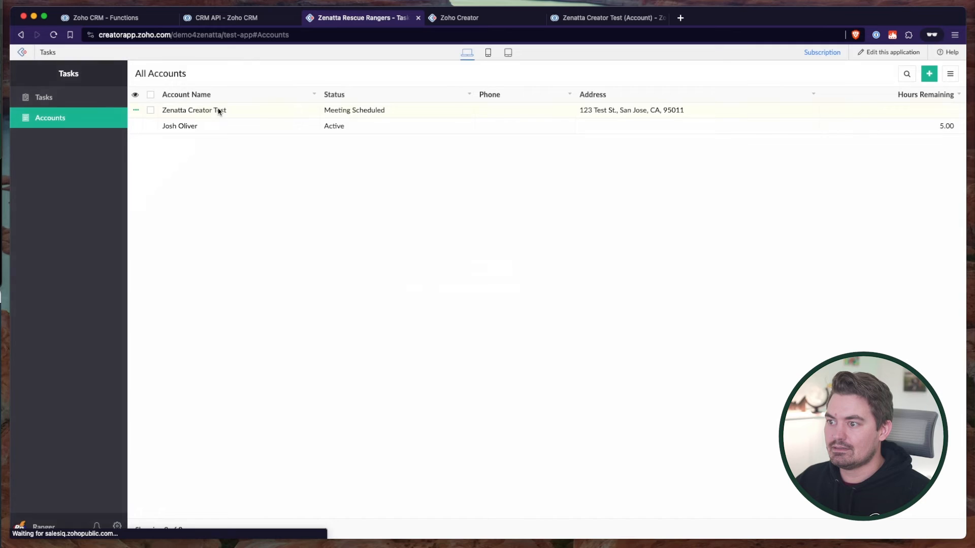
right_click(219, 110)
click(230, 120)
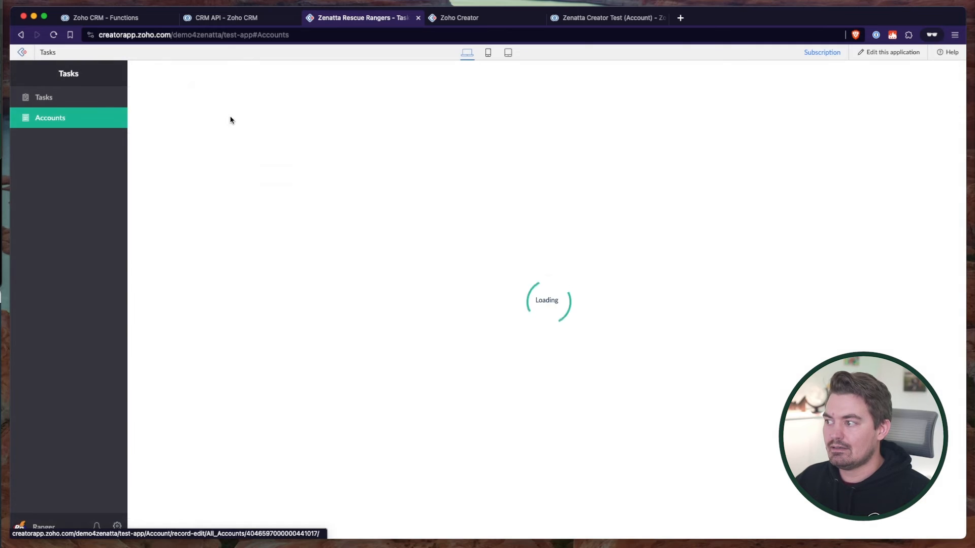
drag(138, 369, 196, 367)
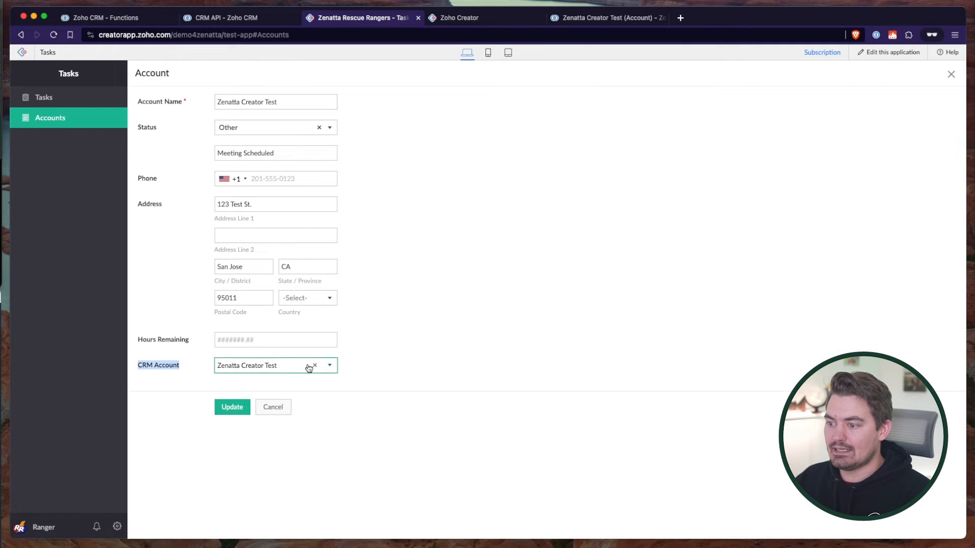
click(272, 407)
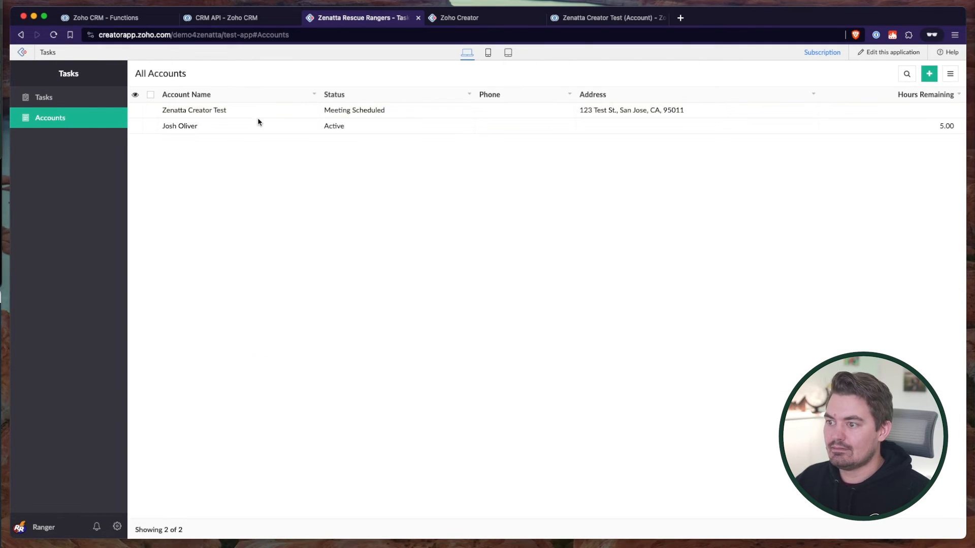
Back in the function editor, examine the search response code in the console alongside the if and else if conditions
click(106, 18)
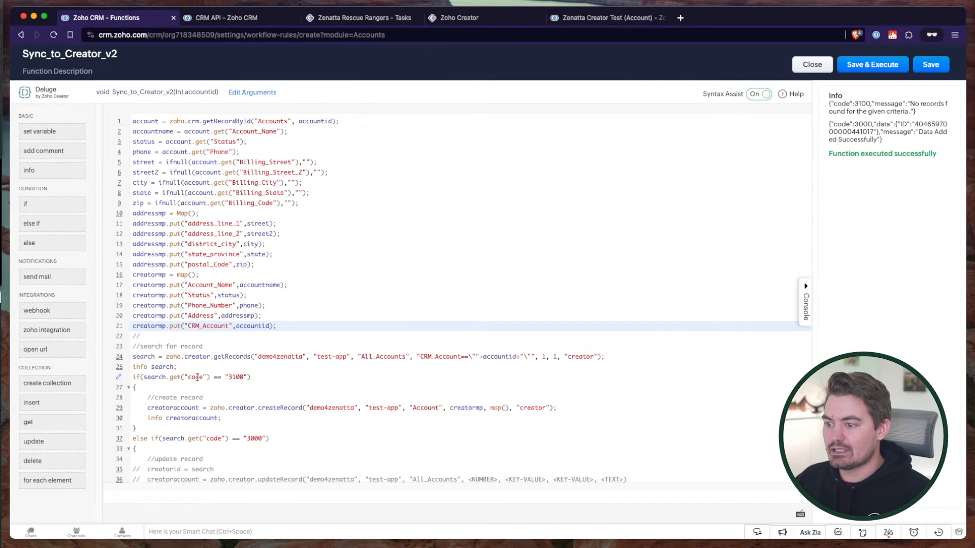
click(591, 20)
click(104, 18)
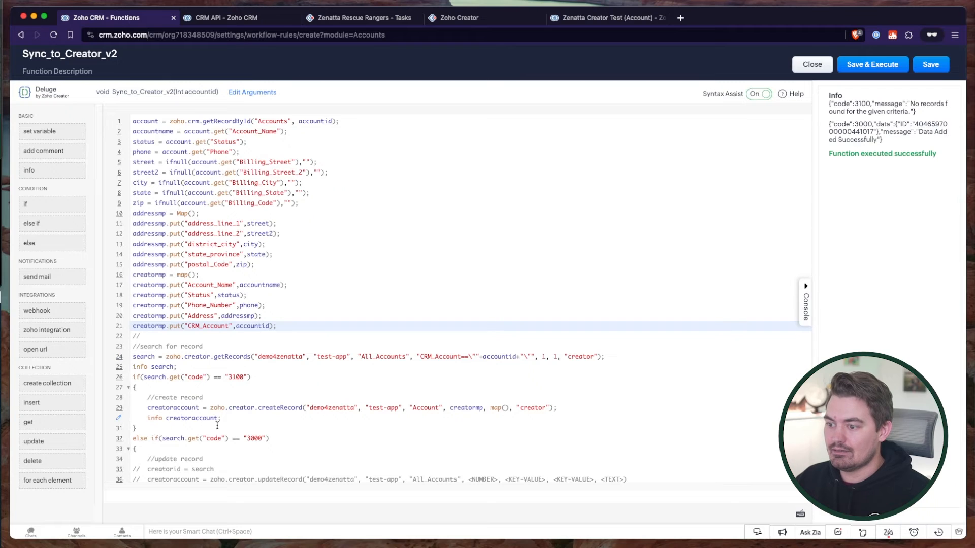
scroll(398, 344, down, 1)
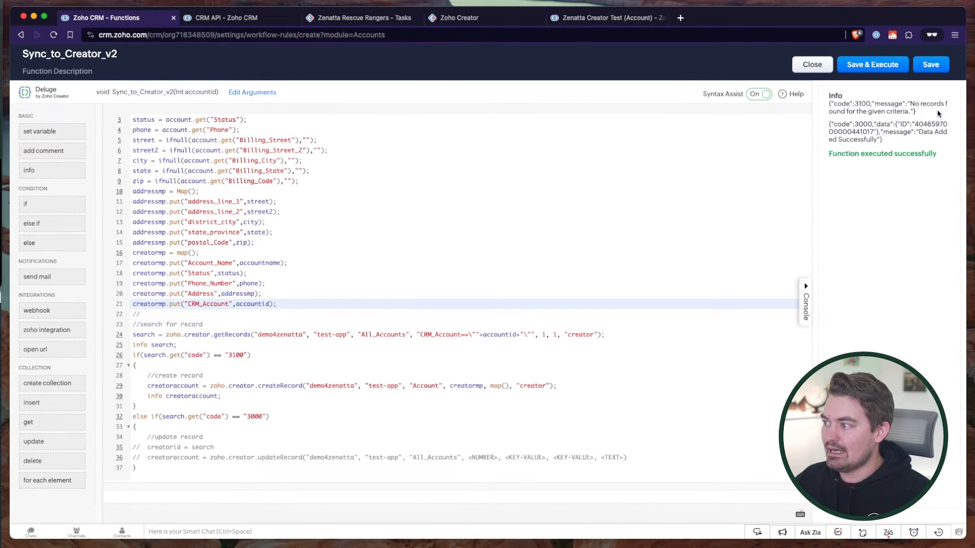
drag(932, 112, 818, 106)
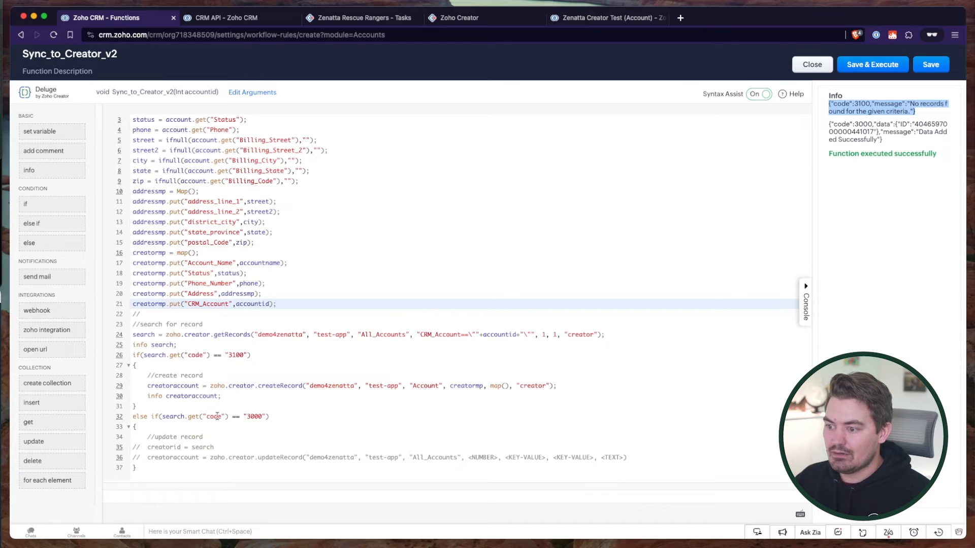
drag(854, 104, 866, 104)
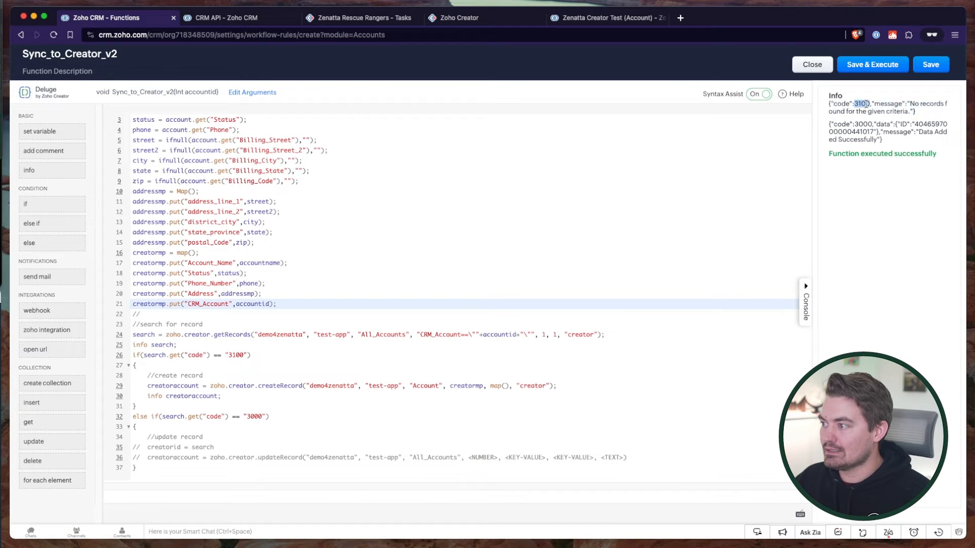
Save and execute the function with the copied CRM account ID as accountid, and inspect the search response's code and data
click(869, 68)
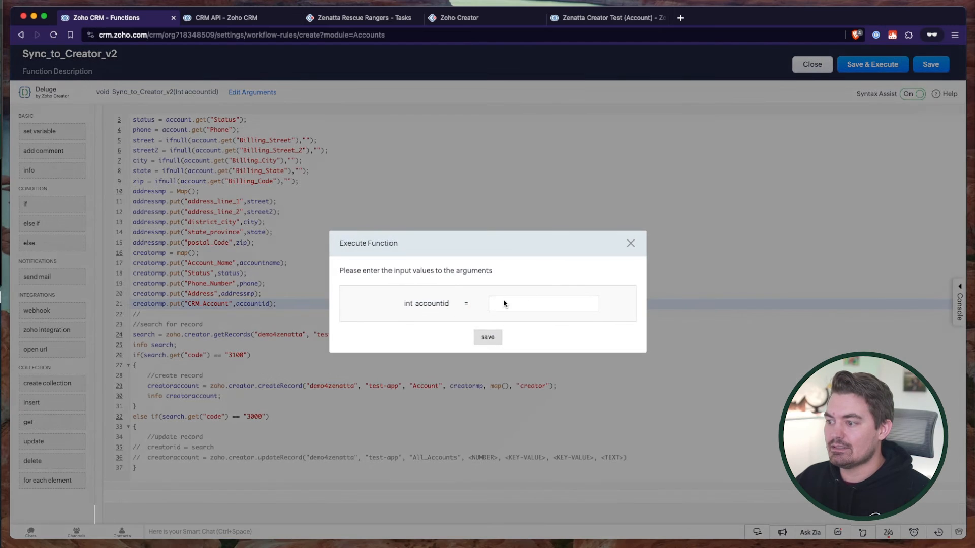
click(504, 300)
key(super+v)
click(488, 339)
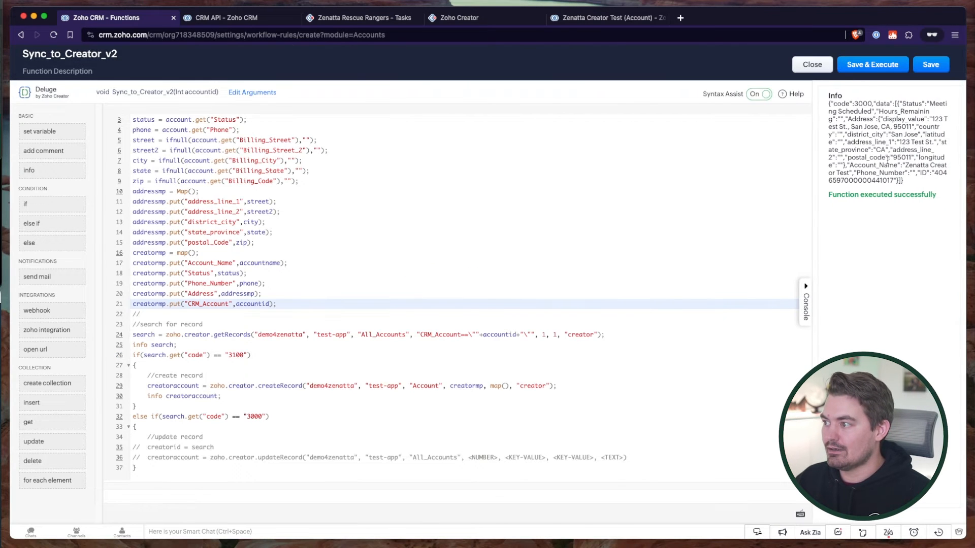
double_click(865, 105)
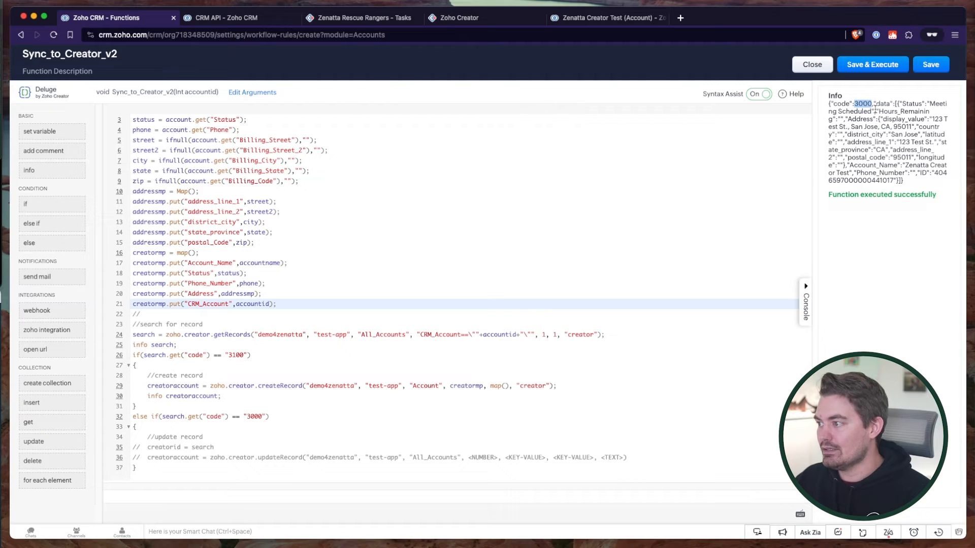
drag(918, 188, 890, 105)
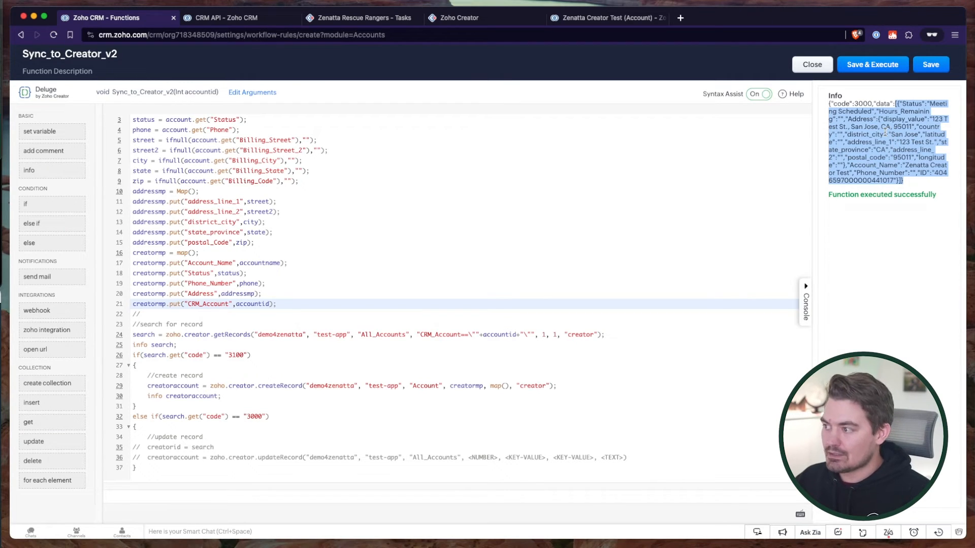
Uncomment the creatorid assignment and the updateRecord call in the else if block
click(193, 459)
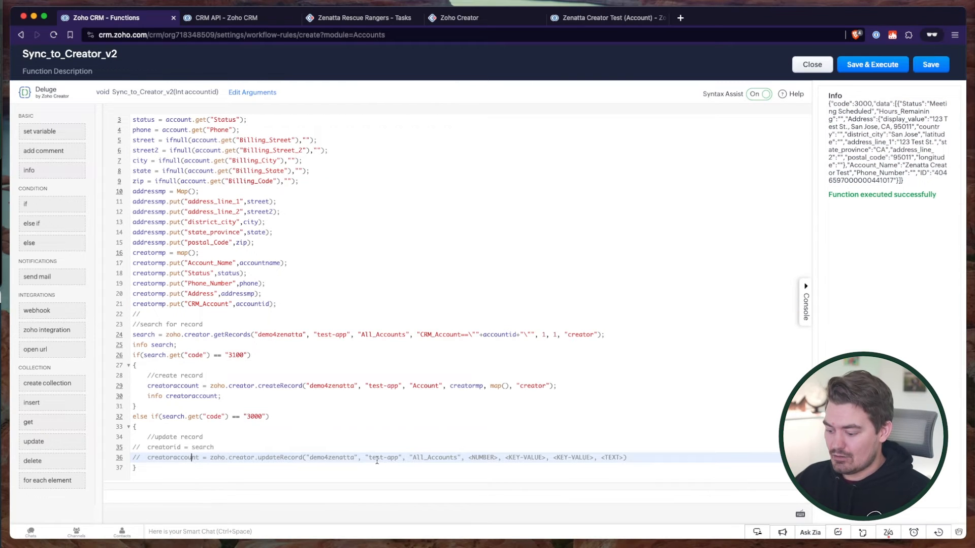
key(super+slash)
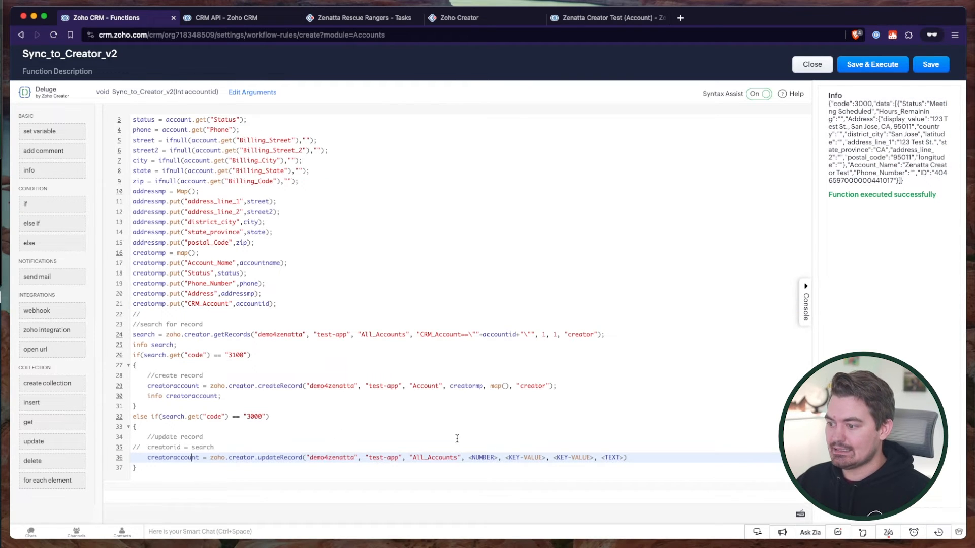
click(195, 447)
key(super+slash)
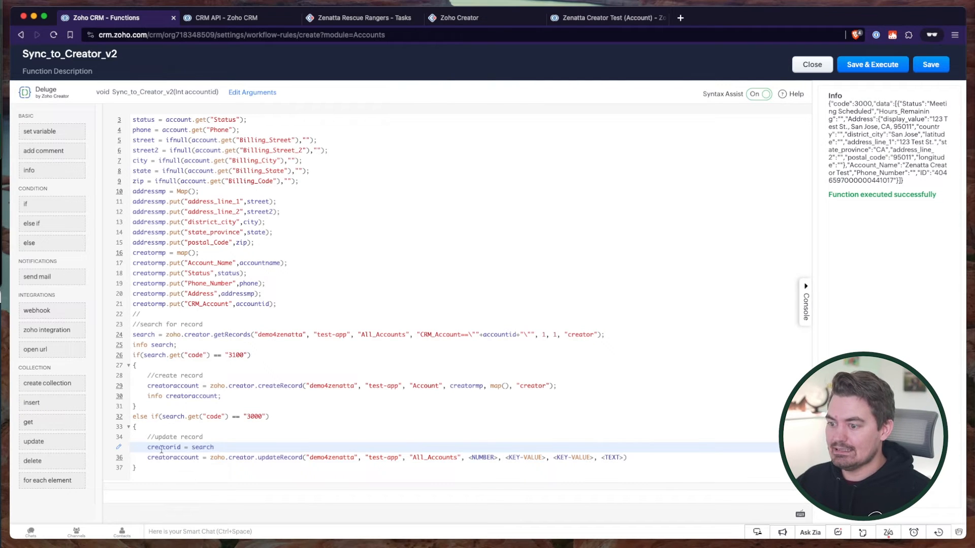
Complete the creatorid line as search.get("data").get(0).get("ID"); following the structure of the search response
double_click(169, 448)
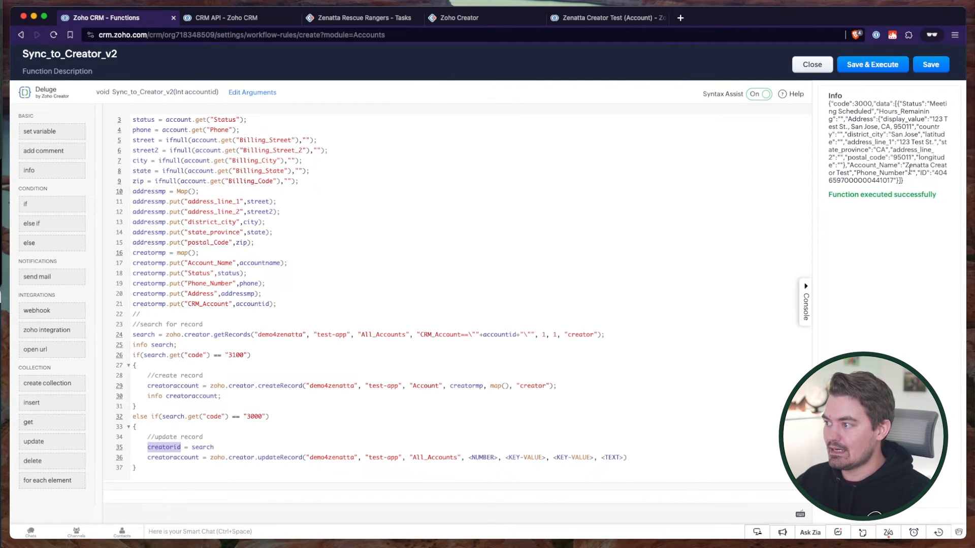
drag(912, 183, 920, 171)
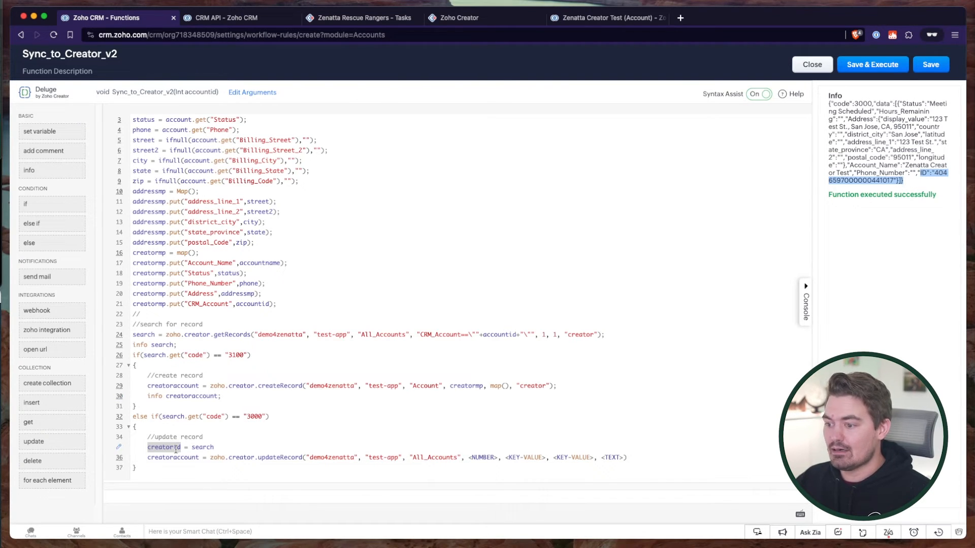
click(225, 448)
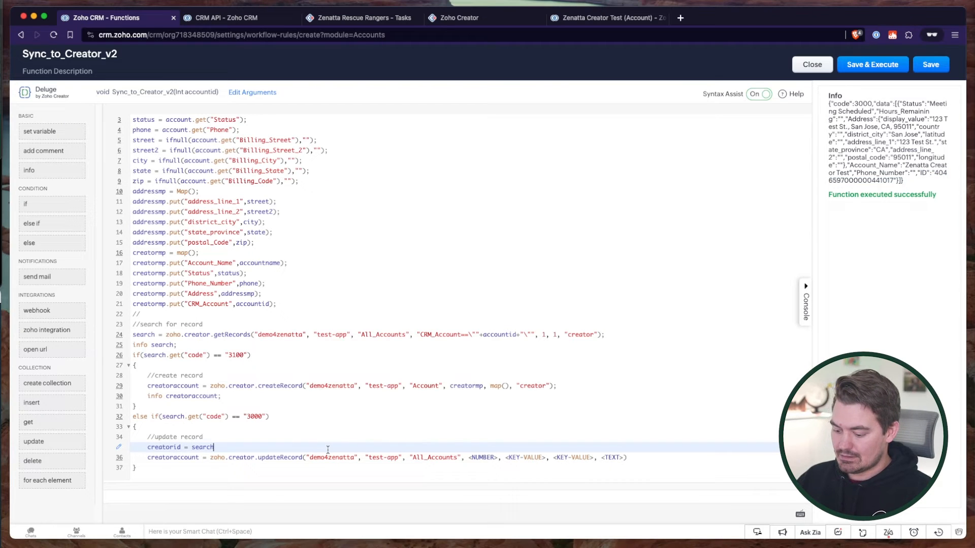
text(.get())
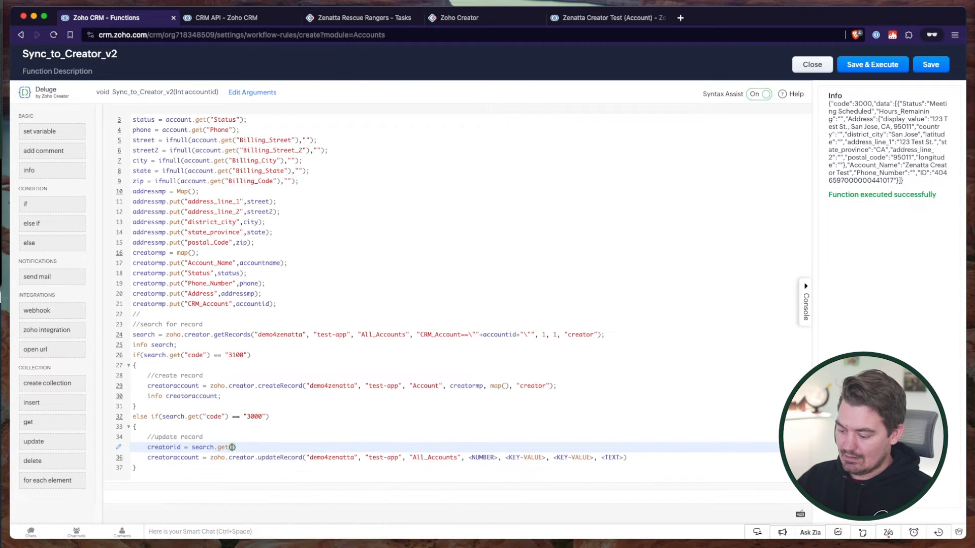
text("data)
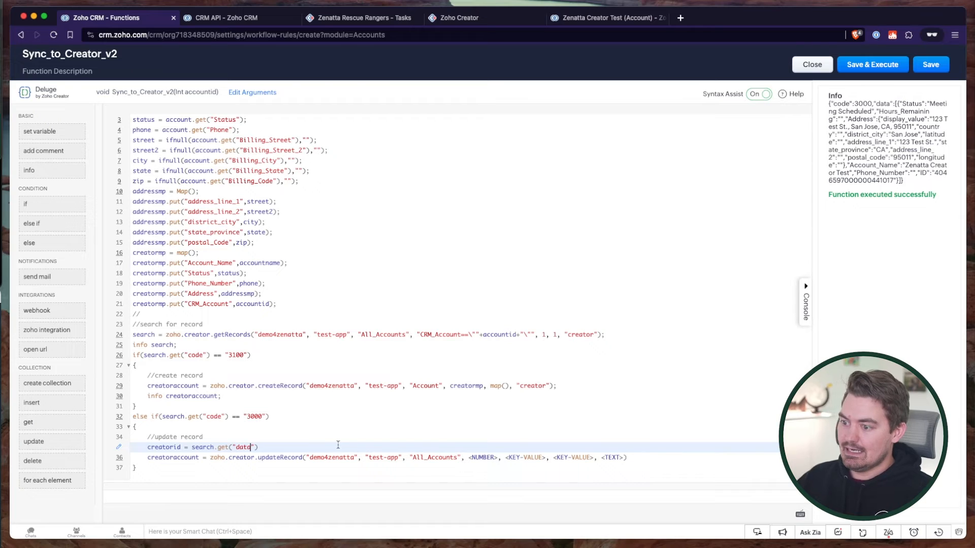
double_click(882, 104)
click(313, 446)
text(.get()
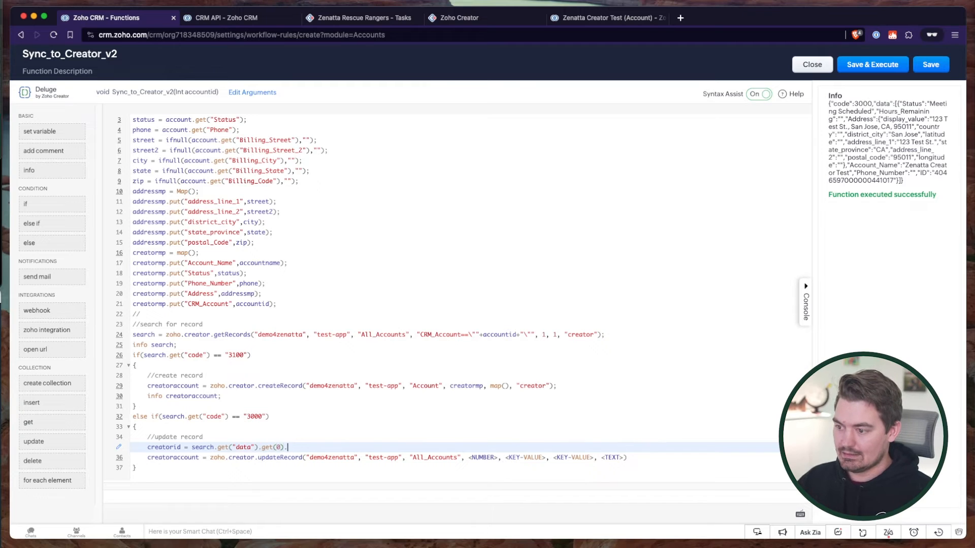
text(0).)
key(Return)
text("ID");)
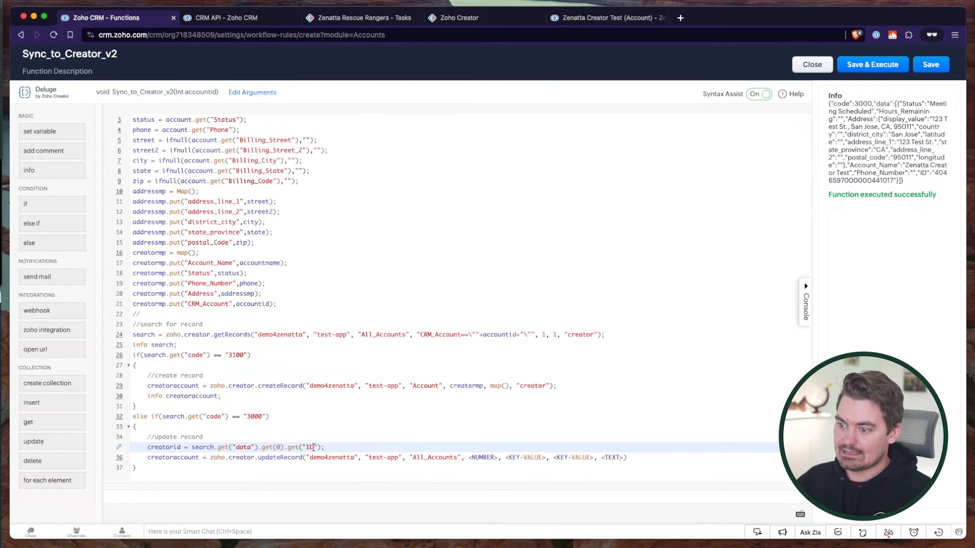
Replace the <NUMBER> placeholder in the updateRecord call with the creatorid variable
click(165, 439)
double_click(164, 447)
key(ctrl+c)
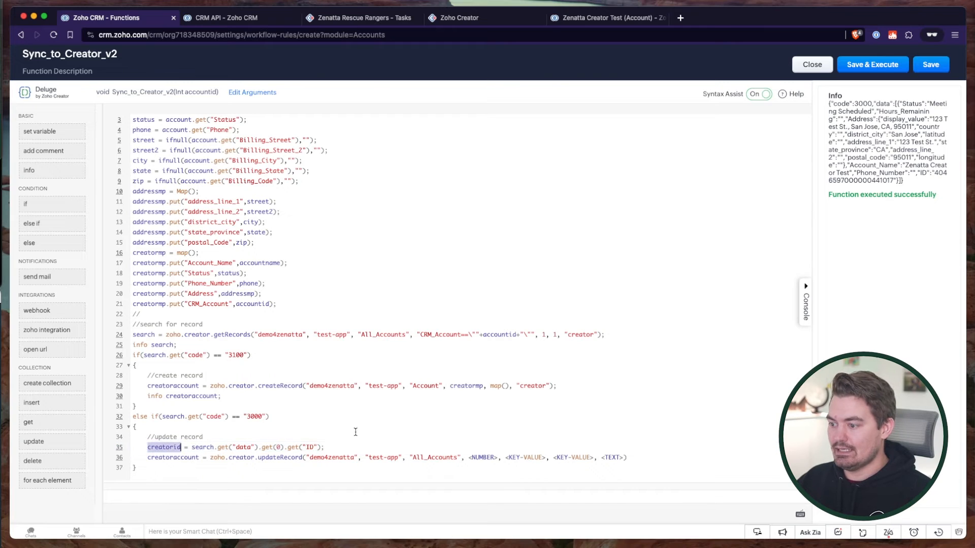
click(472, 457)
key(ctrl+v)
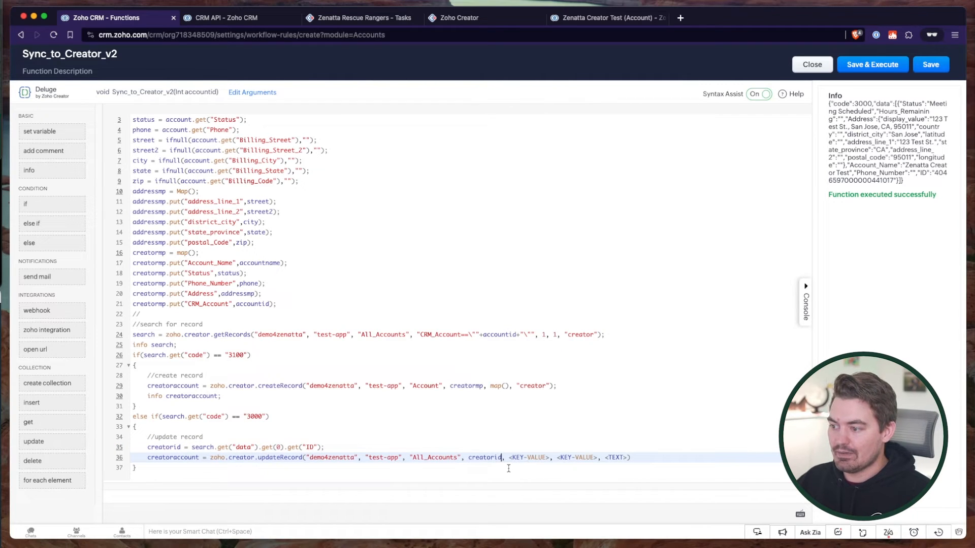
Replace the remaining updateRecord placeholders with creatormp, map(), "creator" from the createRecord call, and end the line with a semicolon
mouse_move(450, 386)
mouse_down()
mouse_move(511, 385)
mouse_move(442, 386)
mouse_up()
click(519, 386)
click(638, 458)
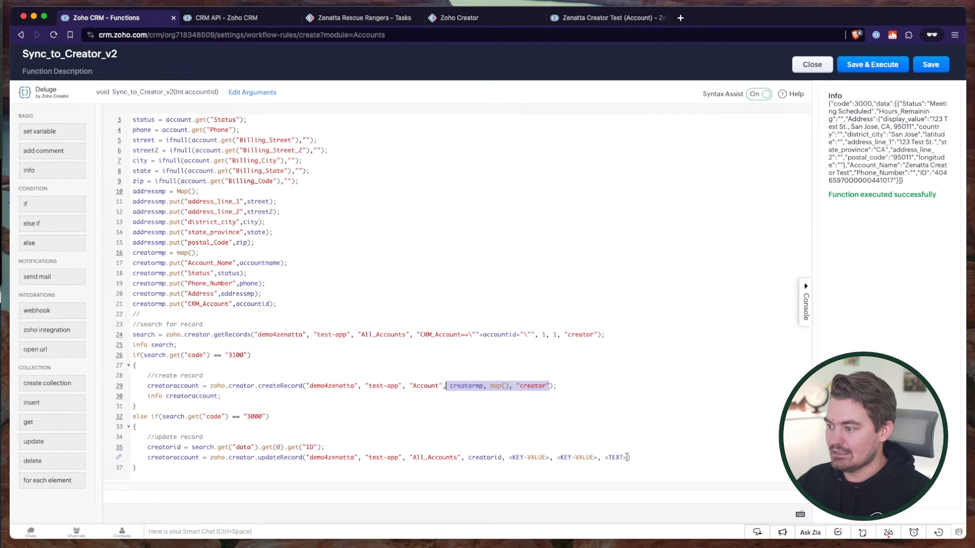
drag(628, 457, 513, 458)
text(creatormp, map(), "creator"))
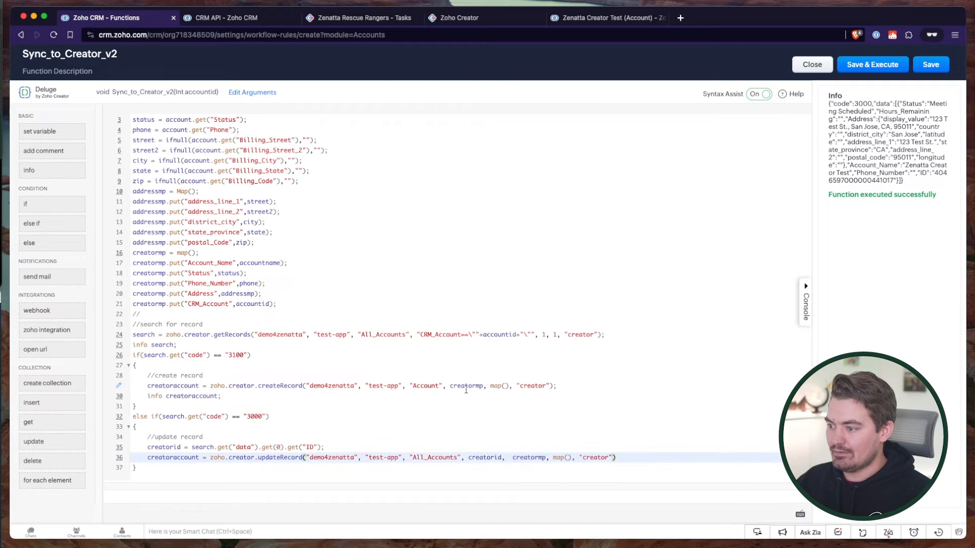
double_click(560, 459)
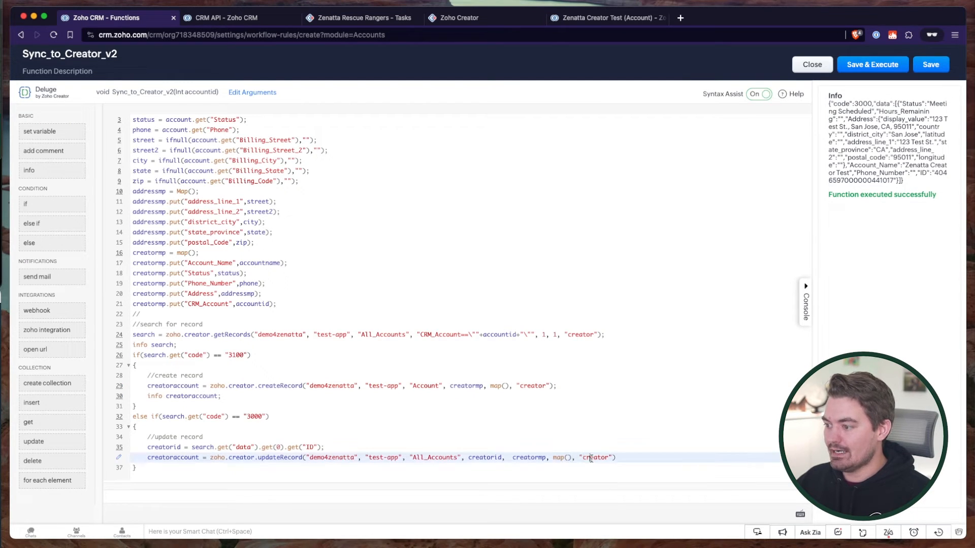
click(633, 459)
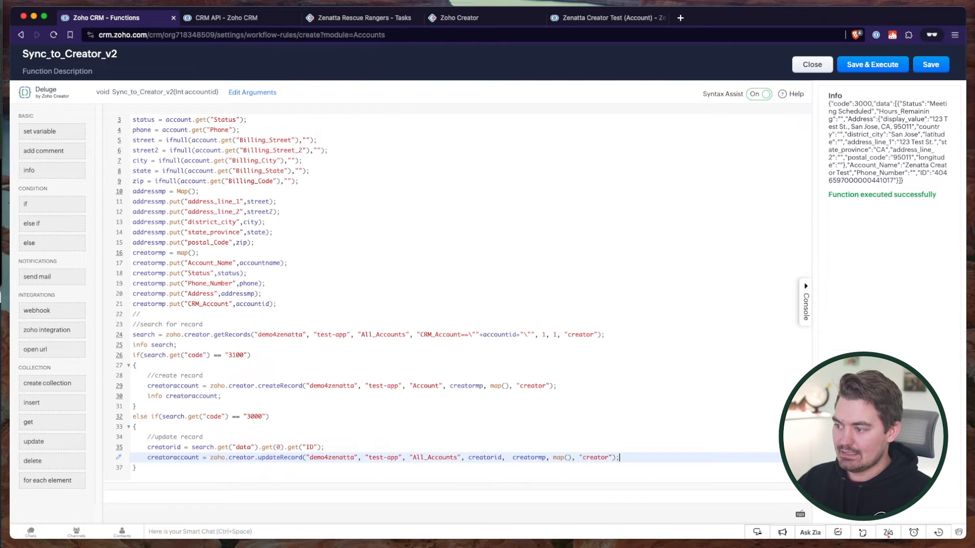
Move the info creatoraccount; line out of the create block to below the closing brace of the else if block, and remove its indentation
key(Up)
key(Up)
key(Up)
key(Up)
key(Up)
key(Up)
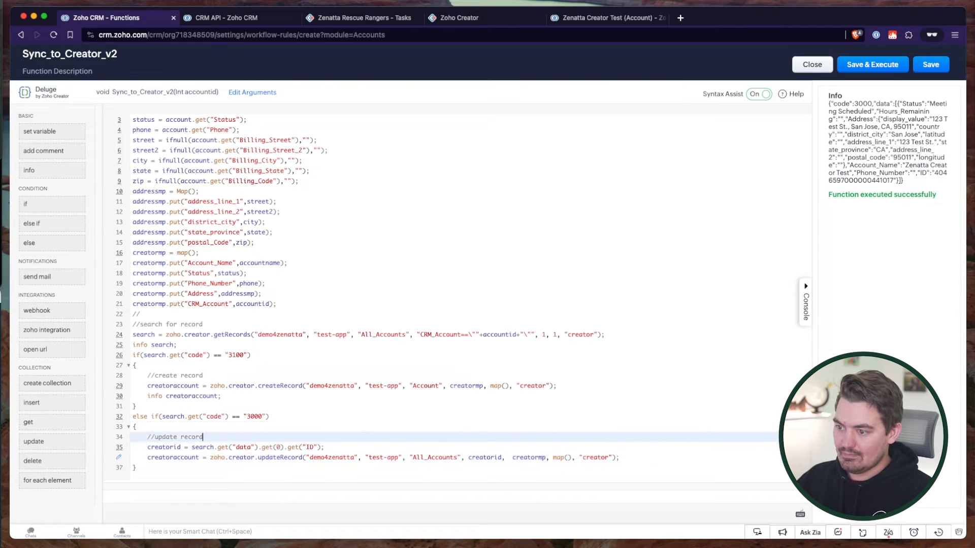
key(alt+Down)
key(alt+Down)
key(alt+Down)
key(alt+Down)
key(alt+Down)
key(alt+Down)
key(alt+Down)
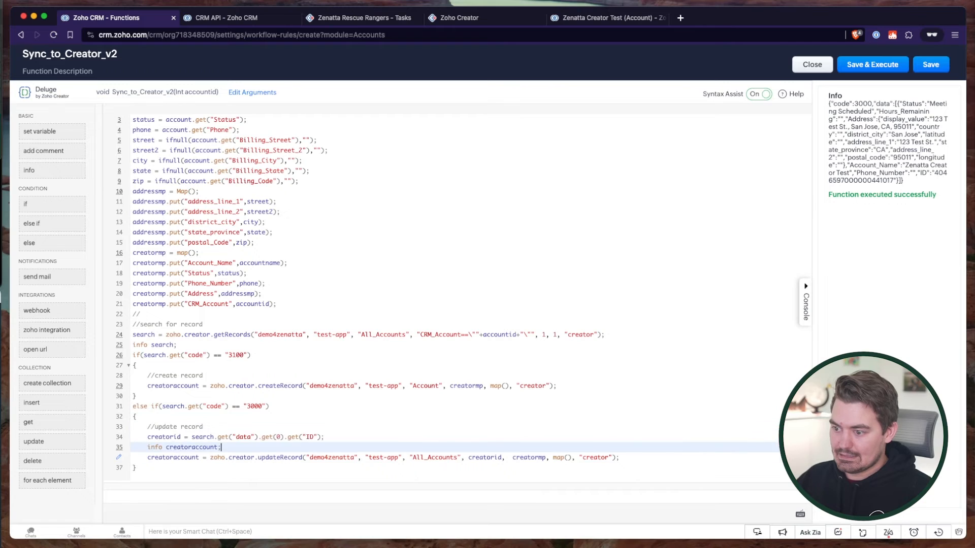
key(shift+Tab)
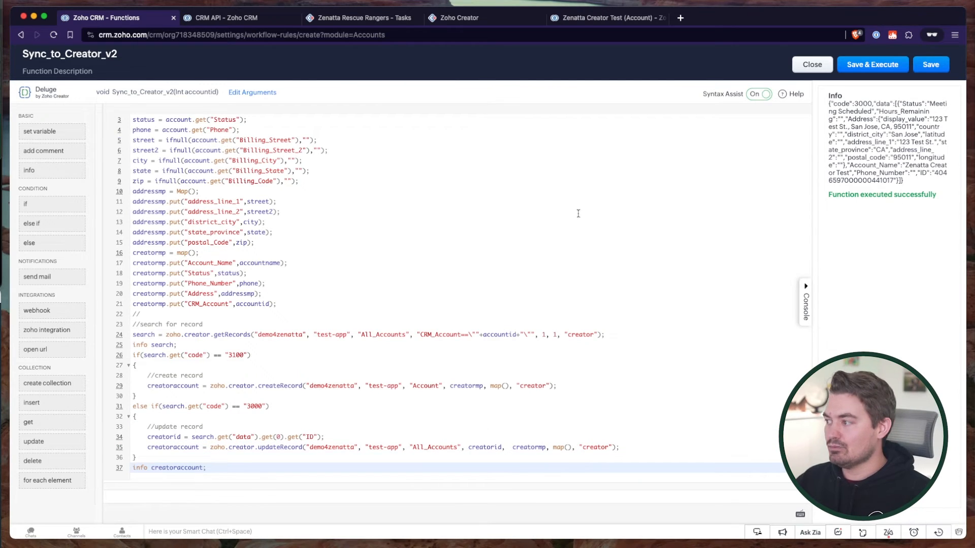
Copy the account ID from the CRM record's URL, execute the function with it as accountid, and inspect the search and update responses
click(579, 18)
double_click(303, 36)
click(117, 18)
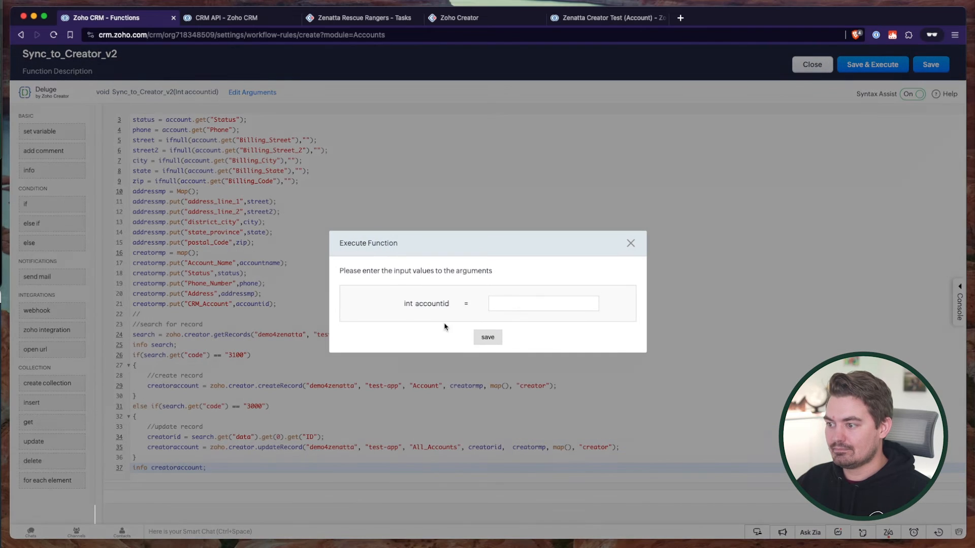
click(519, 309)
key(super+v)
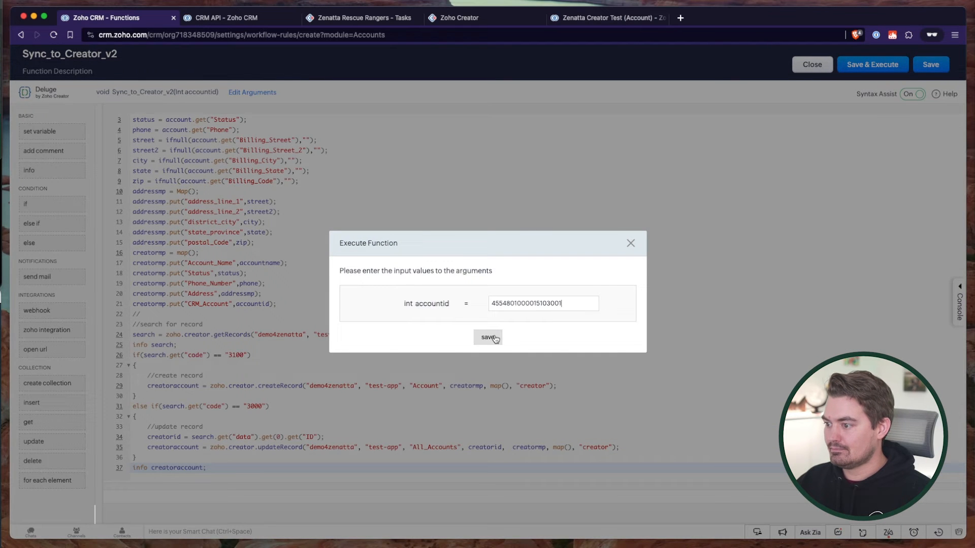
click(494, 338)
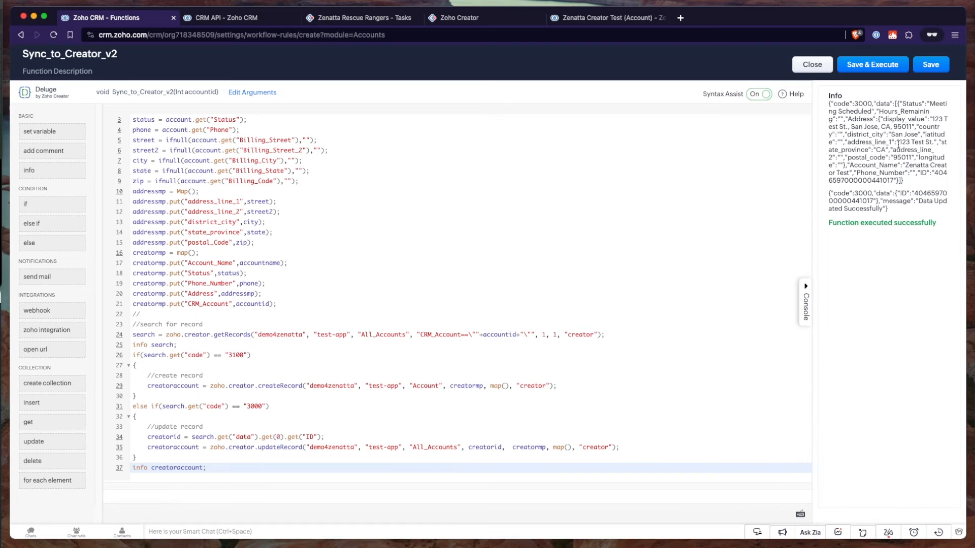
triple_click(869, 120)
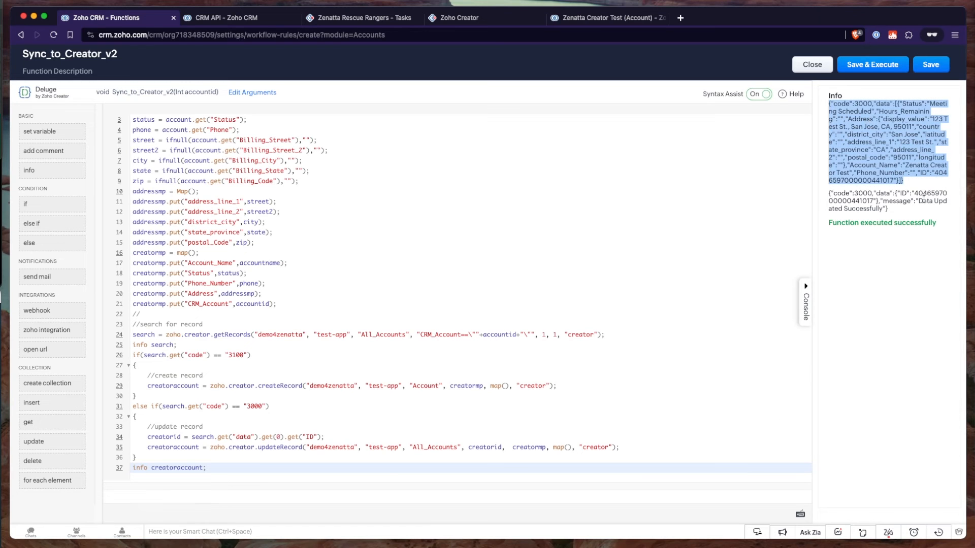
drag(918, 201, 889, 209)
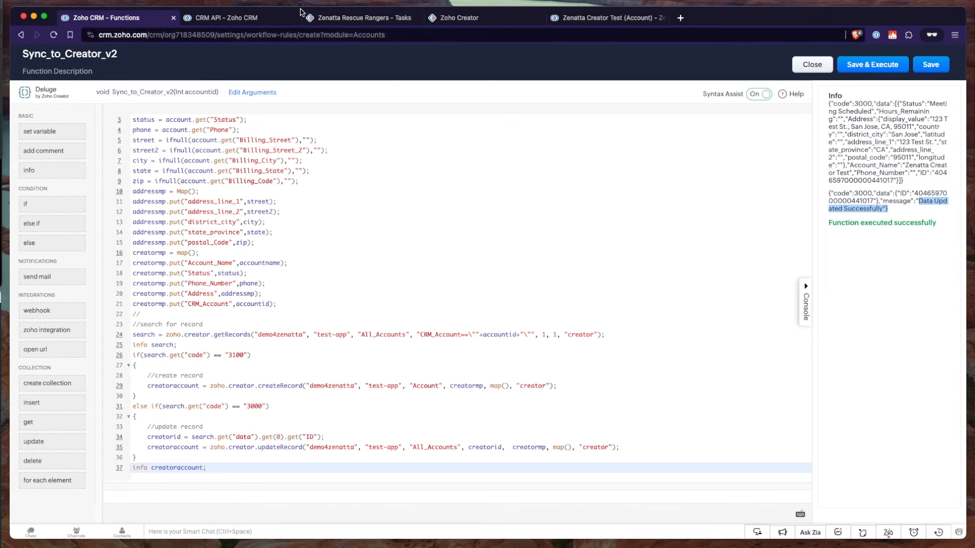
Save the Sync_to_Creator_v2 function and the Sync to Creator workflow rule
click(927, 65)
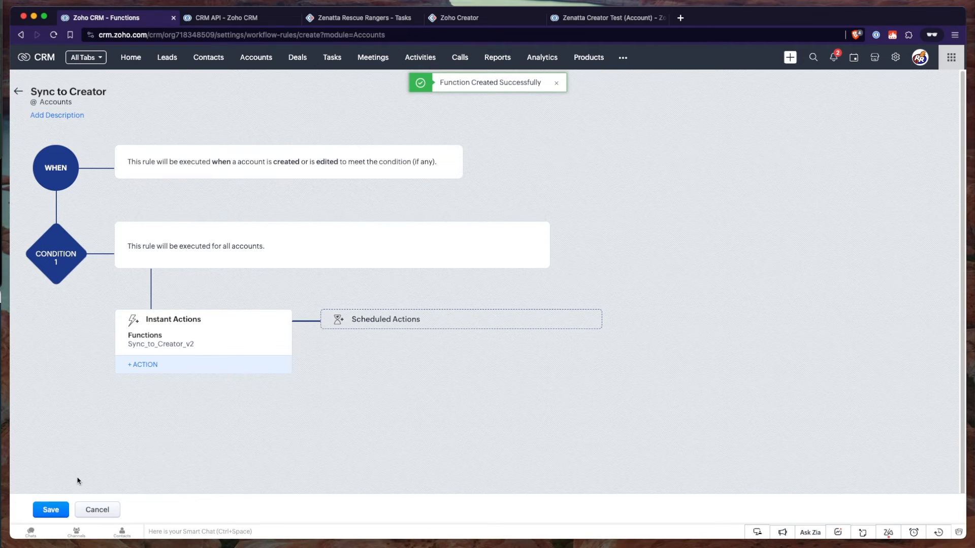
click(46, 509)
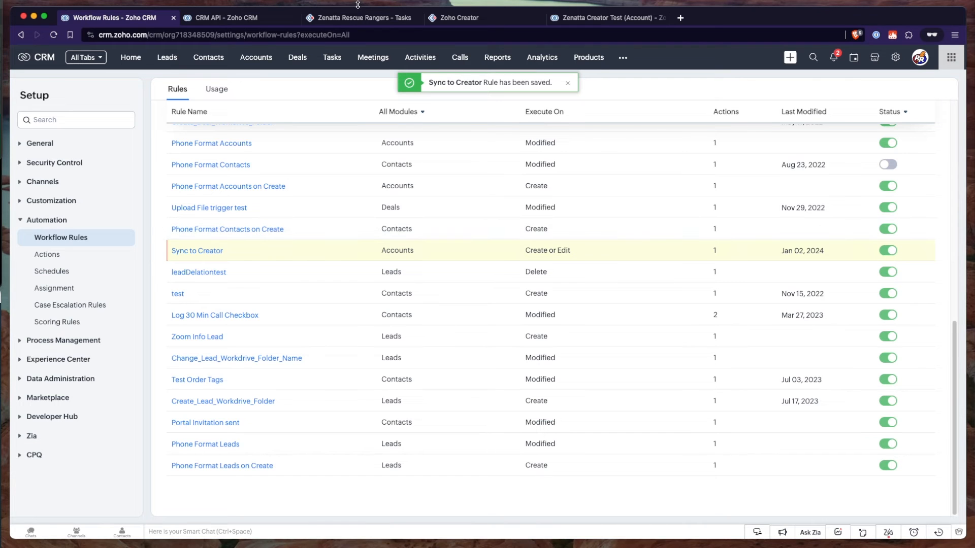
Rename the Zenatta Creator Test account in CRM to Zenatta Creator Test v2
click(584, 20)
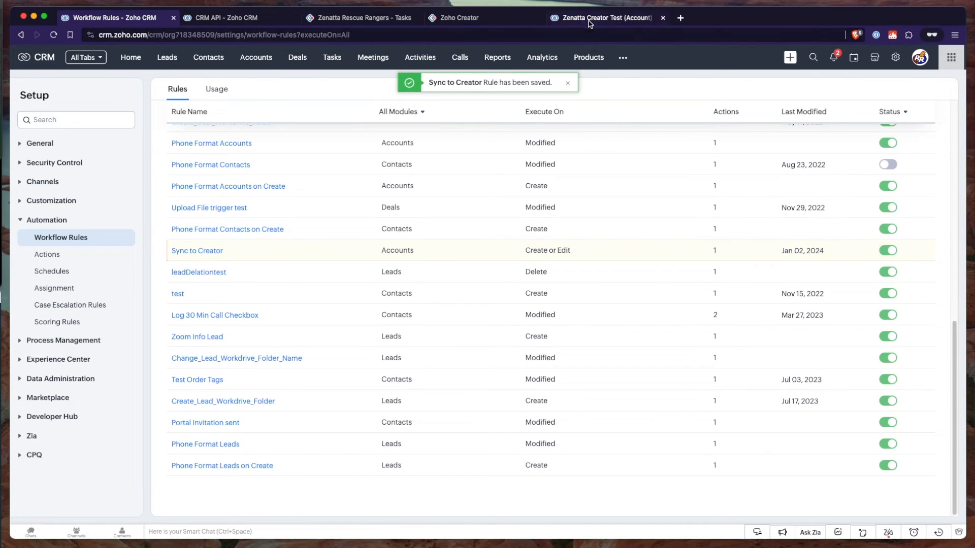
scroll(477, 394, down, 6)
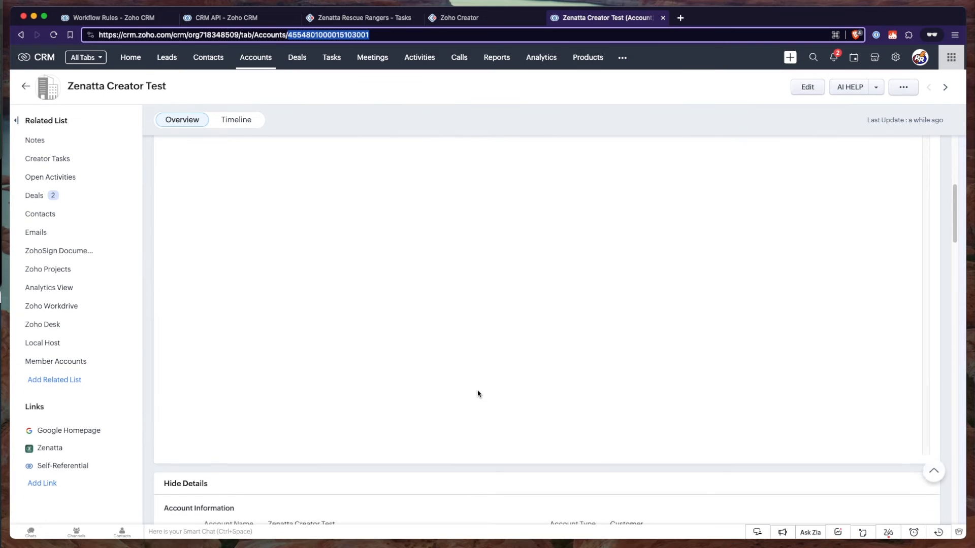
click(362, 255)
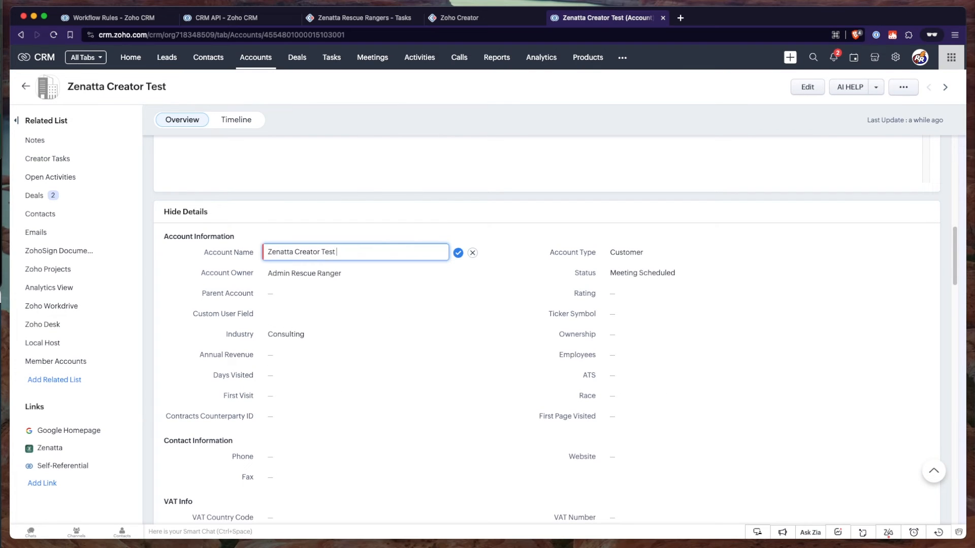
key(Return)
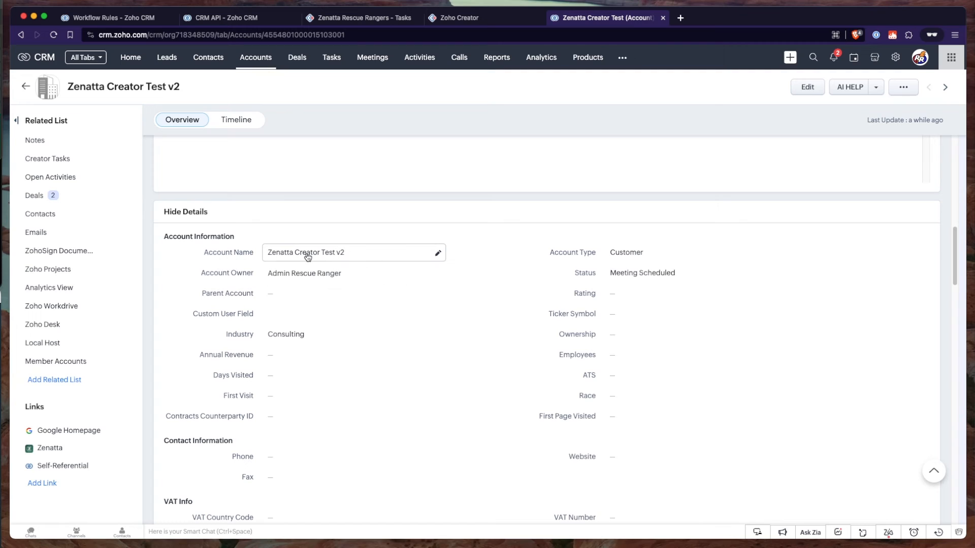
Reload the All Accounts report in the Creator app to check the synced account name
click(347, 19)
click(54, 35)
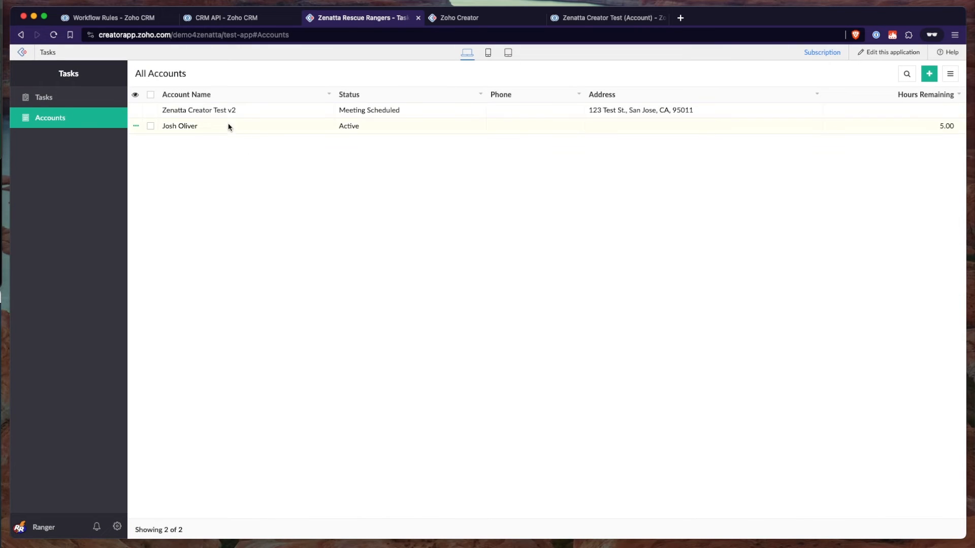
Fill in the Phone field of the Zenatta Creator Test v2 account in Zoho CRM and save it
drag(187, 116, 162, 113)
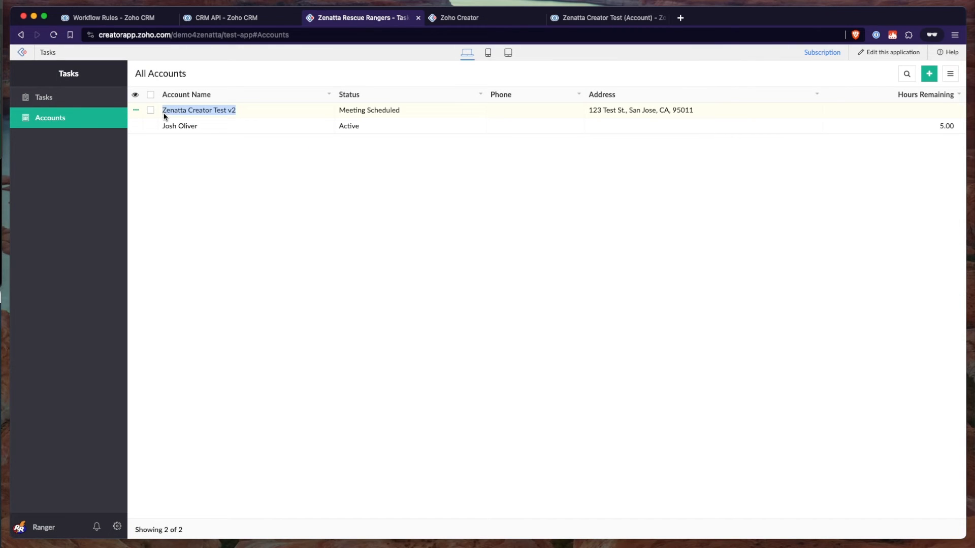
click(309, 236)
click(604, 17)
scroll(346, 390, down, 8)
click(294, 260)
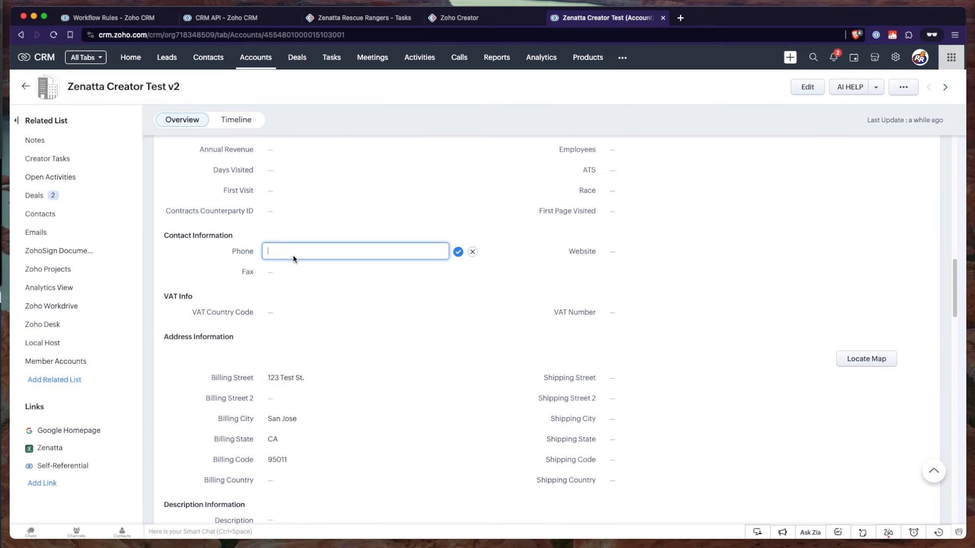
text(5555555555)
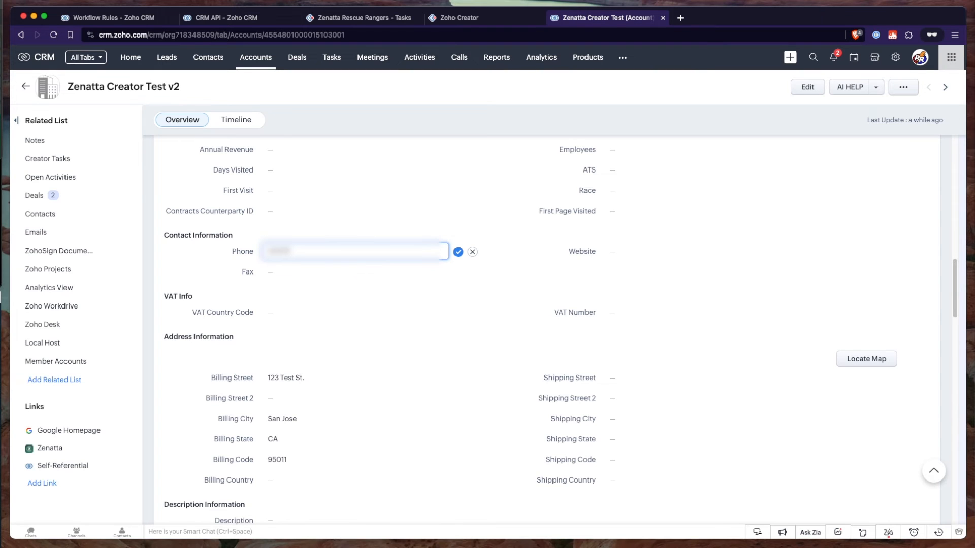
click(458, 253)
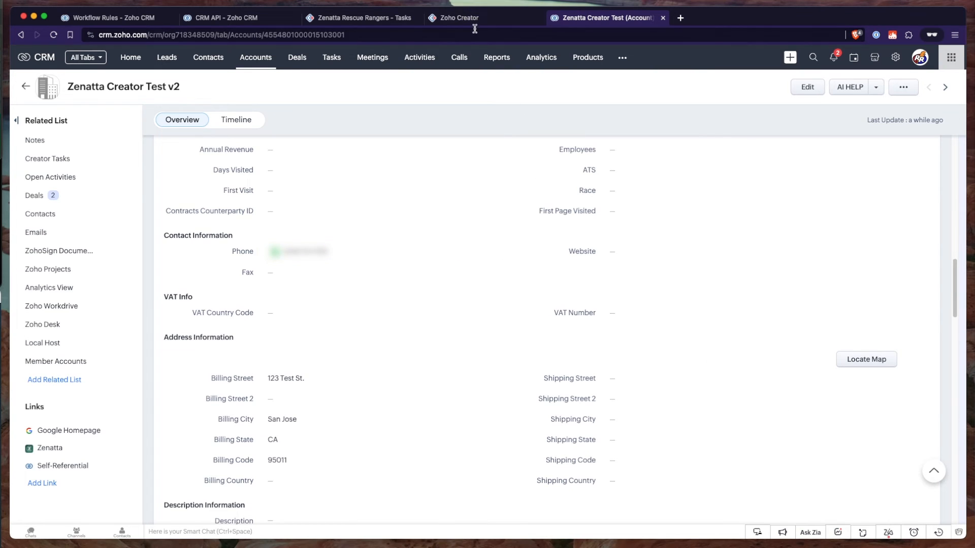
Reload the All Accounts report in the Creator app to check the account's synced phone number
click(459, 18)
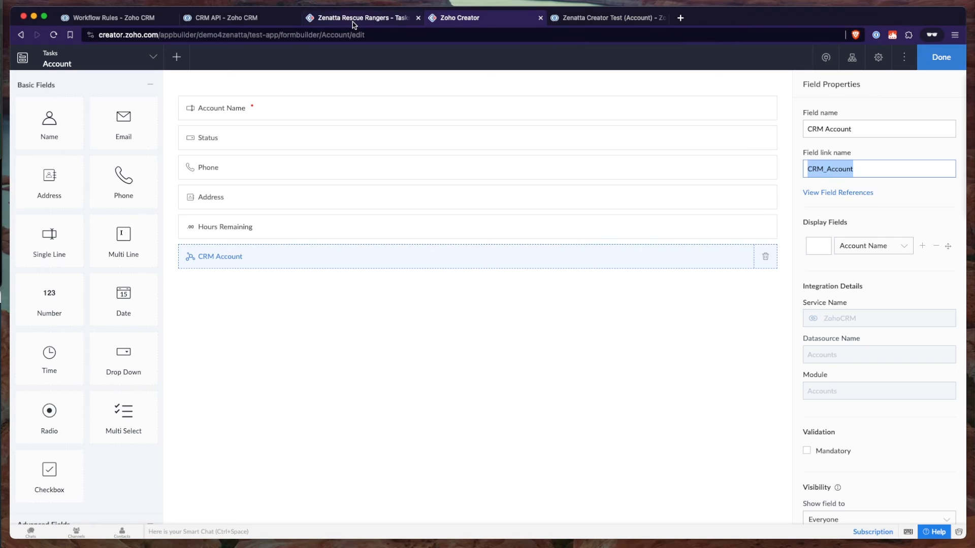
click(355, 18)
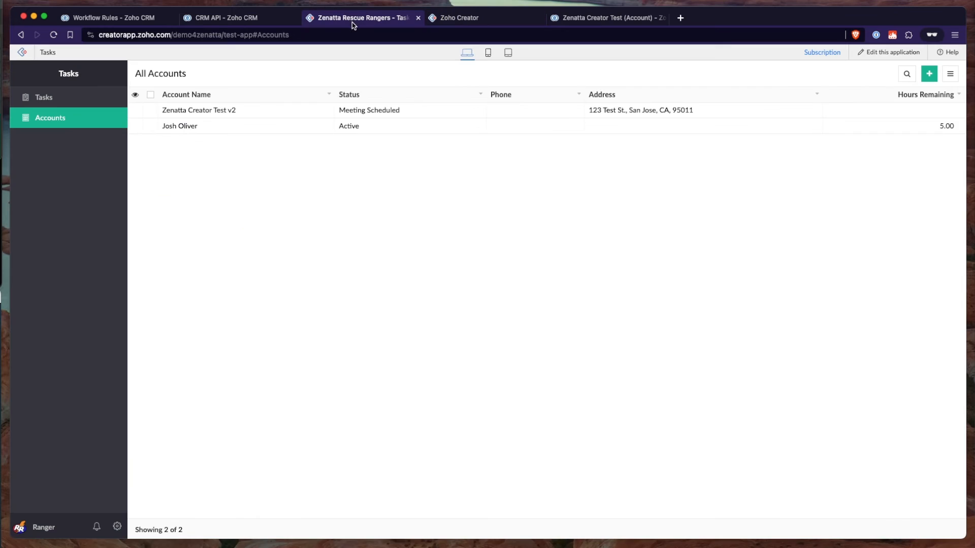
click(240, 36)
key(Return)
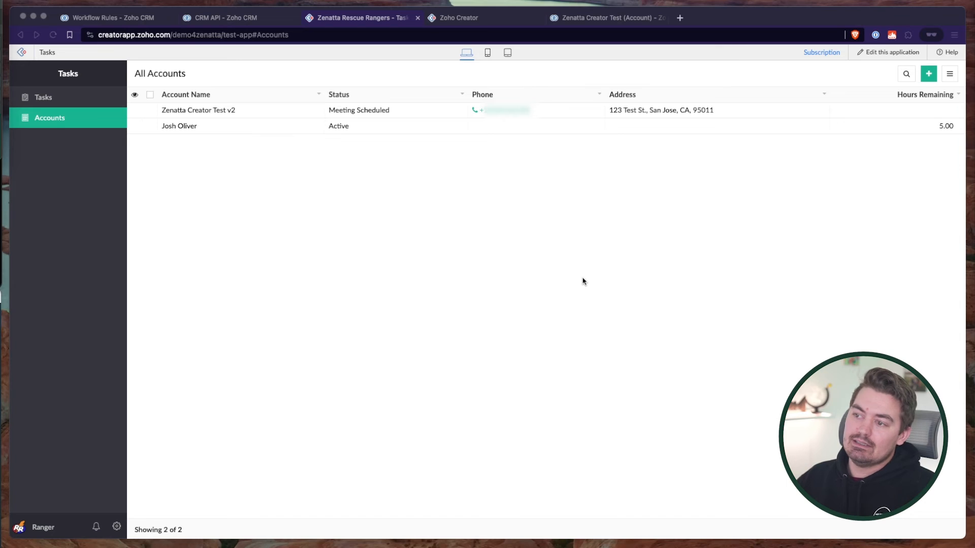
Open the Creator app for editing and set up an Account form workflow for Created or Edited records on Successful form submission
click(884, 52)
click(460, 18)
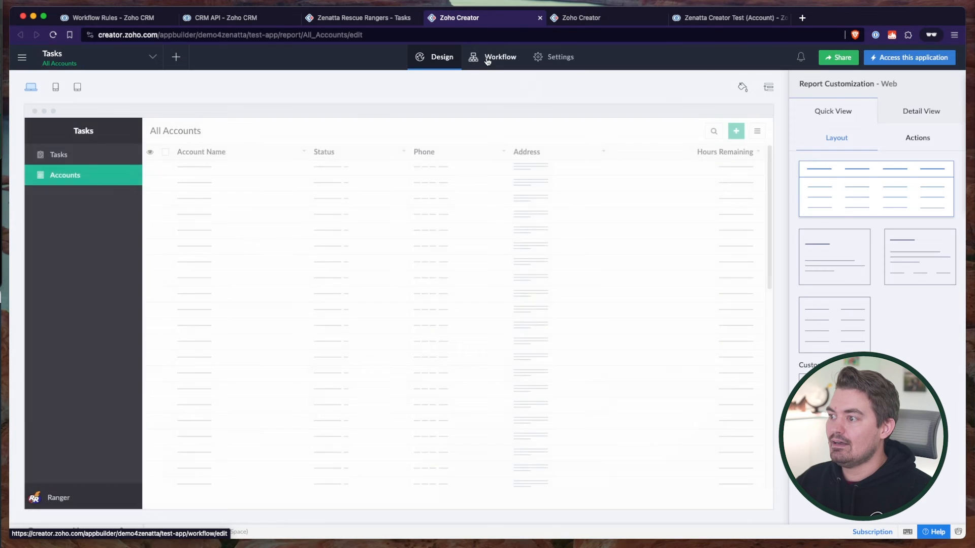
click(488, 58)
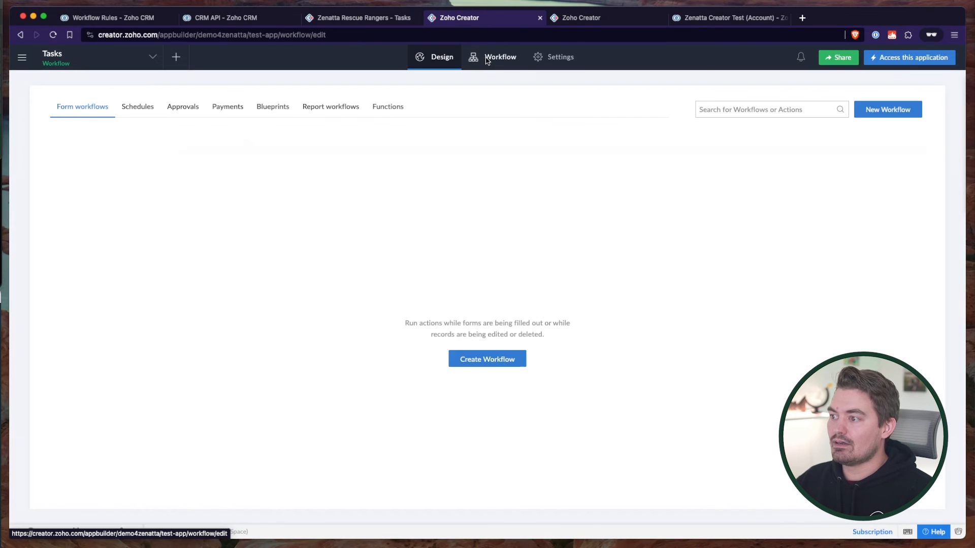
click(487, 360)
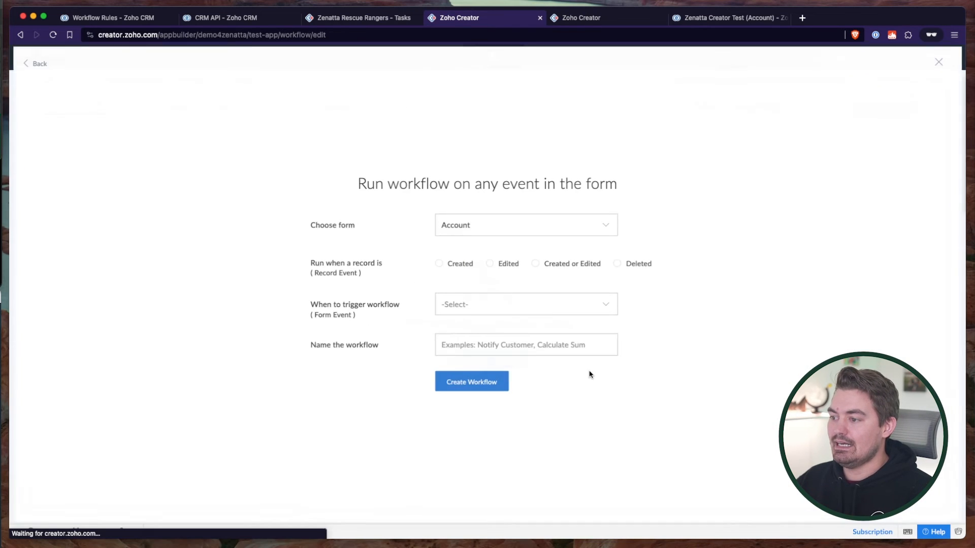
click(568, 263)
click(475, 308)
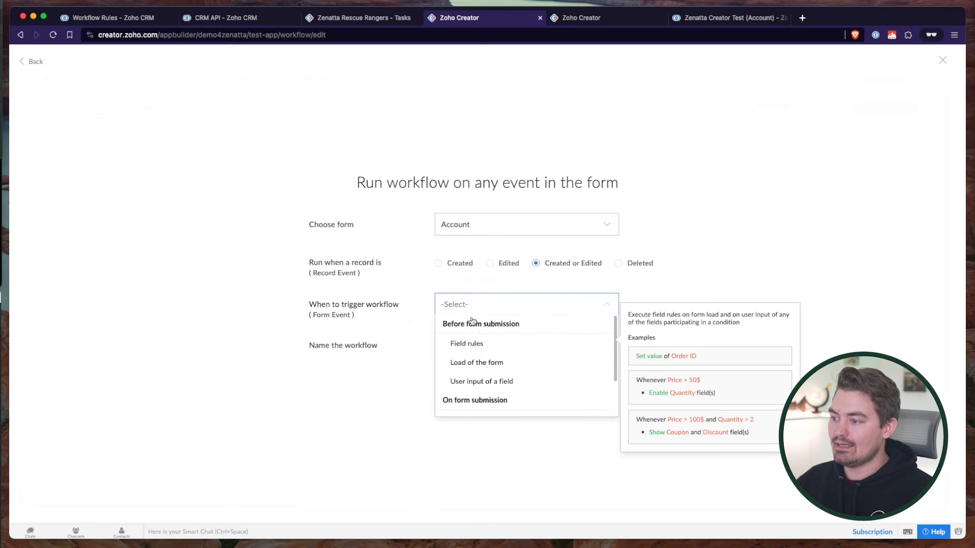
scroll(508, 375, down, 2)
click(495, 407)
Name the workflow On Submit and create it
click(498, 345)
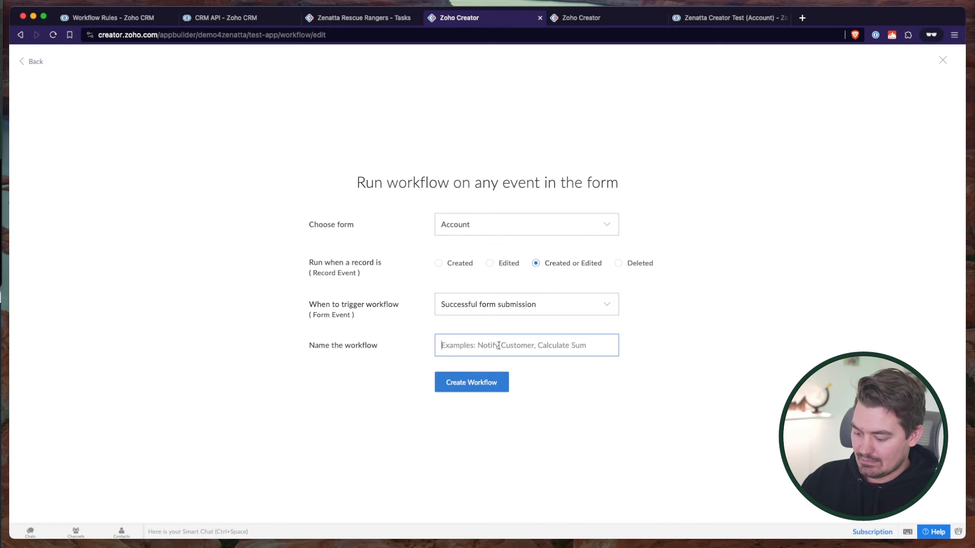
text(On Suib)
key(BackSpace)
key(BackSpace)
text(bnmi)
key(BackSpace)
key(BackSpace)
key(BackSpace)
key(BackSpace)
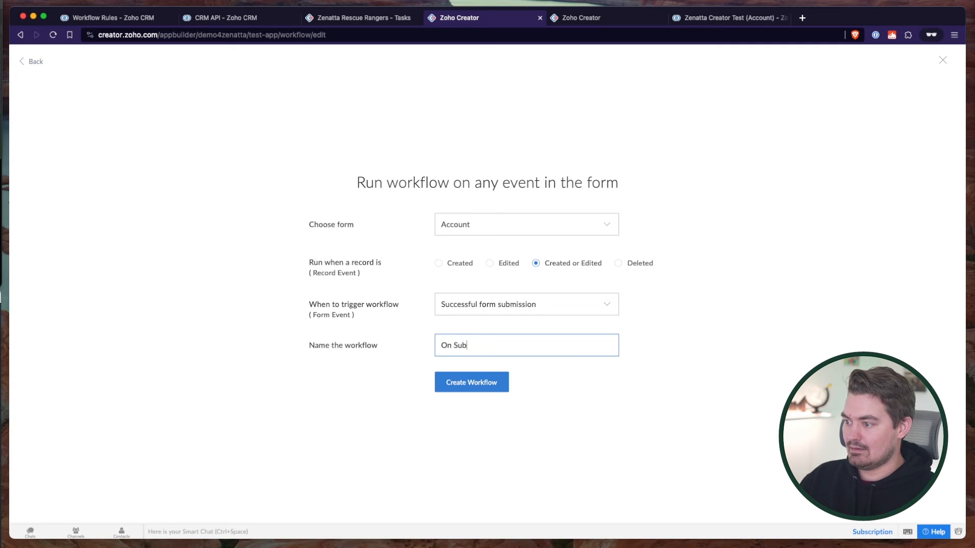
text(bmit)
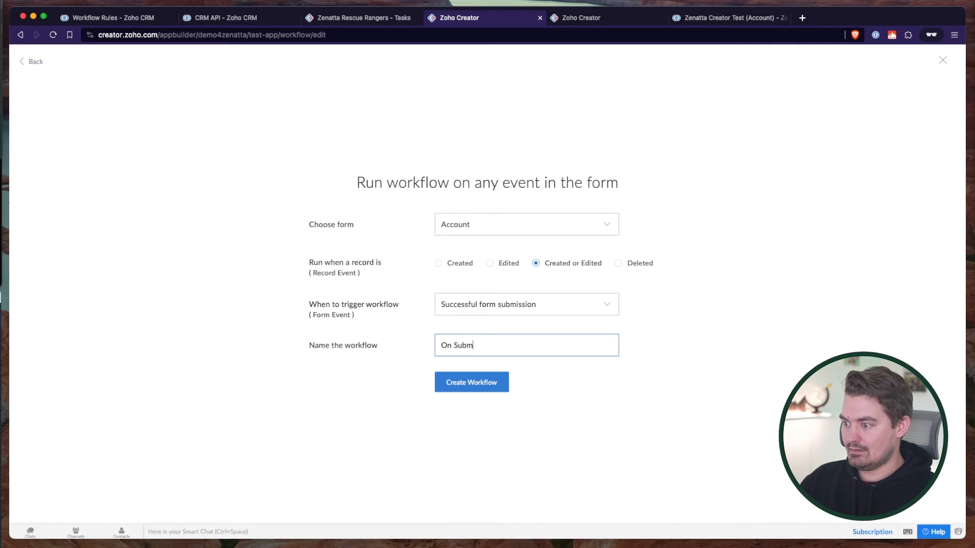
key(Return)
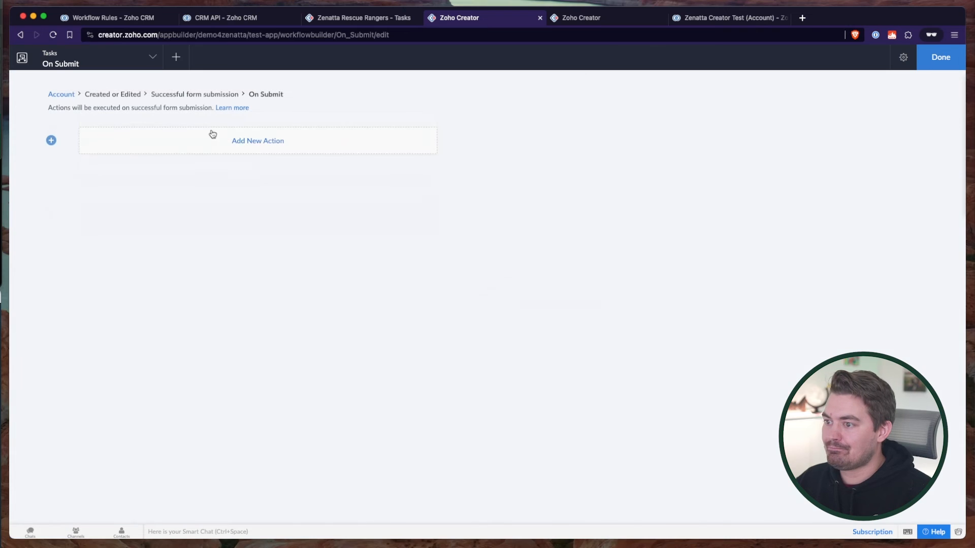
Add a Deluge Script action to the workflow and declare the map with crmmp = map();
drag(273, 140, 284, 140)
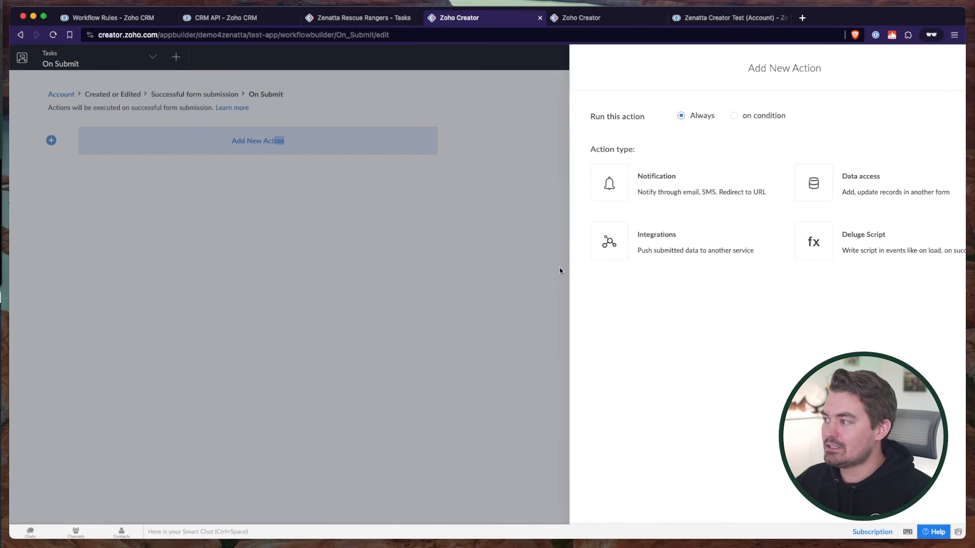
click(843, 253)
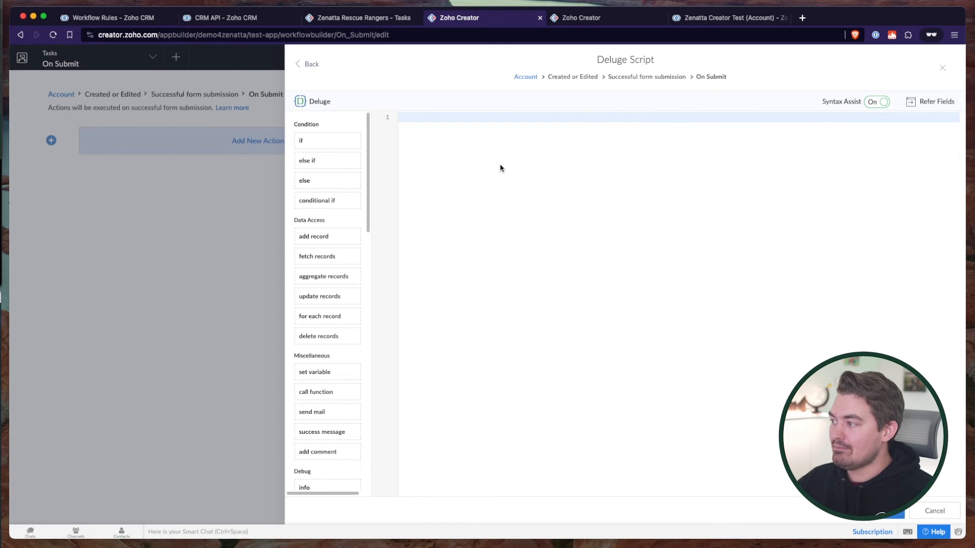
text(cr)
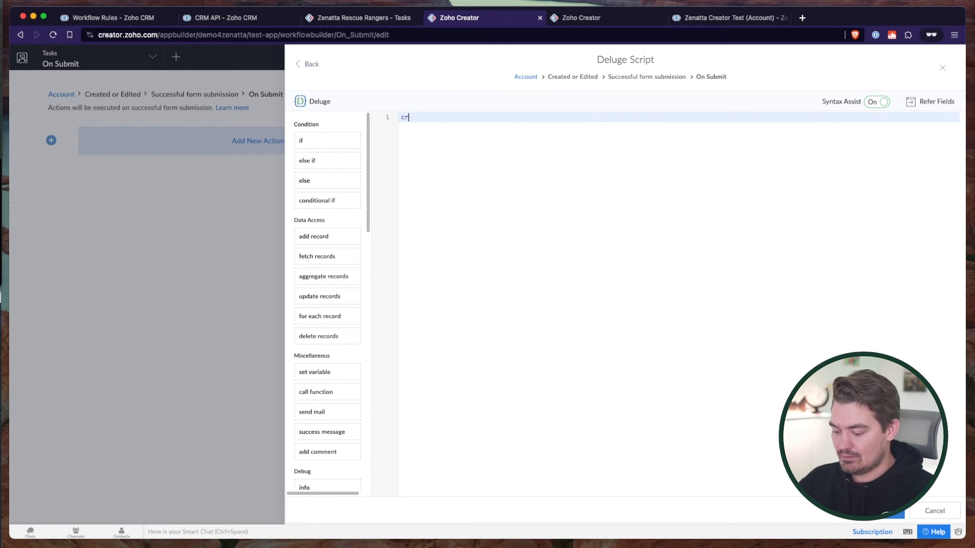
text(mmp)
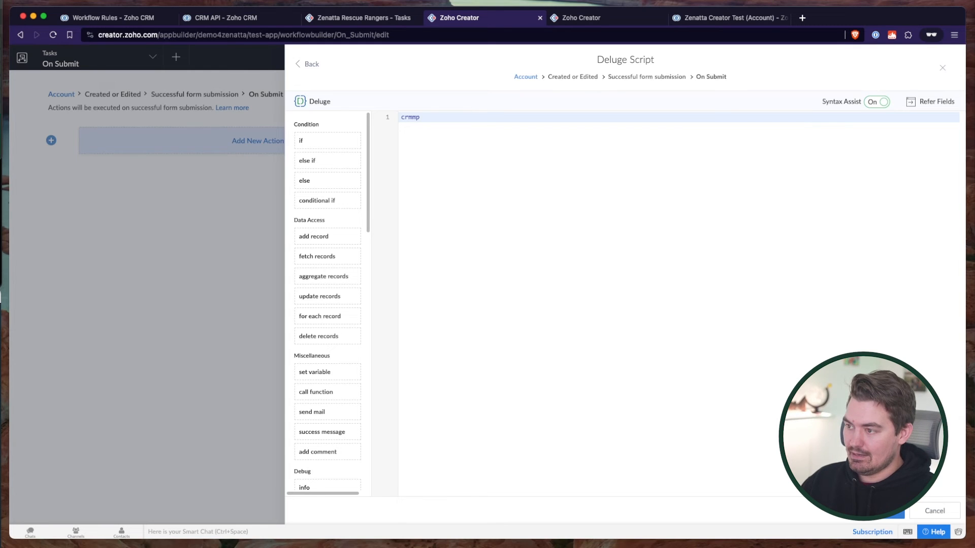
text( = mapo)
key(BackSpace)
text(();)
key(Return)
Add the line crmmp.put("Account_Name",input.Account_Name); below the map declaration
double_click(407, 117)
click(425, 137)
text(.put(")
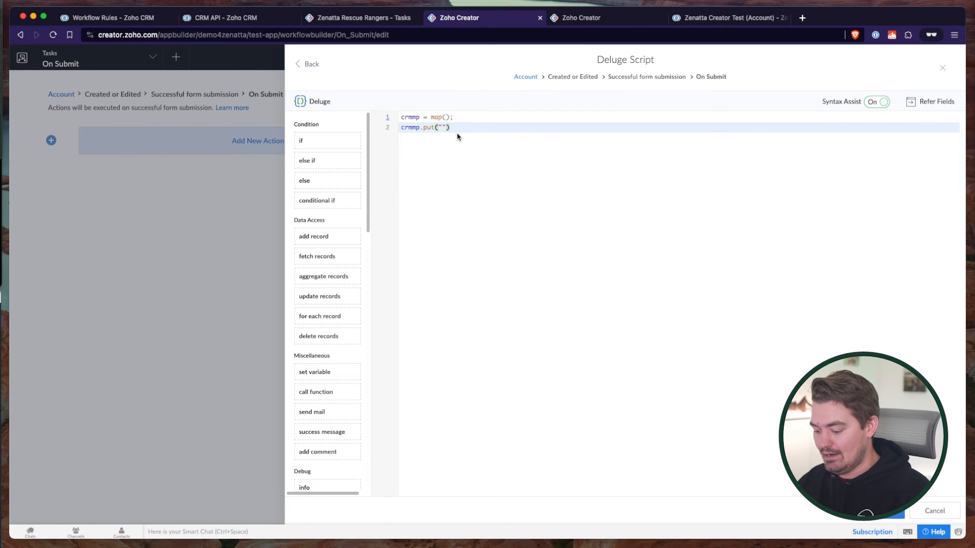
text(,))
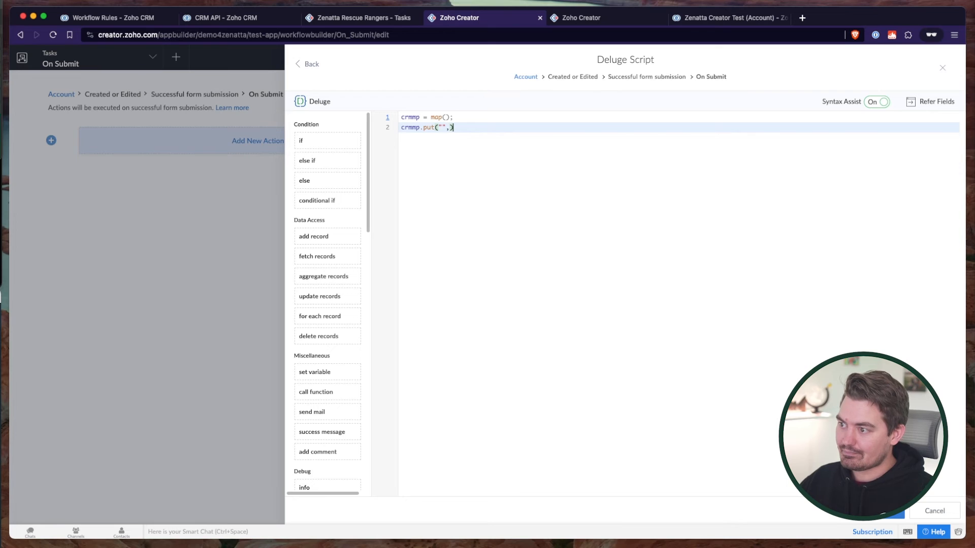
text(;)
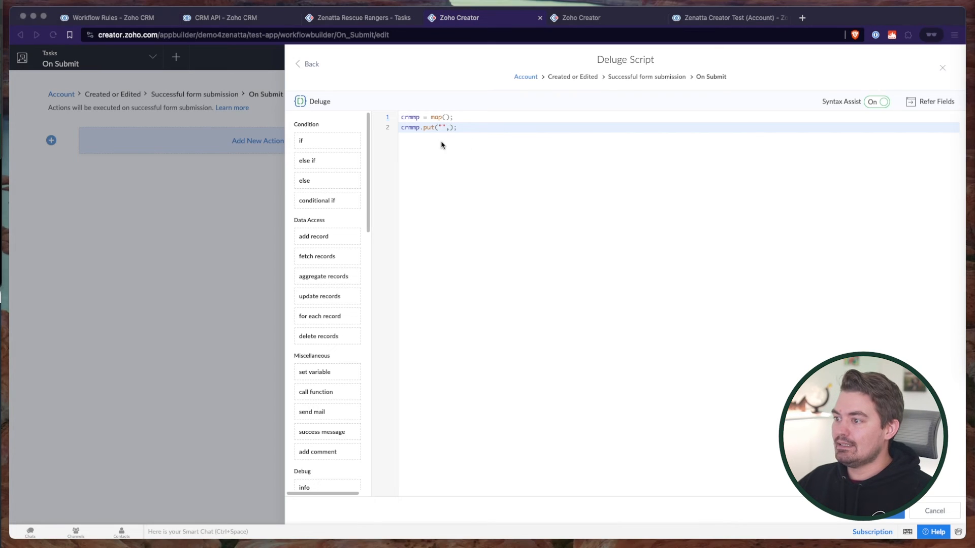
text(Account_Name)
key(Right)
text(input.Account_Name)
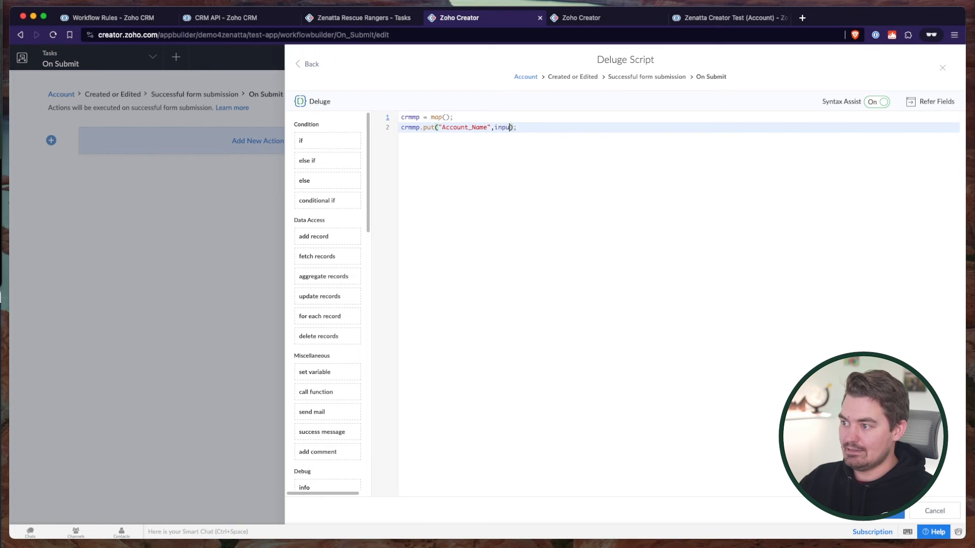
key(Right)
key(Right)
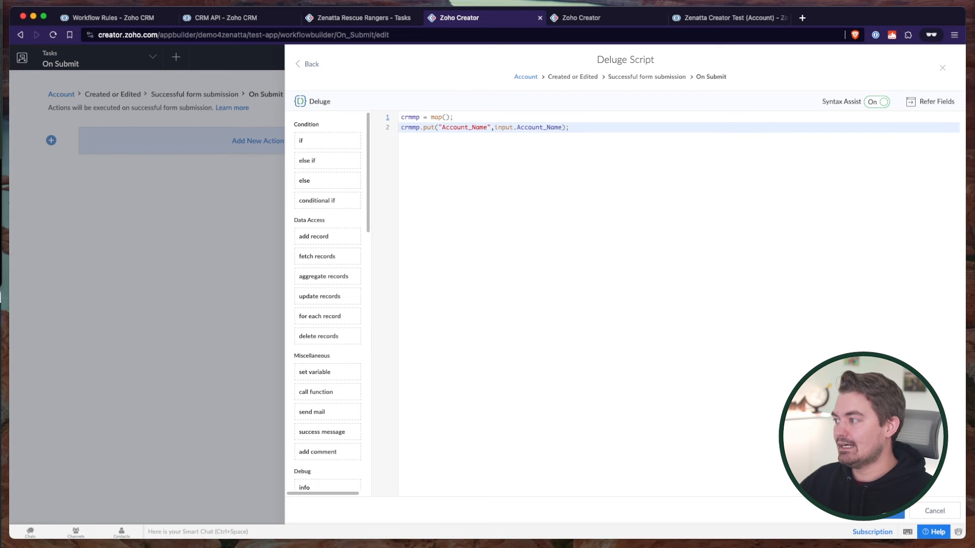
Add separate crmmp.put lines mapping "Status" to input.Status and "Phone" to input.Phone_Number, and check their field names
click(974, 198)
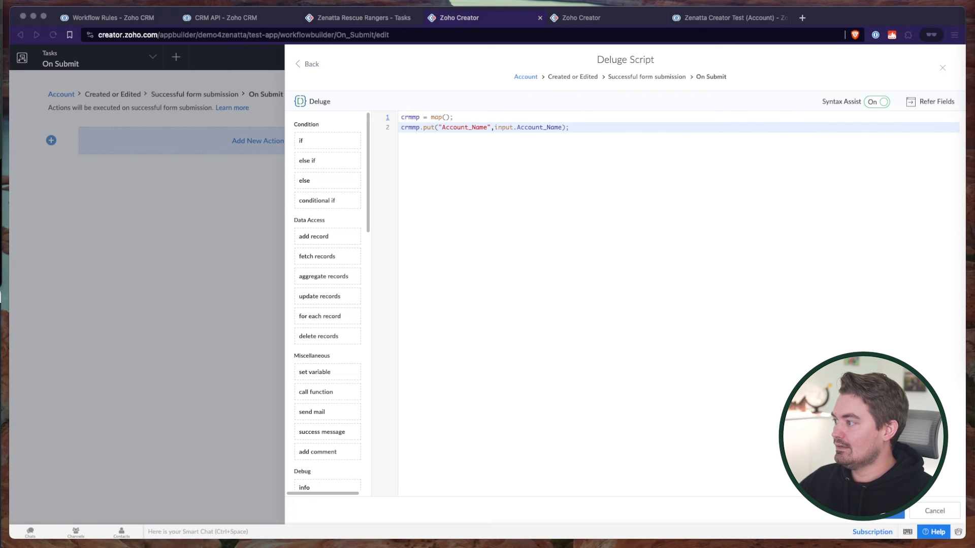
click(447, 148)
text(crmmp.put("Status",input.Status); crmmp.put("Phone",input.Phone_Number);)
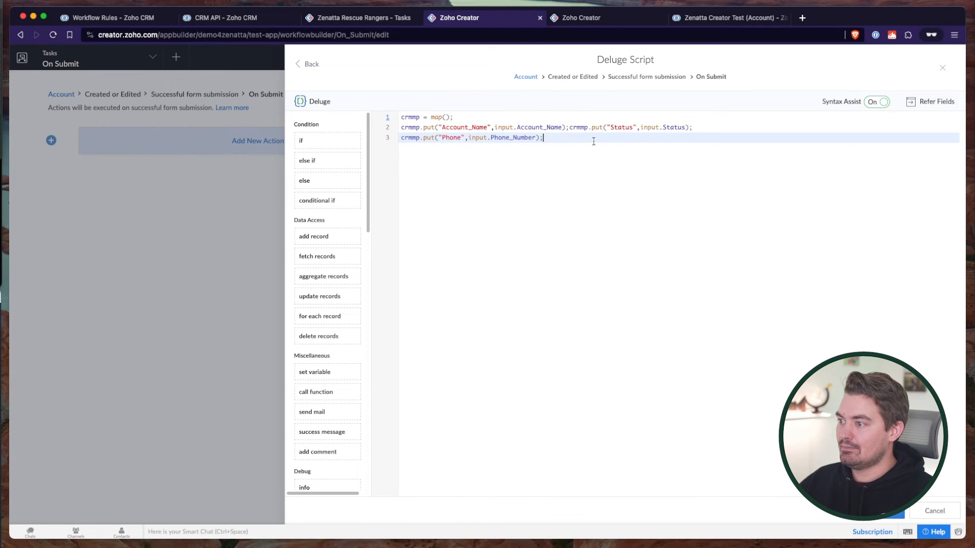
click(569, 127)
key(Return)
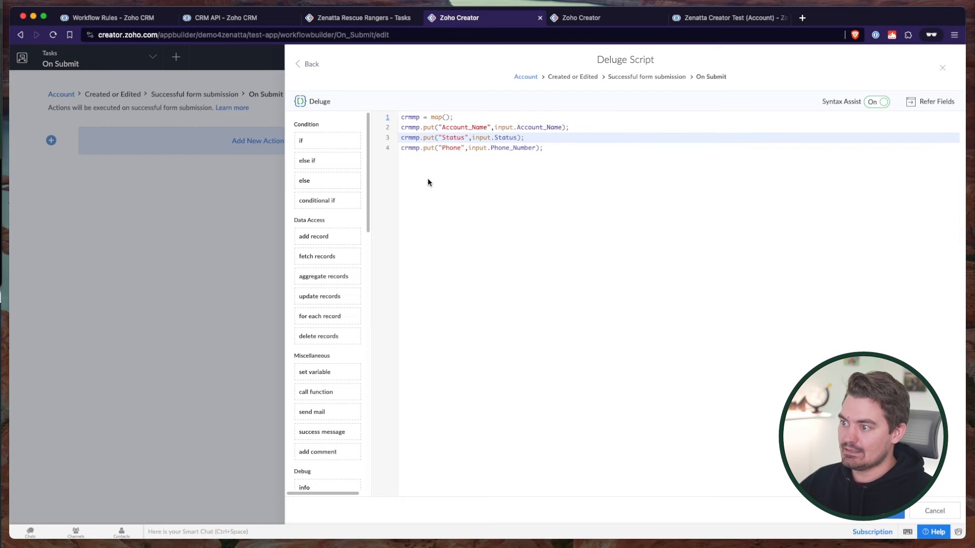
double_click(447, 137)
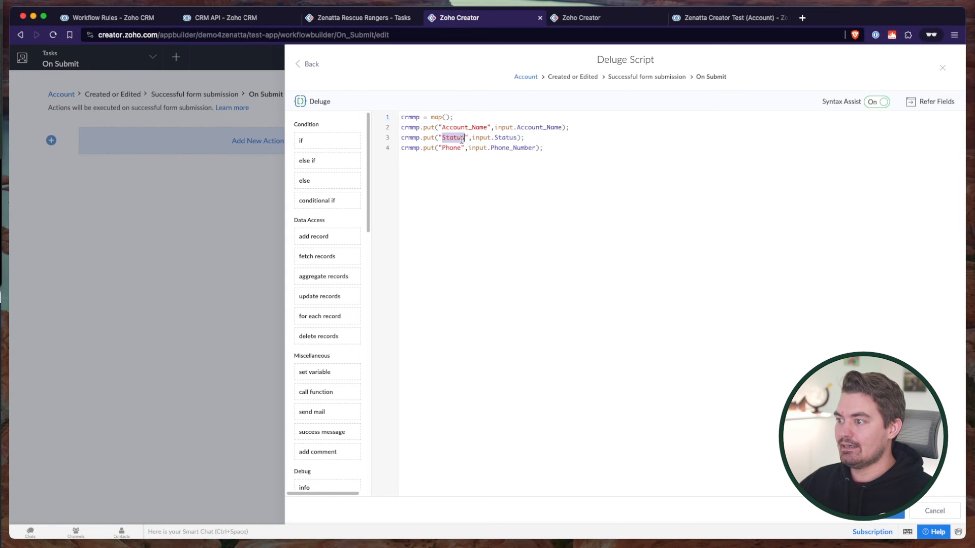
double_click(513, 137)
double_click(450, 148)
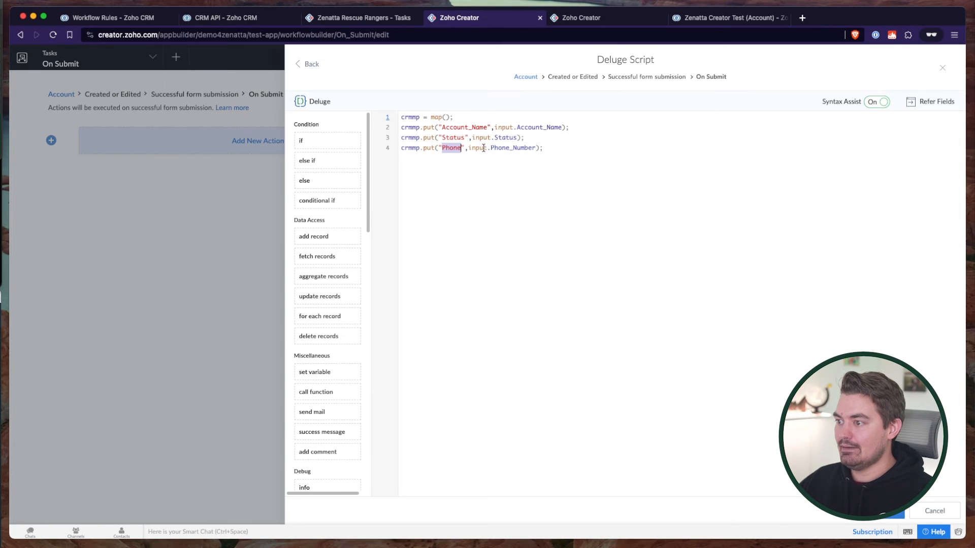
Begin a new crmmp.put({""}) statement on the line after the Phone mapping
click(571, 147)
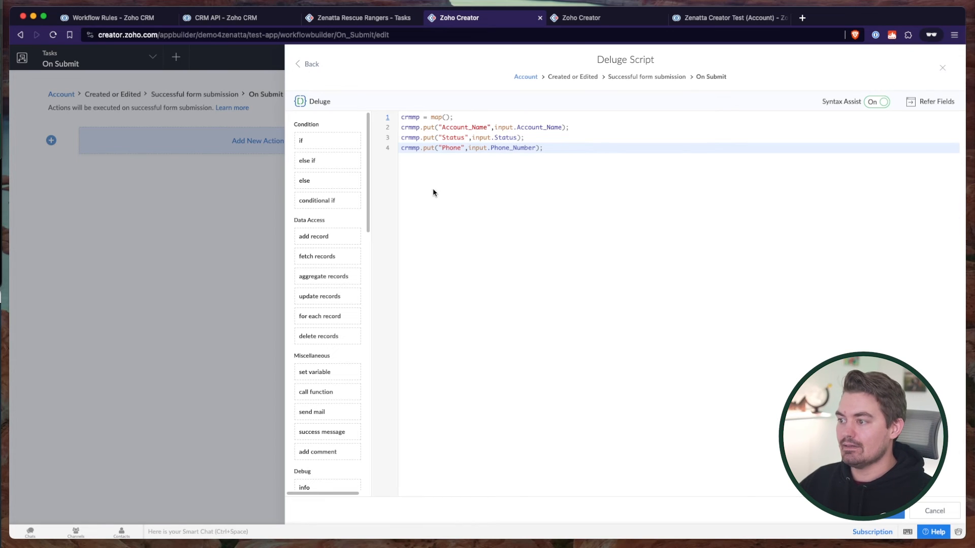
key(Return)
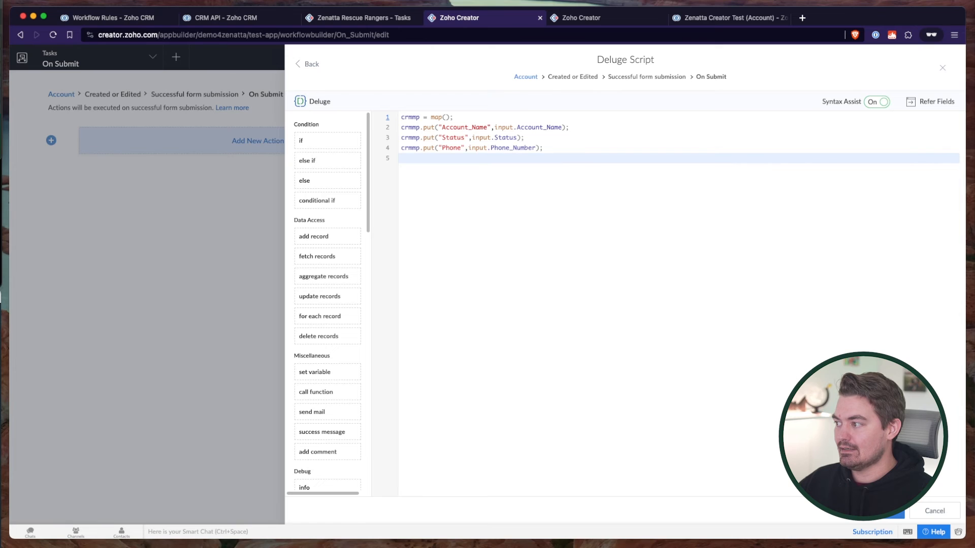
text(crmm)
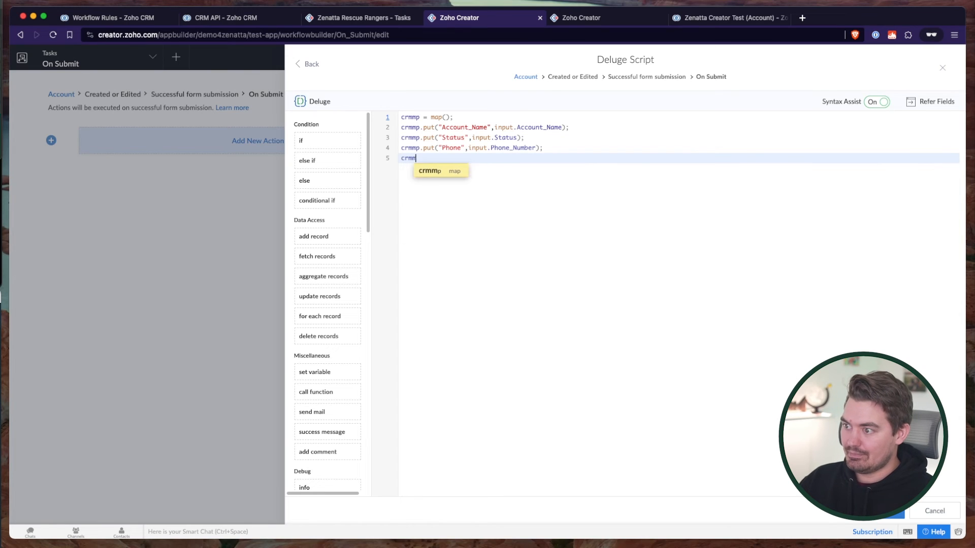
text(p.put({")
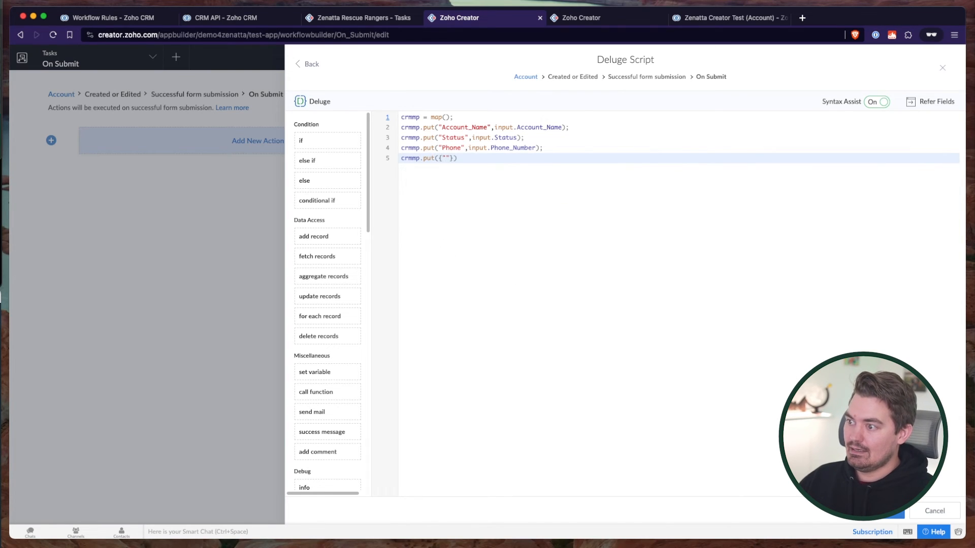
Search the CRM Accounts API names for "billing" and examine the street, street 2, city, state and code field names
click(218, 19)
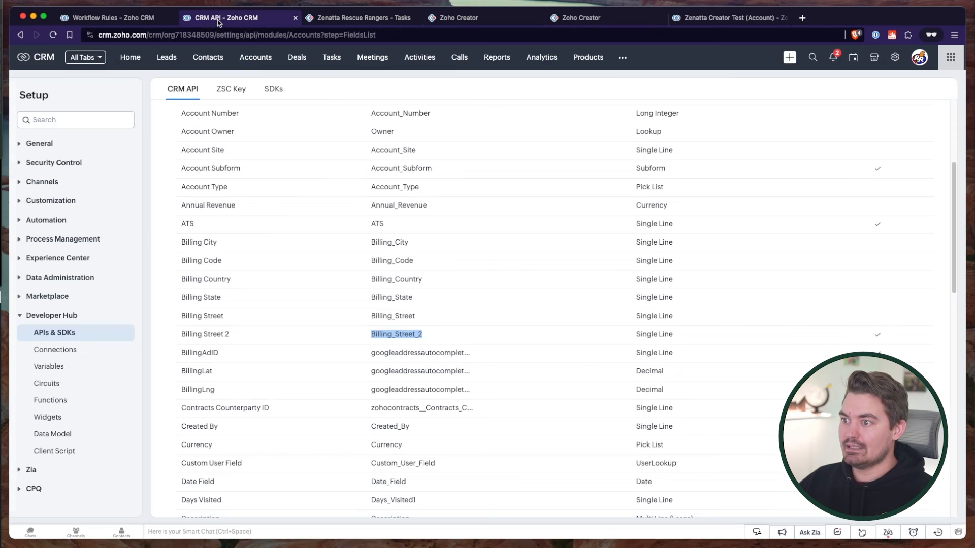
scroll(753, 182, up, 5)
click(869, 203)
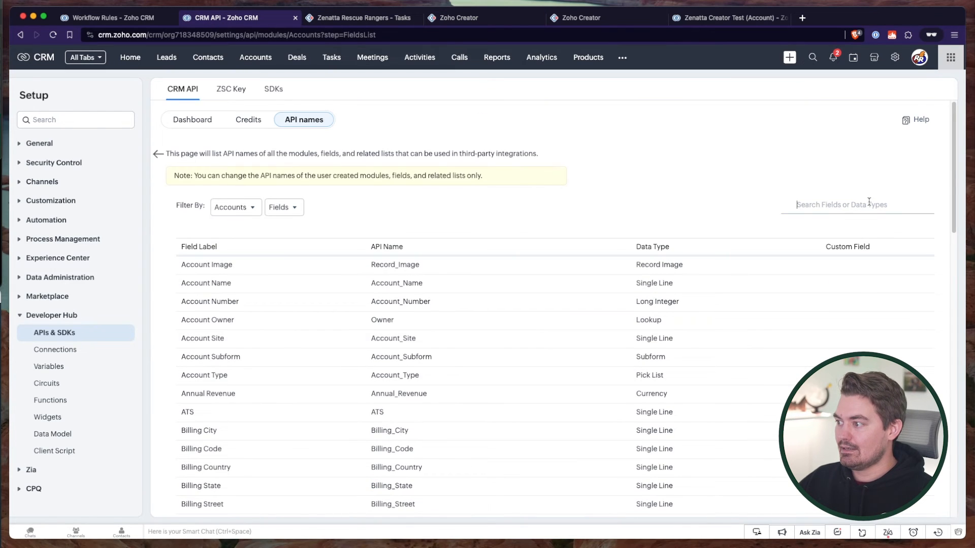
text(billing)
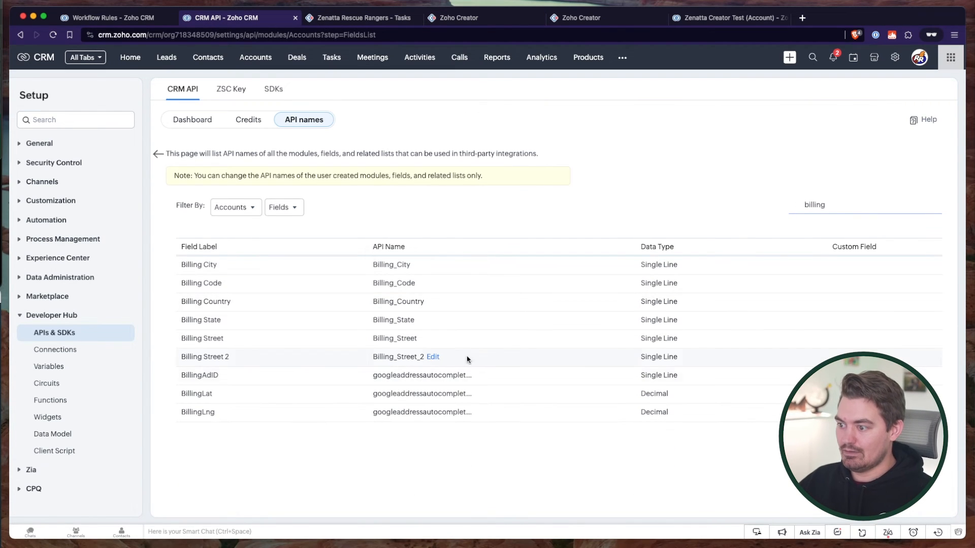
double_click(390, 340)
click(384, 359)
double_click(390, 357)
double_click(392, 320)
double_click(394, 265)
click(394, 284)
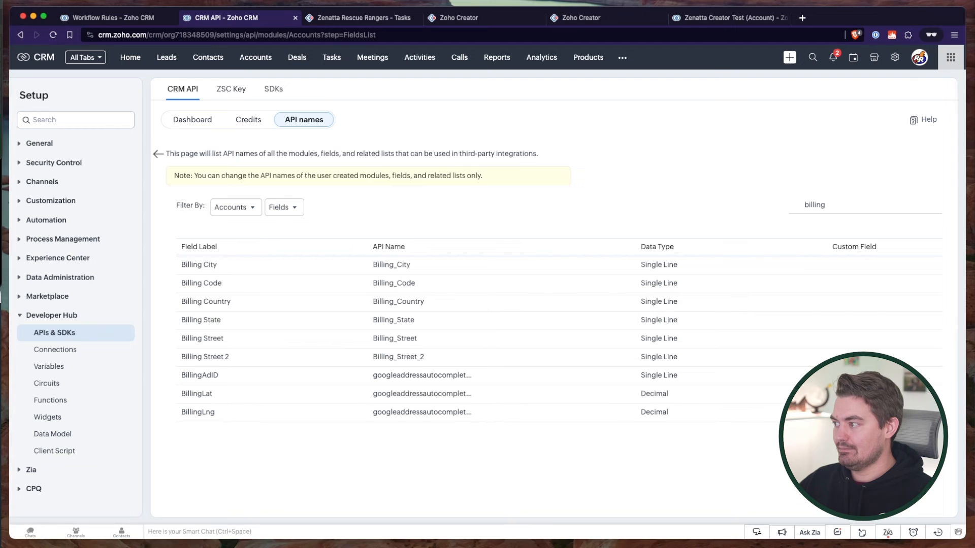
key(super+Tab)
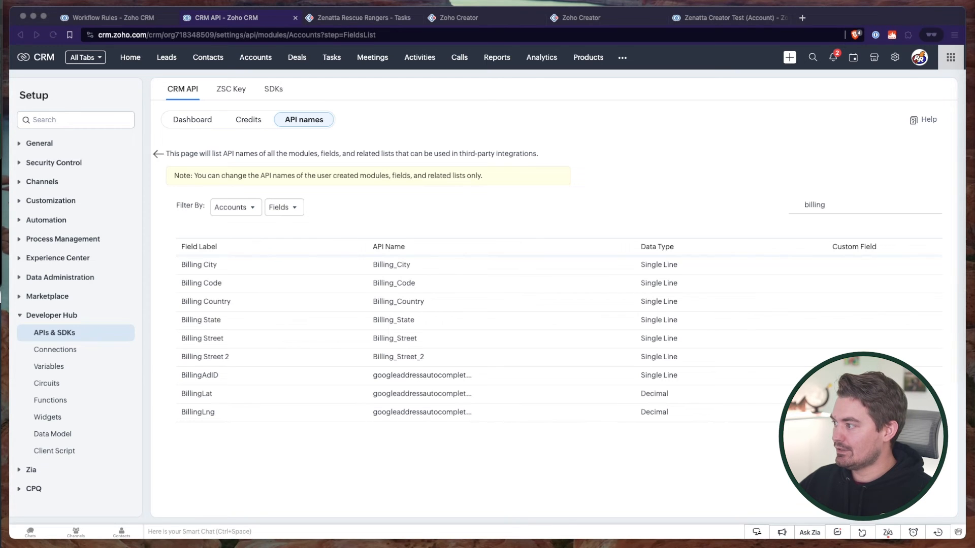
Return to the Creator Deluge script and enter "Billing_Street" as the key of the unfinished crmmp.put statement
click(584, 20)
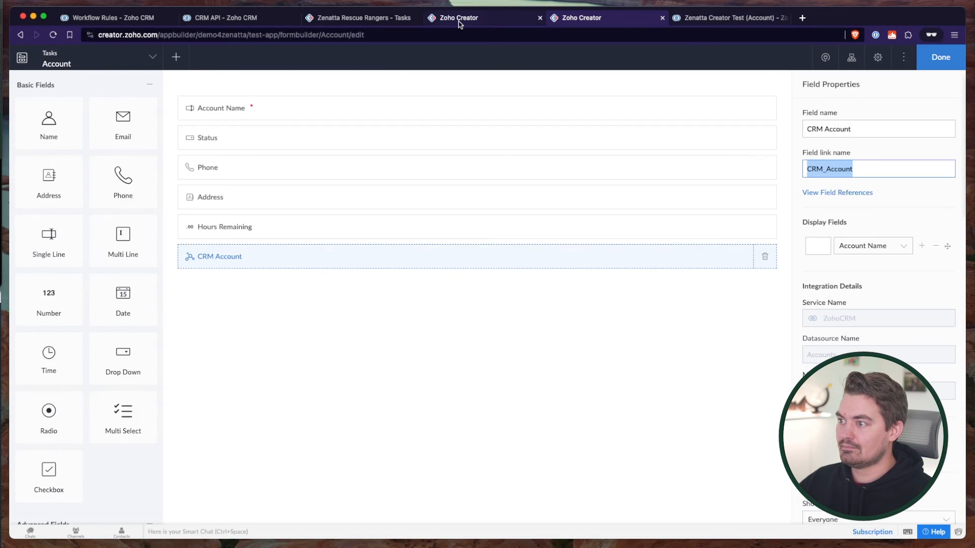
click(459, 22)
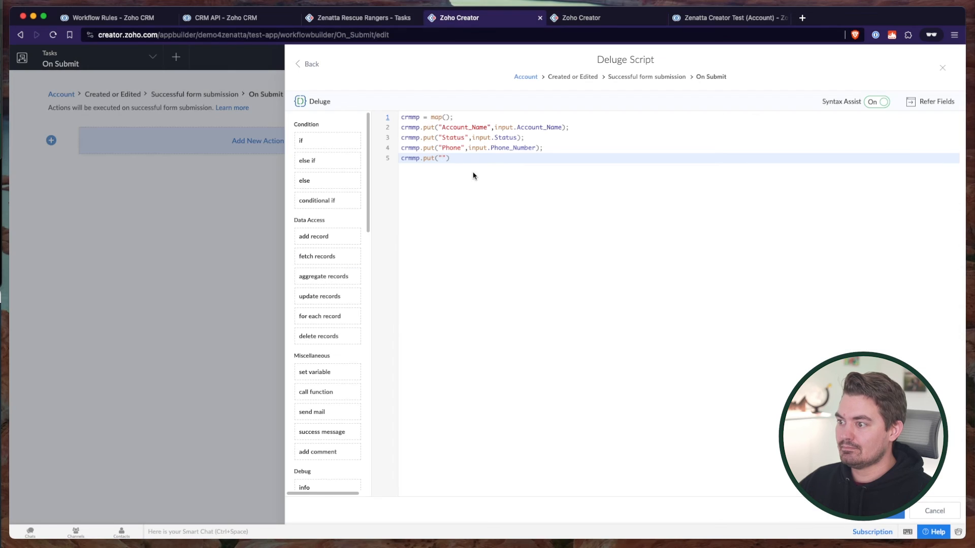
text(Billing)
key(BackSpace)
key(BackSpace)
key(BackSpace)
key(BackSpace)
text(ling_Str)
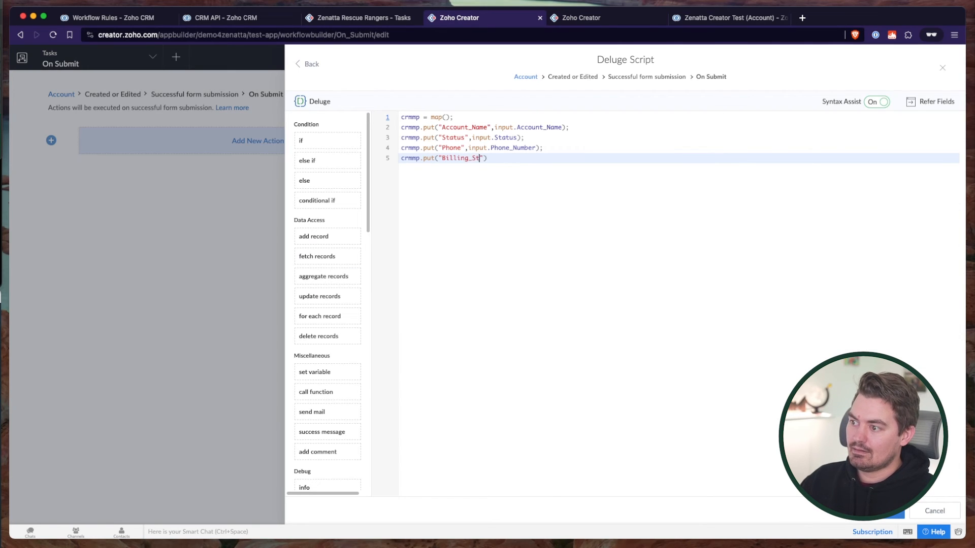
text(eet)
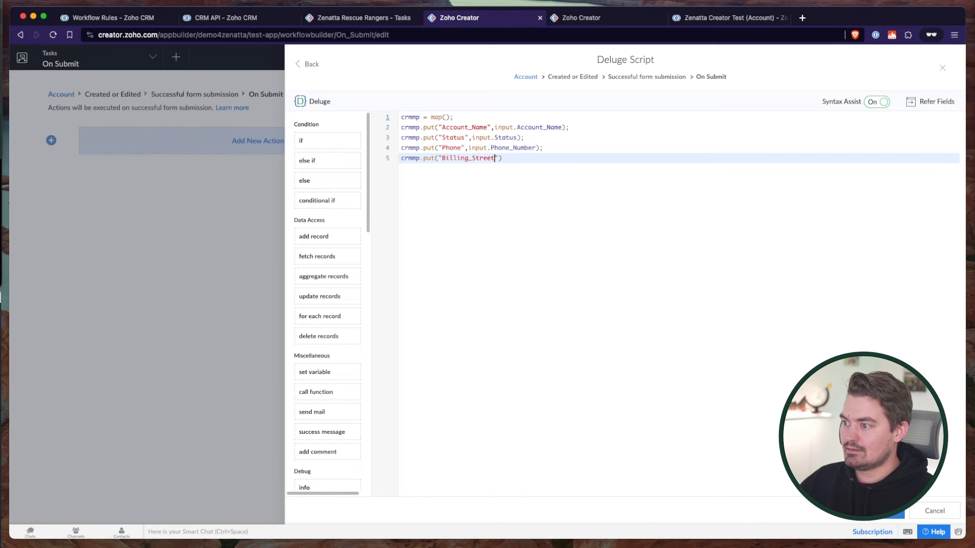
Map the Billing_Street key to input.Address.address_line_1 and close the statement with a semicolon
key(Right)
text(,input.Address)
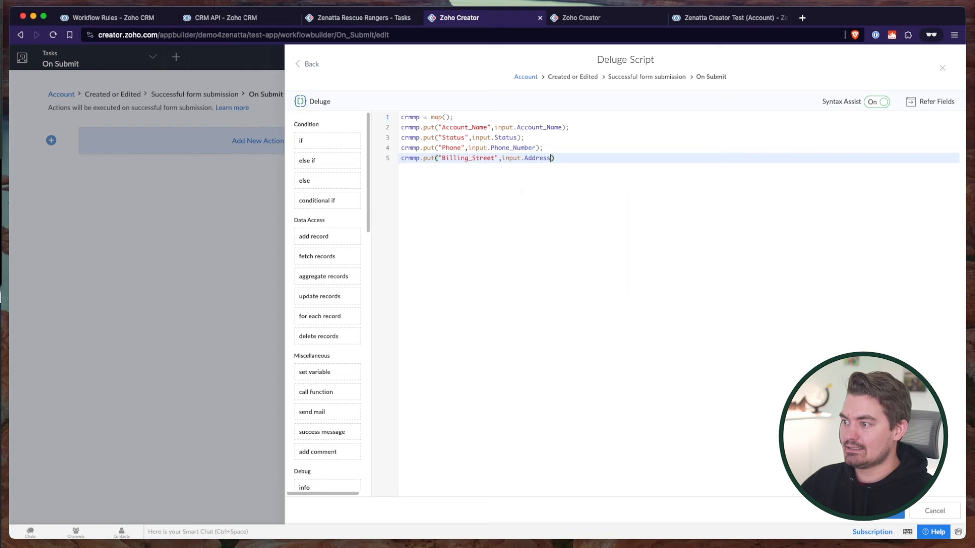
text(.)
key(Down)
key(Down)
key(Down)
key(Down)
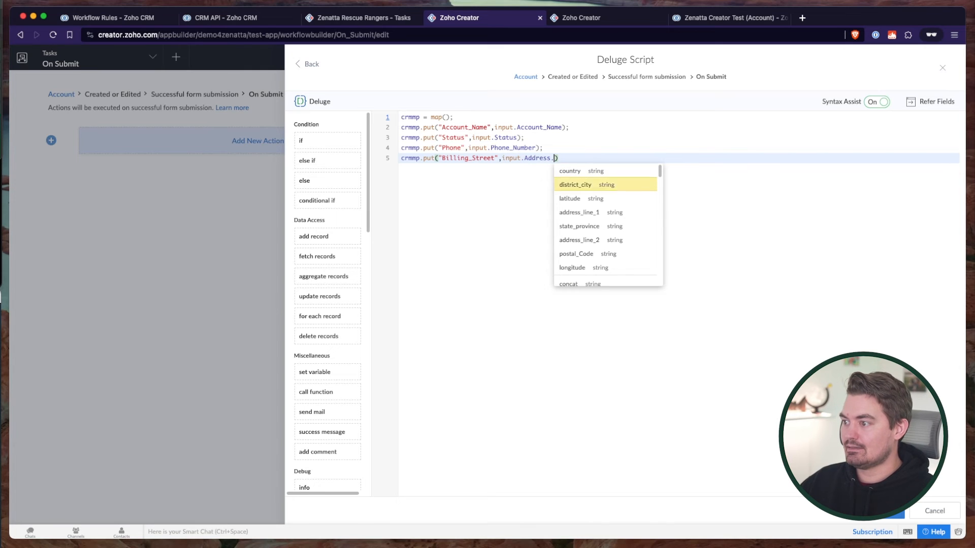
key(Up)
key(Return)
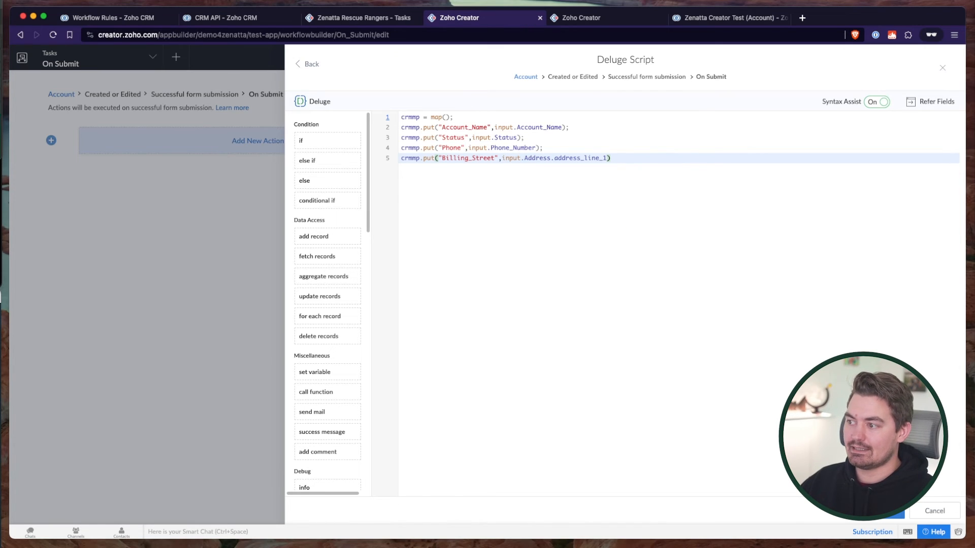
text();)
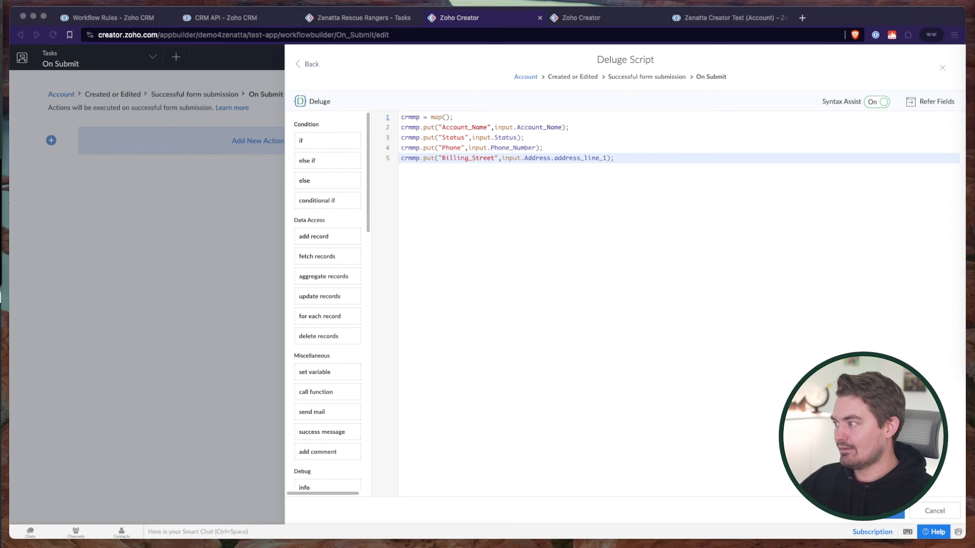
Add crmmp.put lines mapping Billing_Street_2, Billing_City, Billing_State and Billing_Code to input.Address's address_line_2, district_city, state_province and postal_Code, and review them
click(464, 163)
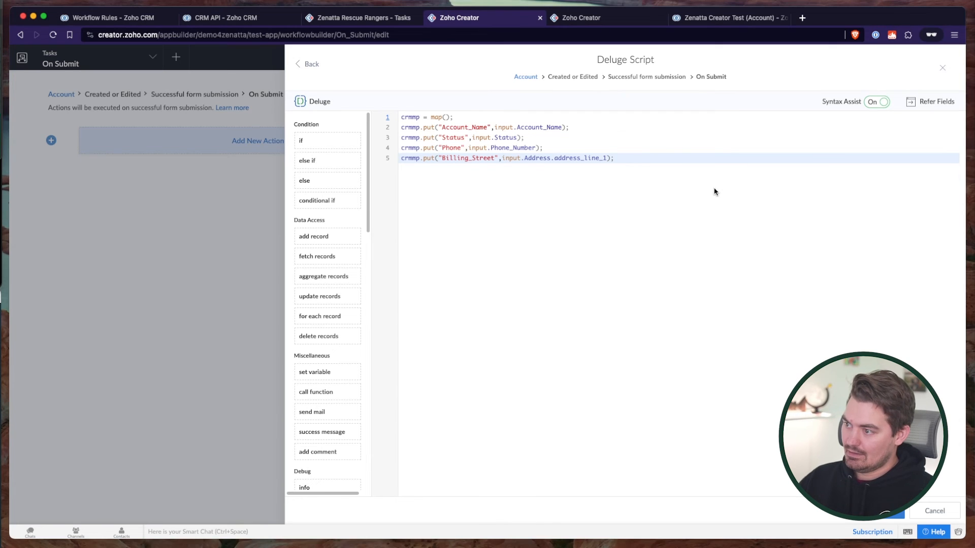
key(Return)
text(crmmp.put("Billing_Street_2",input.Address.address_line_2); crmmp.put("Billing_City",input.Address.district_city); crmmp.put("Billing_State",input.Address.state_province); crmmp.put("Billing_Code",input.Address.postal_Code);)
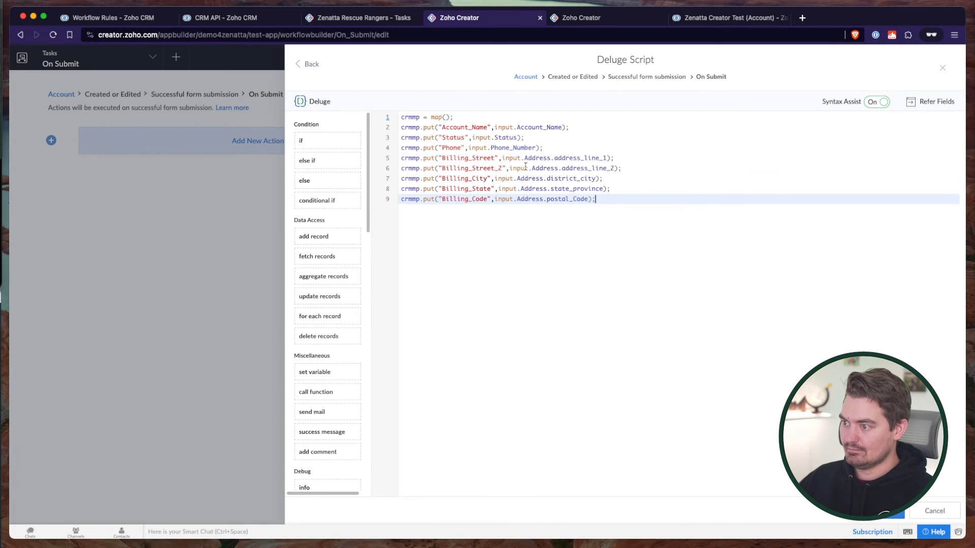
double_click(471, 169)
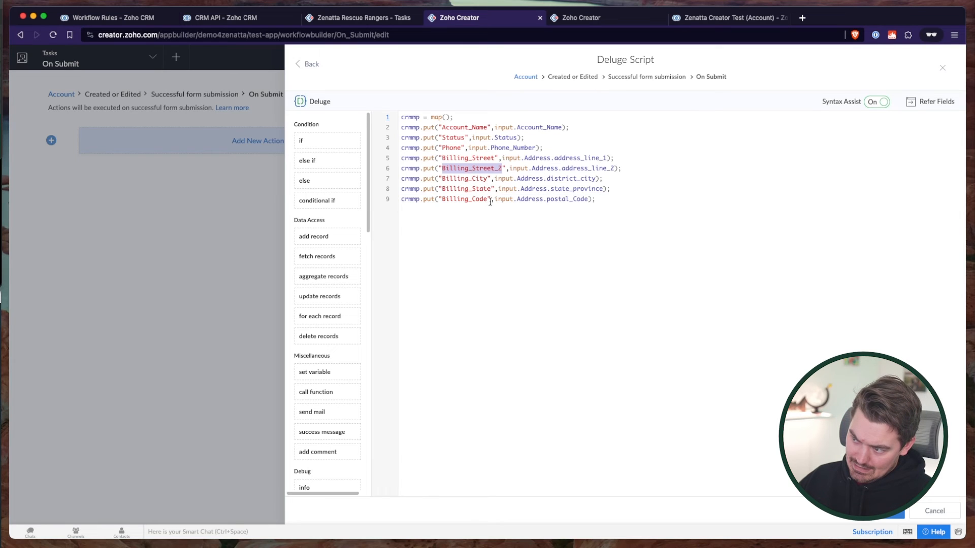
double_click(580, 169)
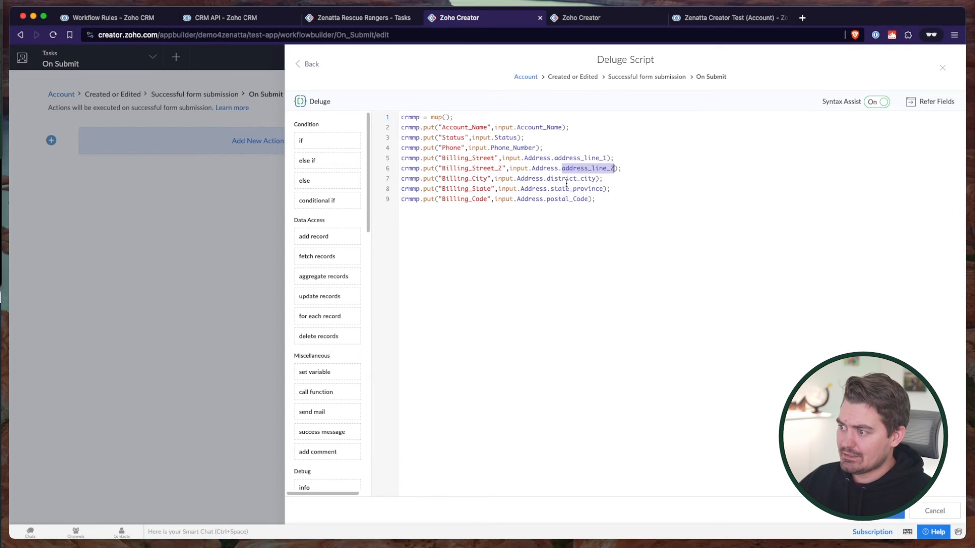
double_click(563, 179)
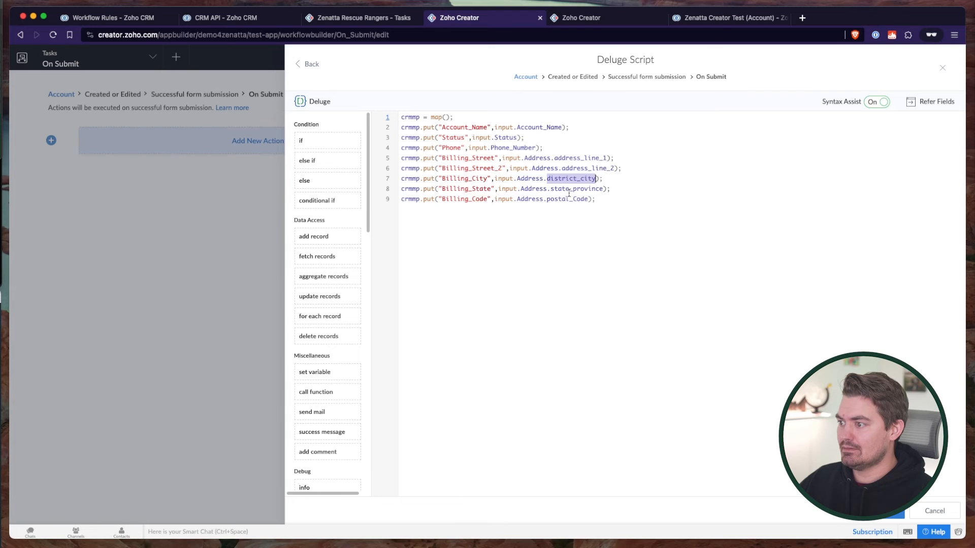
double_click(586, 189)
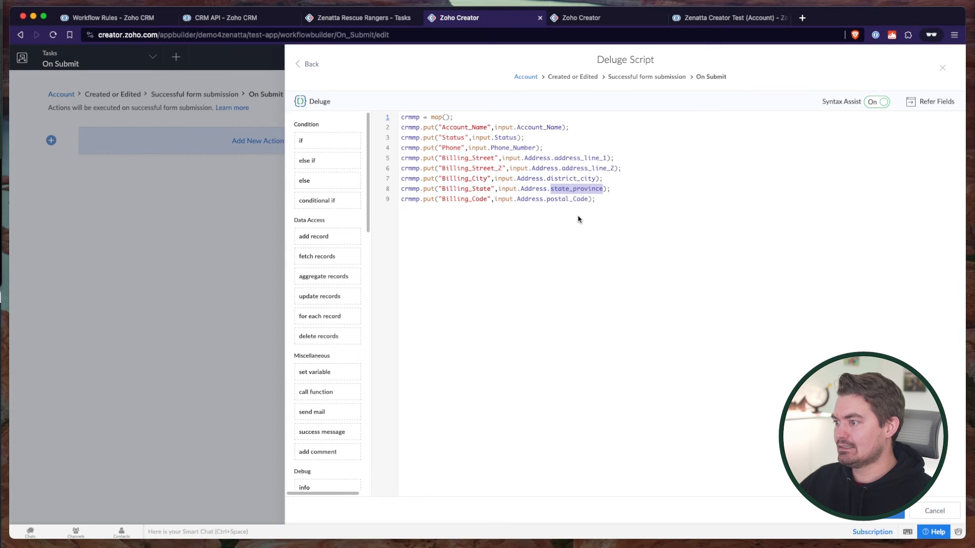
Add an empty // comment line below the Billing_Code mapping and start a new line after it
click(616, 198)
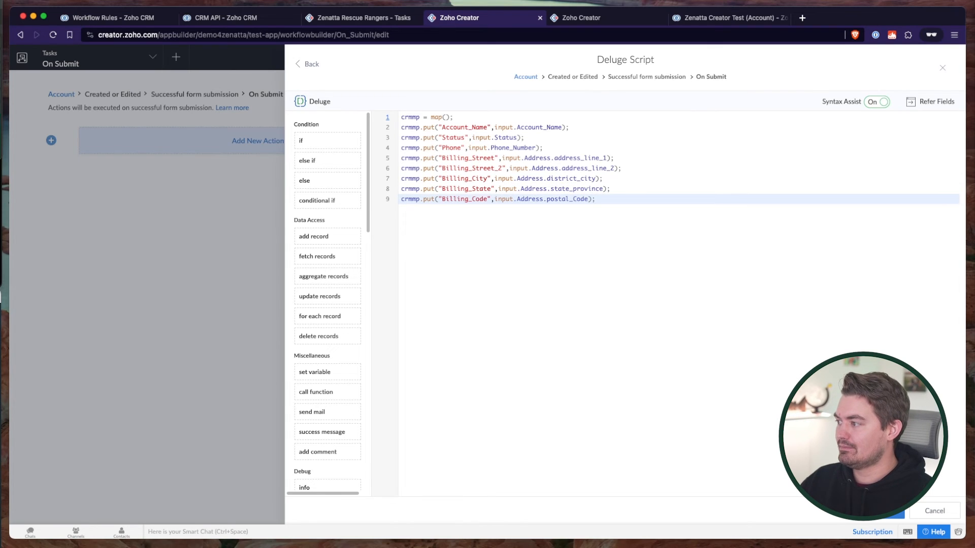
key(Return)
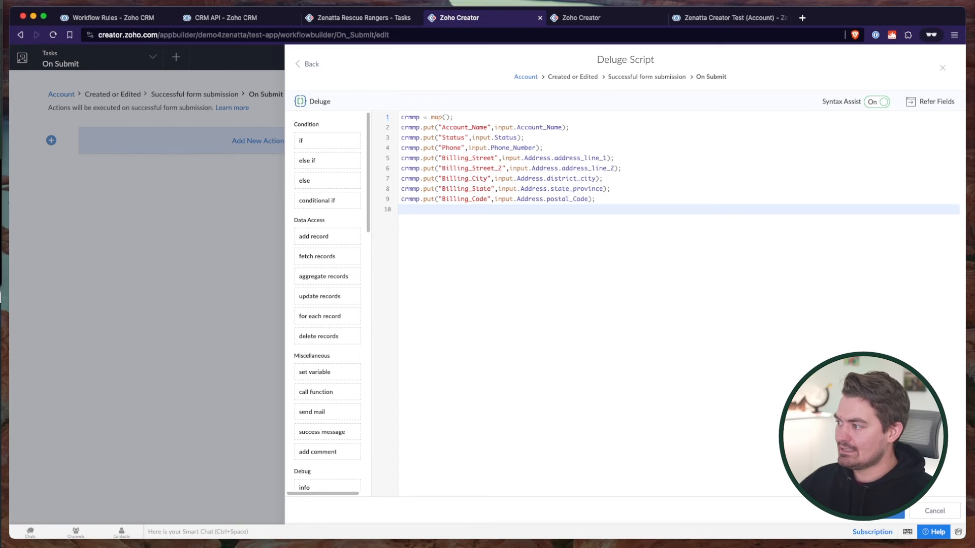
text(//)
key(Return)
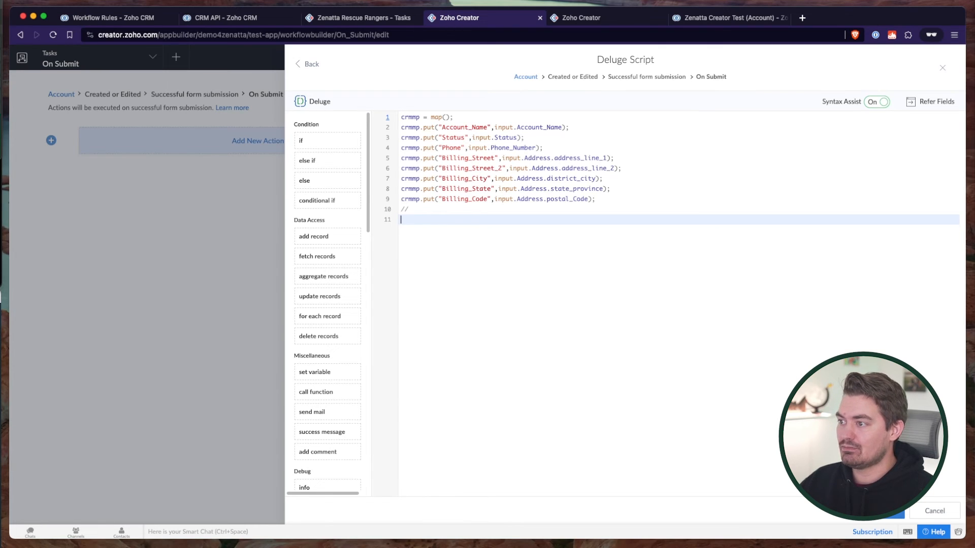
Open a blank Account form in the live Creator app and examine its CRM Account lookup field
click(336, 20)
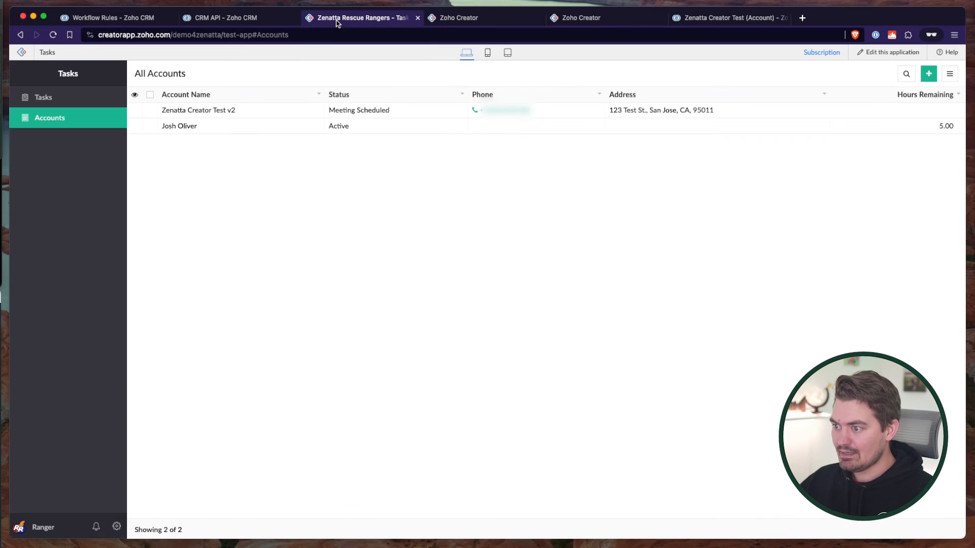
click(929, 74)
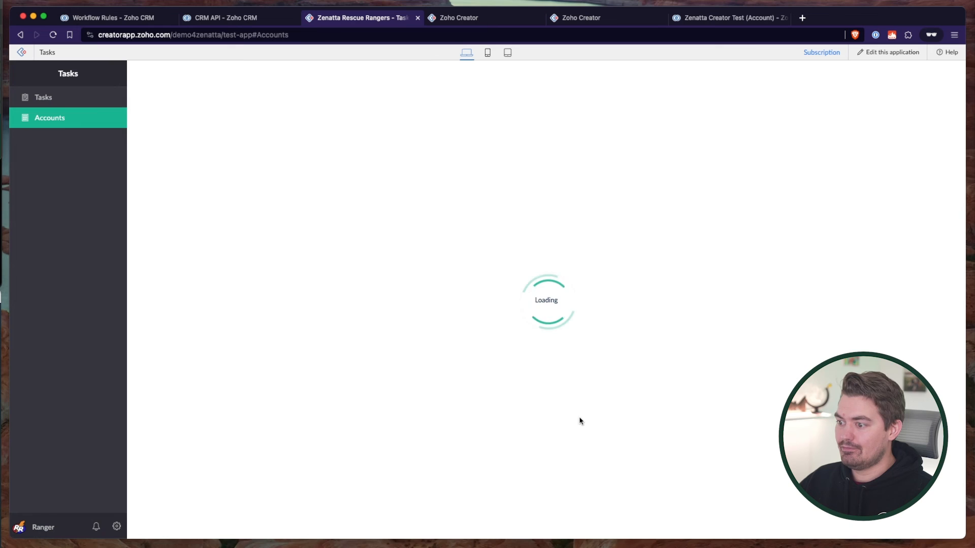
drag(138, 342, 193, 341)
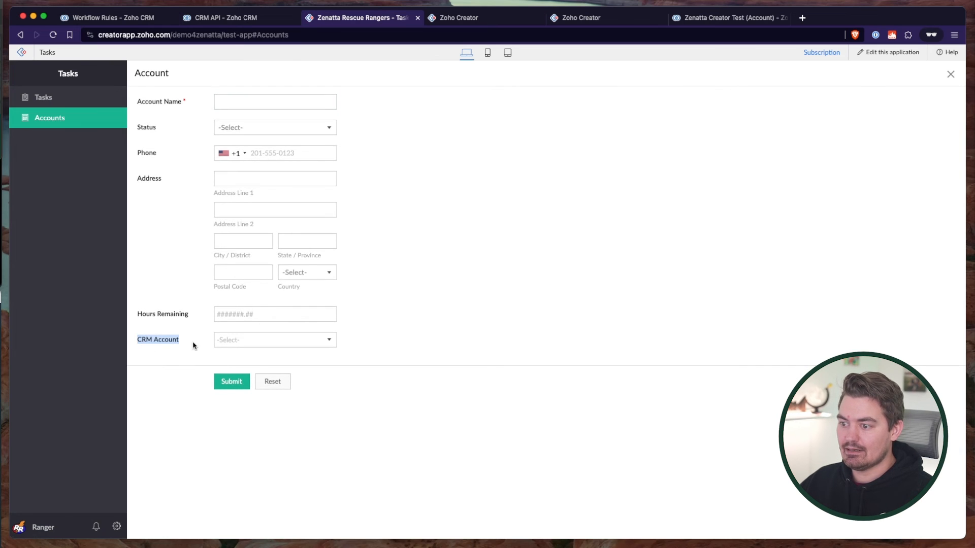
click(188, 342)
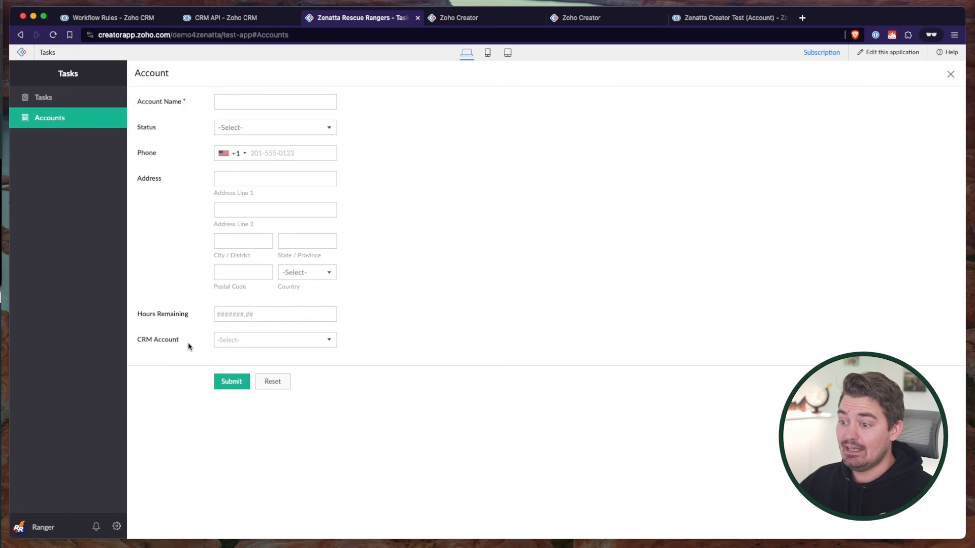
drag(188, 342, 133, 342)
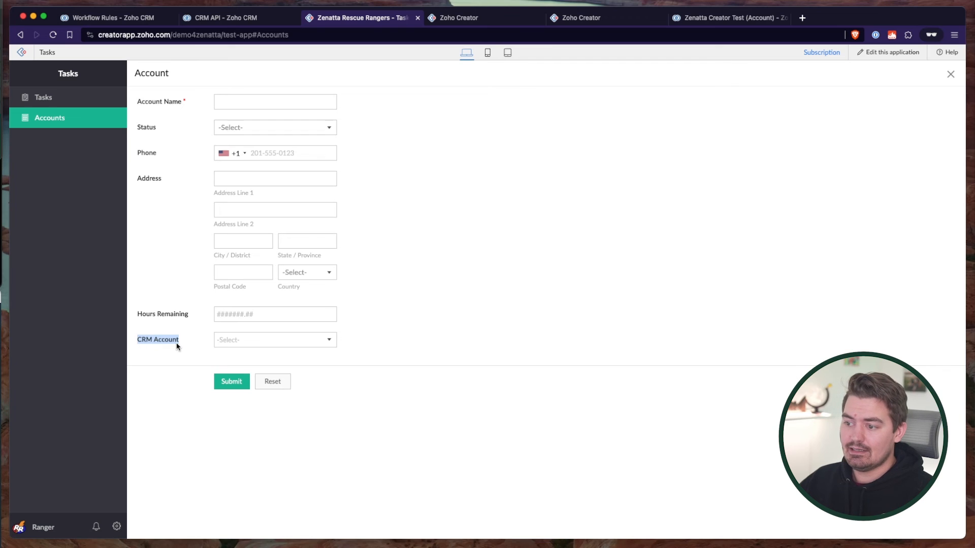
click(225, 342)
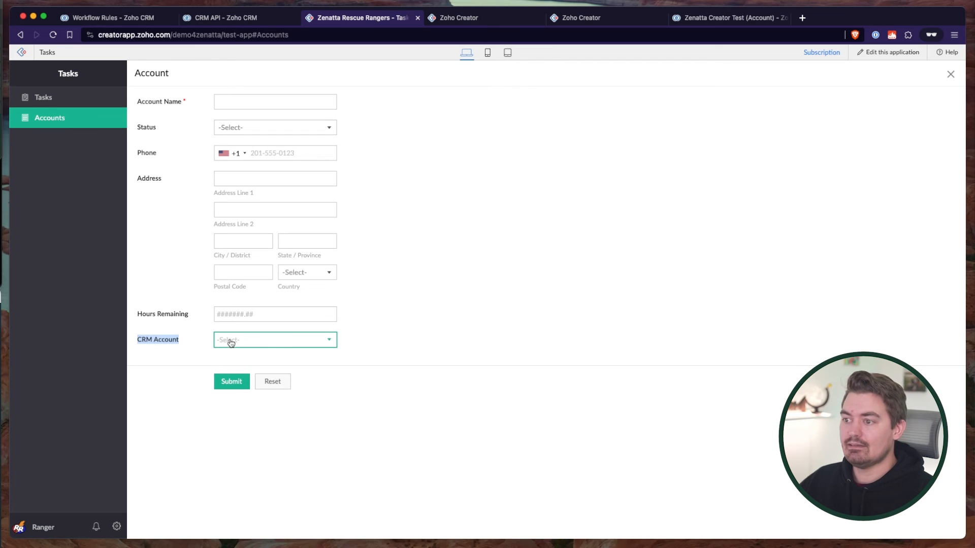
click(179, 344)
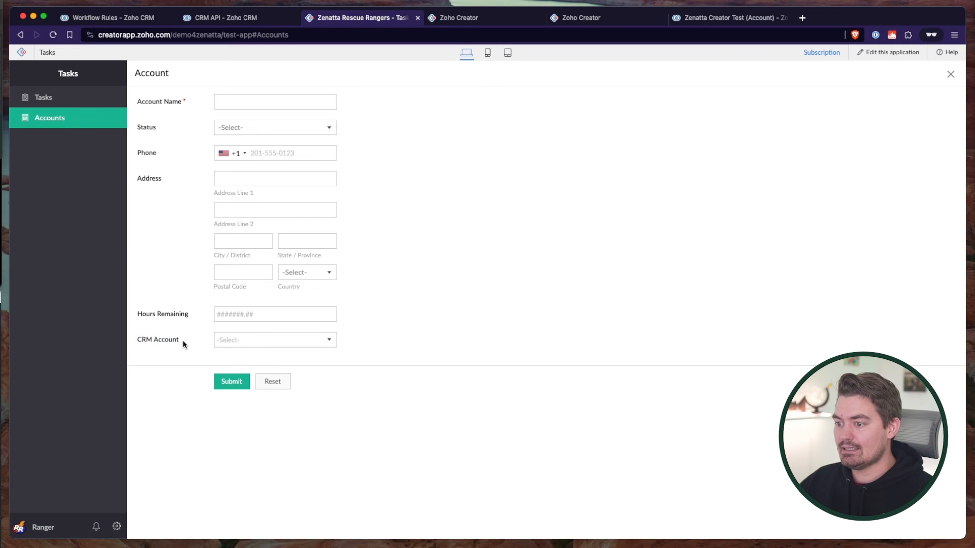
drag(183, 342, 134, 341)
click(244, 342)
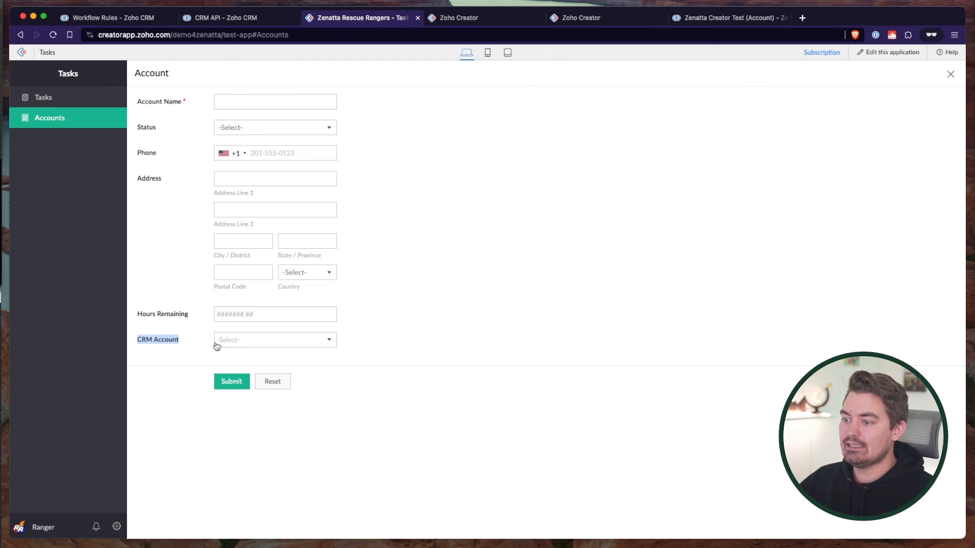
click(157, 346)
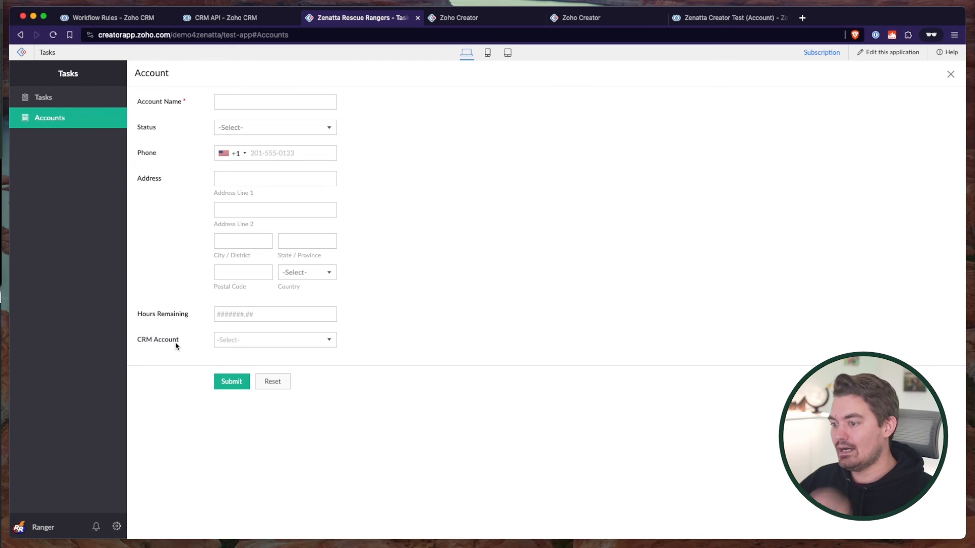
Return to the On Submit Deluge script and add the condition if(input.CRM_Account == null) below the comment line
click(573, 18)
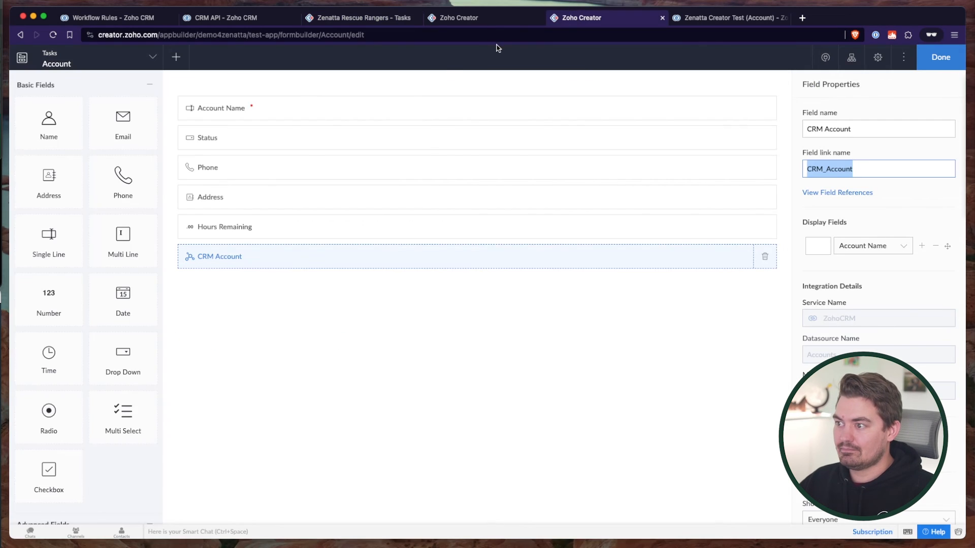
click(486, 16)
text(if()
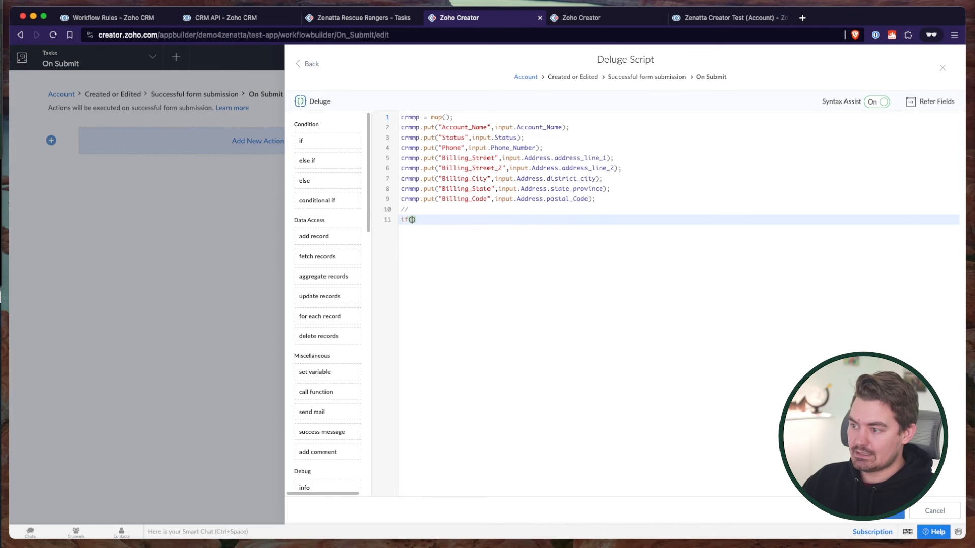
text(input.CRM)
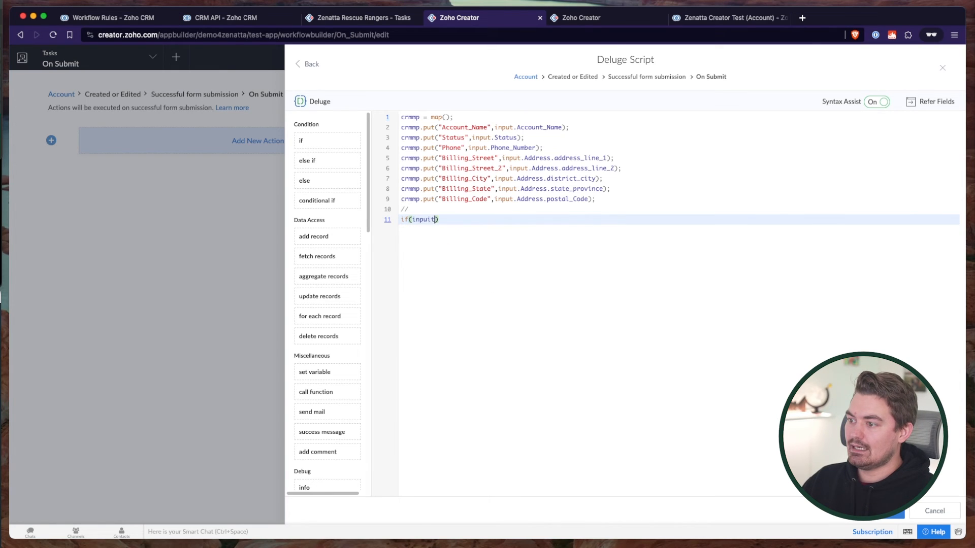
key(Up)
key(Return)
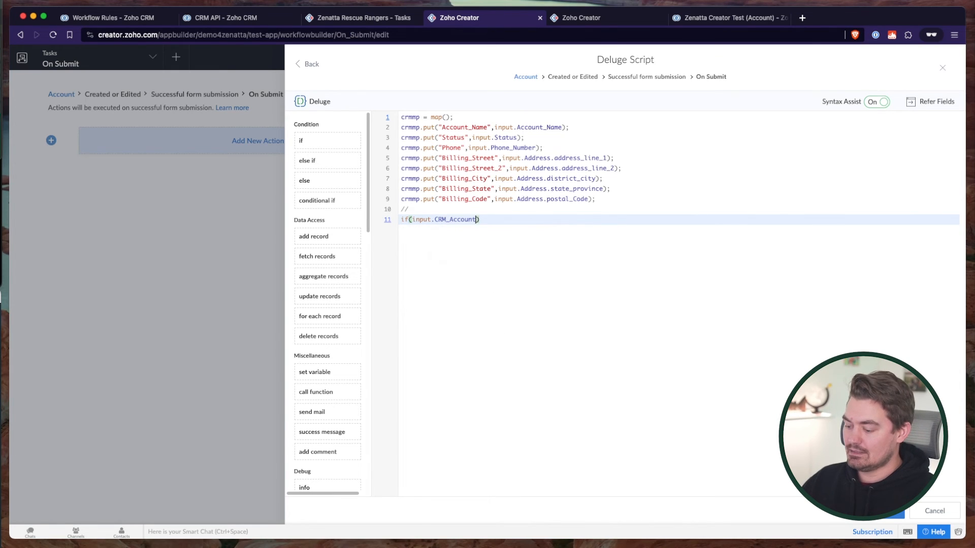
text(== nn)
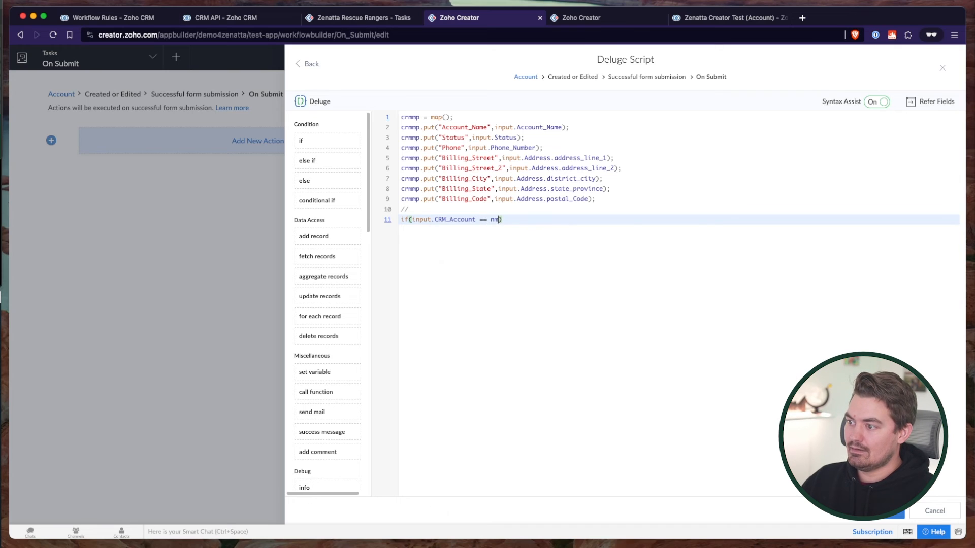
key(BackSpace)
text(ull)
key(Right)
key(Return)
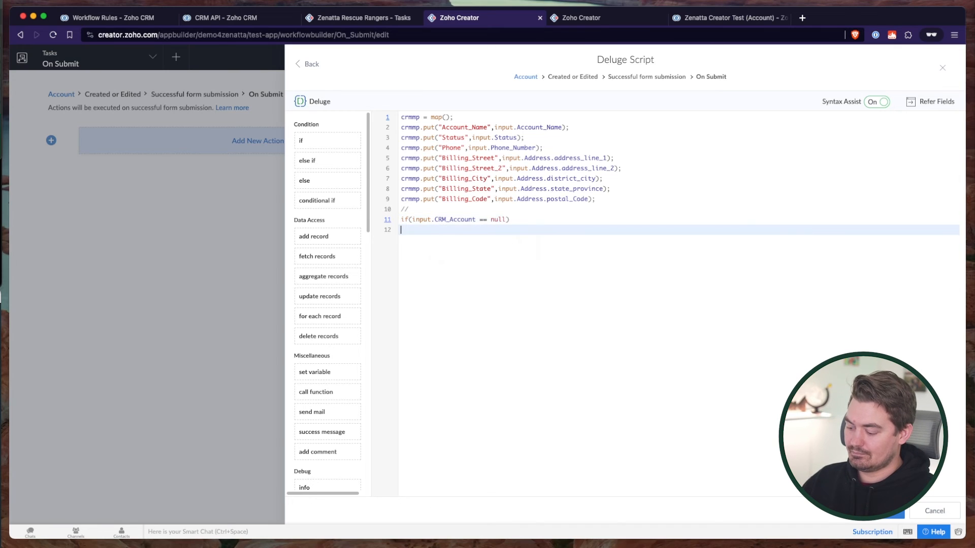
Add a braced block under the if condition containing the comment //create record
text({)
key(Return)
text(//cred)
text(te record)
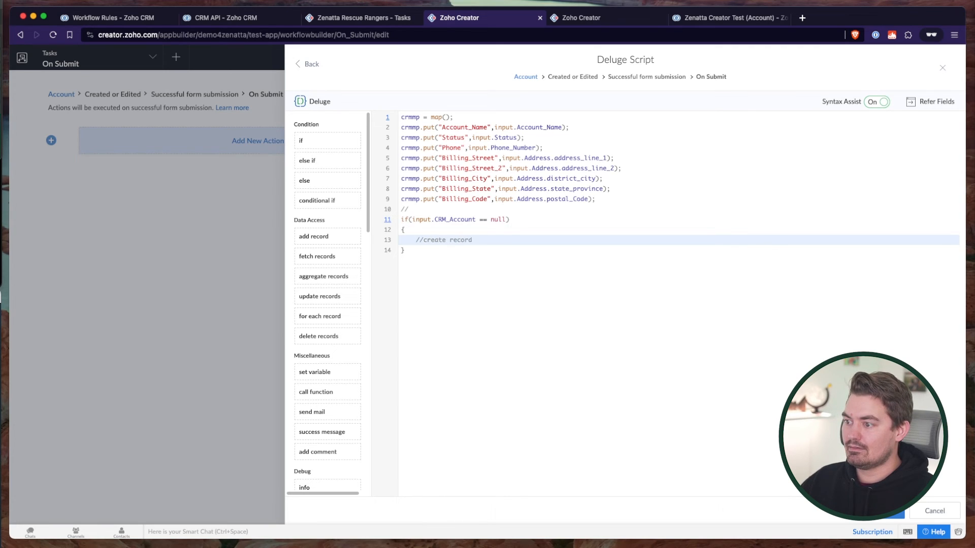
Add an else block after the if block containing the comment //update record
key(Down)
key(Return)
text(else)
key(Return)
key(Return)
text(//)
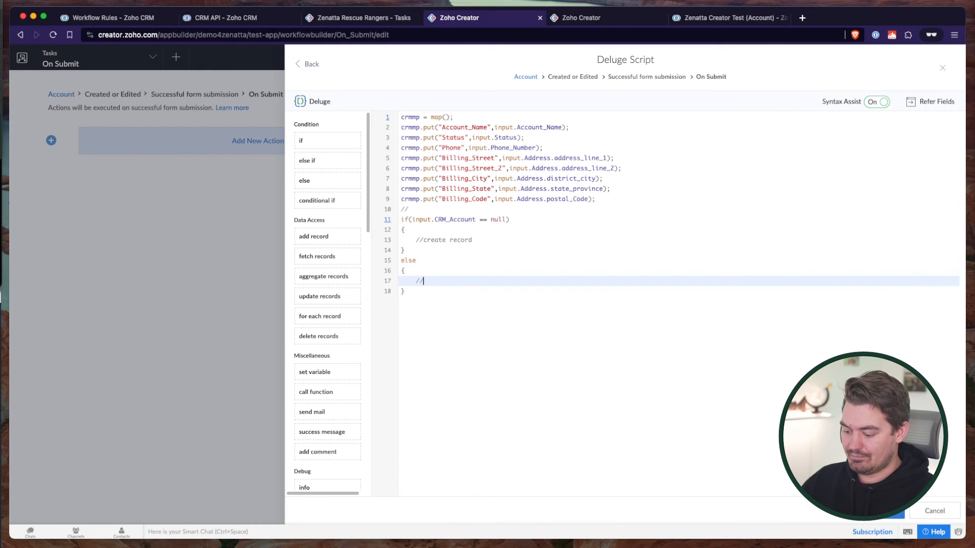
text(update record)
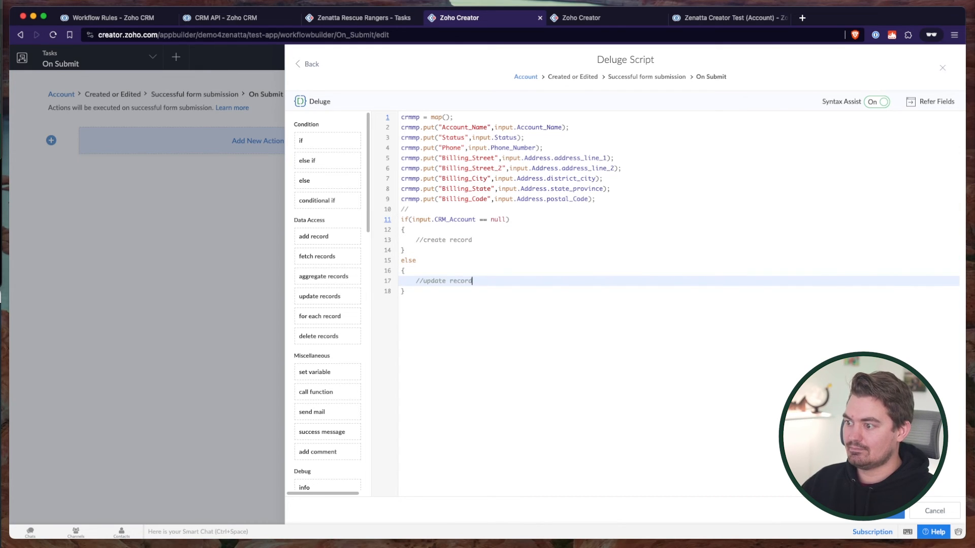
Below the create record comment, assign a zoho.crm.createRecord call to a variable named crmaccount
key(Up)
key(Up)
key(Up)
key(Up)
key(Return)
text(create)
key(BackSpace)
key(BackSpace)
key(BackSpace)
key(BackSpace)
text(maccount)
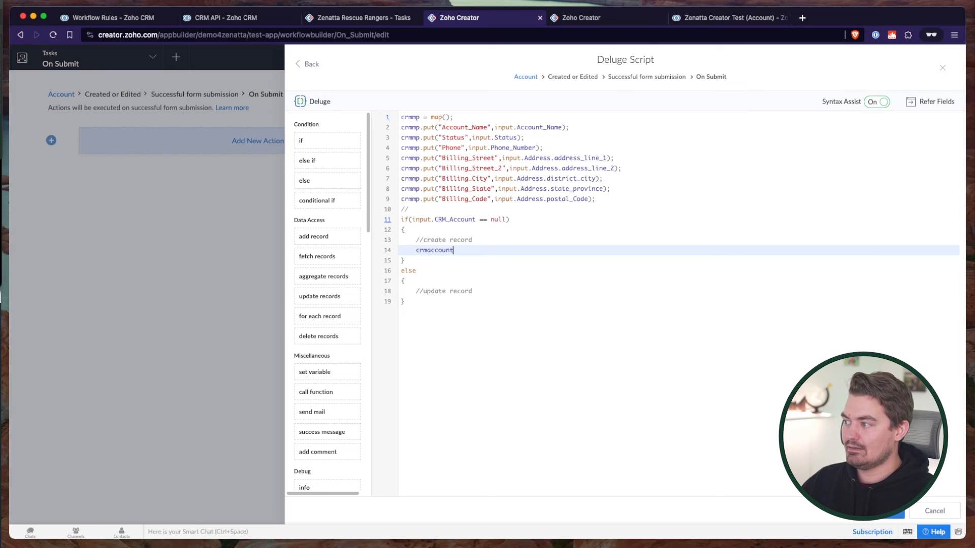
text( = zoho.cr)
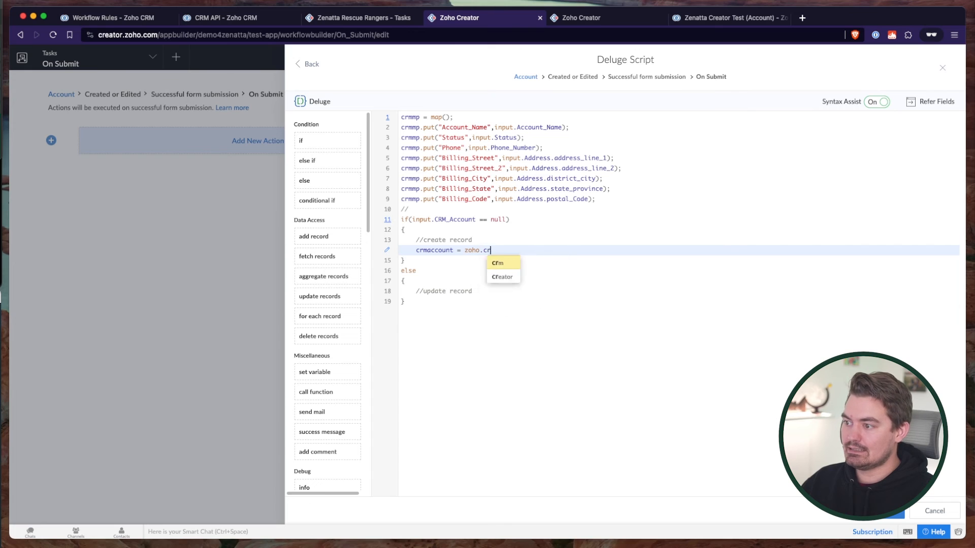
text(m.)
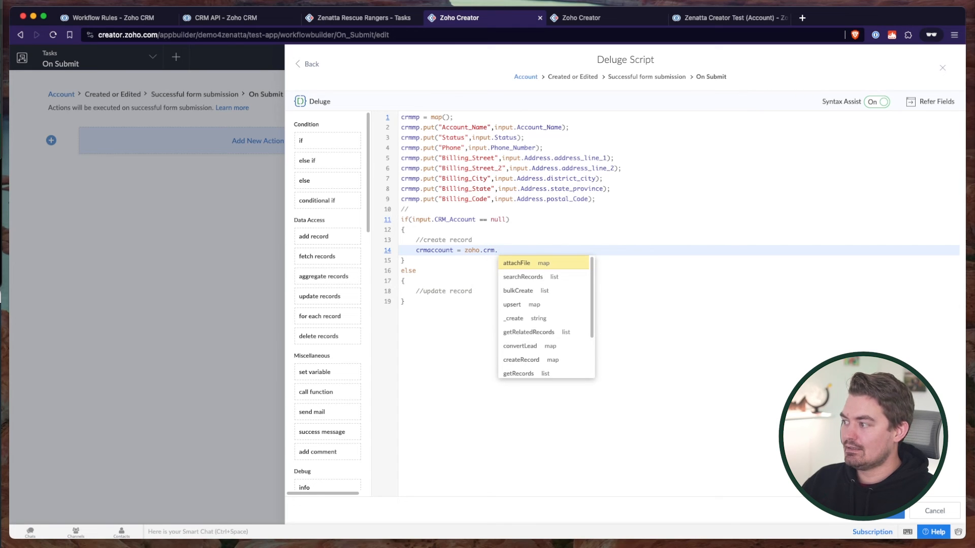
text(create)
key(Return)
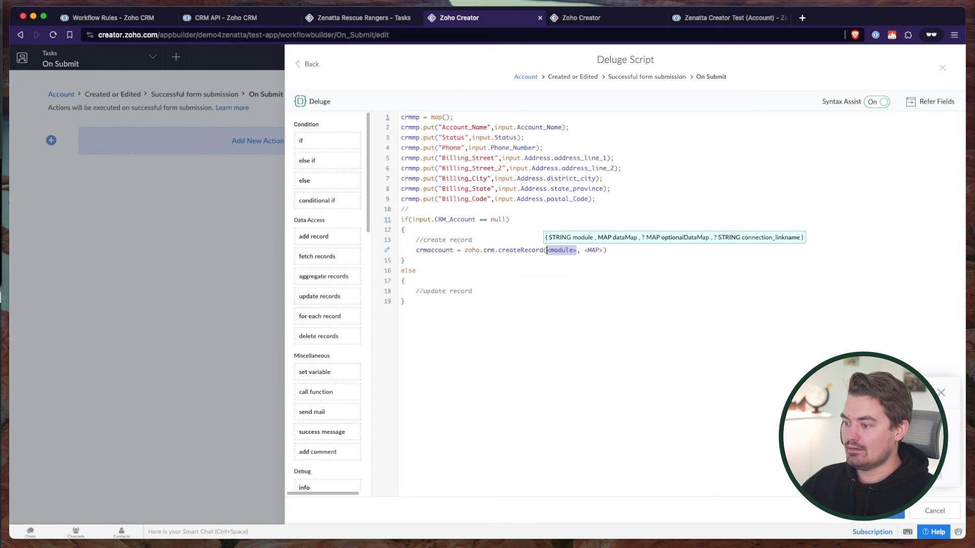
Fill the createRecord arguments with "Accounts" and crmmp, and end the statement with a semicolon
text(")
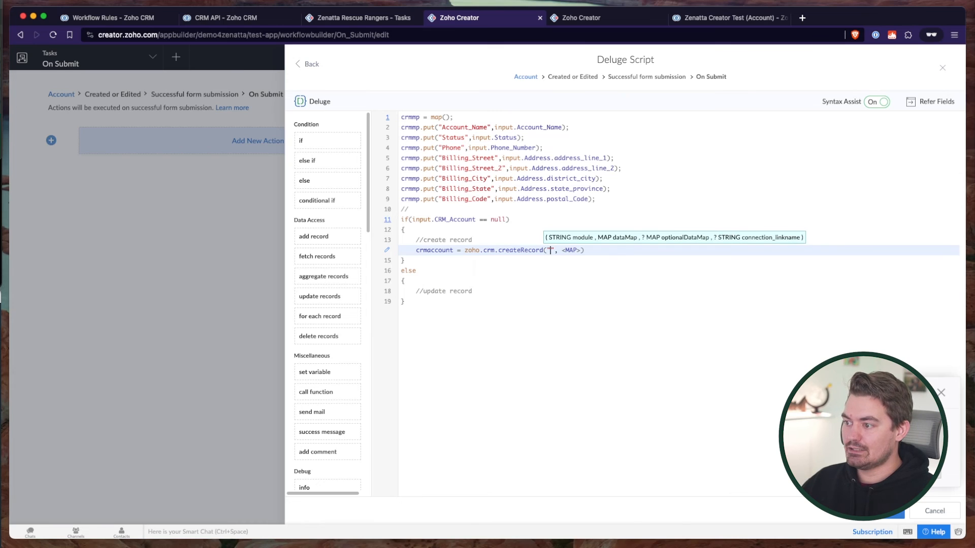
text(Accounts)
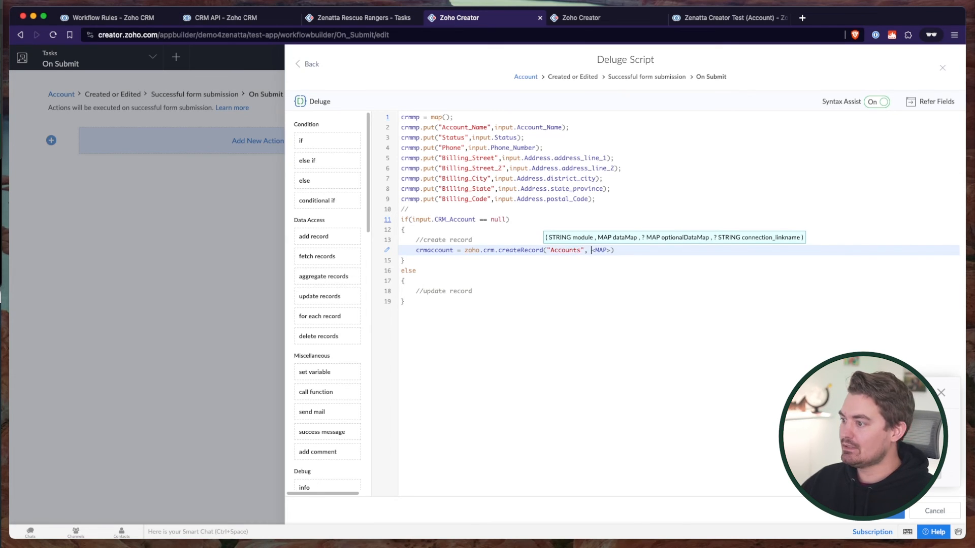
key(Tab)
text(crmmp)
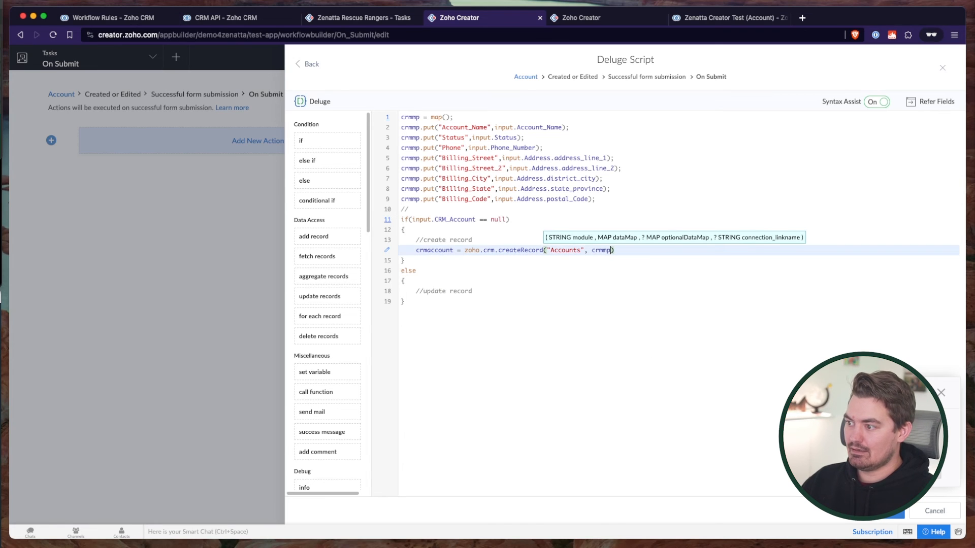
key(End)
text(;)
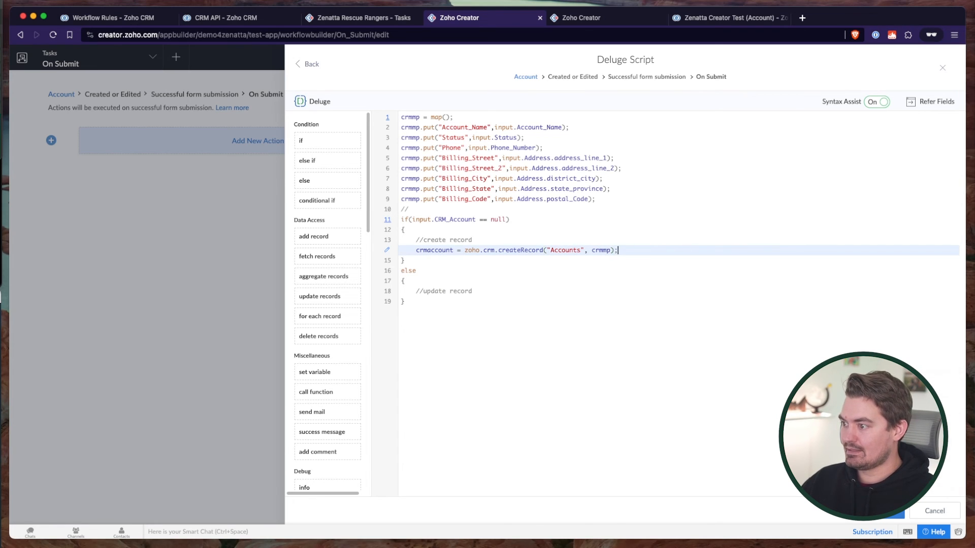
Add input.CRM_Account = crmaccount.get("id"); below the createRecord line and review it against the if condition
key(Return)
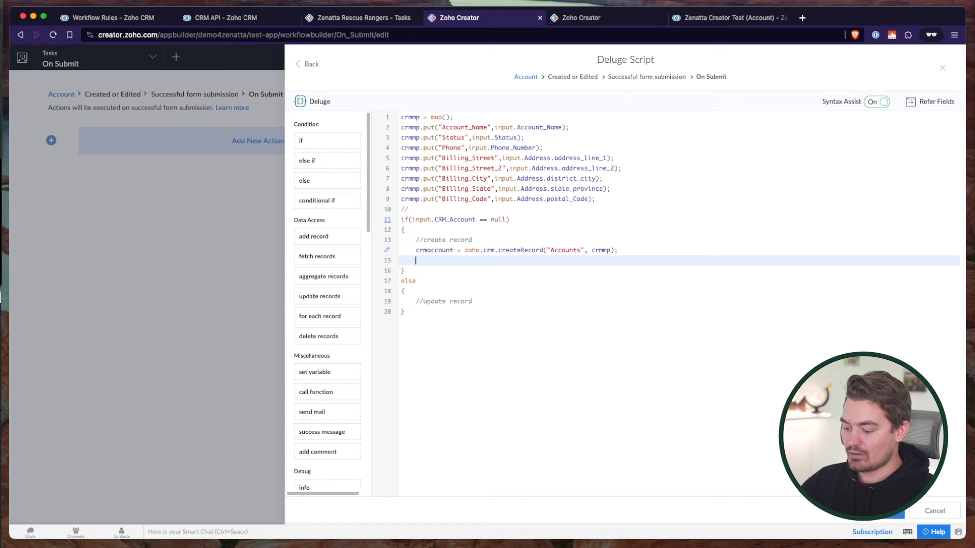
text(input.)
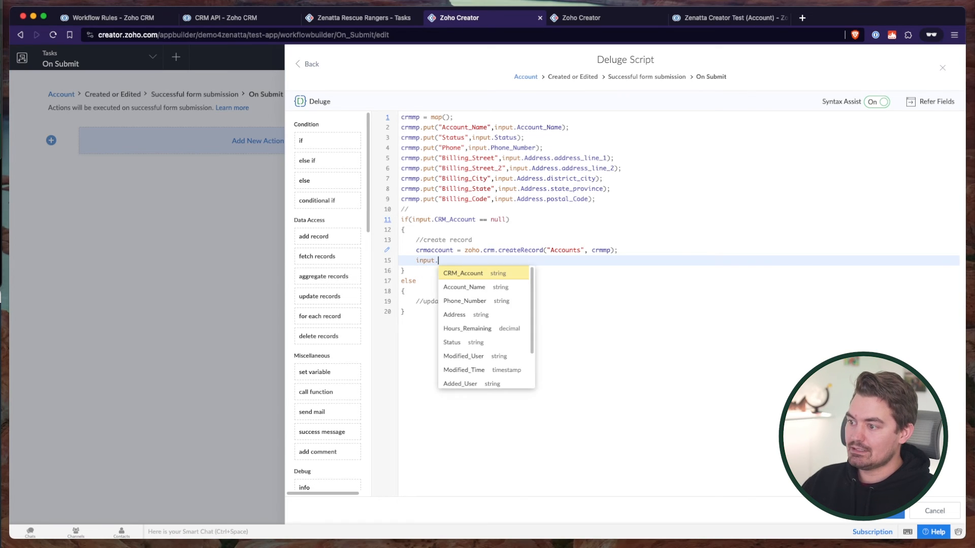
text(CRM_Account)
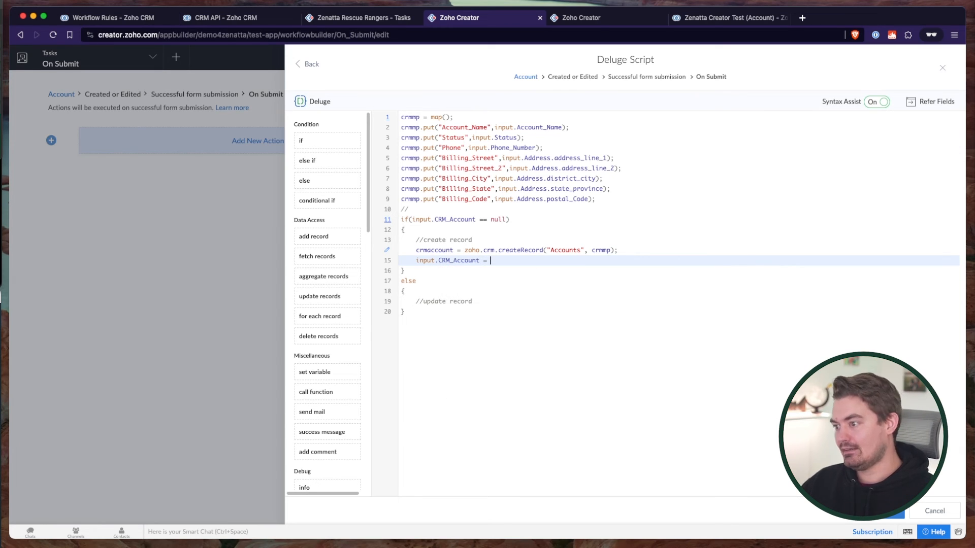
text(= crm)
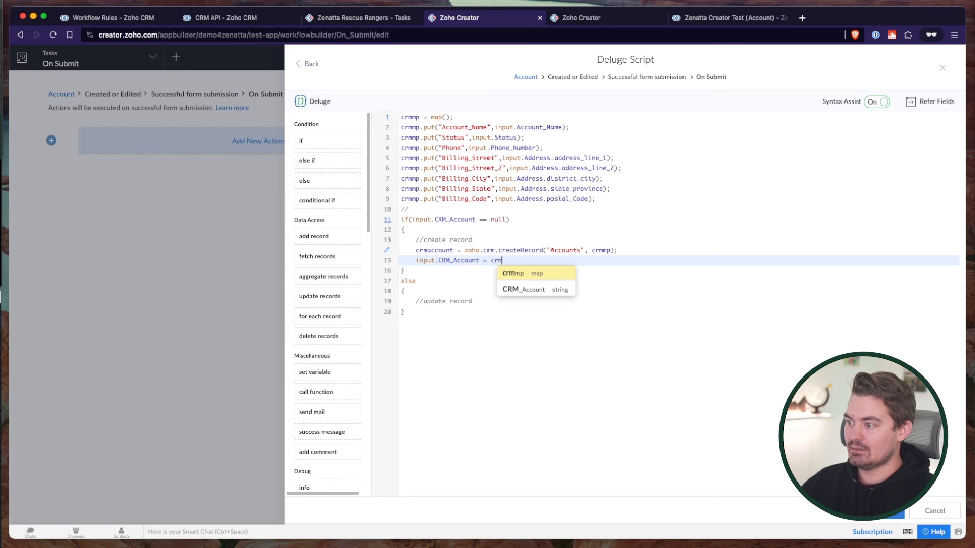
text(account)
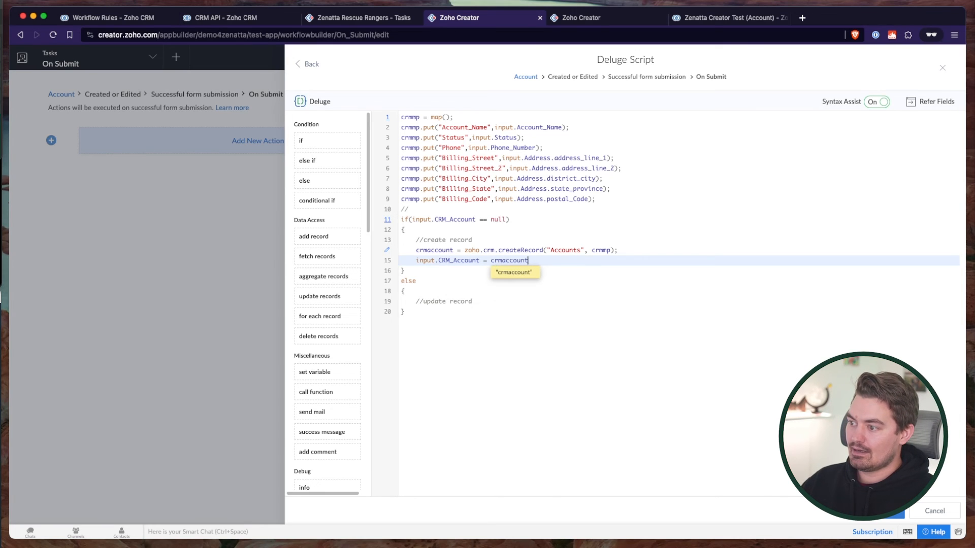
text(.get)
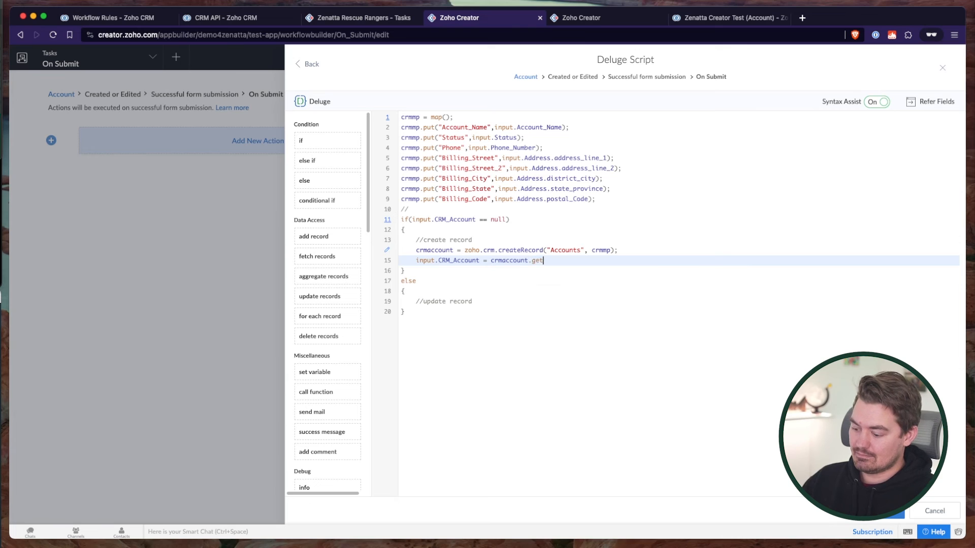
text(()"iu)
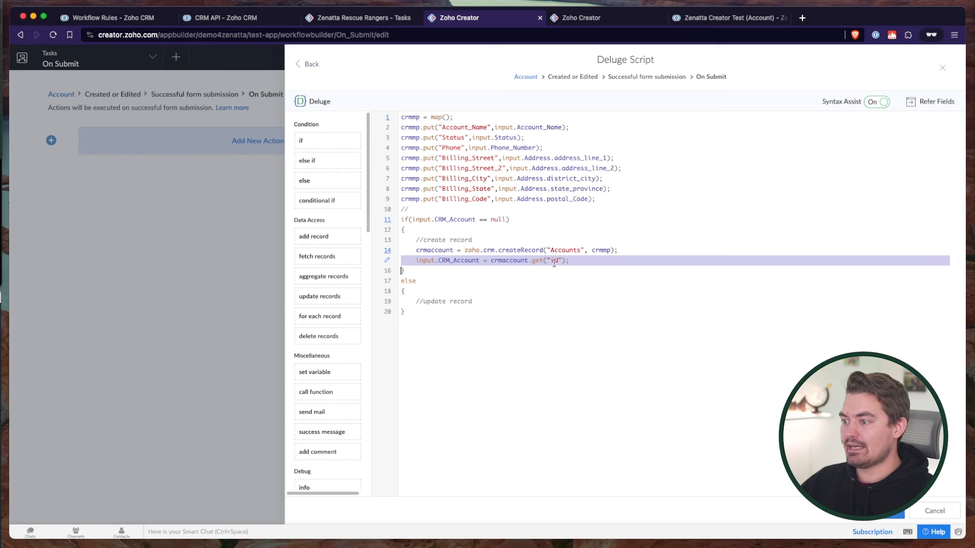
drag(579, 261, 490, 261)
drag(535, 219, 404, 220)
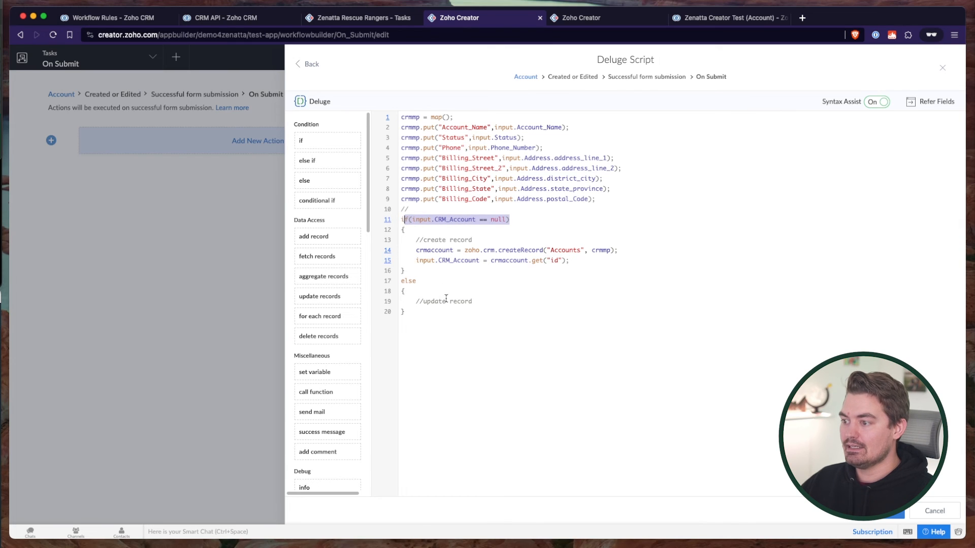
Below the update record comment, assign a zoho.crm.updateRecord call to crmaccount
click(512, 301)
key(Return)
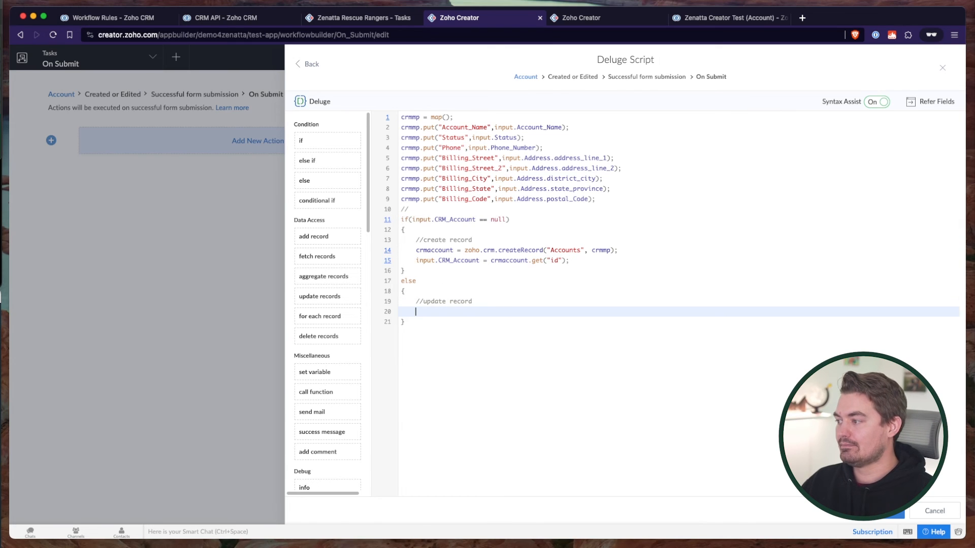
text(crmac)
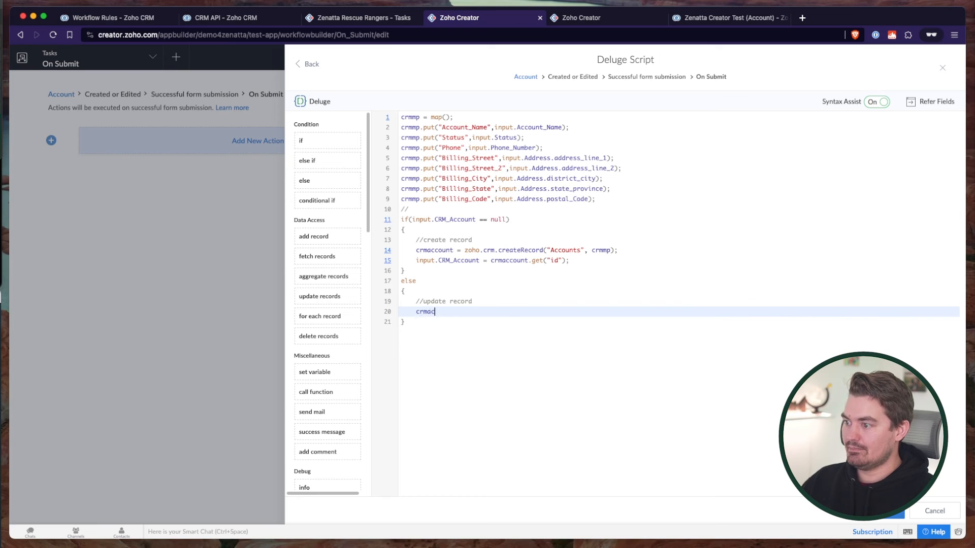
text(count = z)
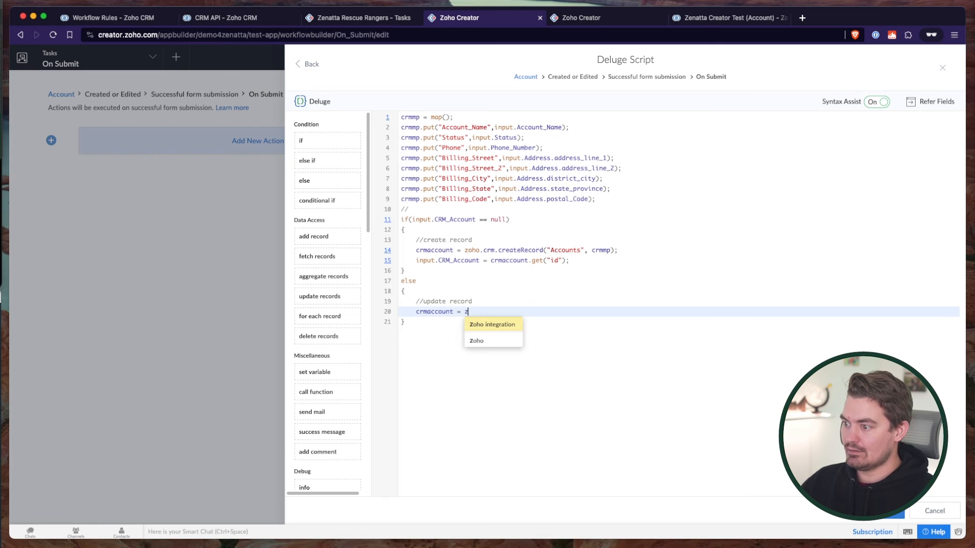
text(oho.crm.updat)
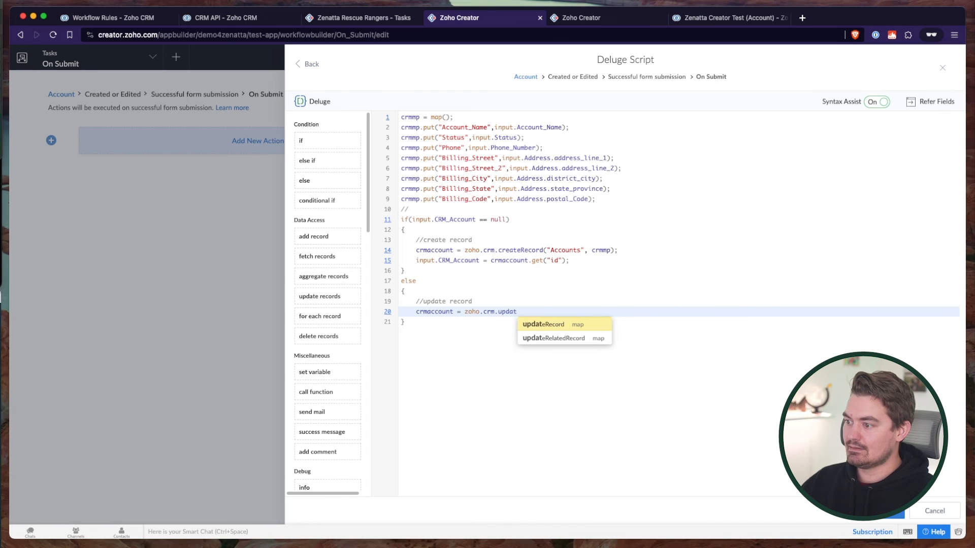
key(Return)
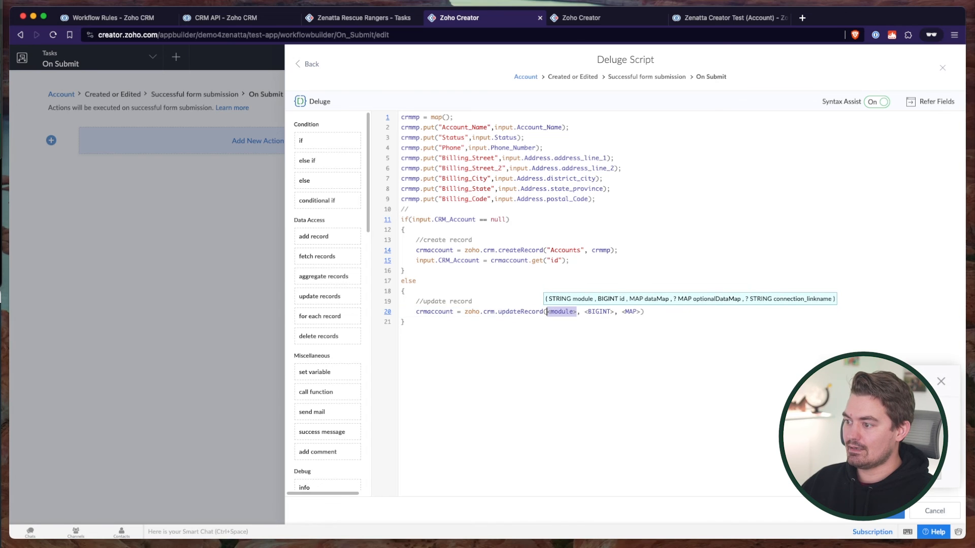
Fill the updateRecord arguments with "Accounts", input.CRM_Account and crmmp, and end the statement with a semicolon
text("Accounts)
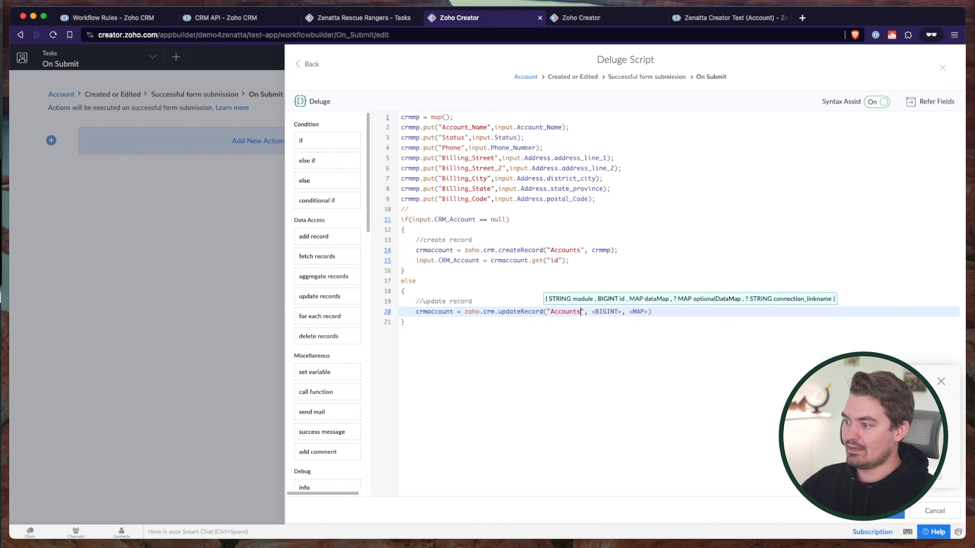
key(Right)
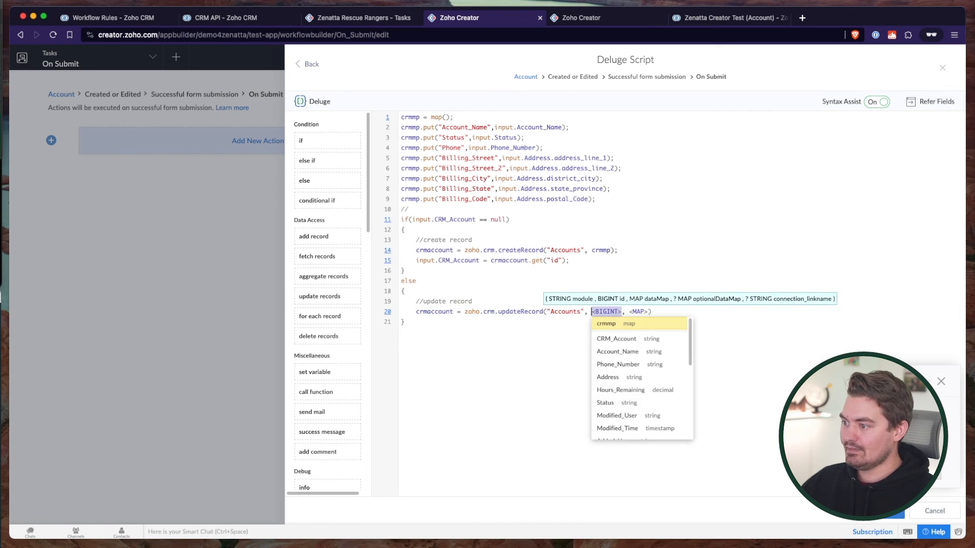
text(input.CRM)
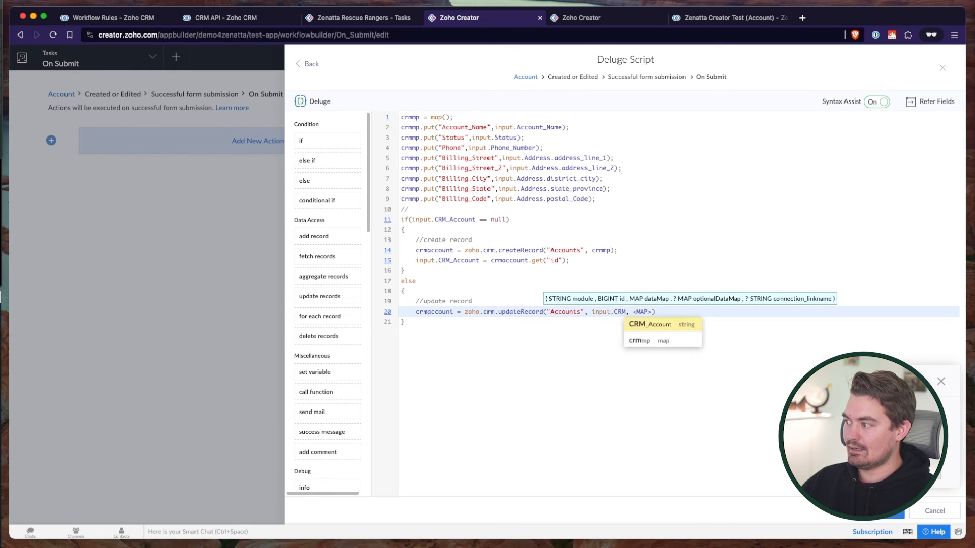
key(Return)
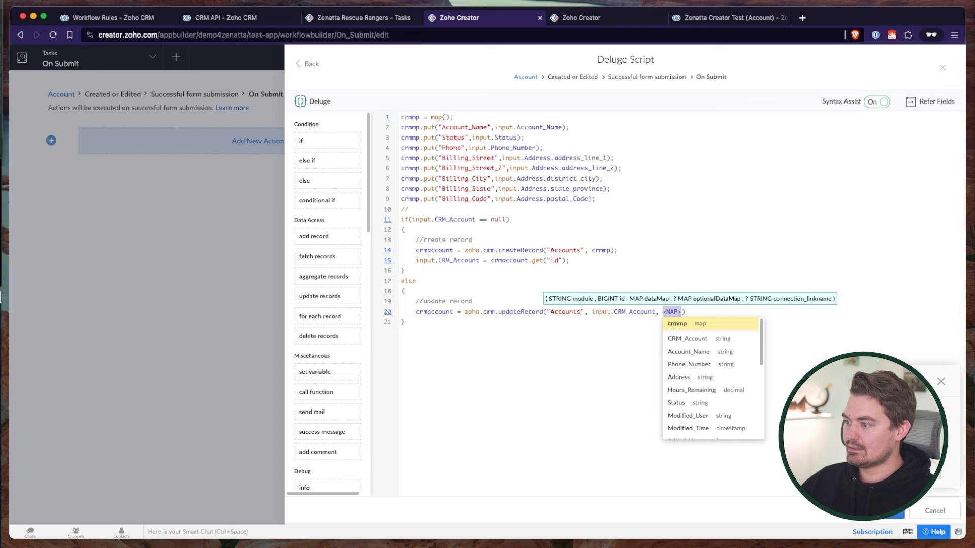
key(Left)
key(Left)
key(Left)
key(Right)
key(Right)
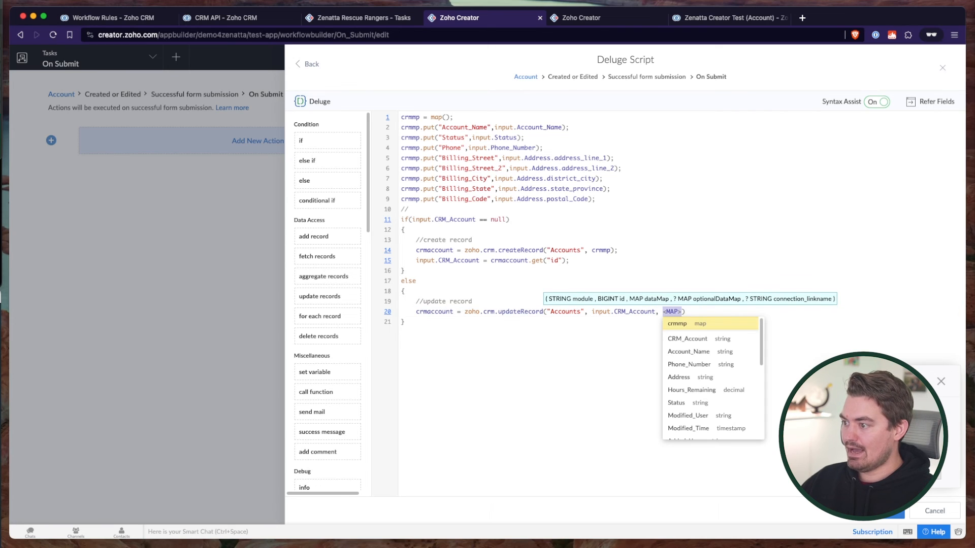
key(Return)
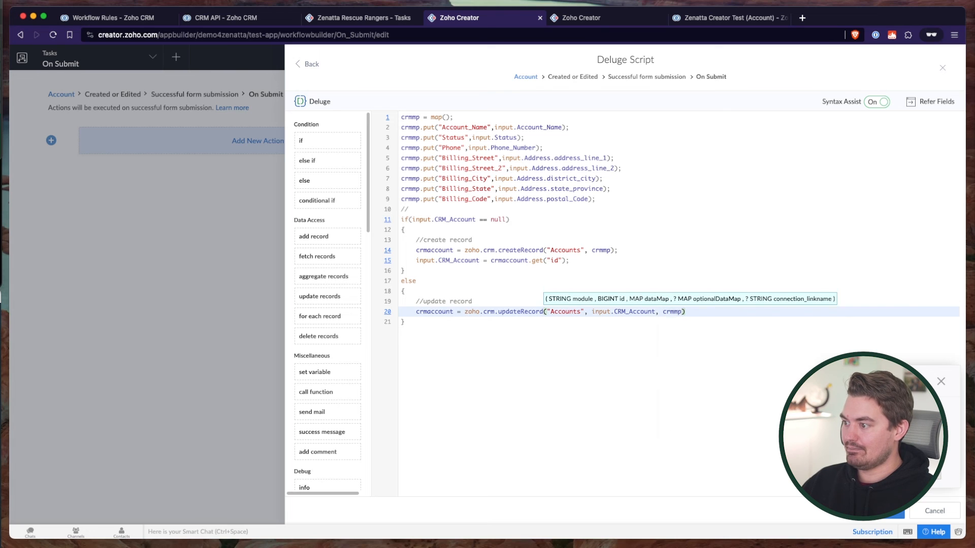
text();)
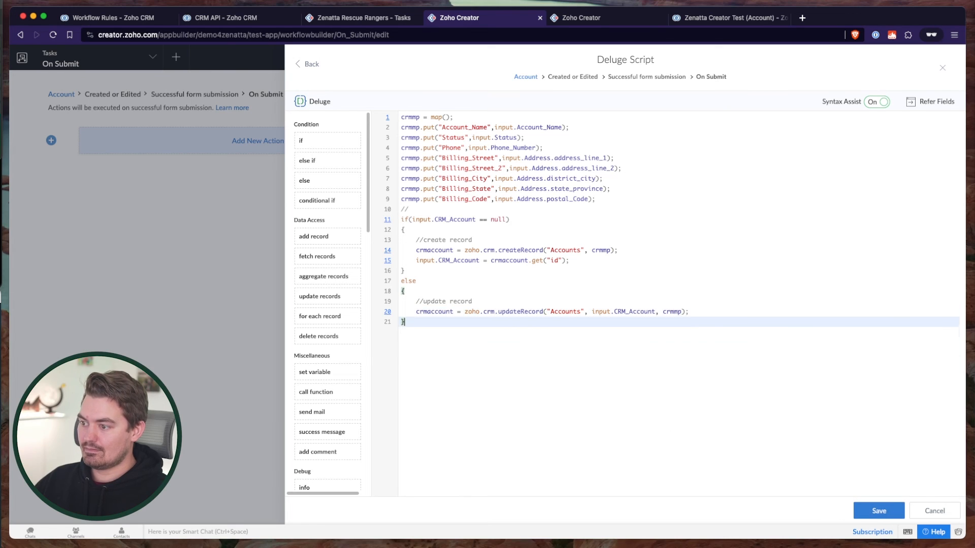
Add info crmaccount; below the closing brace of the else block and save the script
key(Down)
key(Return)
text(info crmacco)
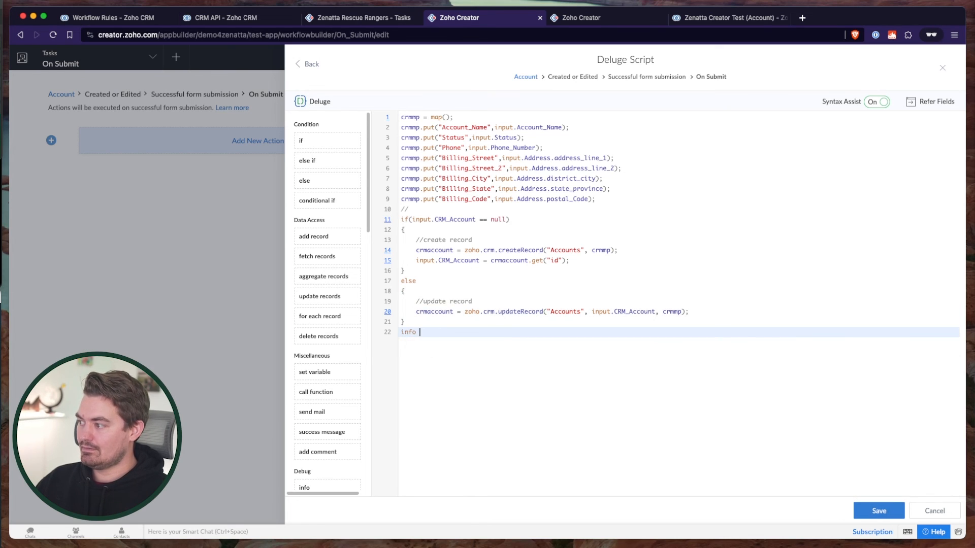
text(unt)
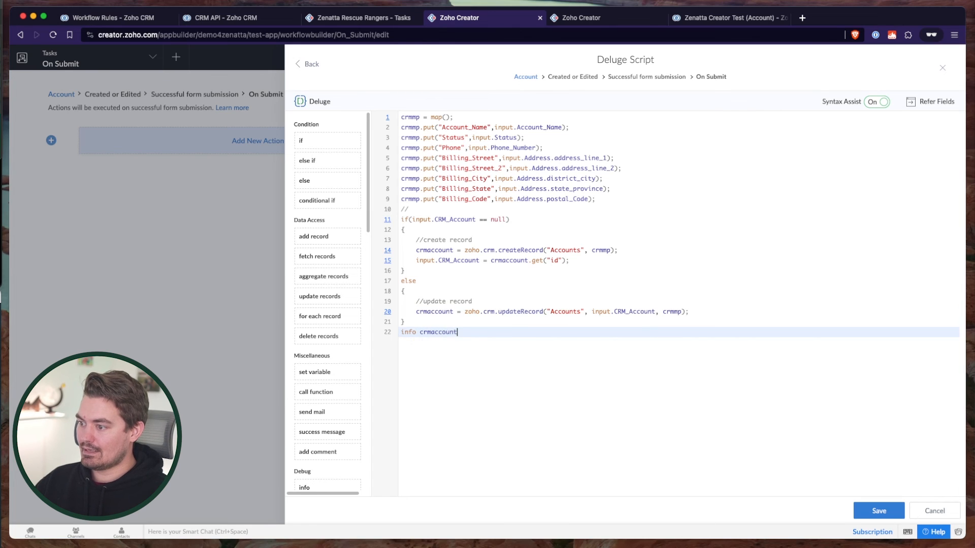
click(875, 513)
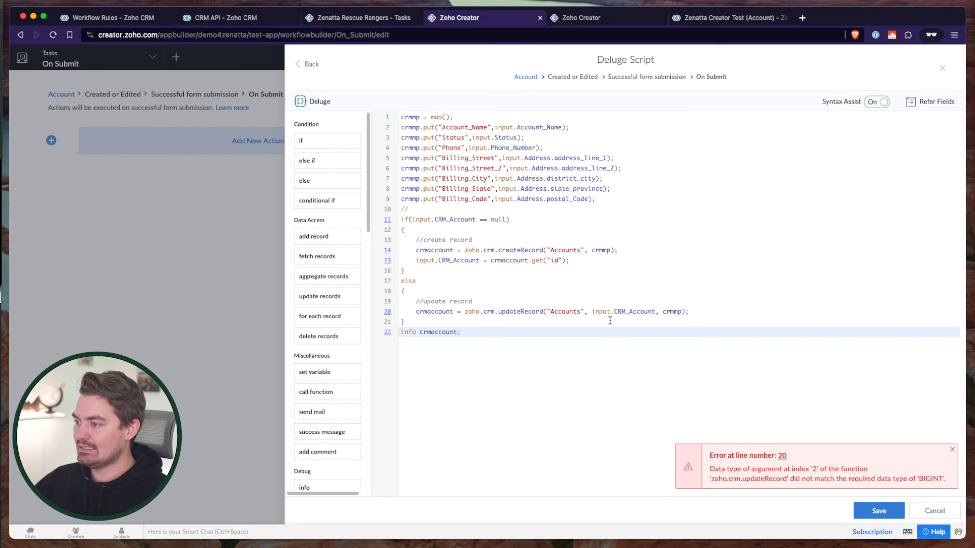
Append .tolong() to input.CRM_Account in the updateRecord call and save the script
click(656, 311)
text(.)
text(tolong)
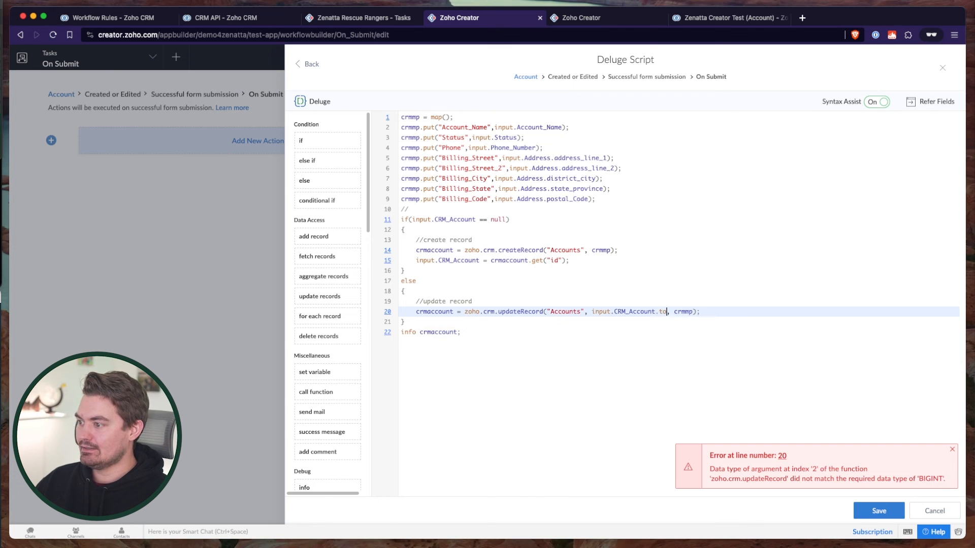
text(())
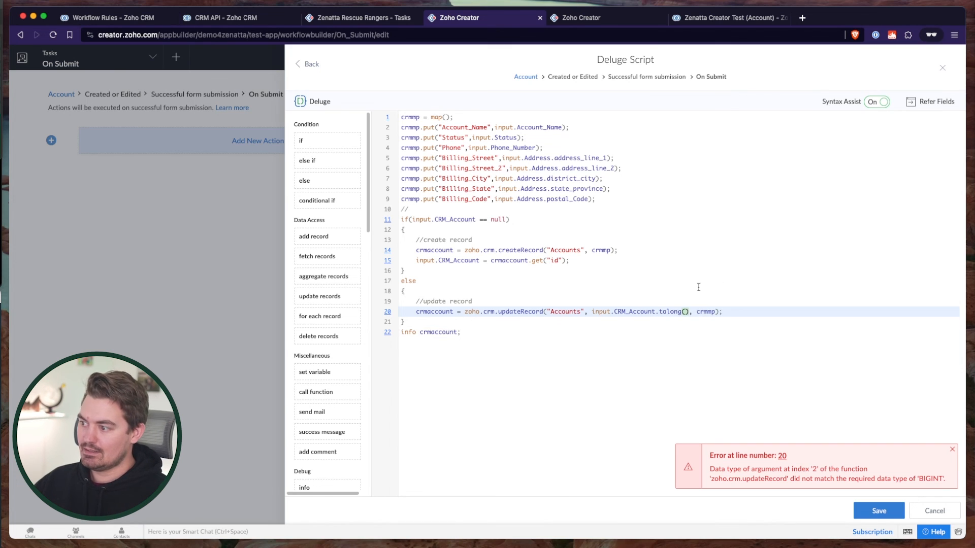
double_click(635, 311)
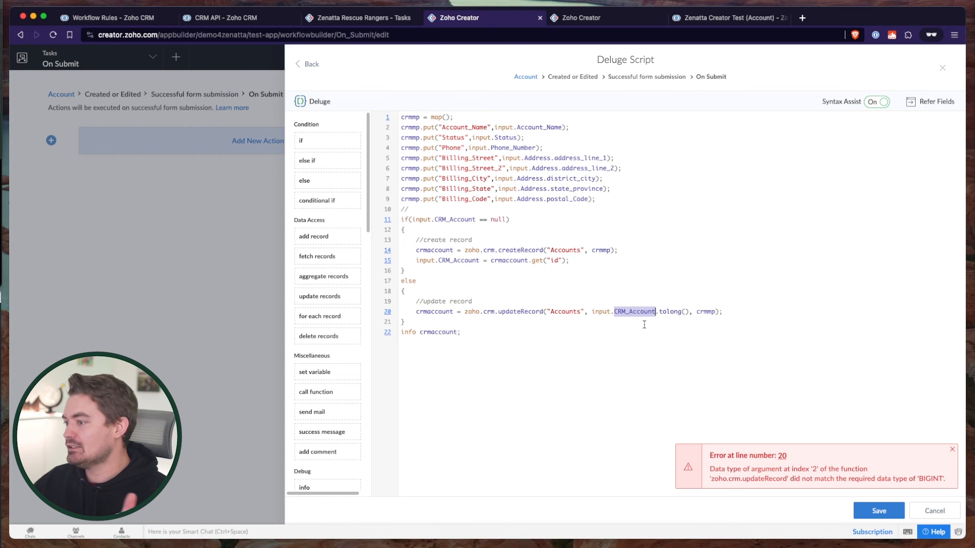
click(675, 308)
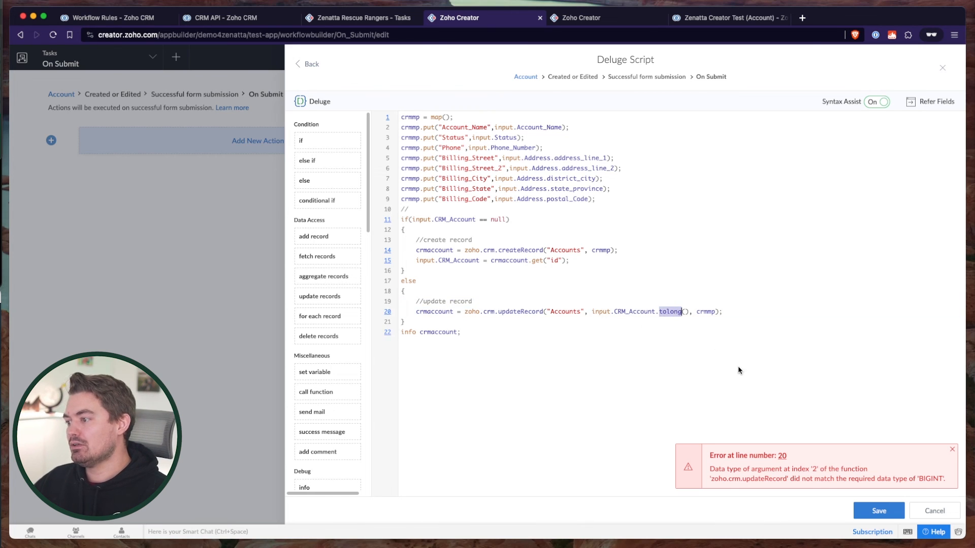
click(715, 383)
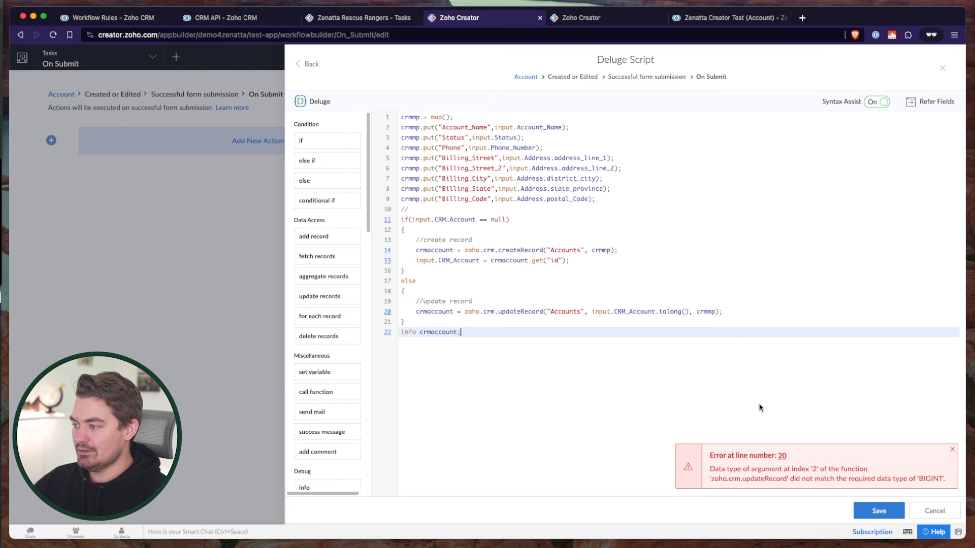
click(878, 512)
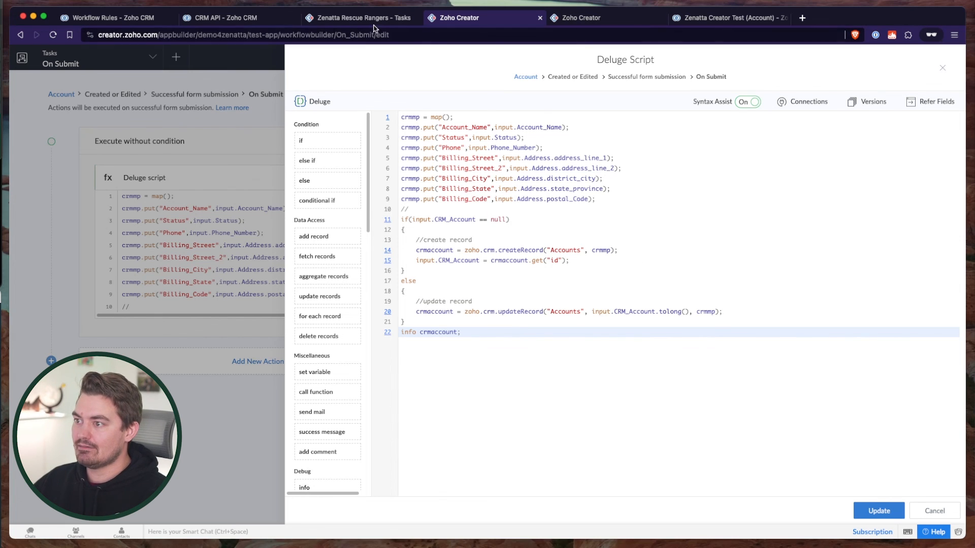
In the live Tasks app, edit the test account so its name reads Zenatta Creator Test, and save the record
click(401, 18)
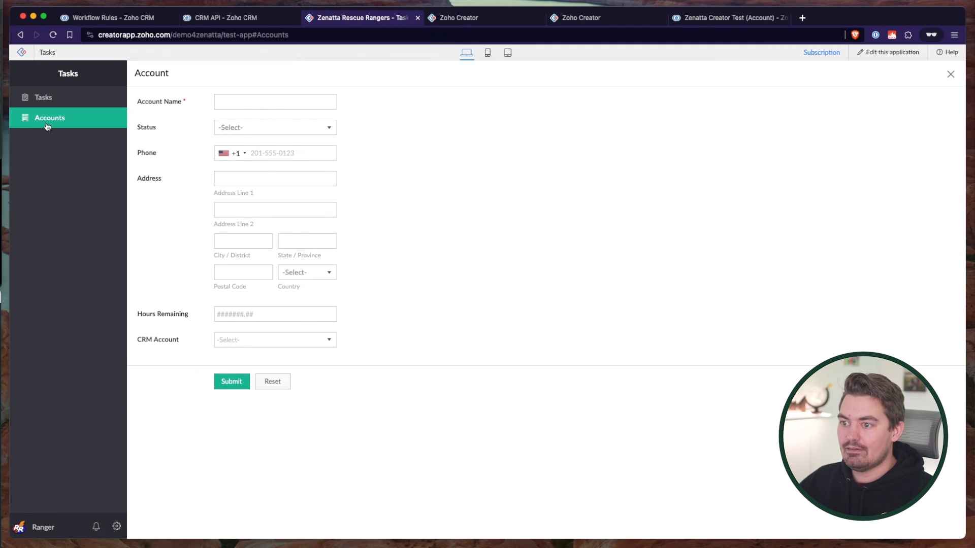
right_click(209, 111)
click(223, 118)
click(307, 101)
key(BackSpace)
key(BackSpace)
click(232, 407)
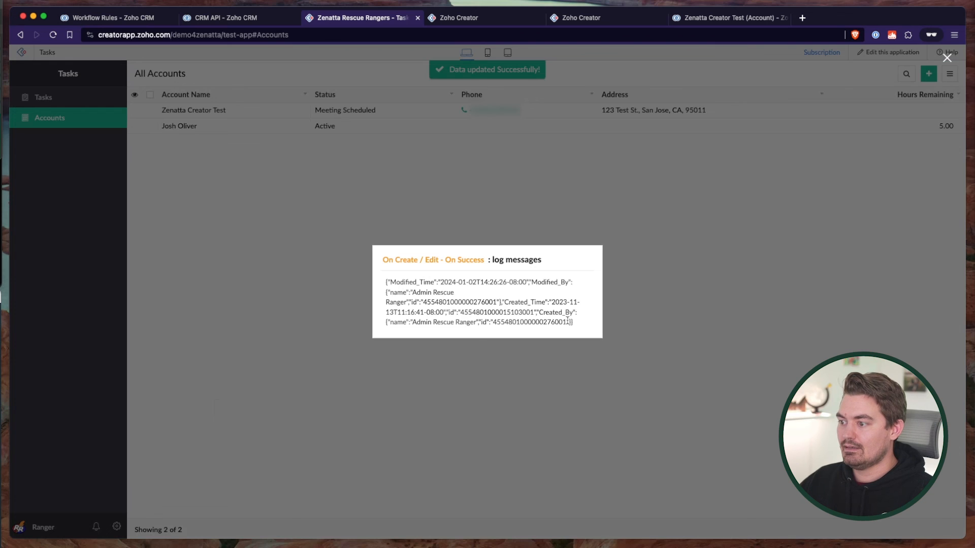
Examine the CRM response in the On Success log messages and close the log
drag(567, 320, 386, 282)
click(435, 283)
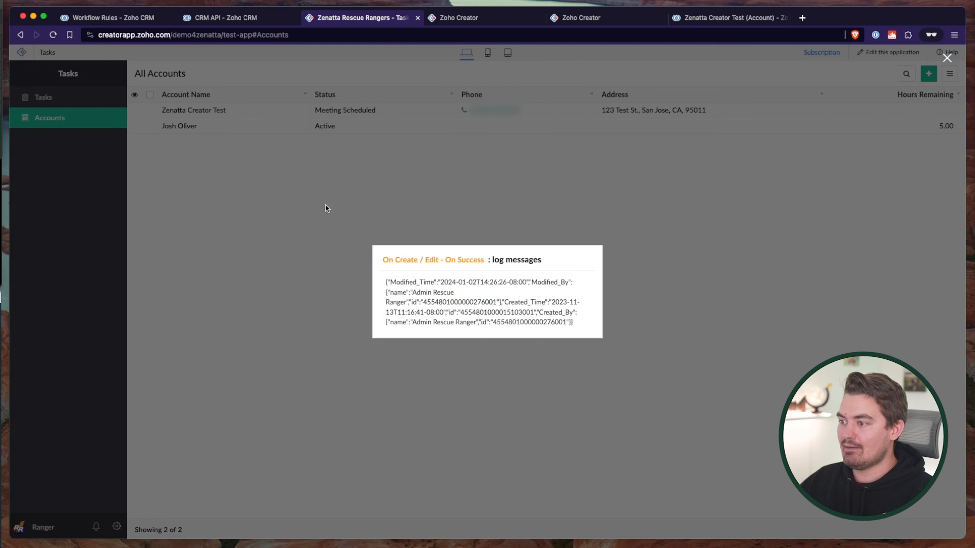
click(946, 57)
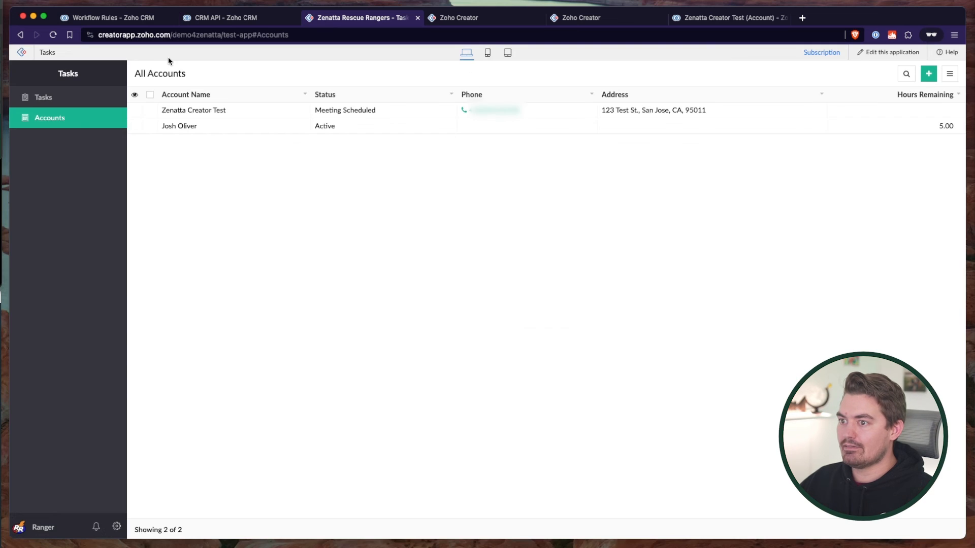
Switch to the matching account record in Zoho CRM, reload it and check the account name
click(730, 22)
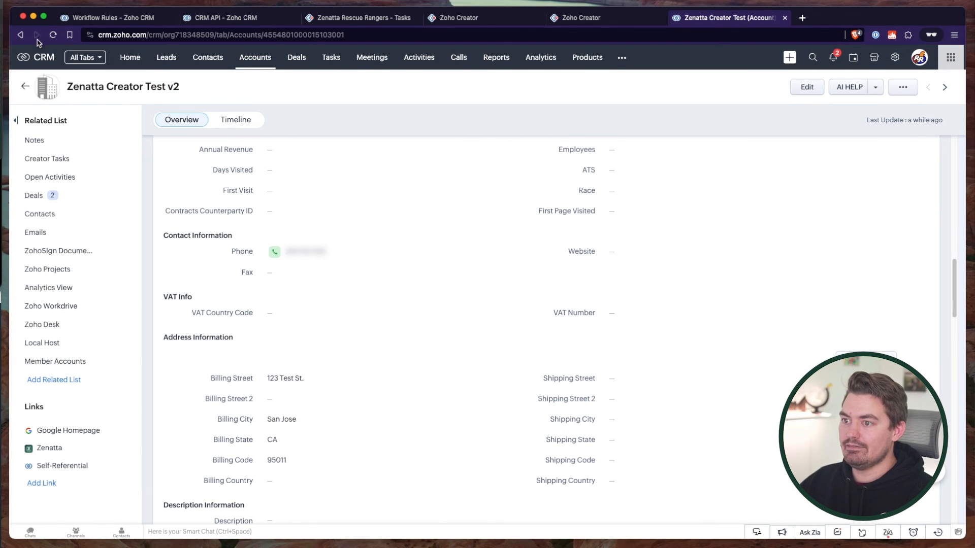
click(53, 35)
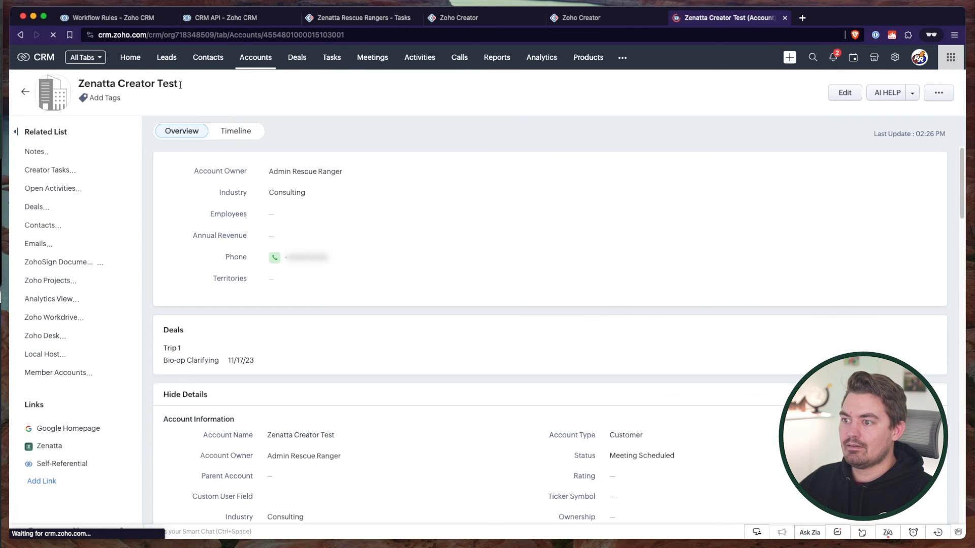
drag(180, 84, 95, 85)
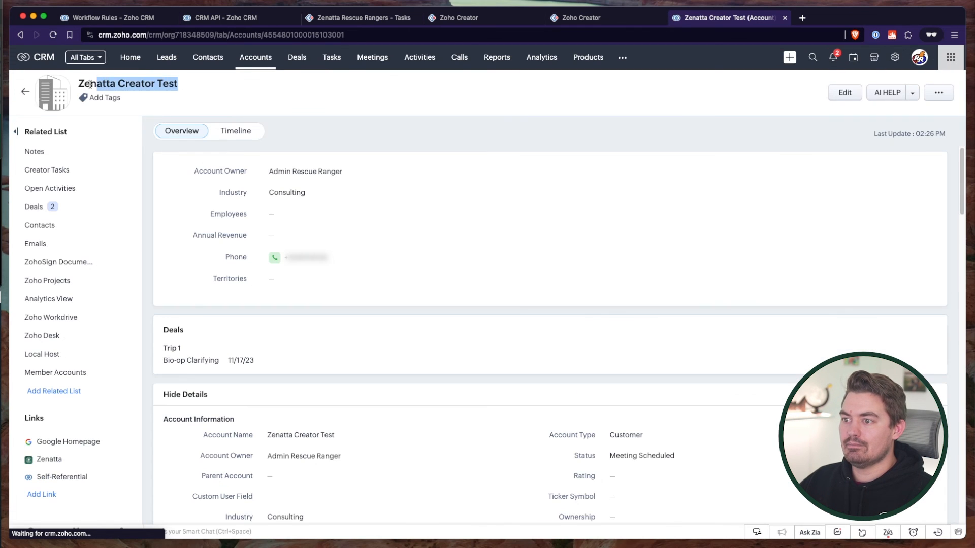
click(243, 84)
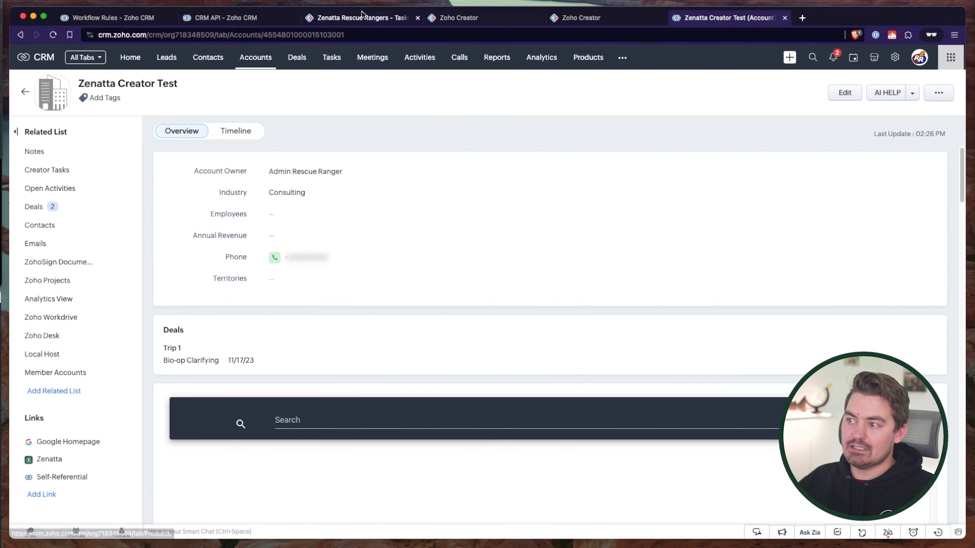
Close the Account form builder page and return to the On Submit Deluge script
click(586, 19)
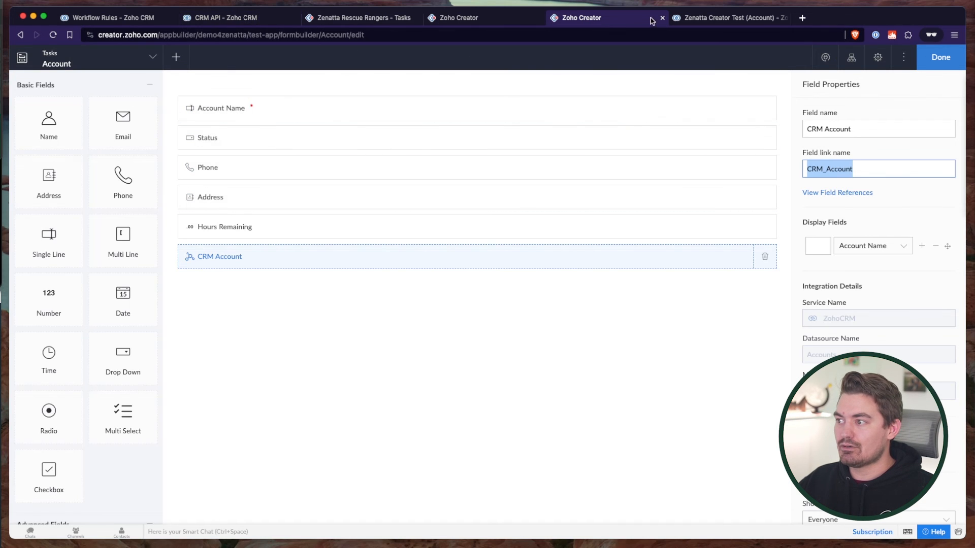
click(662, 18)
click(477, 19)
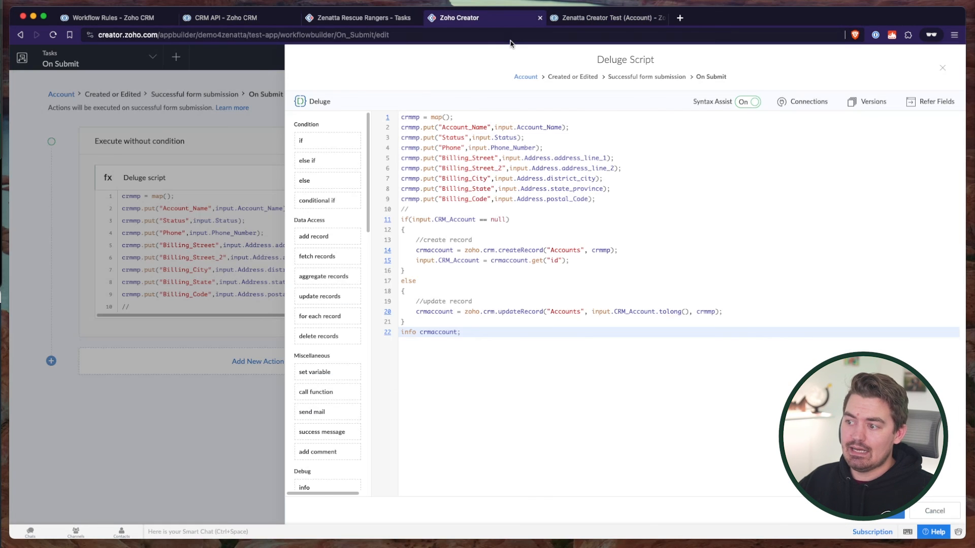
View the data source options for importing records into the All Accounts report, and close the import page
click(363, 18)
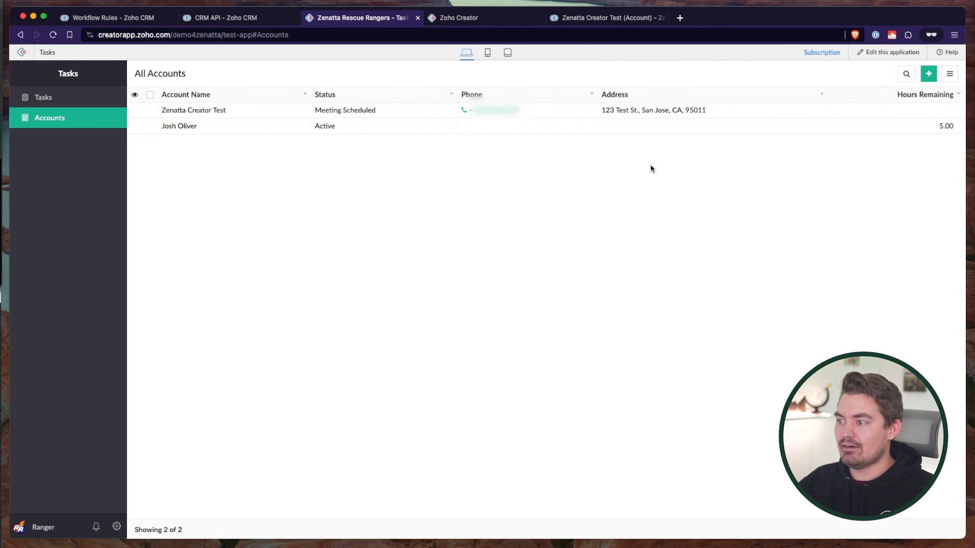
click(949, 75)
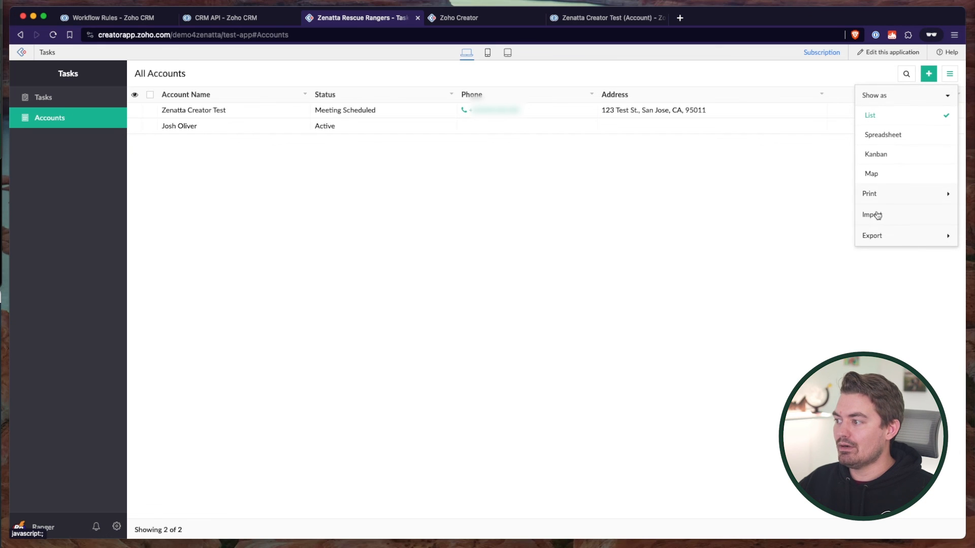
click(883, 217)
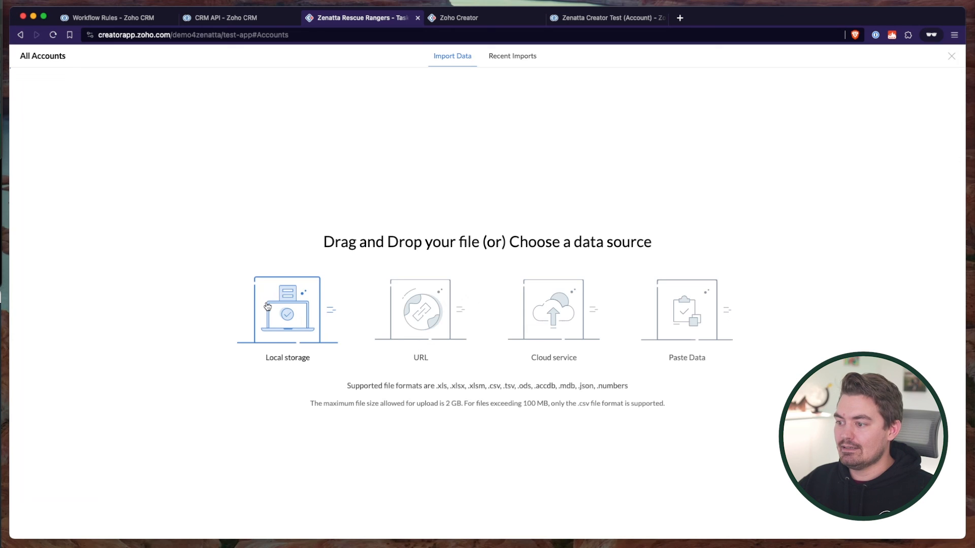
click(951, 59)
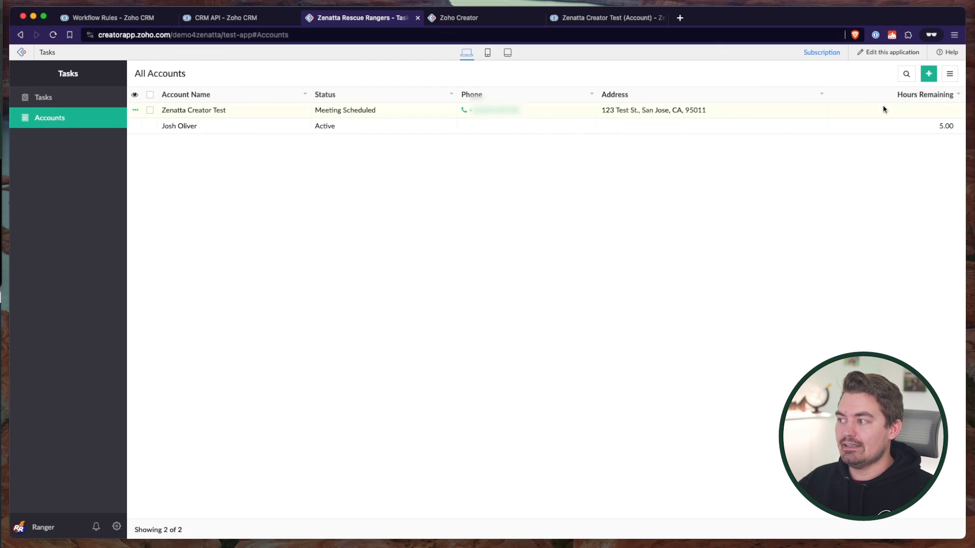
Open a blank Account form, look through the CRM Account choices, and close the form without submitting
click(928, 73)
drag(137, 339, 163, 341)
click(281, 339)
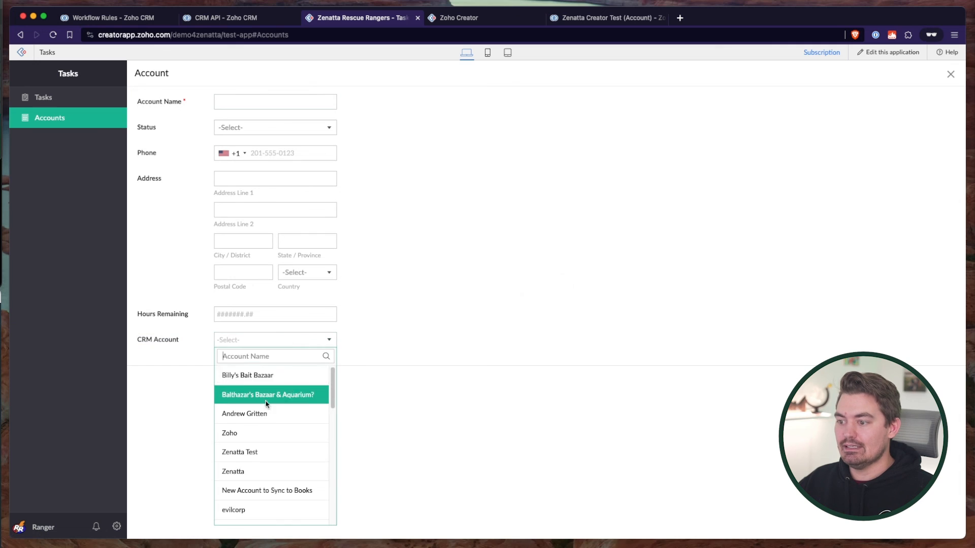
click(398, 342)
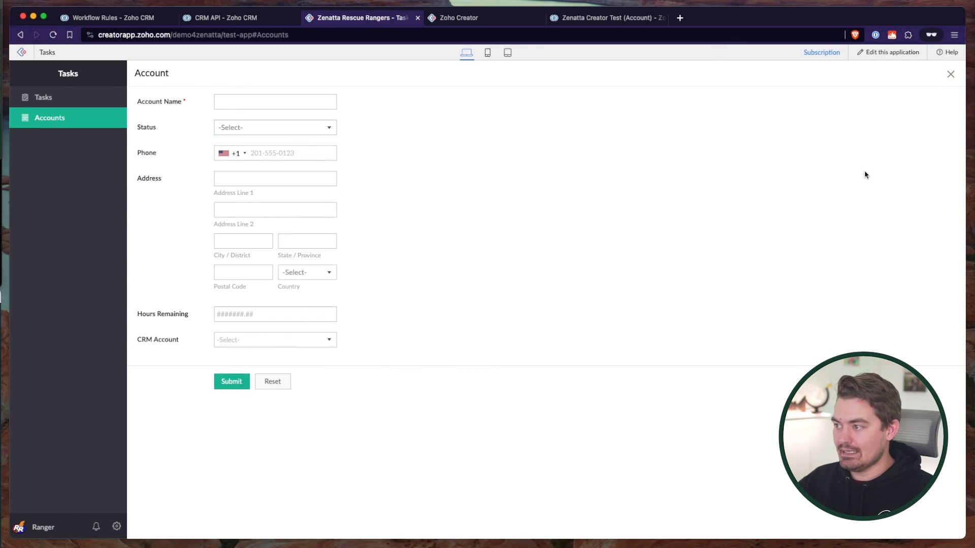
click(950, 74)
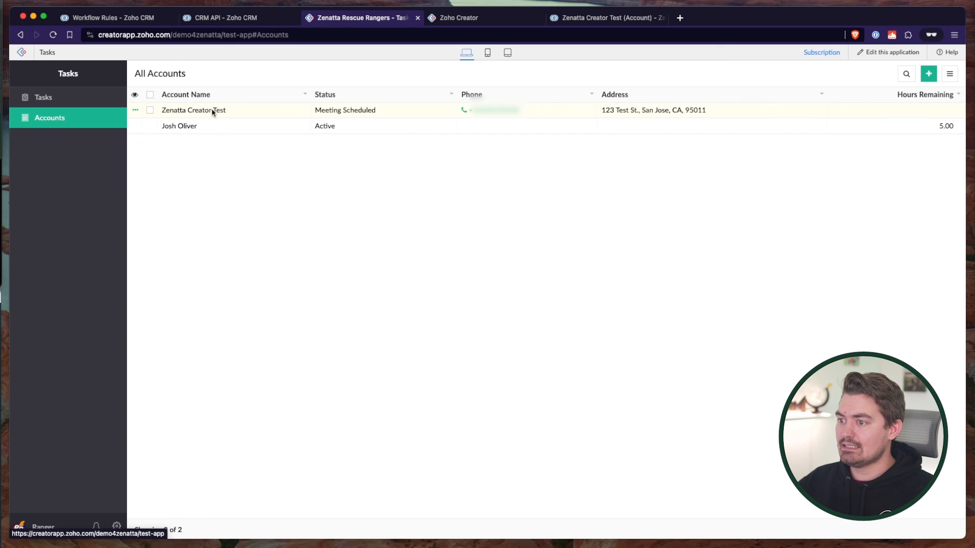
drag(754, 110, 292, 212)
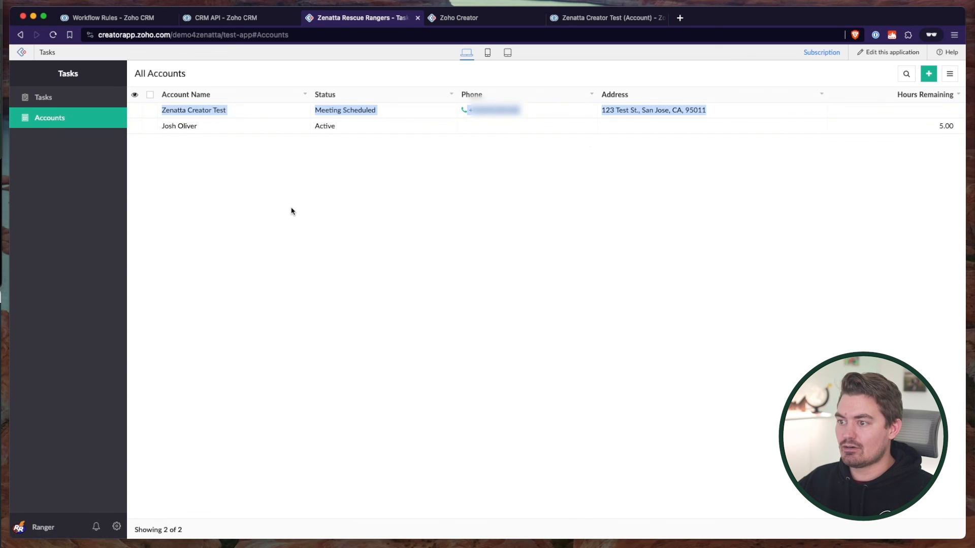
click(293, 211)
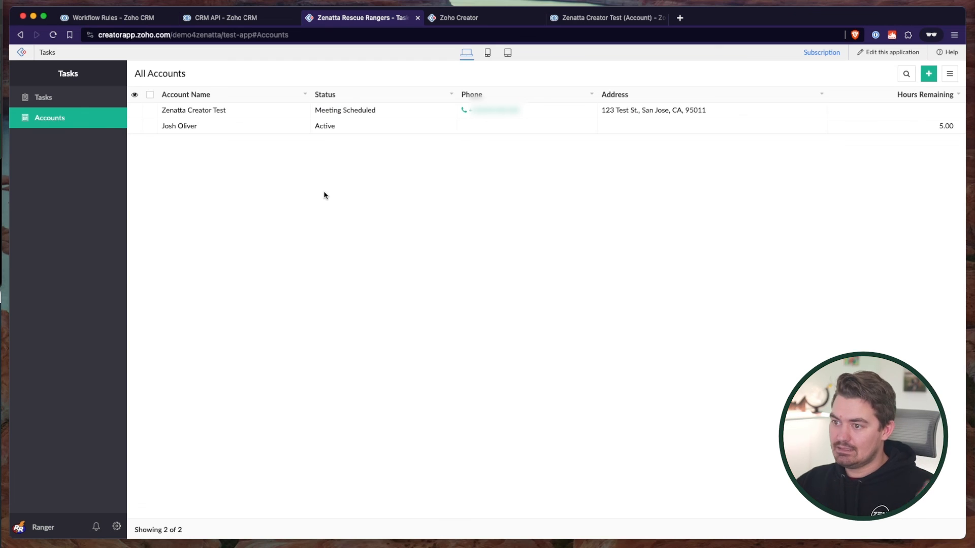
Start a new record in the Tasks report and set its Account to Zenatta Creator Test
click(43, 97)
click(928, 74)
click(265, 105)
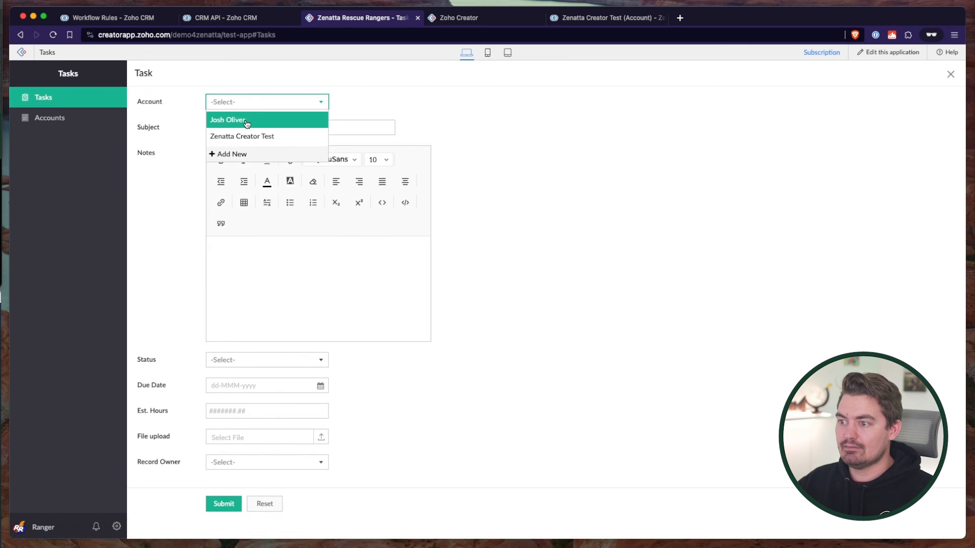
click(264, 136)
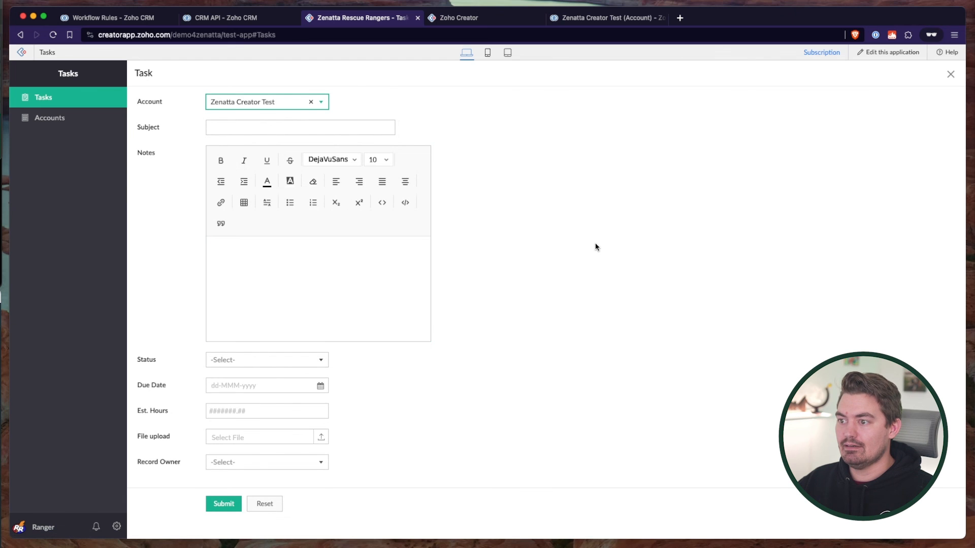